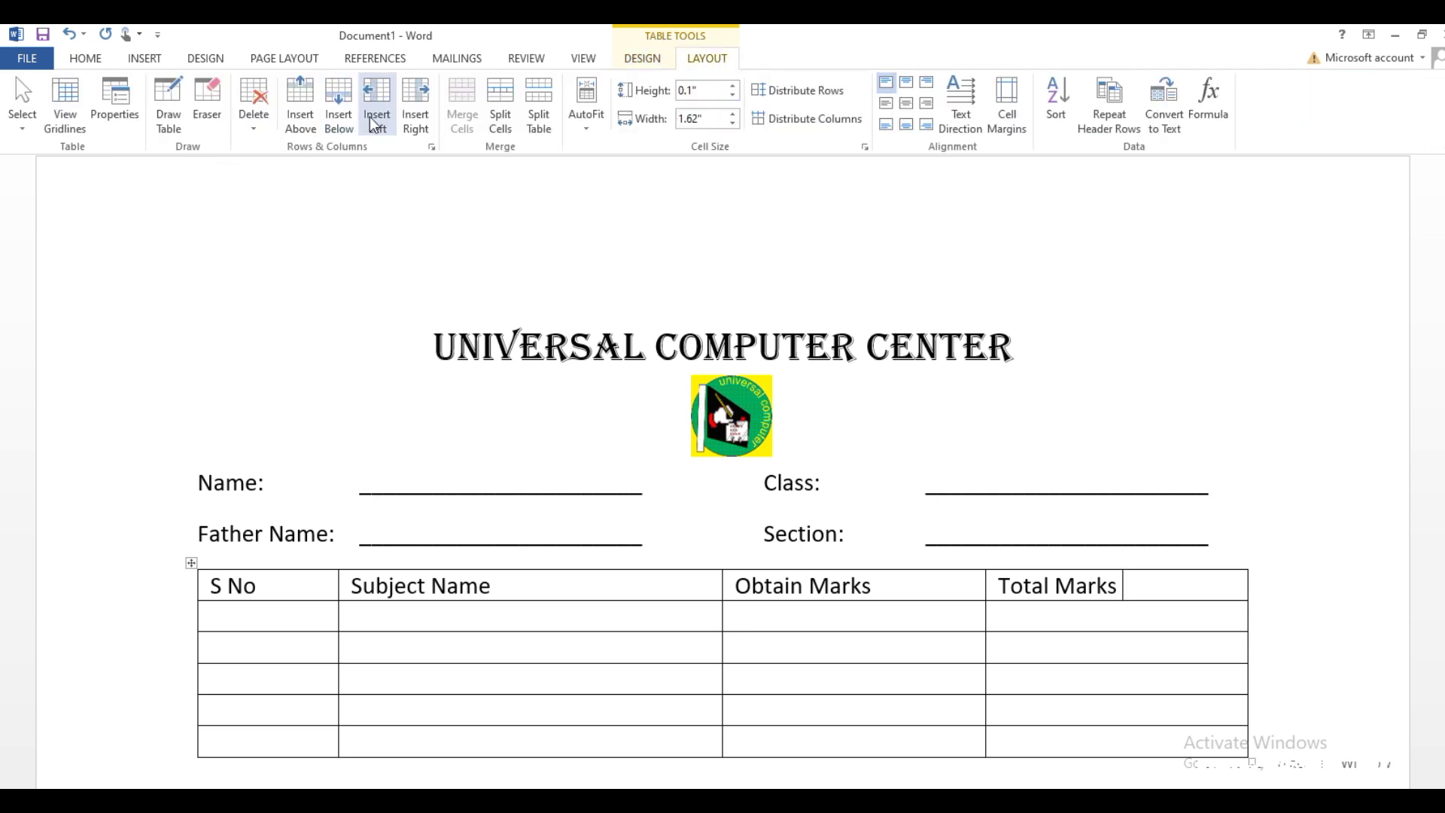
# Step: Add two columns after Total Marks in the table and head them Percentage and Result
pyautogui.click(414, 100)
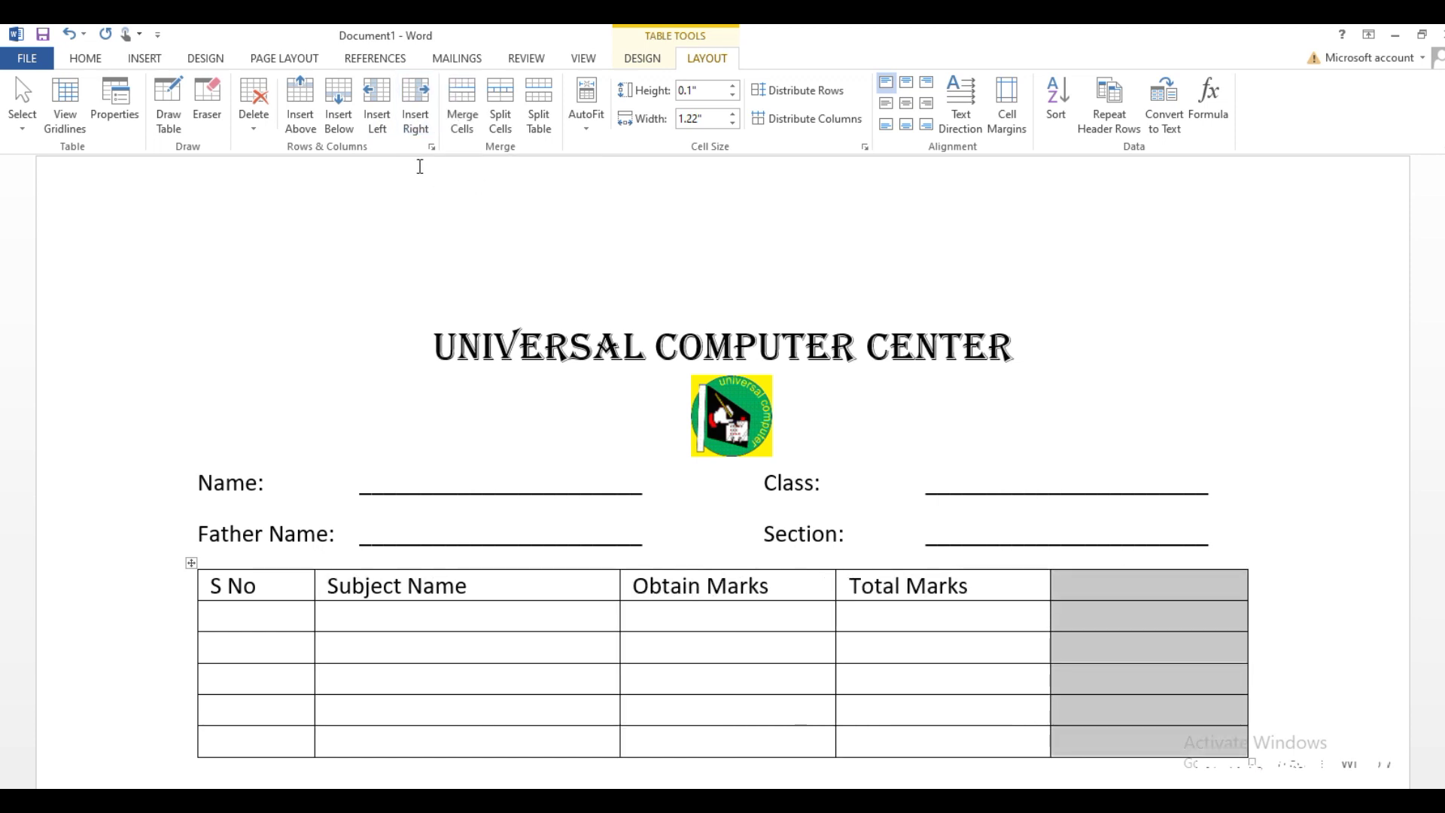
pyautogui.click(416, 106)
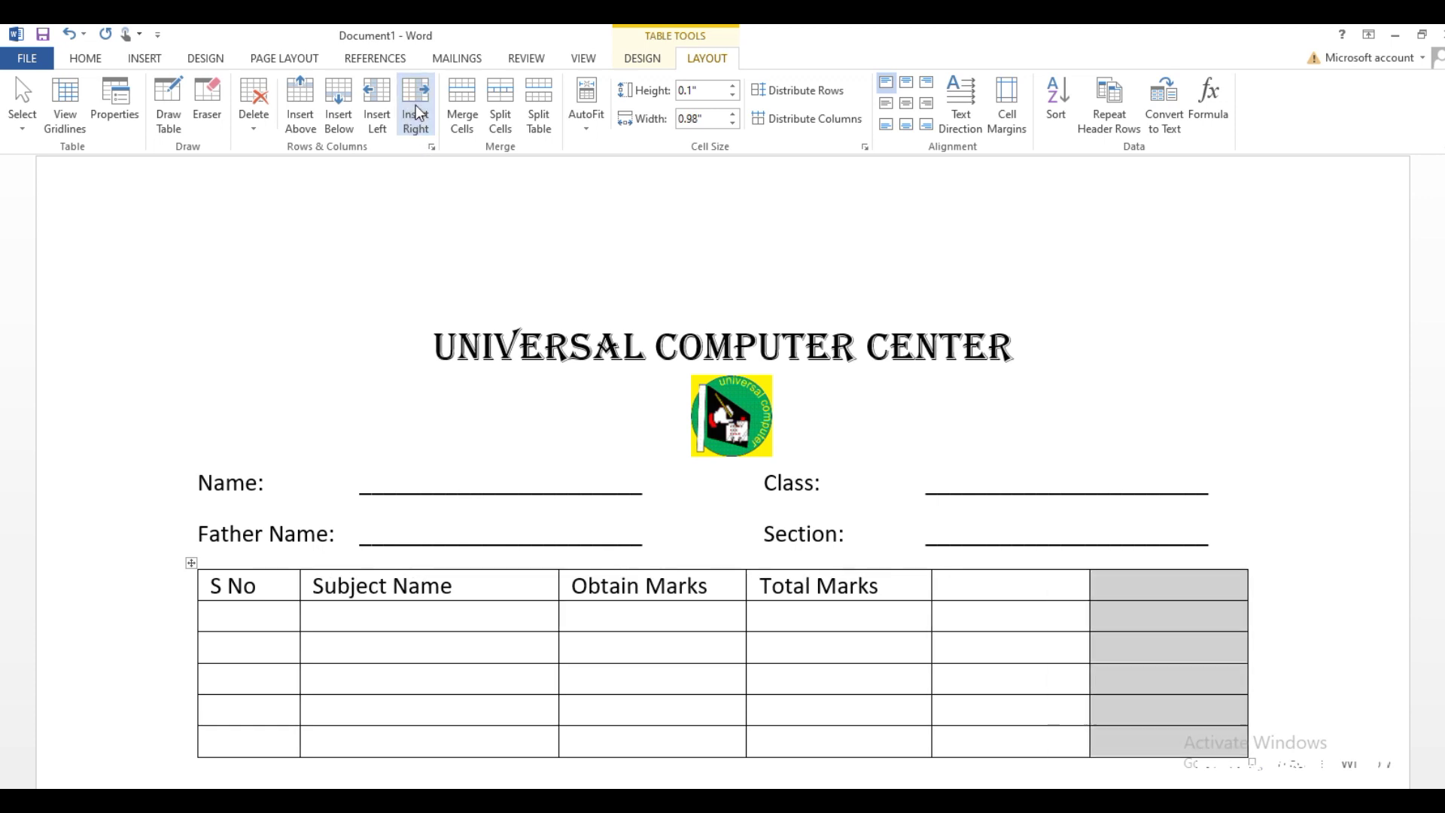
pyautogui.click(983, 591)
pyautogui.write('Persentage')
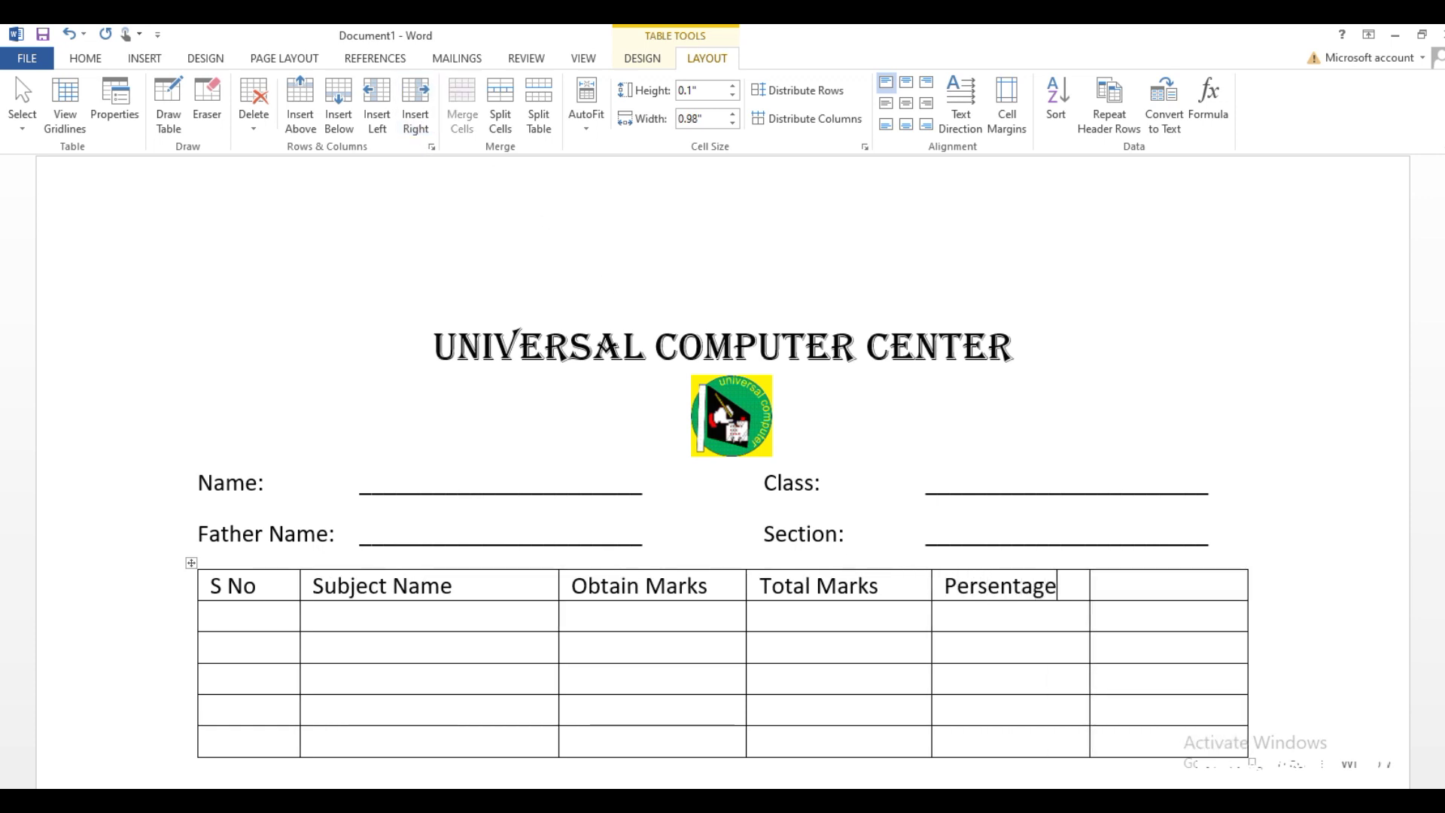
pyautogui.press('Tab')
pyautogui.rightClick(947, 593)
pyautogui.click(859, 614)
pyautogui.click(1149, 586)
pyautogui.write('Result')
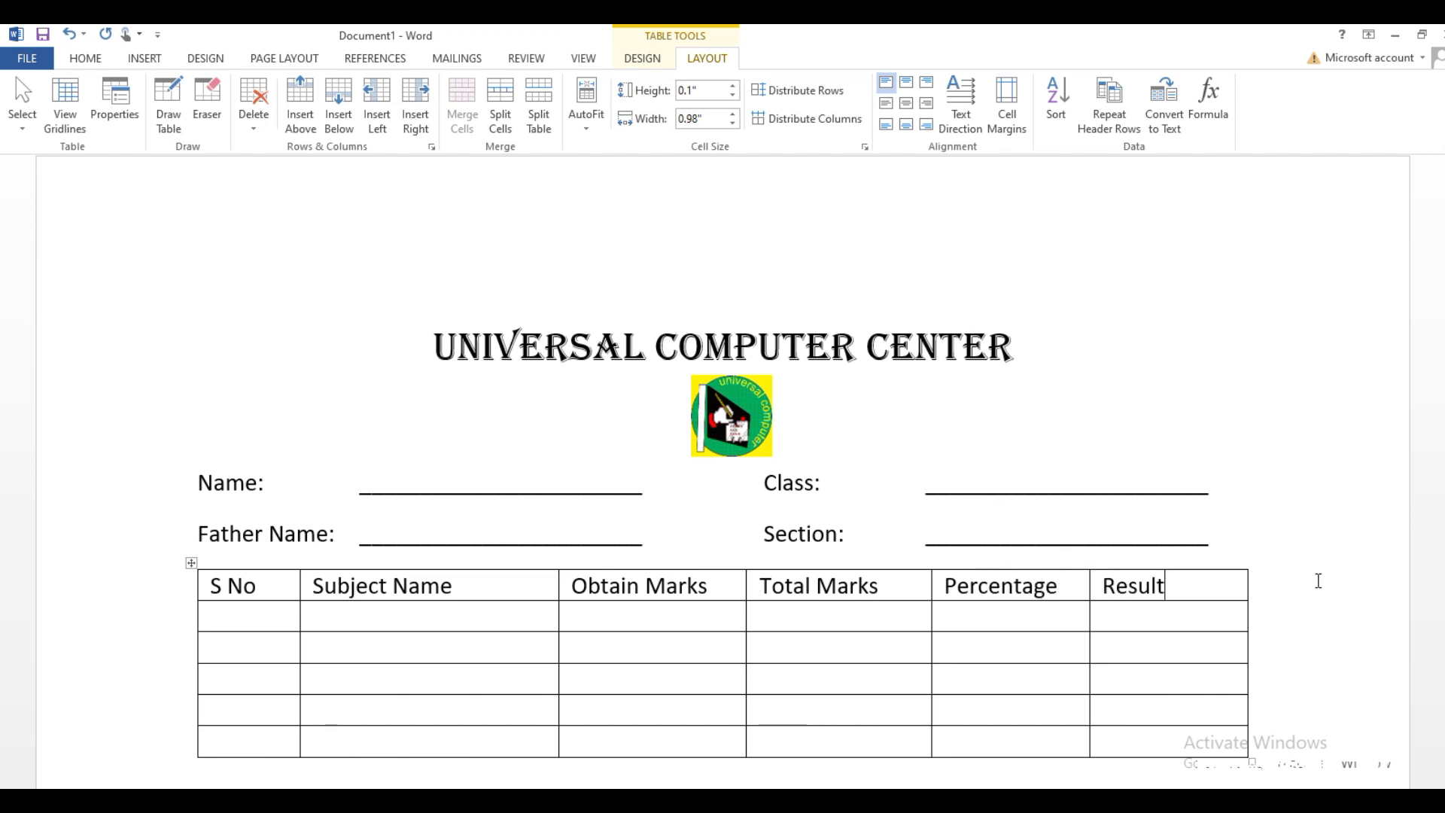
pyautogui.press('Down')
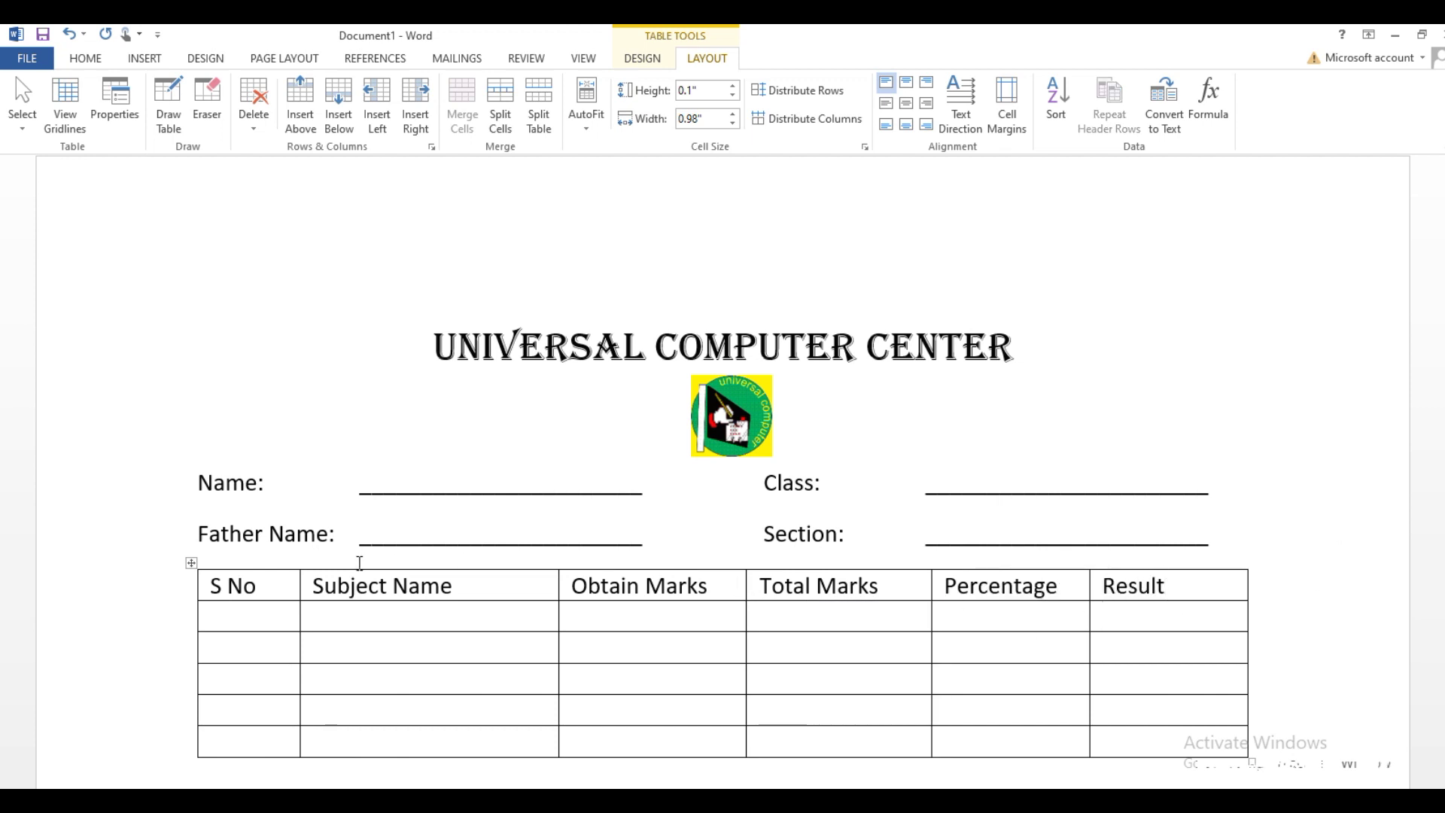
# Step: Centre the contents of all table cells both horizontally and vertically
pyautogui.click(192, 565)
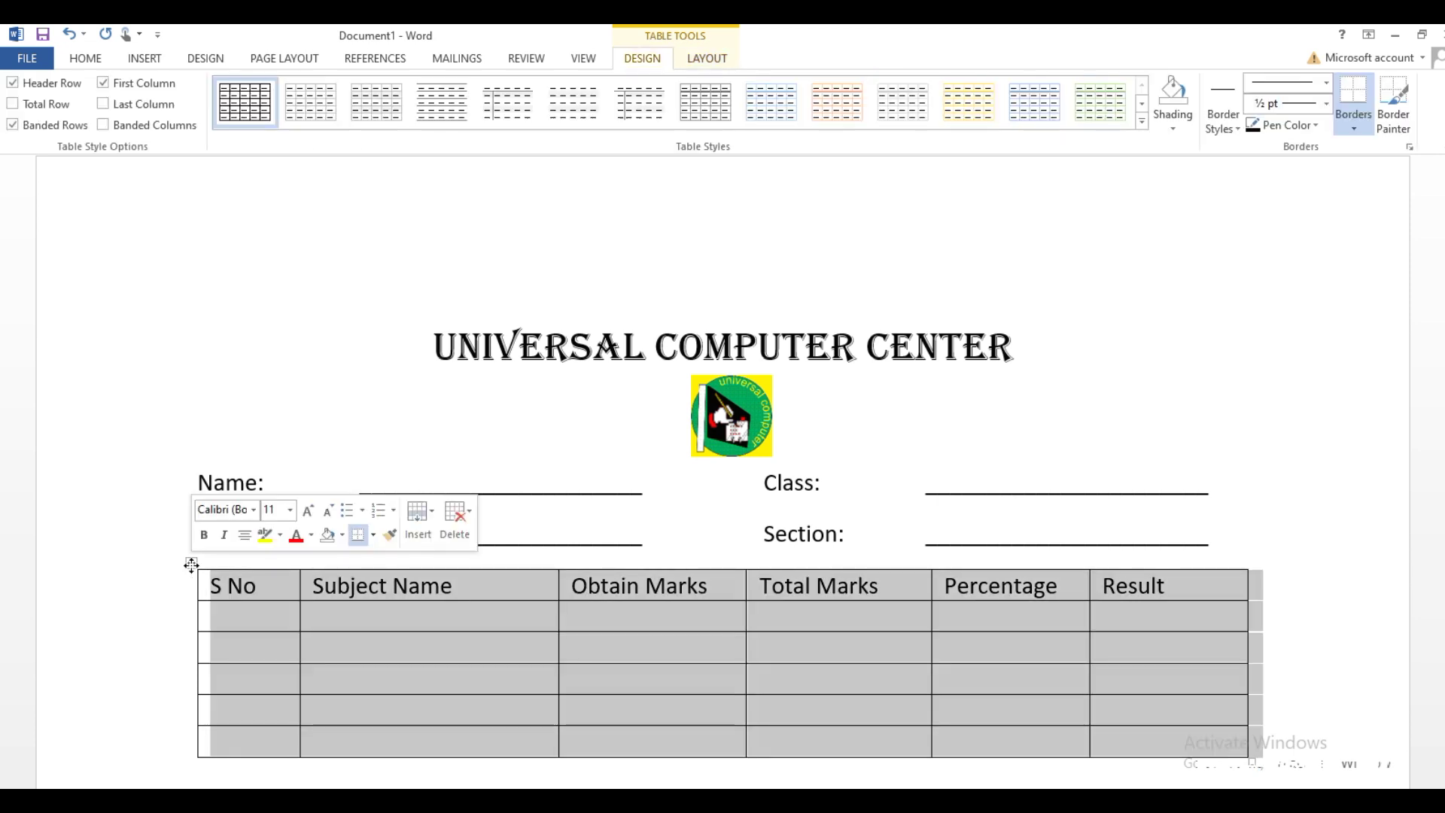
pyautogui.click(706, 59)
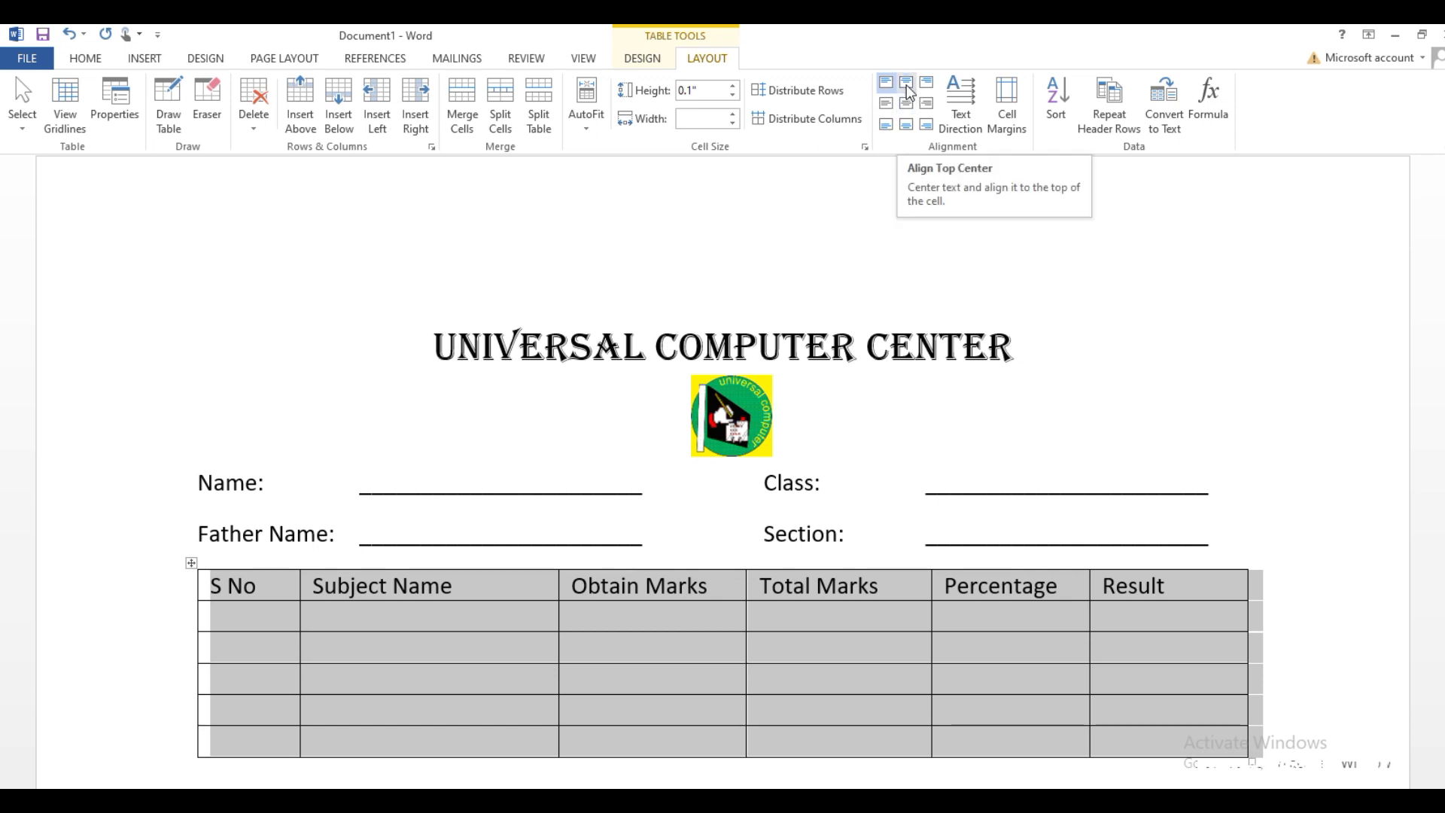
pyautogui.click(907, 105)
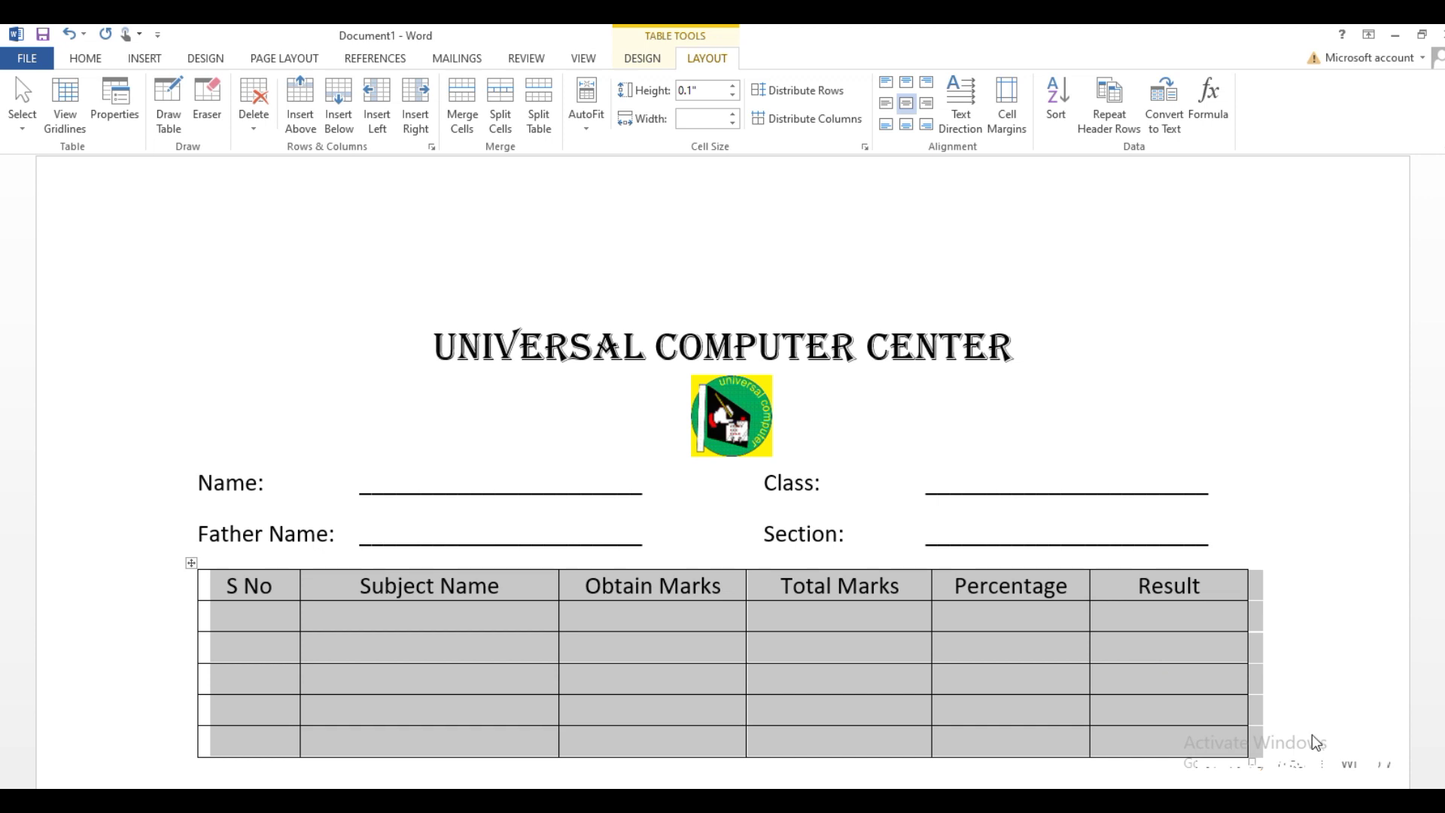
pyautogui.click(1170, 661)
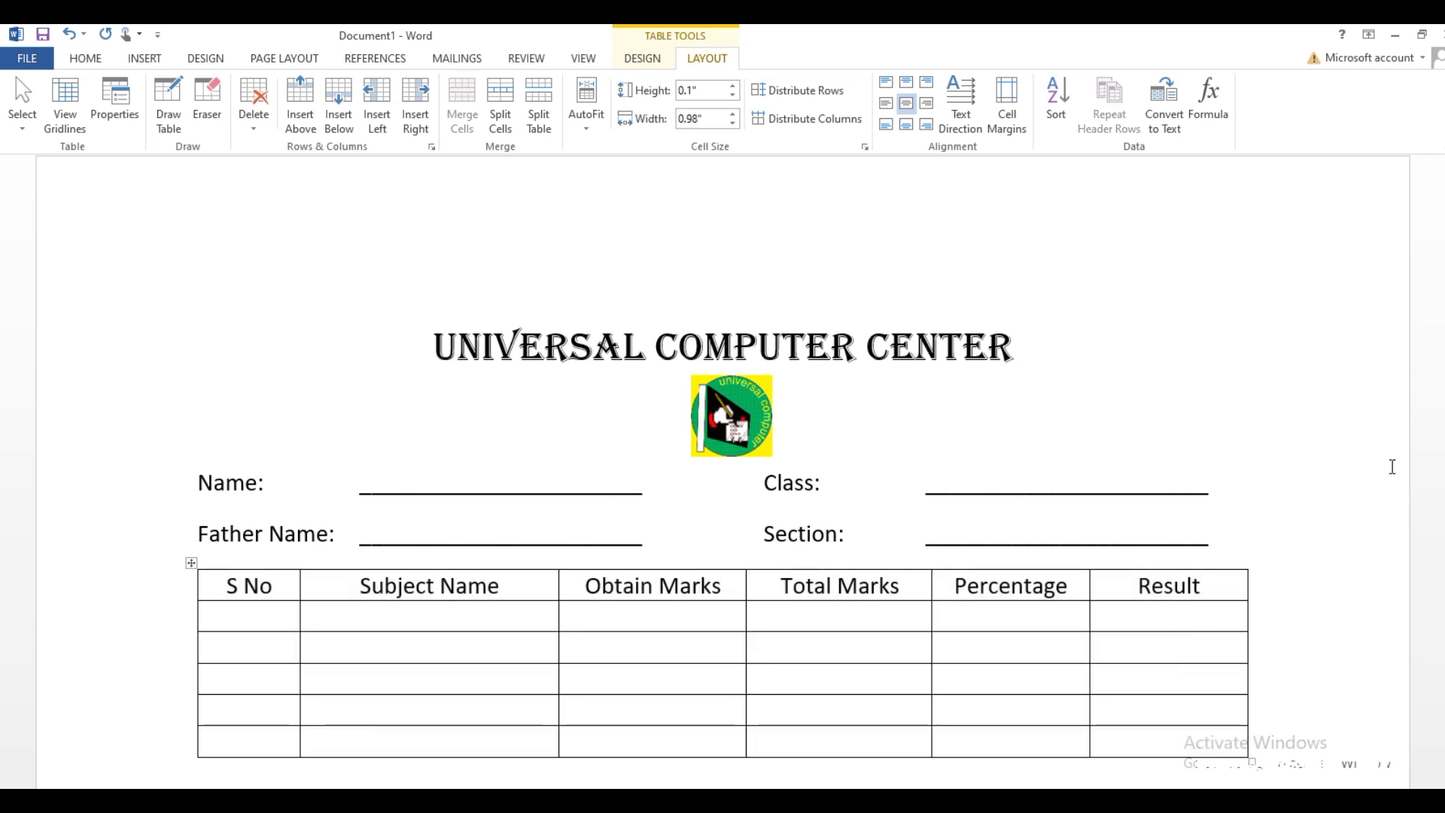
# Step: Number the five rows in the S No column from 01 to 05
pyautogui.scroll(-3, 723, 452)
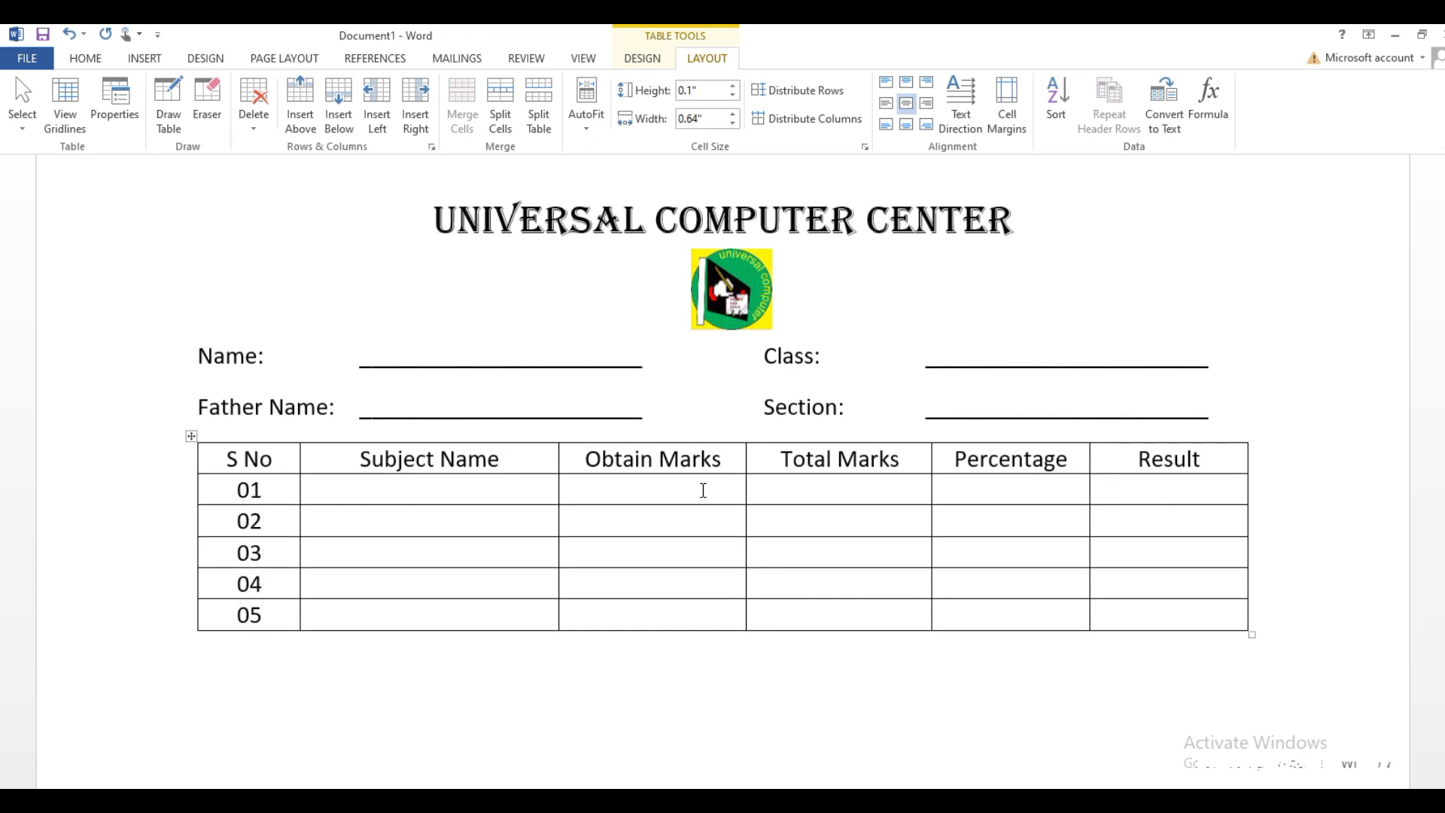
pyautogui.scroll(-2, 1227, 328)
pyautogui.click(1227, 329)
pyautogui.press('Return')
pyautogui.scroll(-6, 1329, 387)
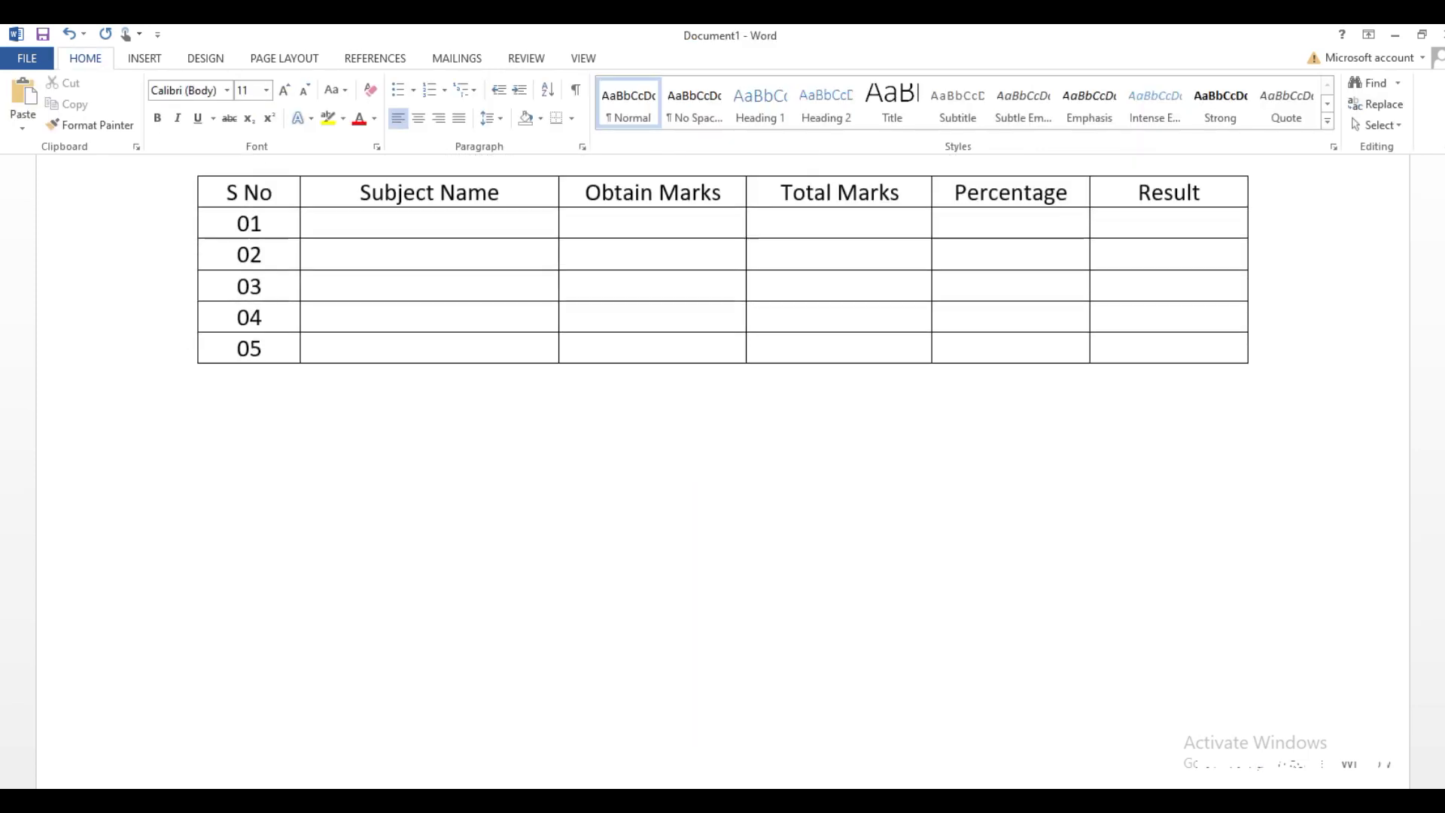
pyautogui.hotkey('ctrl', 'z')
# Step: Append a row below row 05 of the table and merge its first two cells
pyautogui.click(1259, 393)
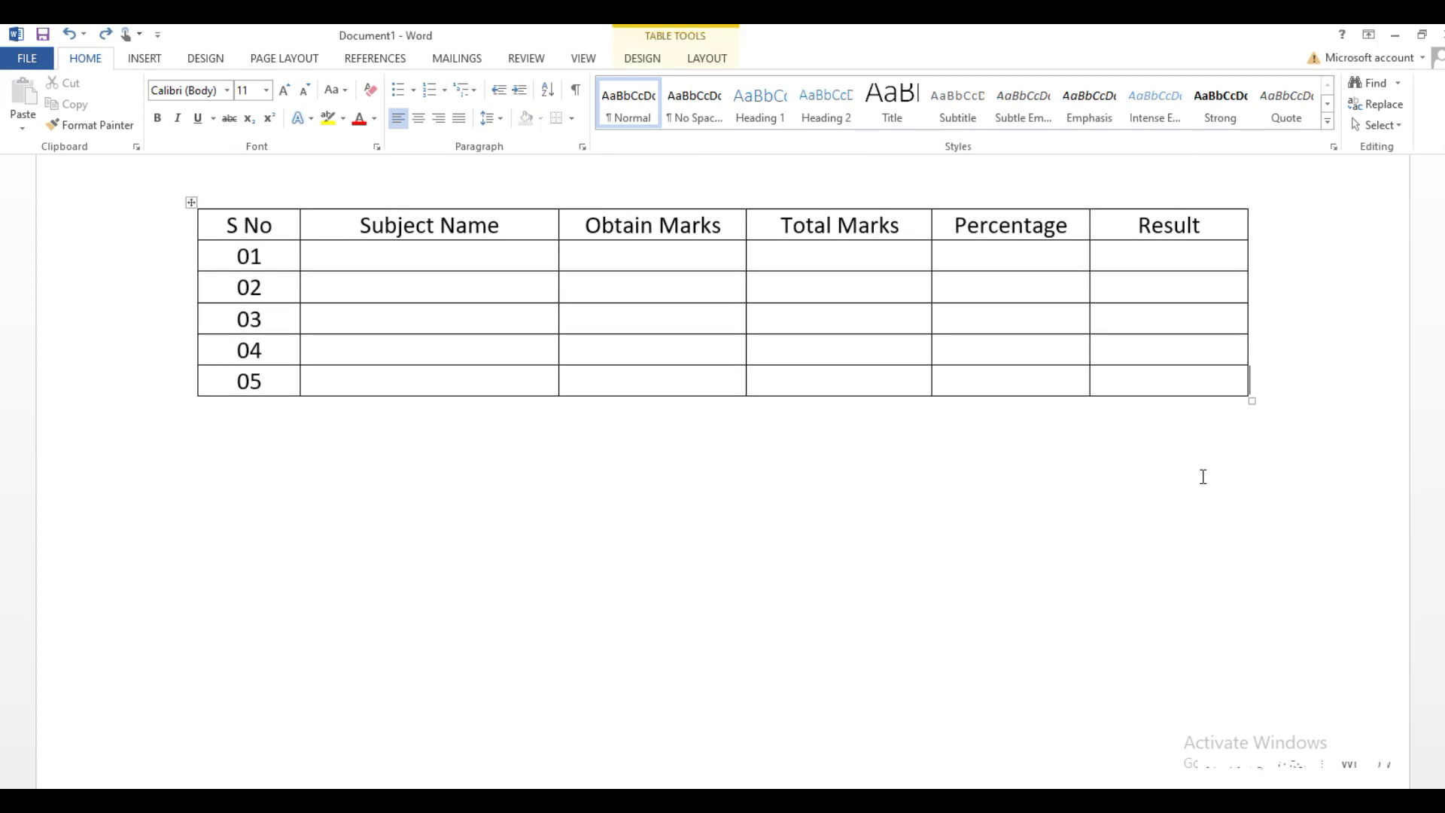
pyautogui.press('Return')
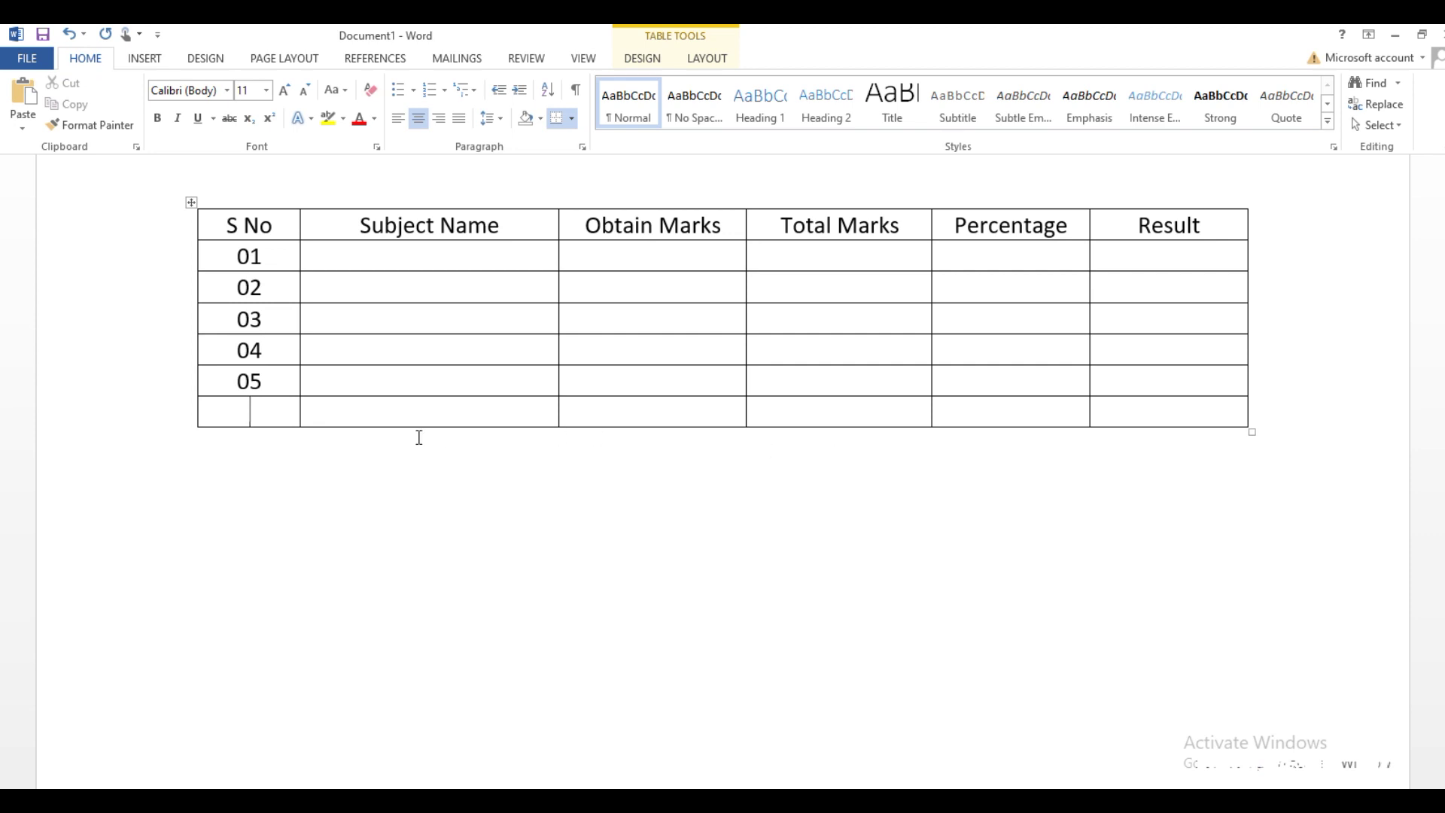
pyautogui.keyDown('shift'); pyautogui.click(309, 411); pyautogui.keyUp('shift')
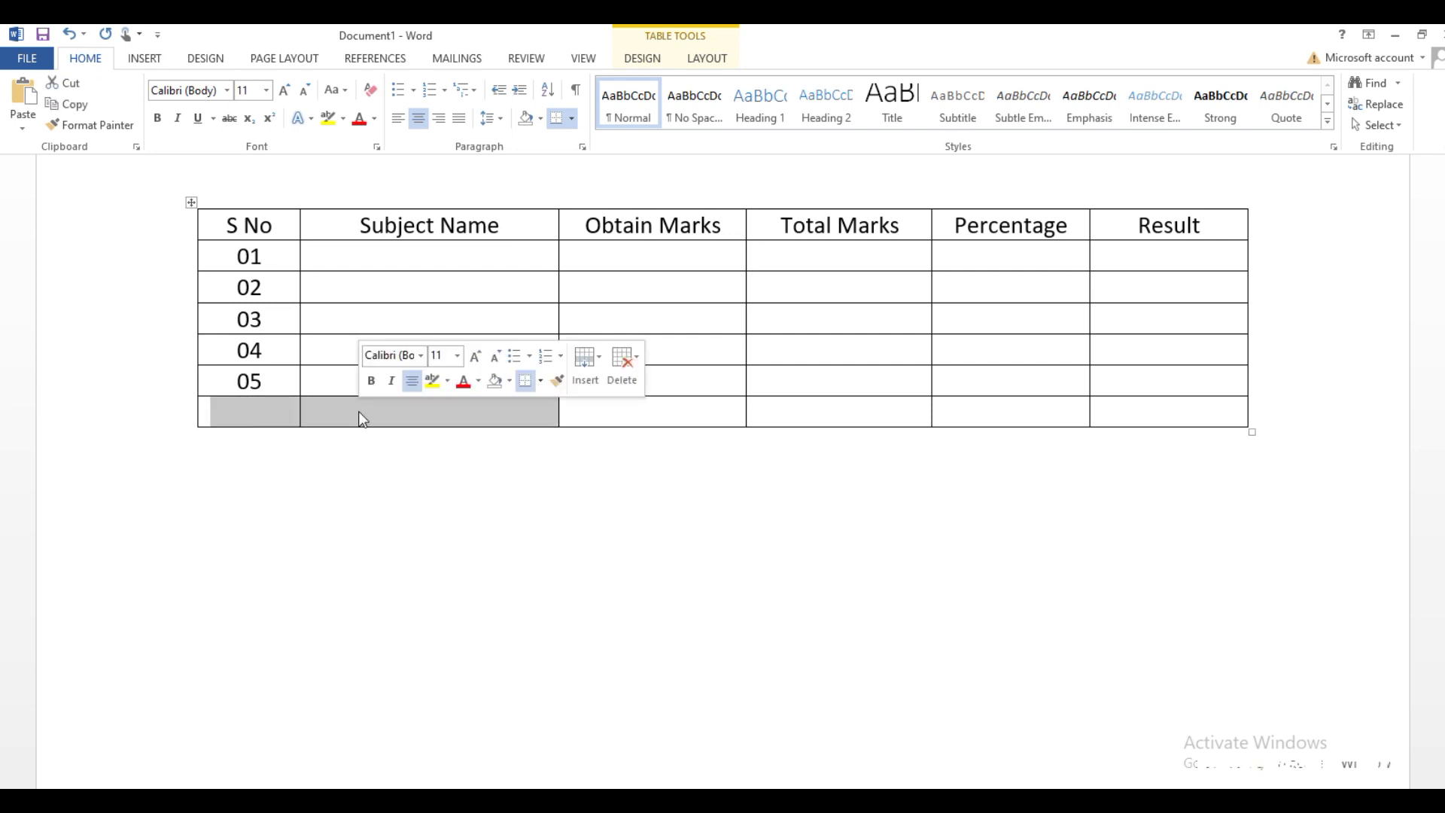
pyautogui.click(708, 60)
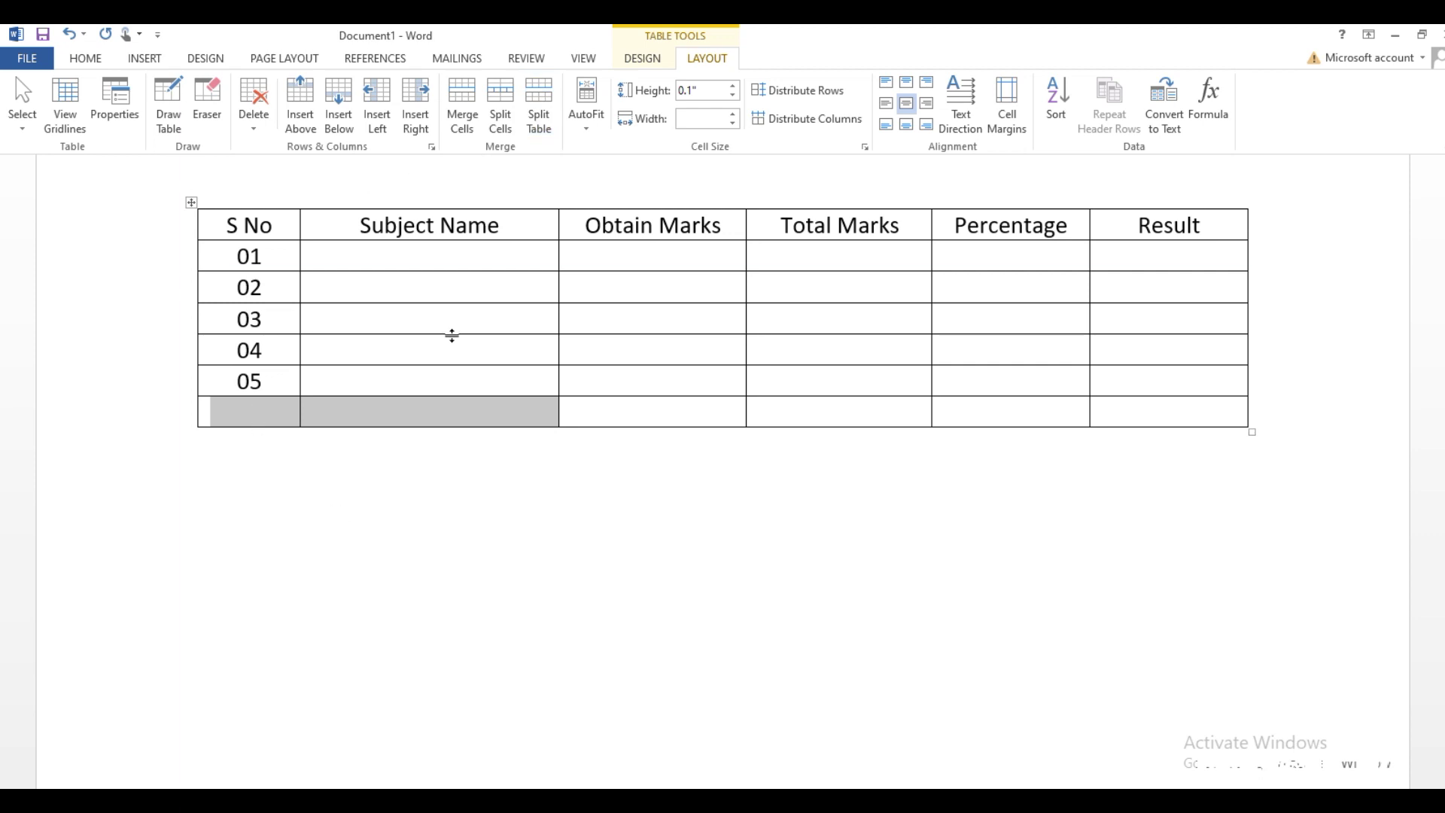
pyautogui.click(463, 116)
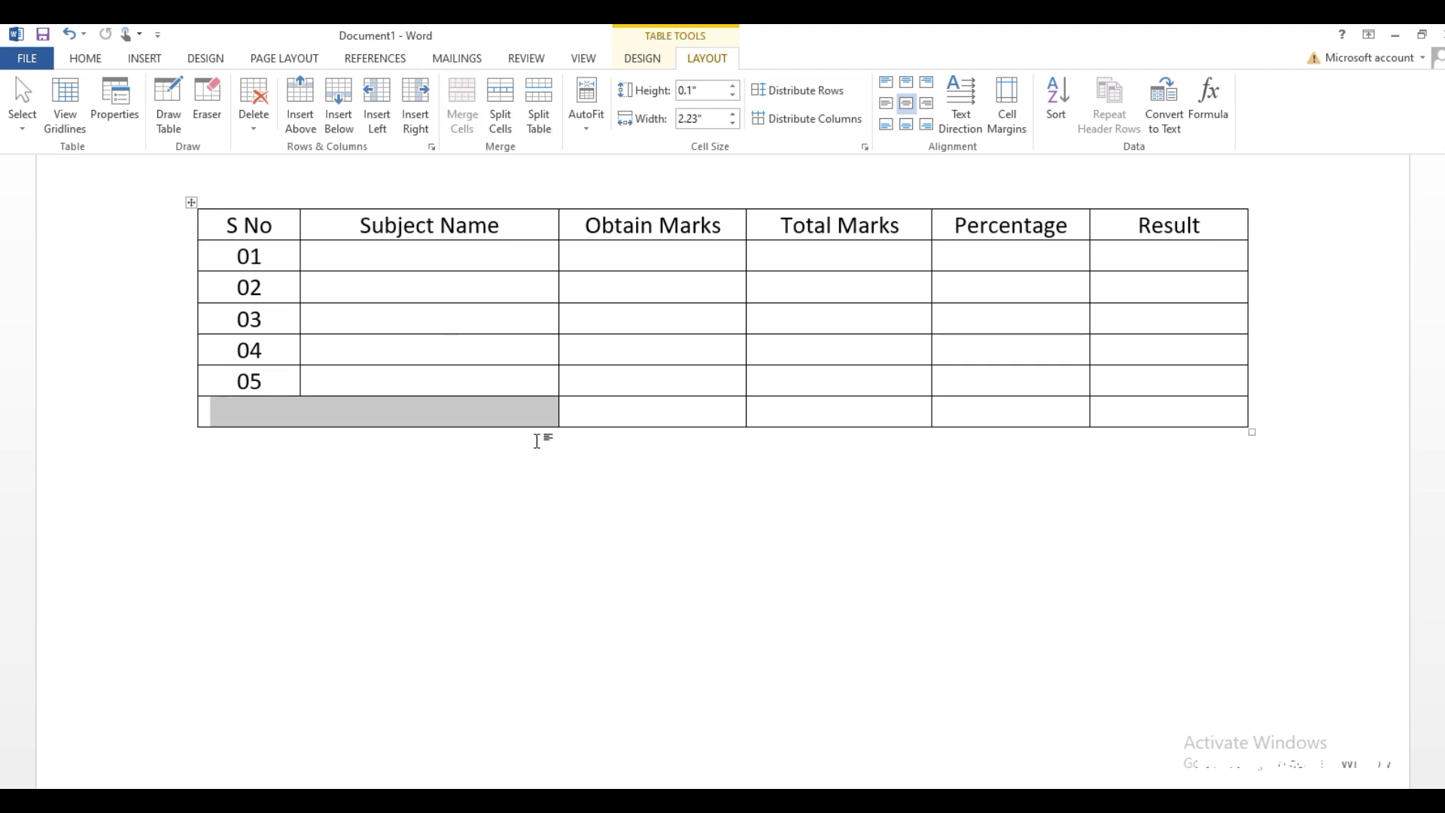
# Step: Label the merged cell Total and add Attendance, Class Position, Remarks and Grade fields with underscore lines below the table
pyautogui.click(572, 432)
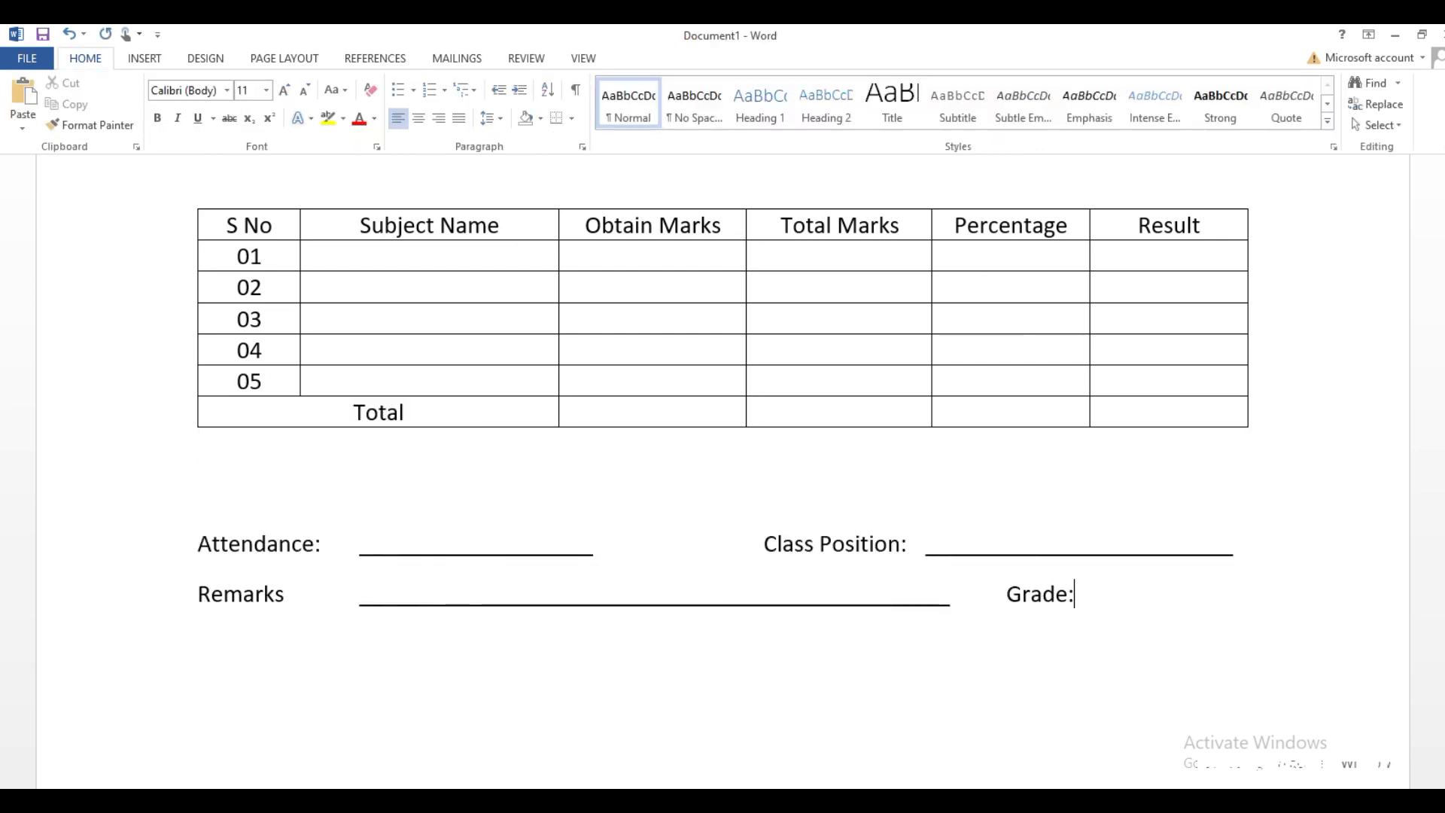
pyautogui.write('____________________________________________________')
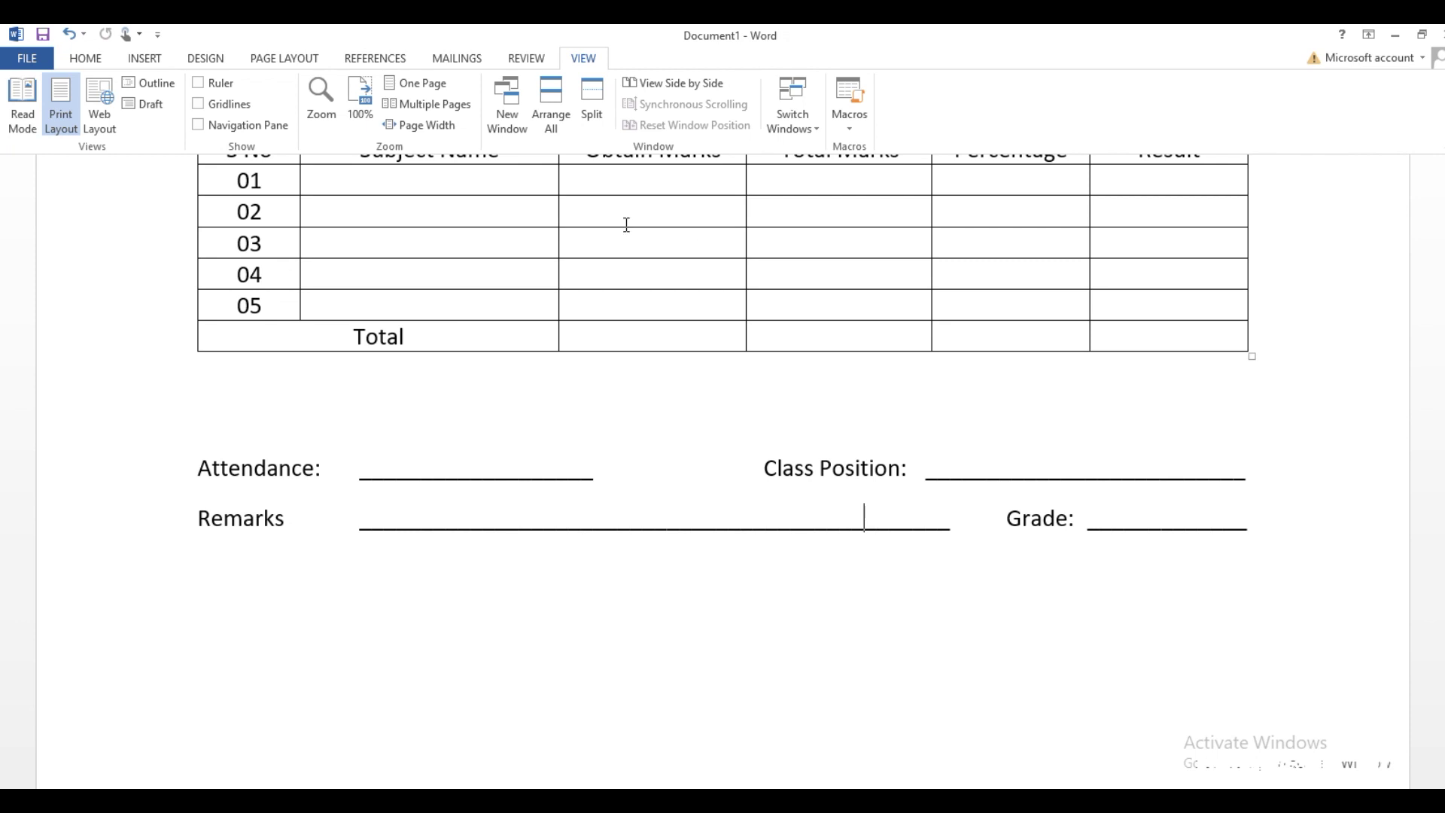
# Step: Space out the card with three blank lines above the Name row and two above both the table and the Attendance row
pyautogui.click(428, 90)
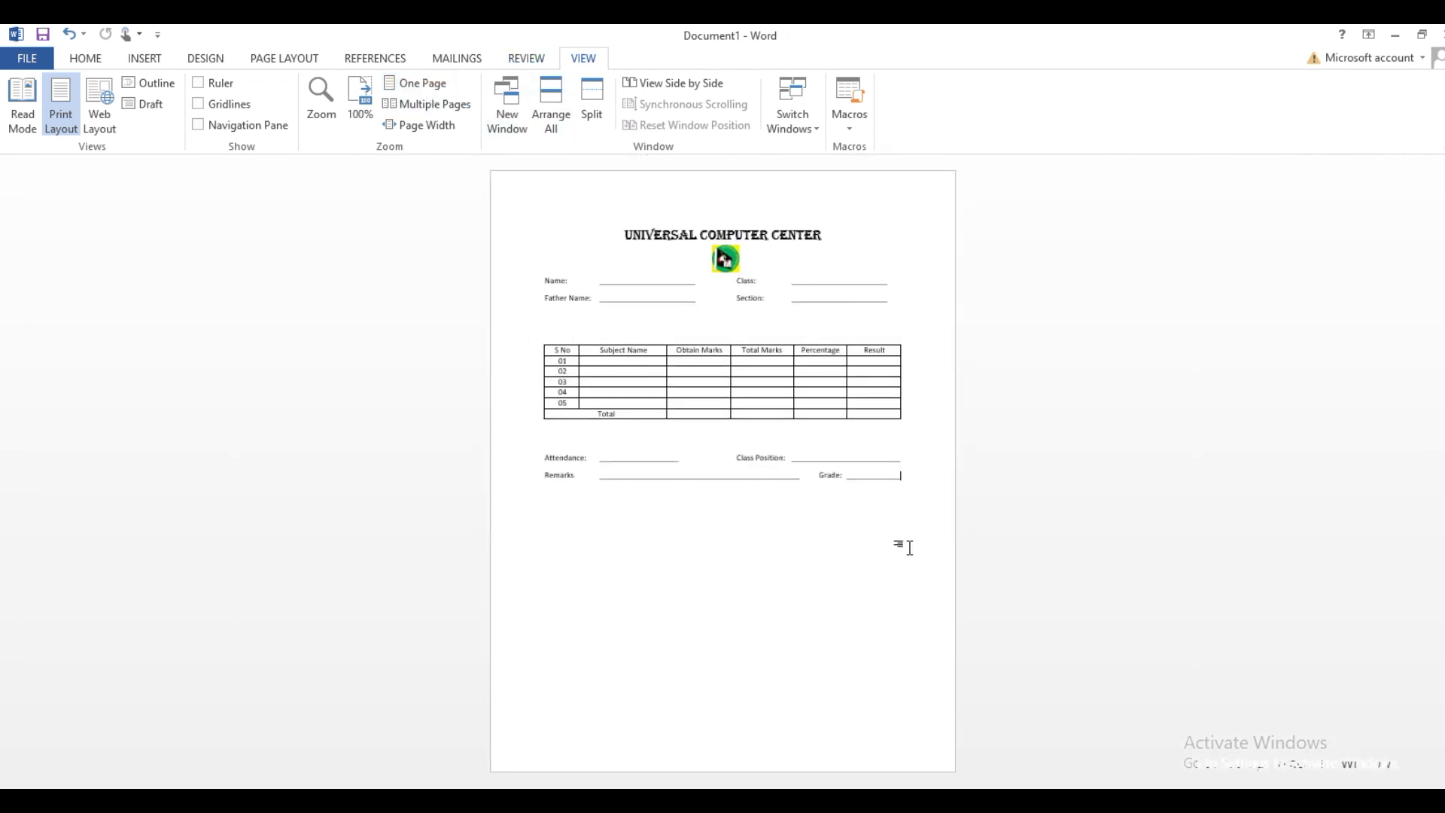
pyautogui.click(539, 280)
pyautogui.press('Return')
pyautogui.press('Return')
pyautogui.press('Return')
pyautogui.click(569, 381)
pyautogui.press('Return')
pyautogui.press('Return')
pyautogui.click(565, 525)
pyautogui.press('Return')
pyautogui.press('Return')
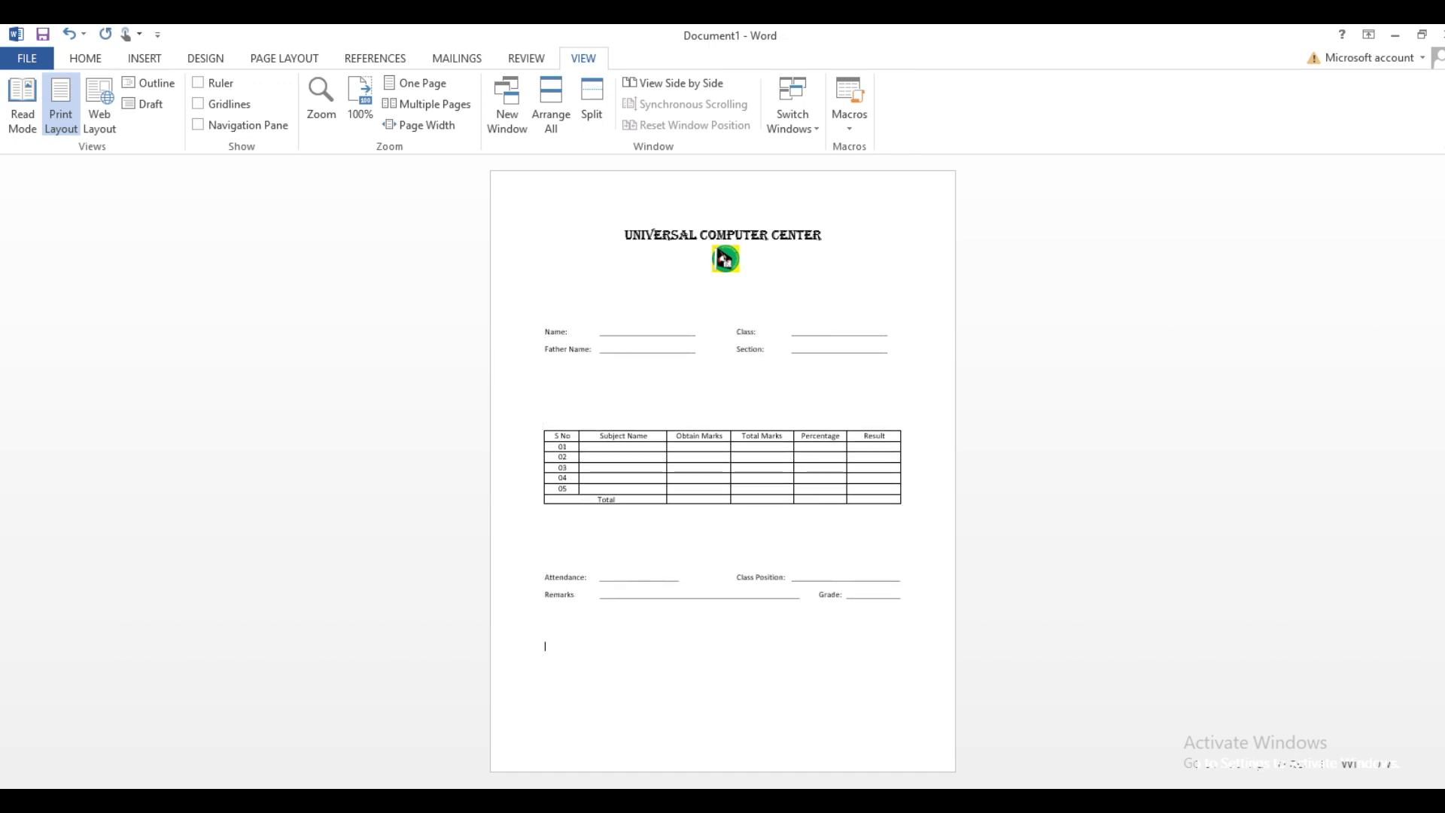
# Step: Add indented labels Class teacher signature and Principal's Sign. below the Remarks line, with an underscore line beneath each
pyautogui.click(440, 126)
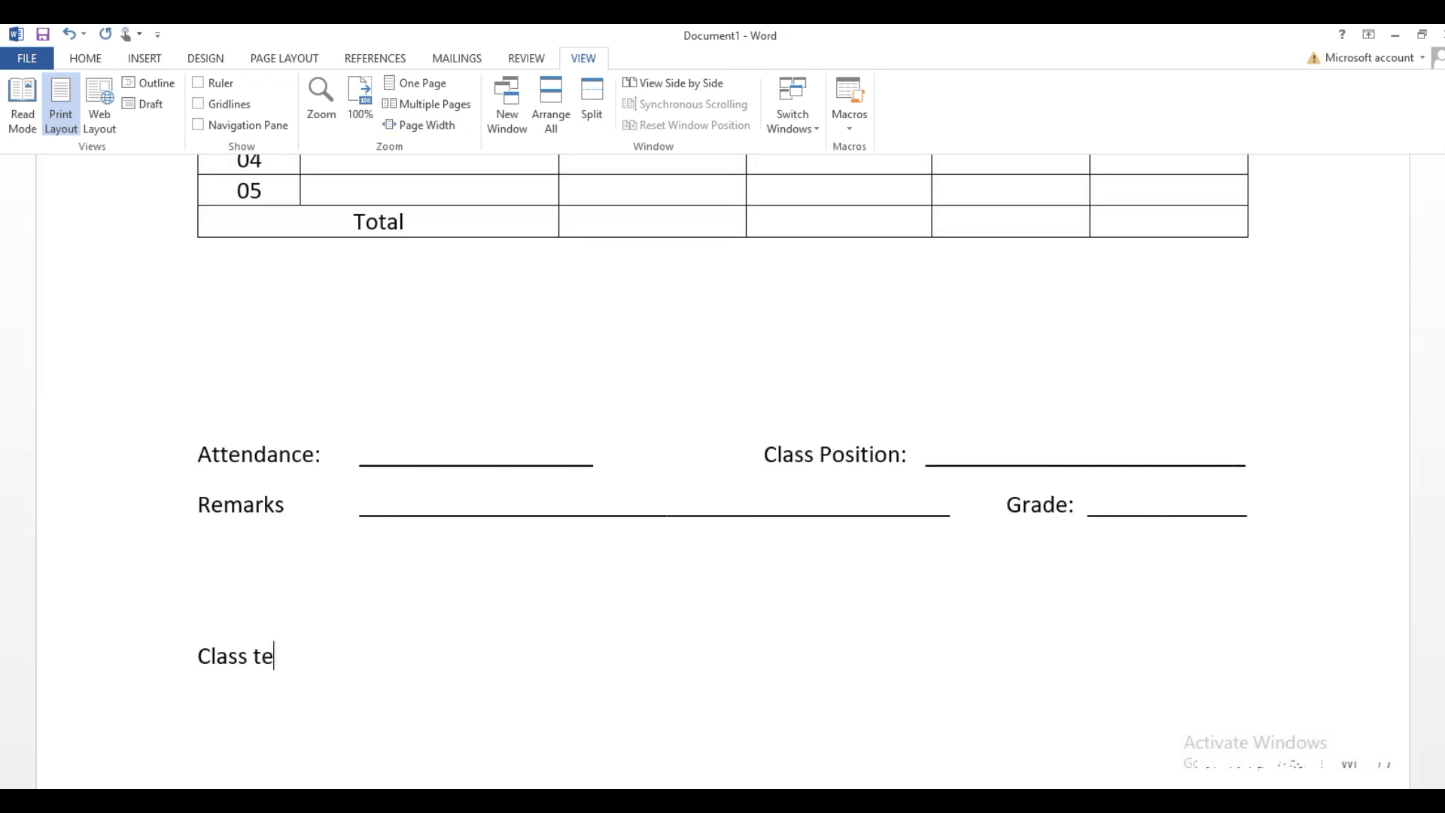
pyautogui.write('acher si')
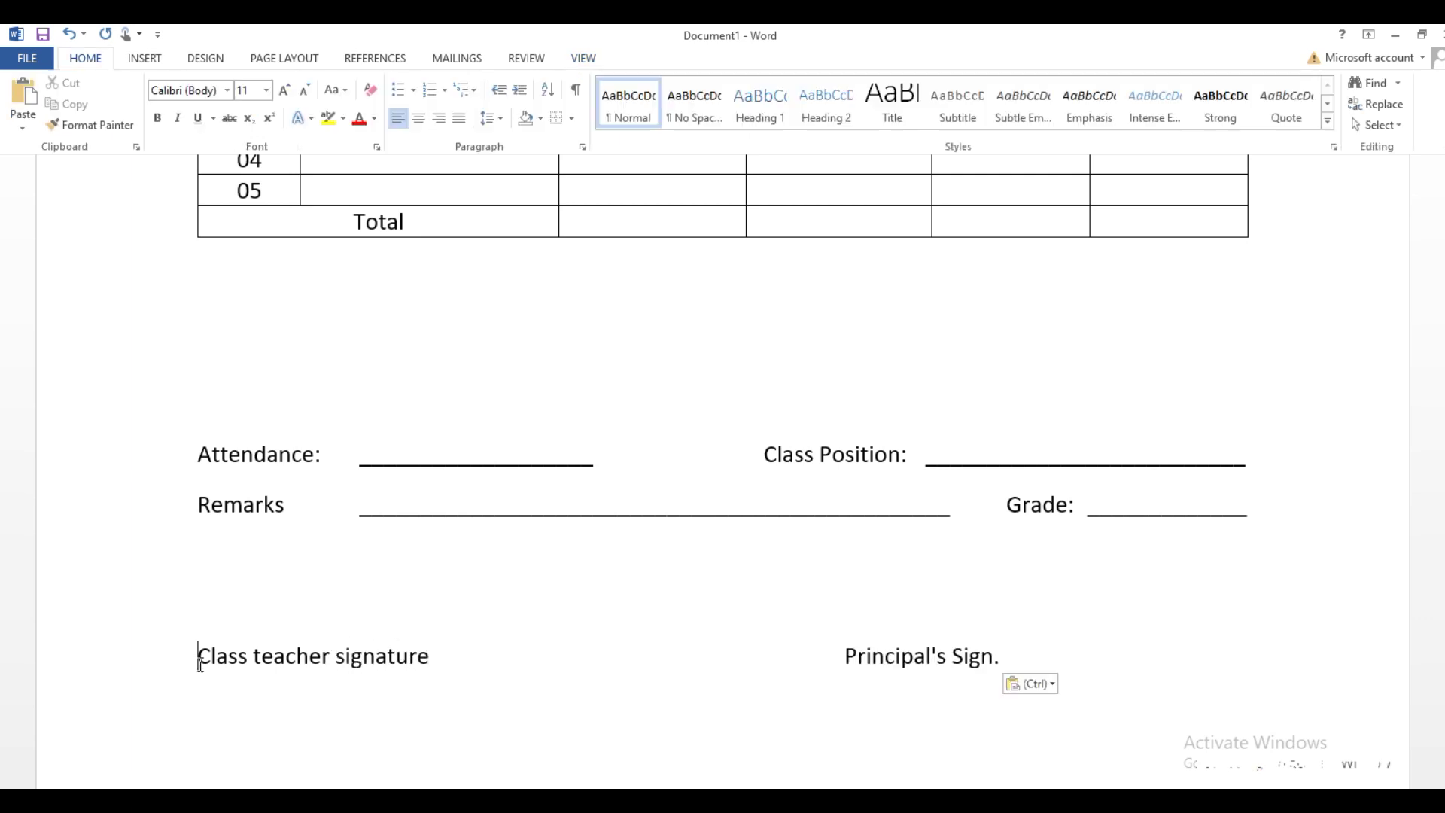
pyautogui.click(202, 666)
pyautogui.press('Tab')
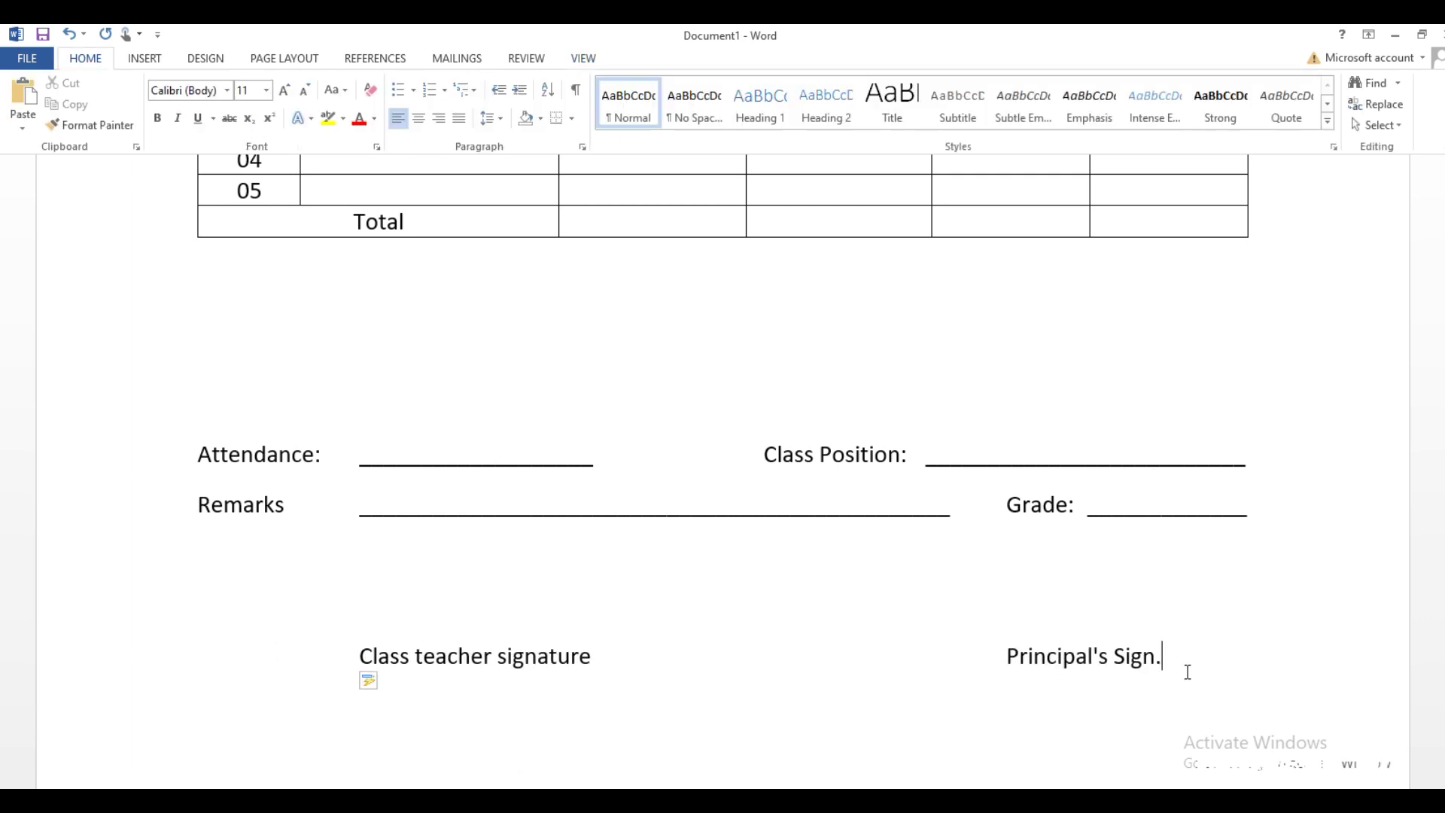
pyautogui.write('____________________')
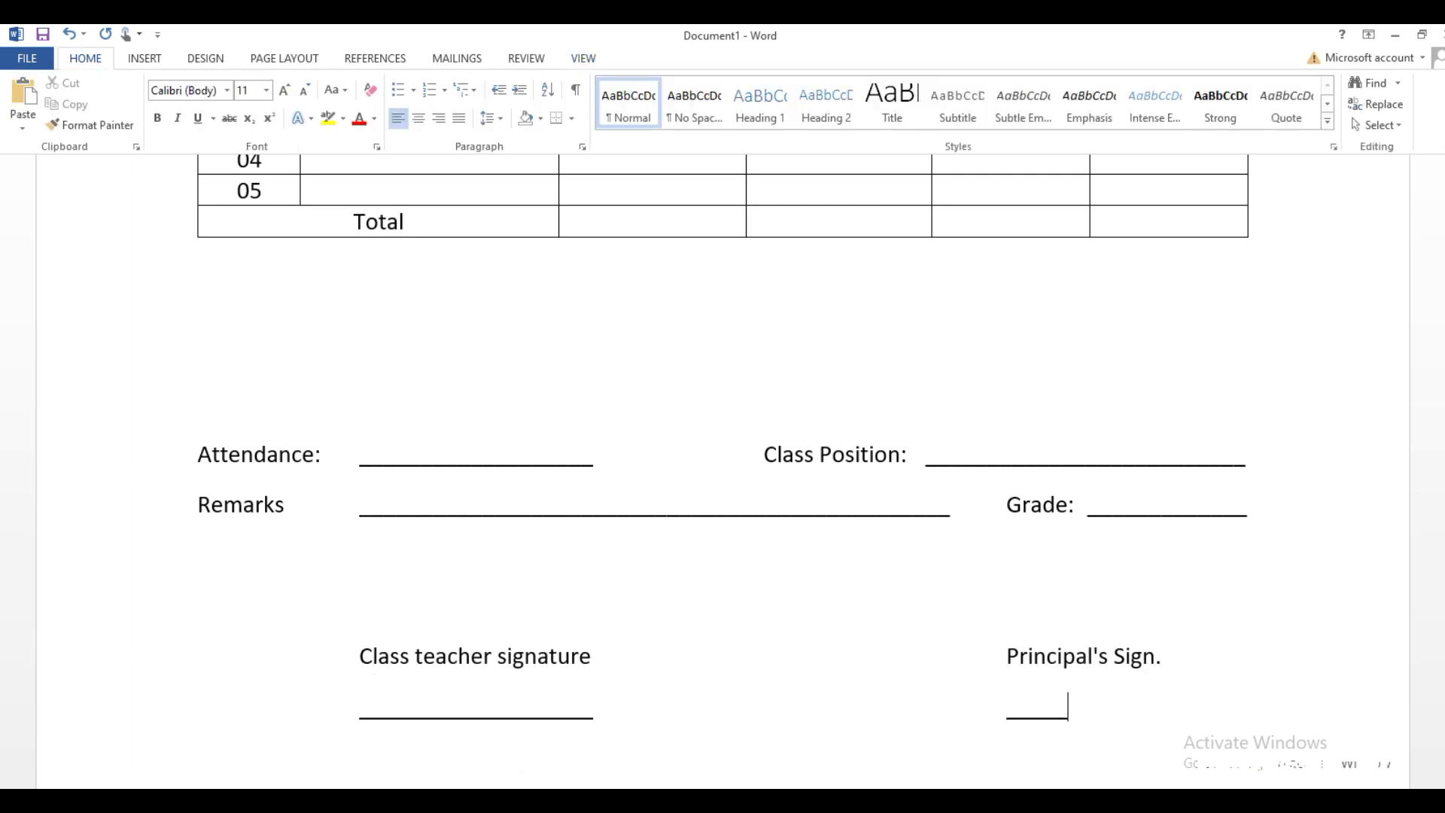
pyautogui.click(1007, 656)
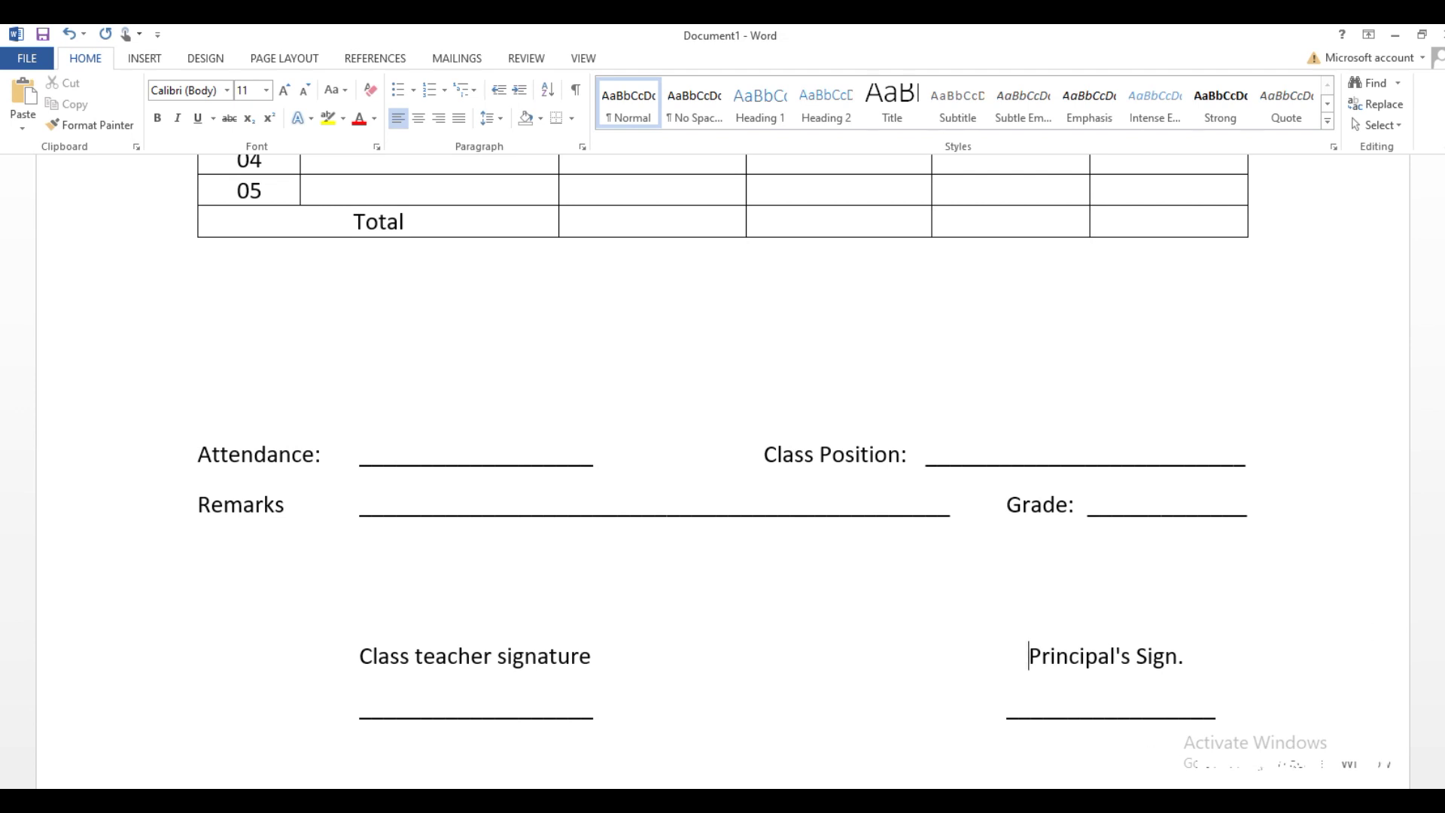
# Step: Enlarge the logo and centre it below the Universal Computer Center title
pyautogui.click(583, 58)
pyautogui.click(437, 104)
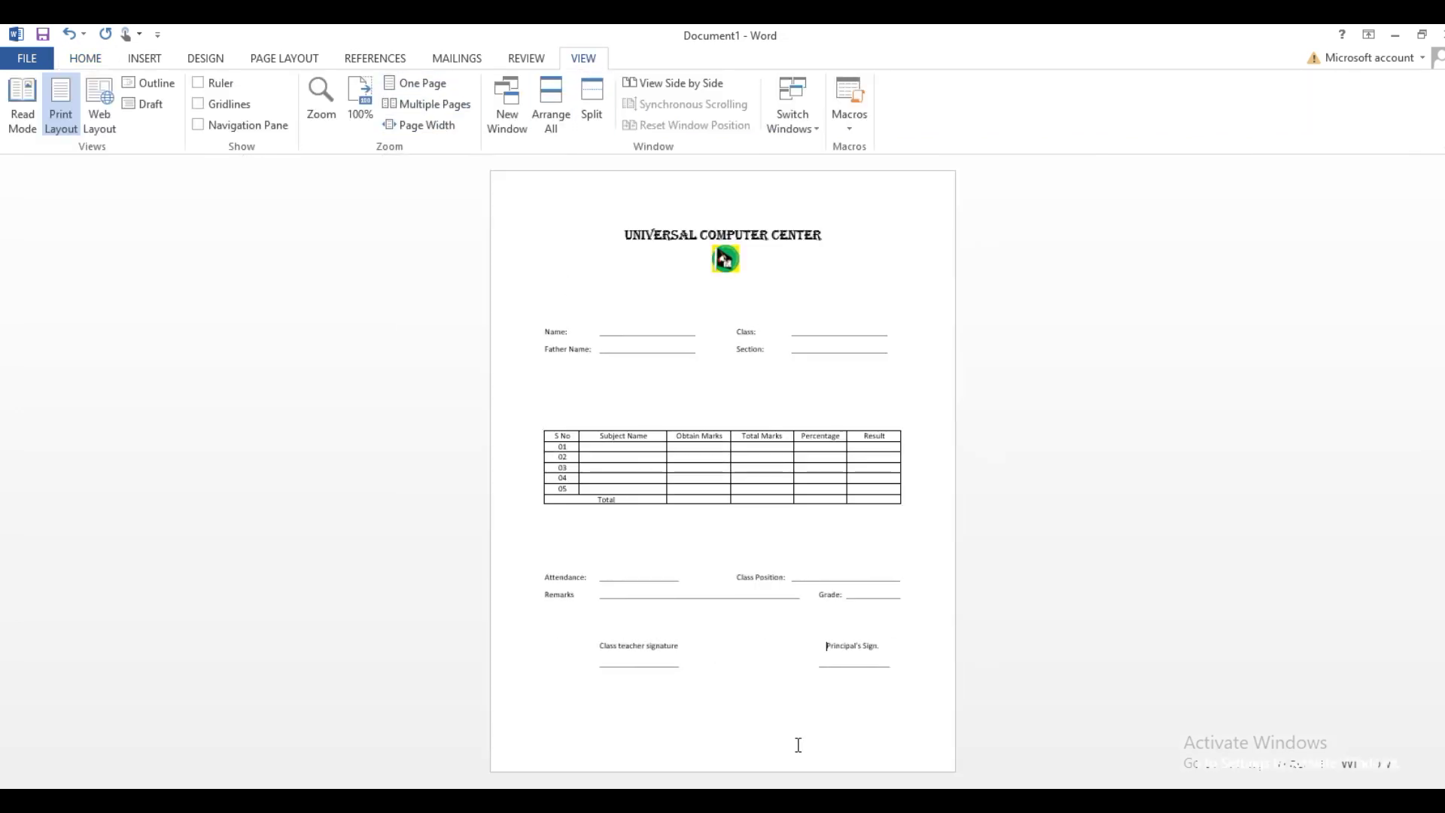
pyautogui.click(725, 259)
pyautogui.moveTo(740, 272); pyautogui.dragTo(744, 292)
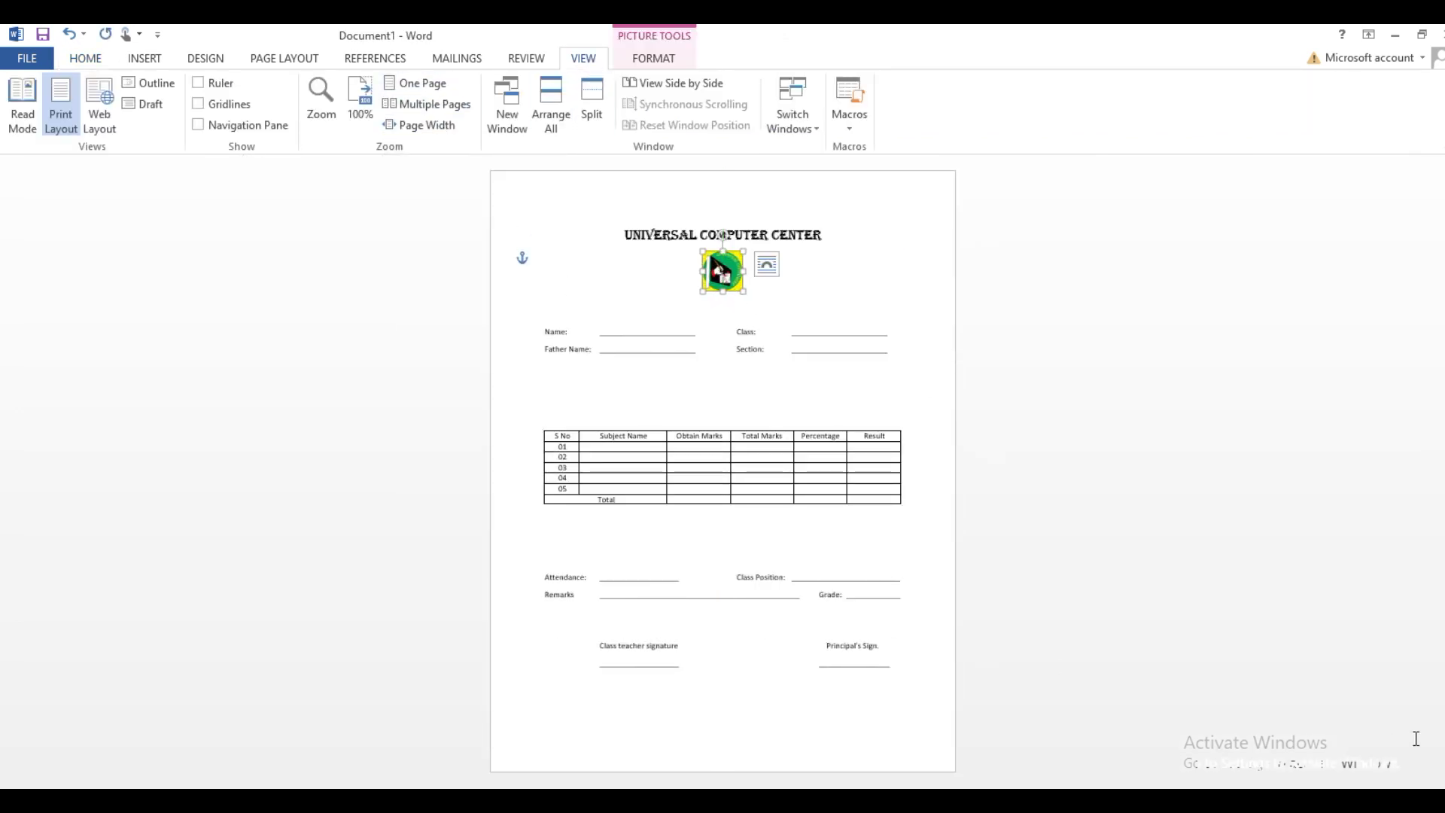
pyautogui.click(426, 125)
pyautogui.scroll(-10, 722, 452)
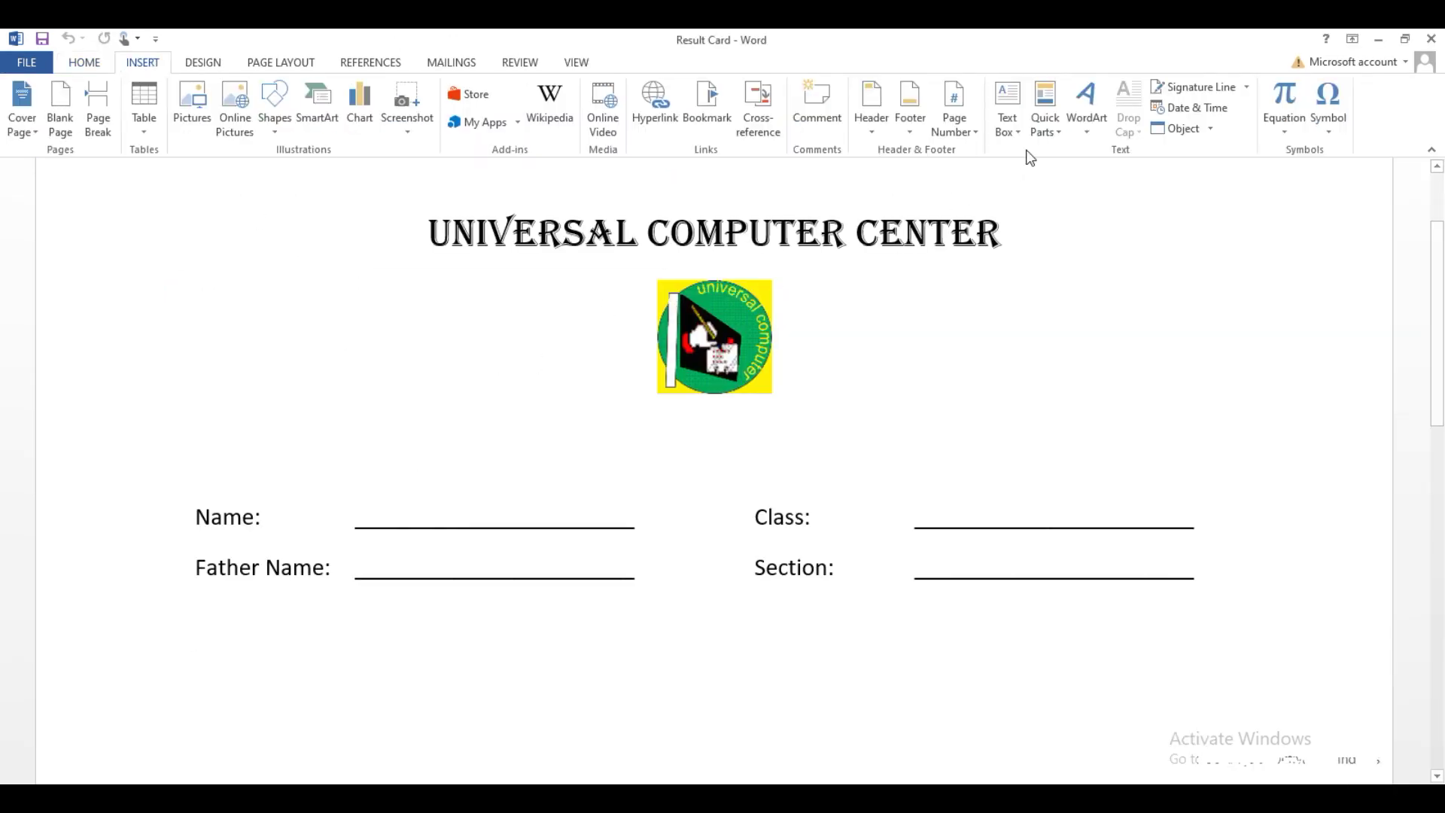
# Step: Insert a Simple Text Box over the logo and clear its placeholder text
pyautogui.click(1022, 144)
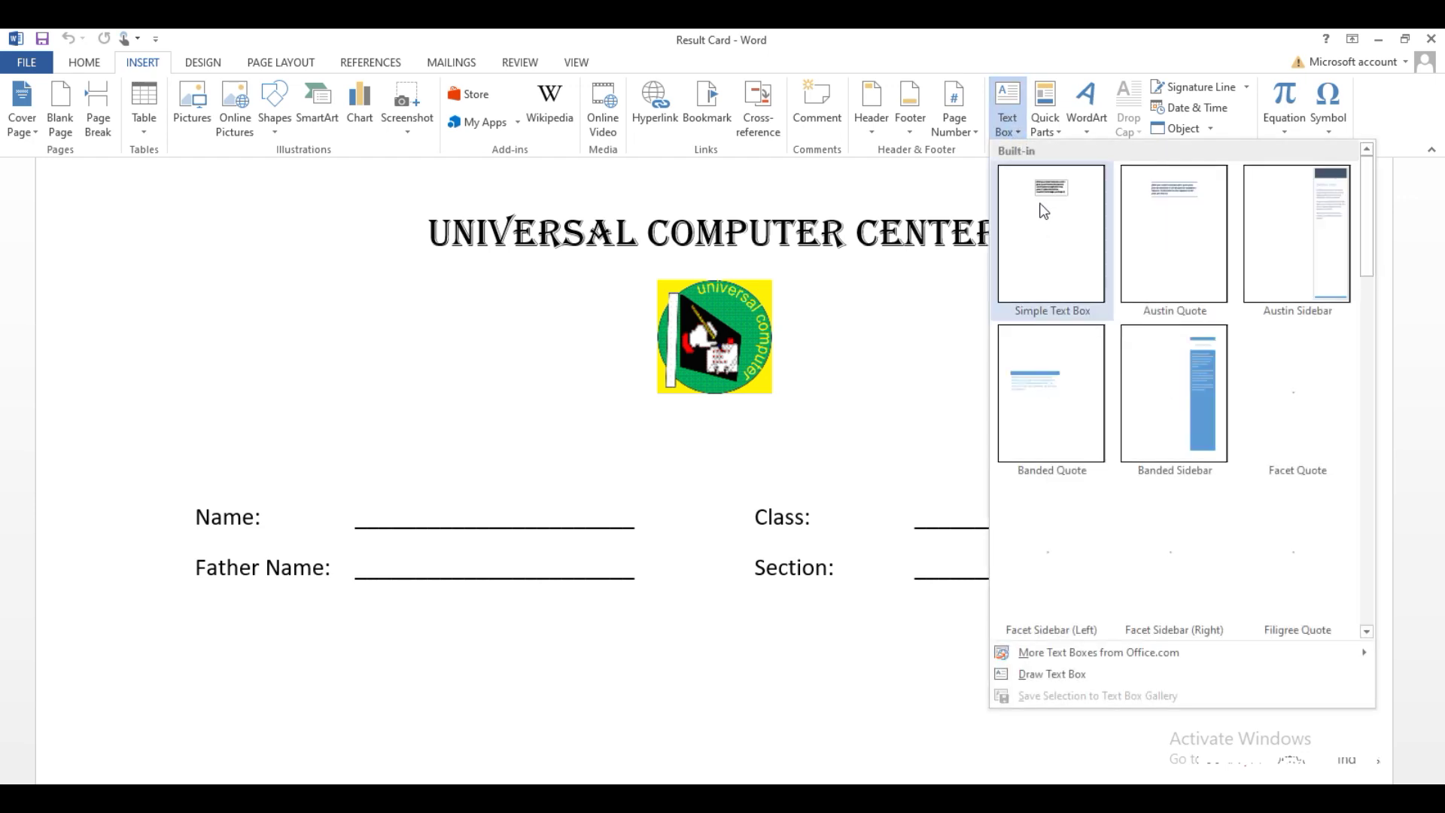
pyautogui.click(1055, 210)
pyautogui.press('Delete')
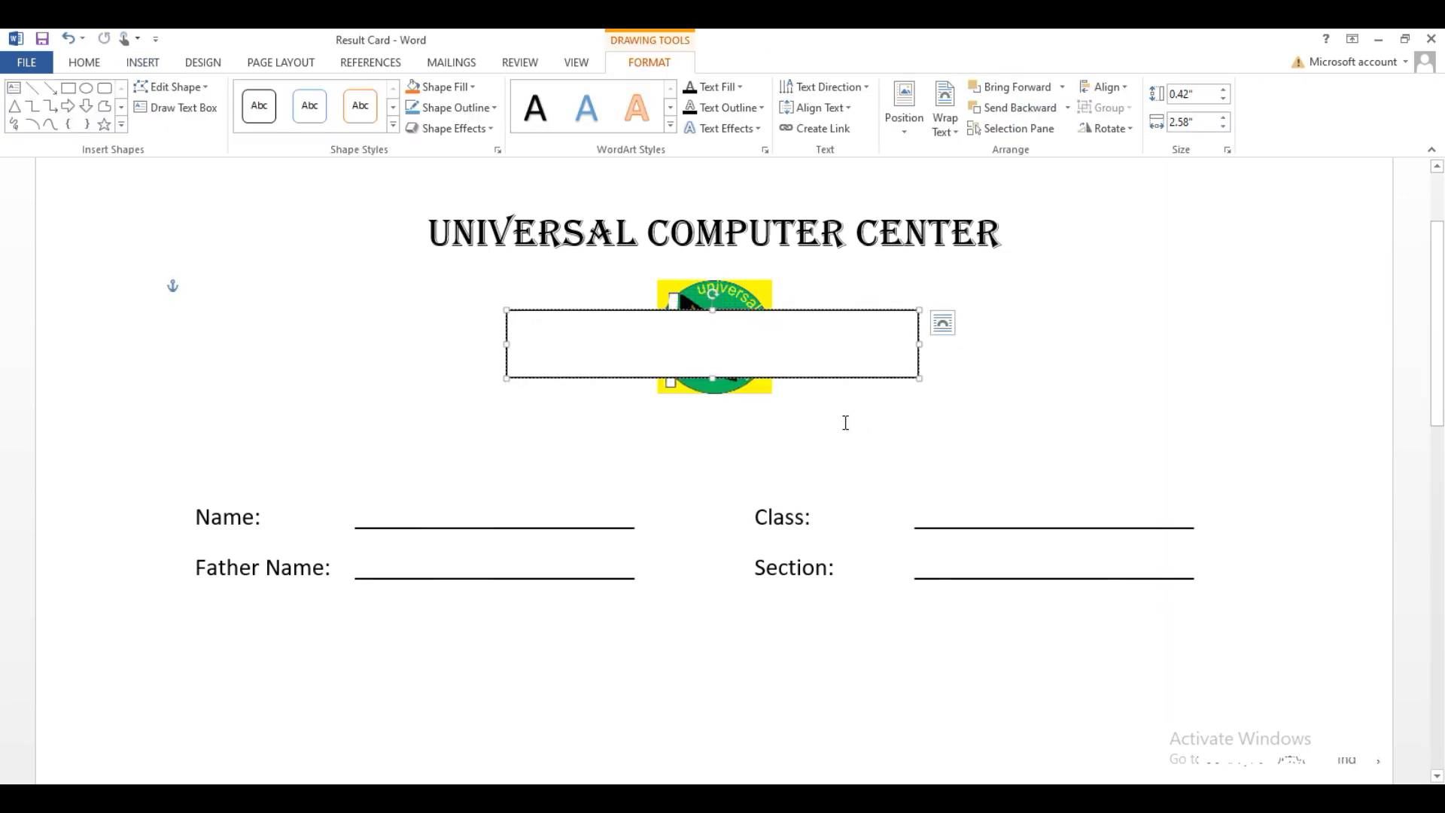
# Step: Set the empty text box's text wrapping to Behind Text
pyautogui.click(899, 379)
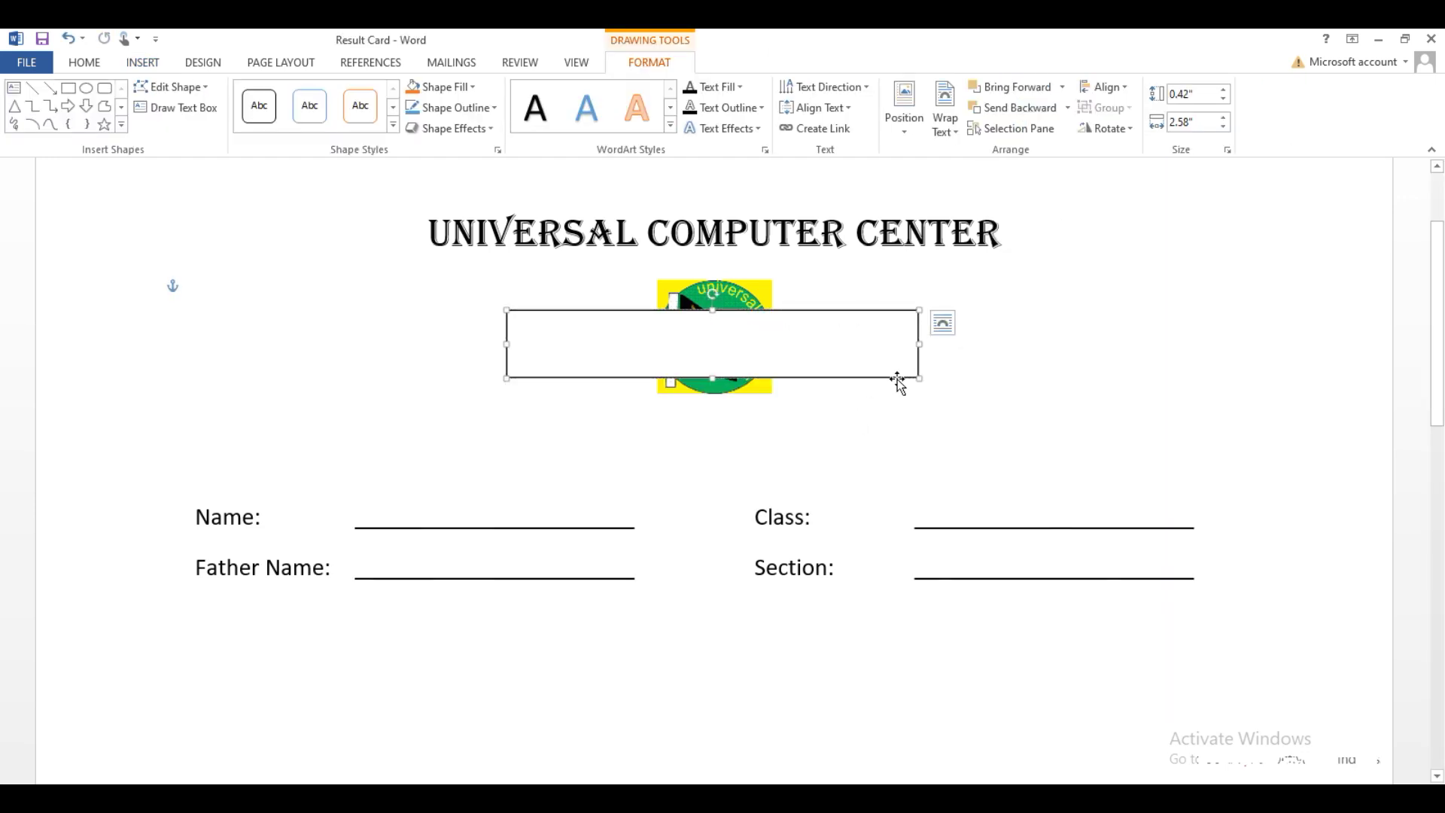
pyautogui.click(943, 325)
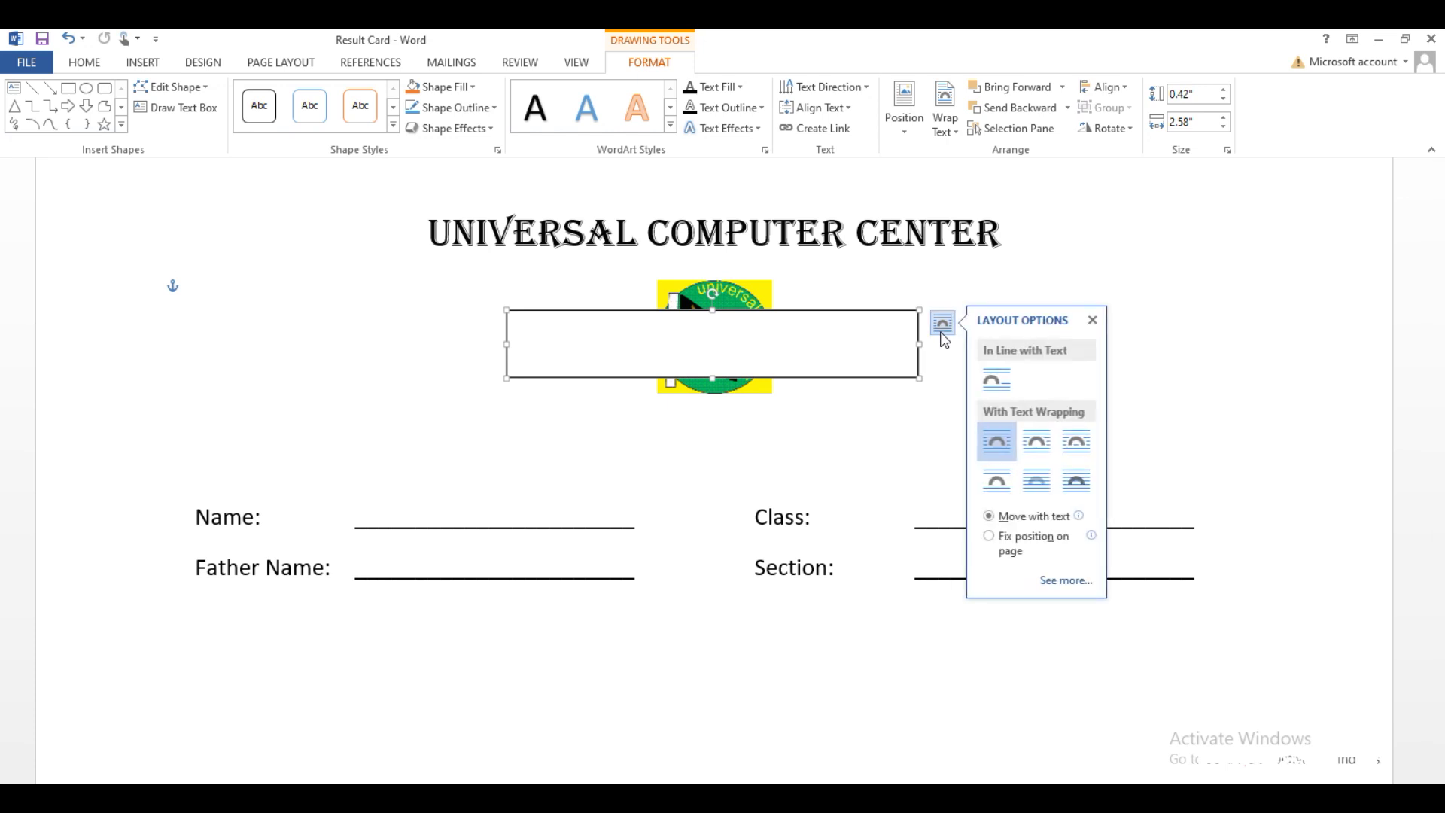
pyautogui.click(1043, 488)
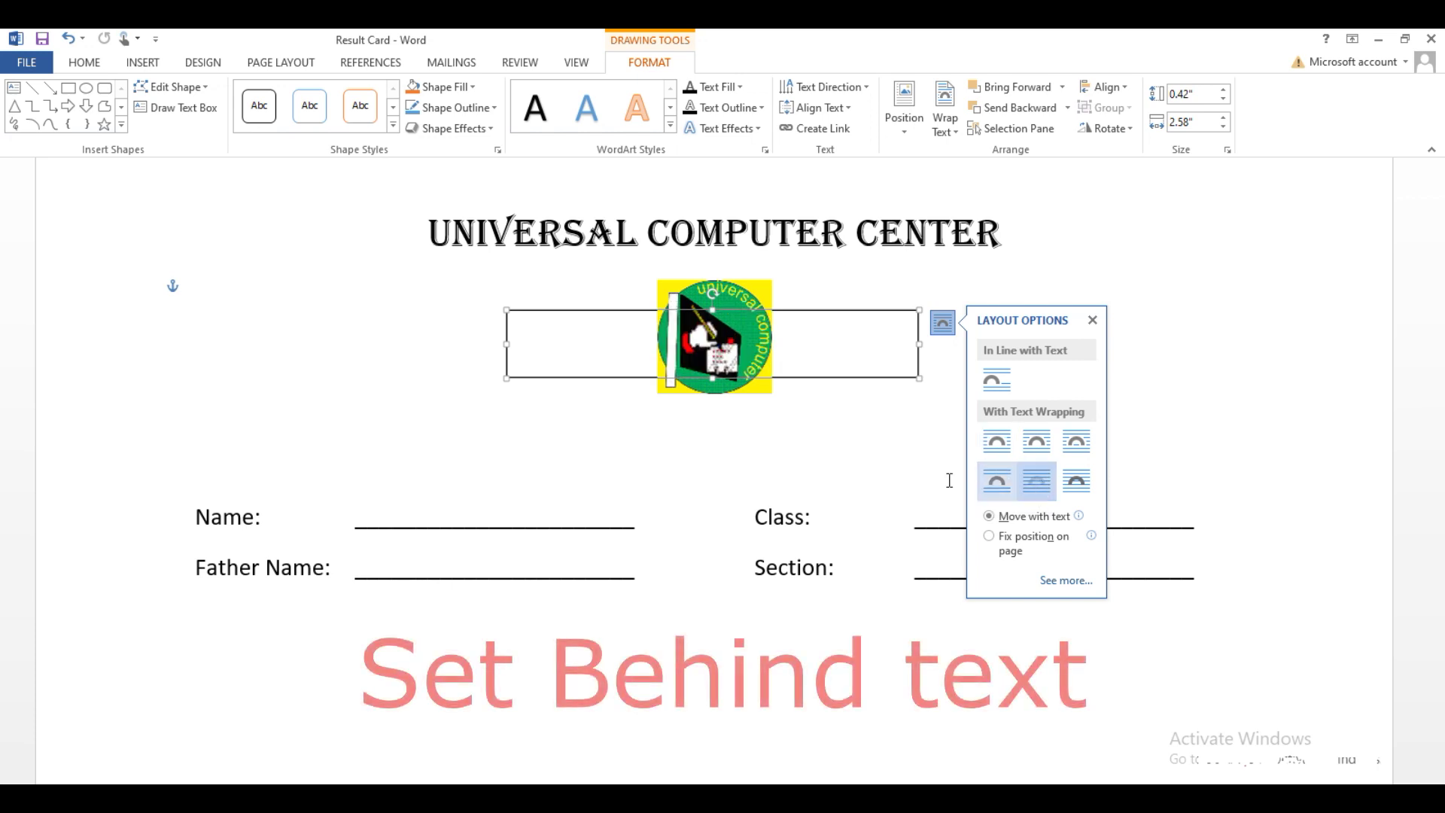
pyautogui.click(1093, 321)
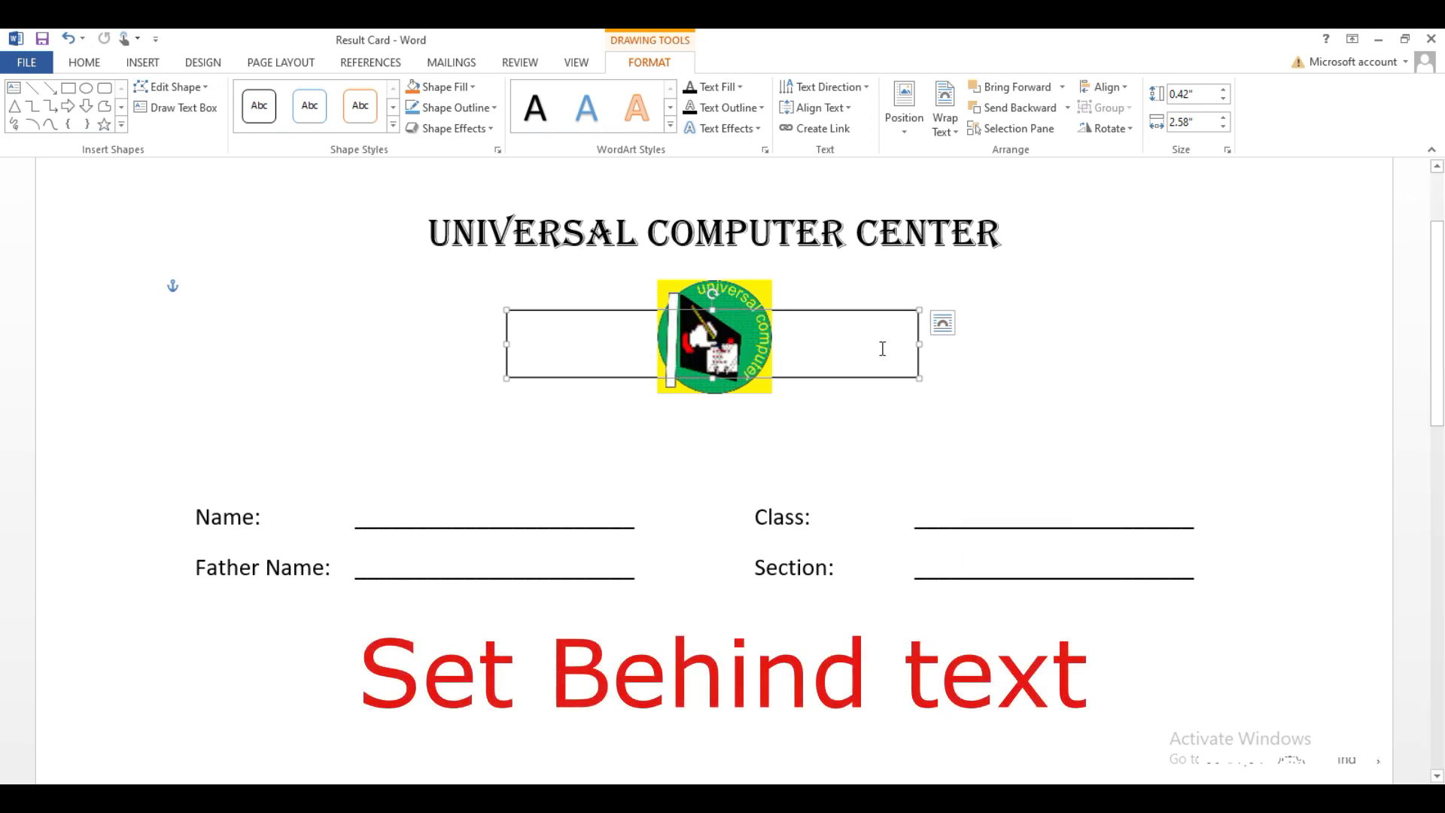
pyautogui.click(955, 134)
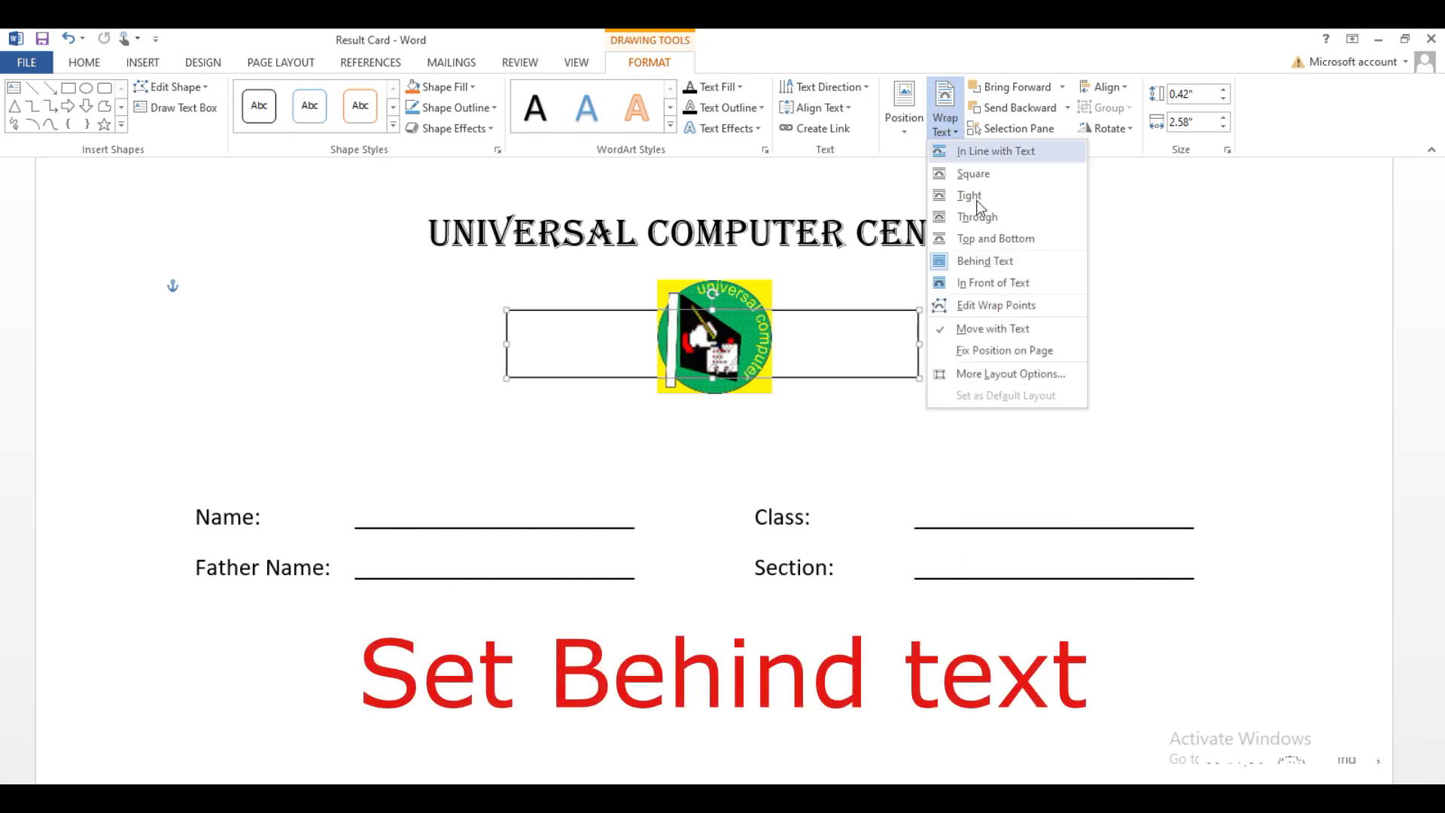
pyautogui.click(1026, 262)
# Step: Move the text box onto the Name line and resize it to about 0.25" high by 1.74" wide
pyautogui.moveTo(888, 382); pyautogui.dragTo(744, 527)
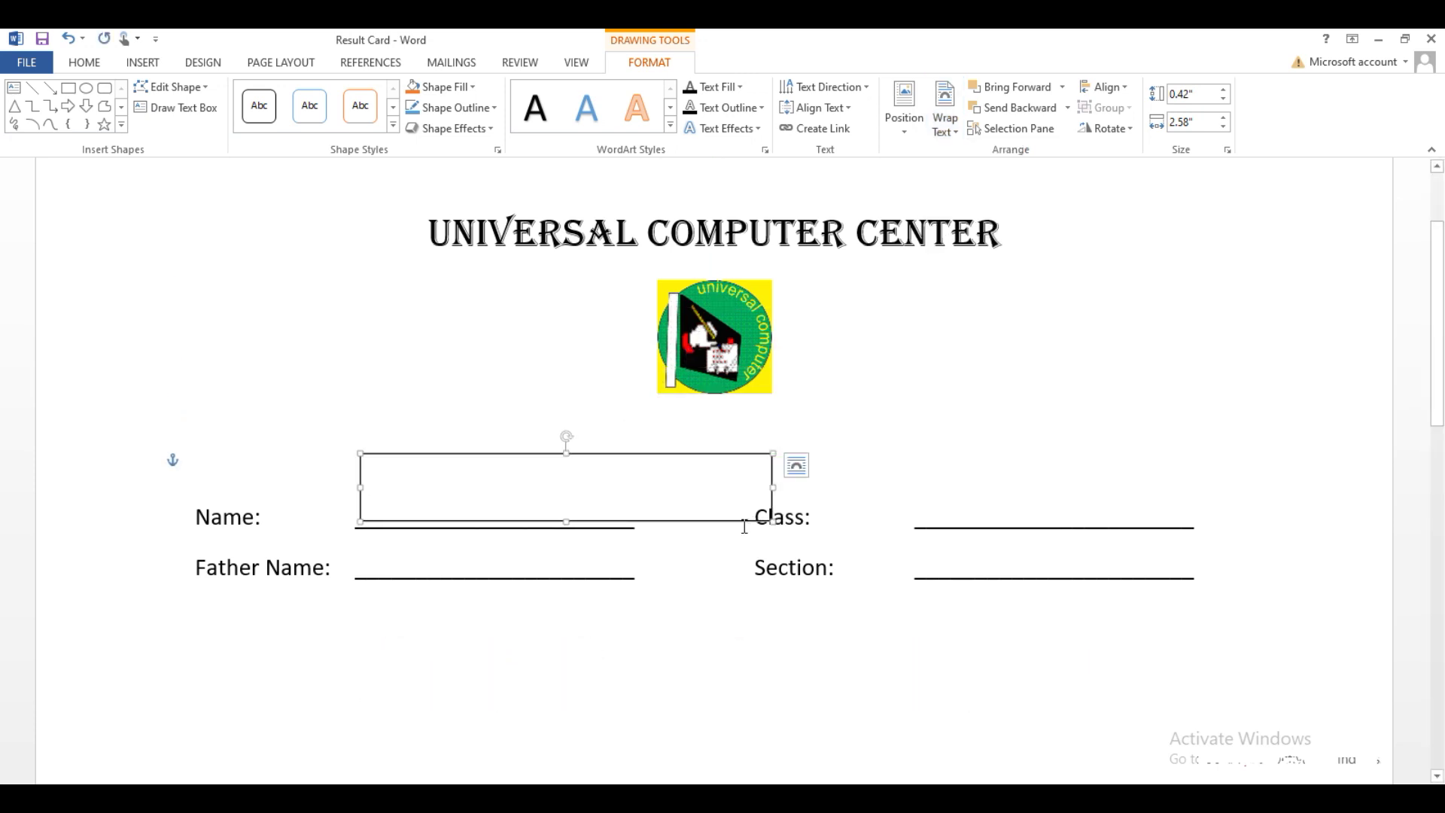
pyautogui.moveTo(567, 453); pyautogui.dragTo(565, 480)
pyautogui.moveTo(773, 500); pyautogui.dragTo(632, 502)
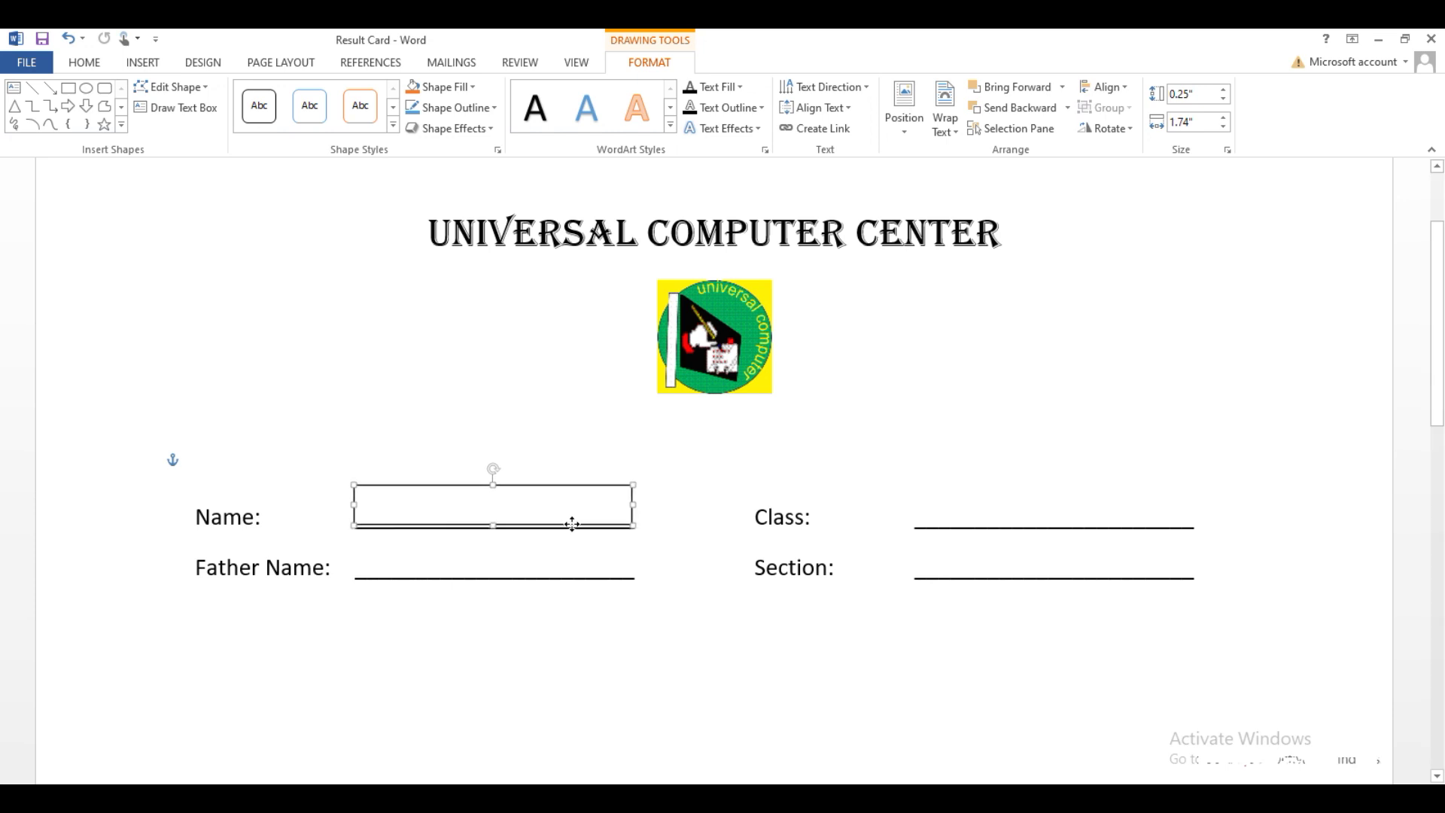
# Step: Copy the Name text box and place fitted copies over the Father Name, Class, Section, Attendance and Class Position lines
pyautogui.hotkey('ctrl', 'c')
pyautogui.click(667, 564)
pyautogui.hotkey('ctrl', 'v')
pyautogui.hotkey('ctrl', 'v')
pyautogui.hotkey('ctrl', 'v')
pyautogui.hotkey('ctrl', 'v')
pyautogui.moveTo(455, 580); pyautogui.dragTo(1093, 528)
pyautogui.moveTo(473, 480); pyautogui.dragTo(1194, 559)
pyautogui.click(1139, 517)
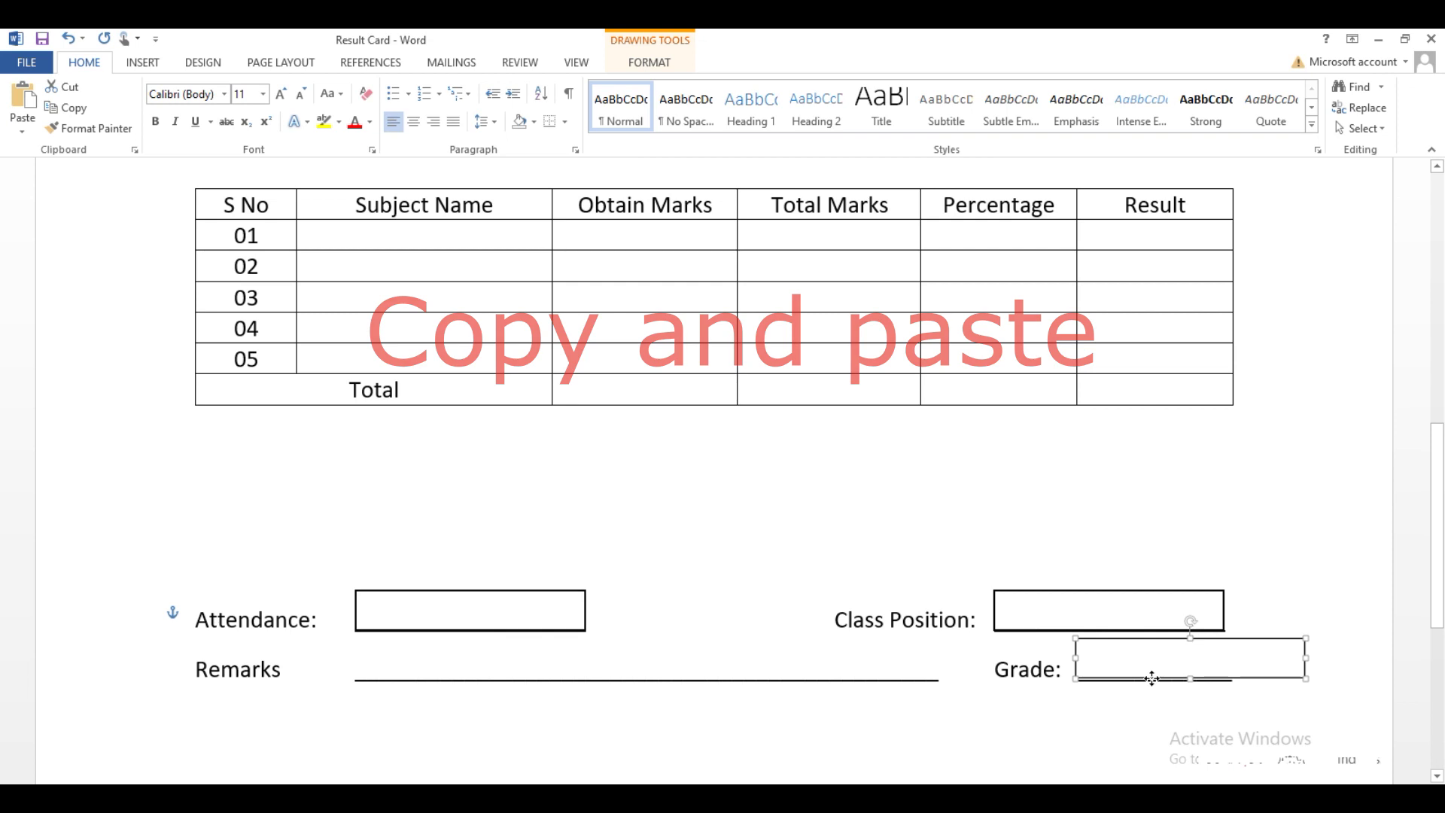
# Step: Fit a text box to the Grade line and place another copy widened to span the whole Remarks line
pyautogui.moveTo(1152, 676); pyautogui.dragTo(1152, 663)
pyautogui.click(1004, 602)
pyautogui.hotkey('ctrl', 'v')
pyautogui.moveTo(586, 659); pyautogui.dragTo(936, 659)
pyautogui.click(1079, 619)
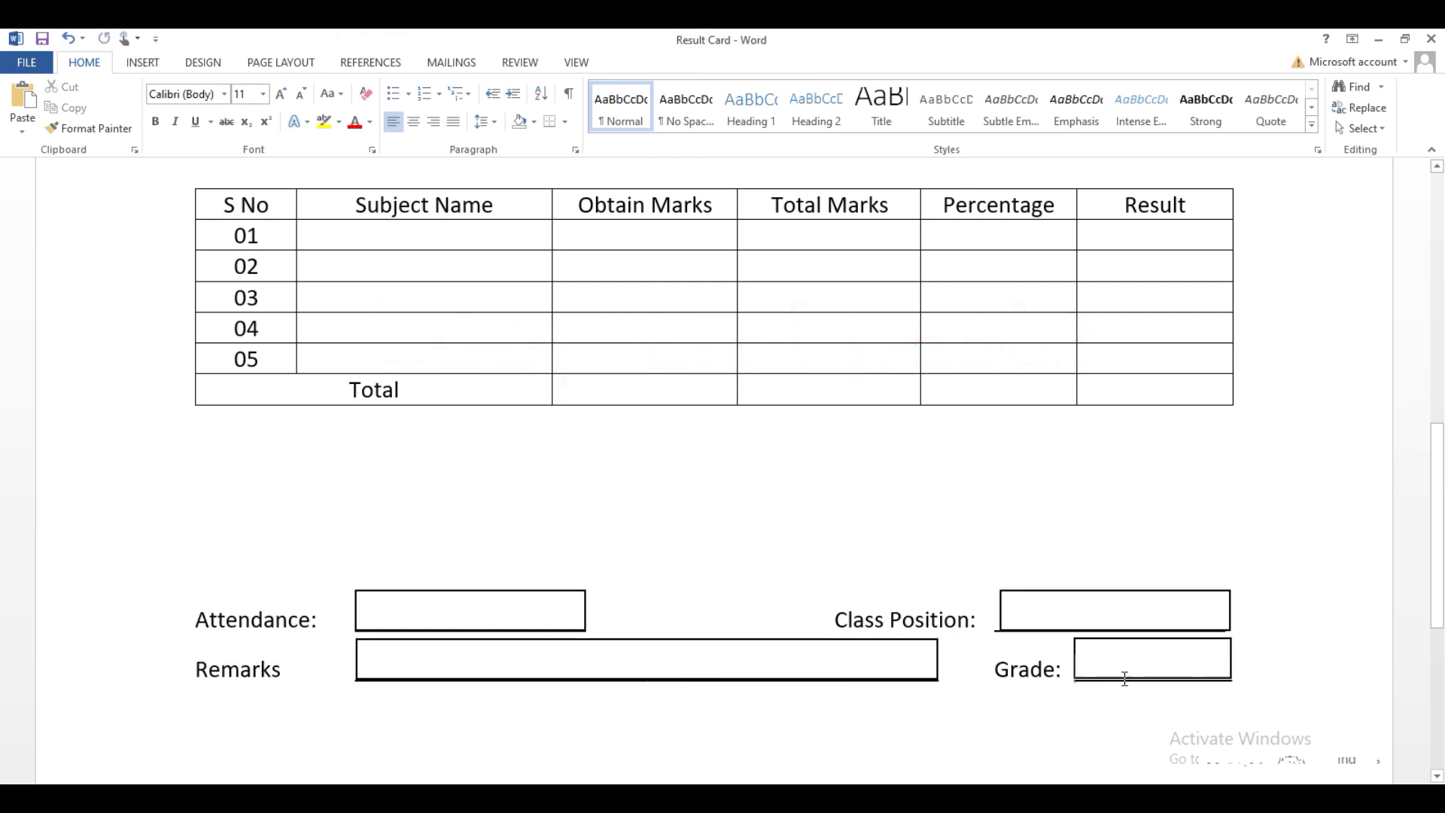
# Step: List the document's objects in the Selection pane and set the Name text box to No Outline
pyautogui.scroll(-2, 1317, 590)
pyautogui.scroll(7, 1316, 590)
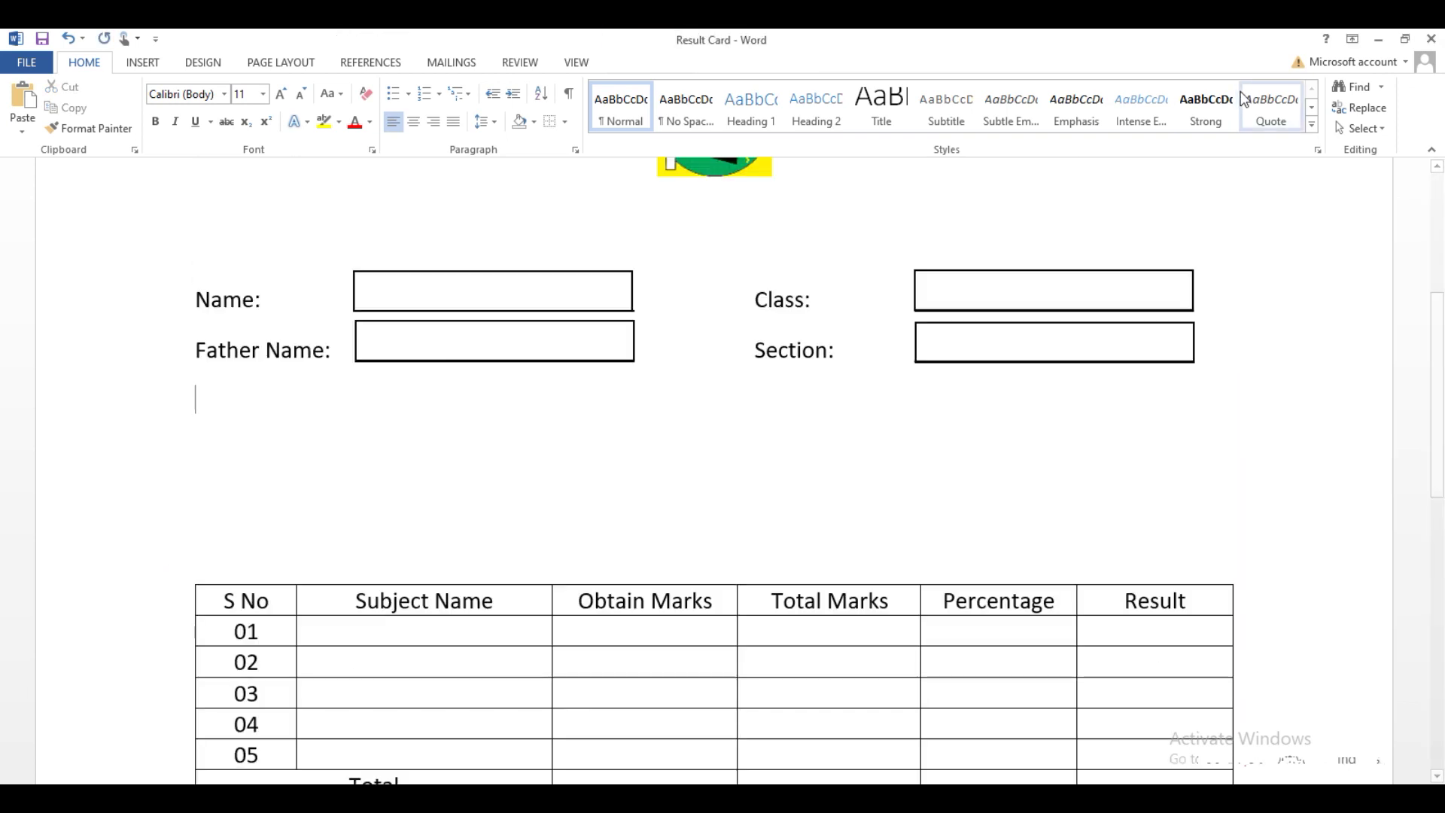
pyautogui.click(1363, 128)
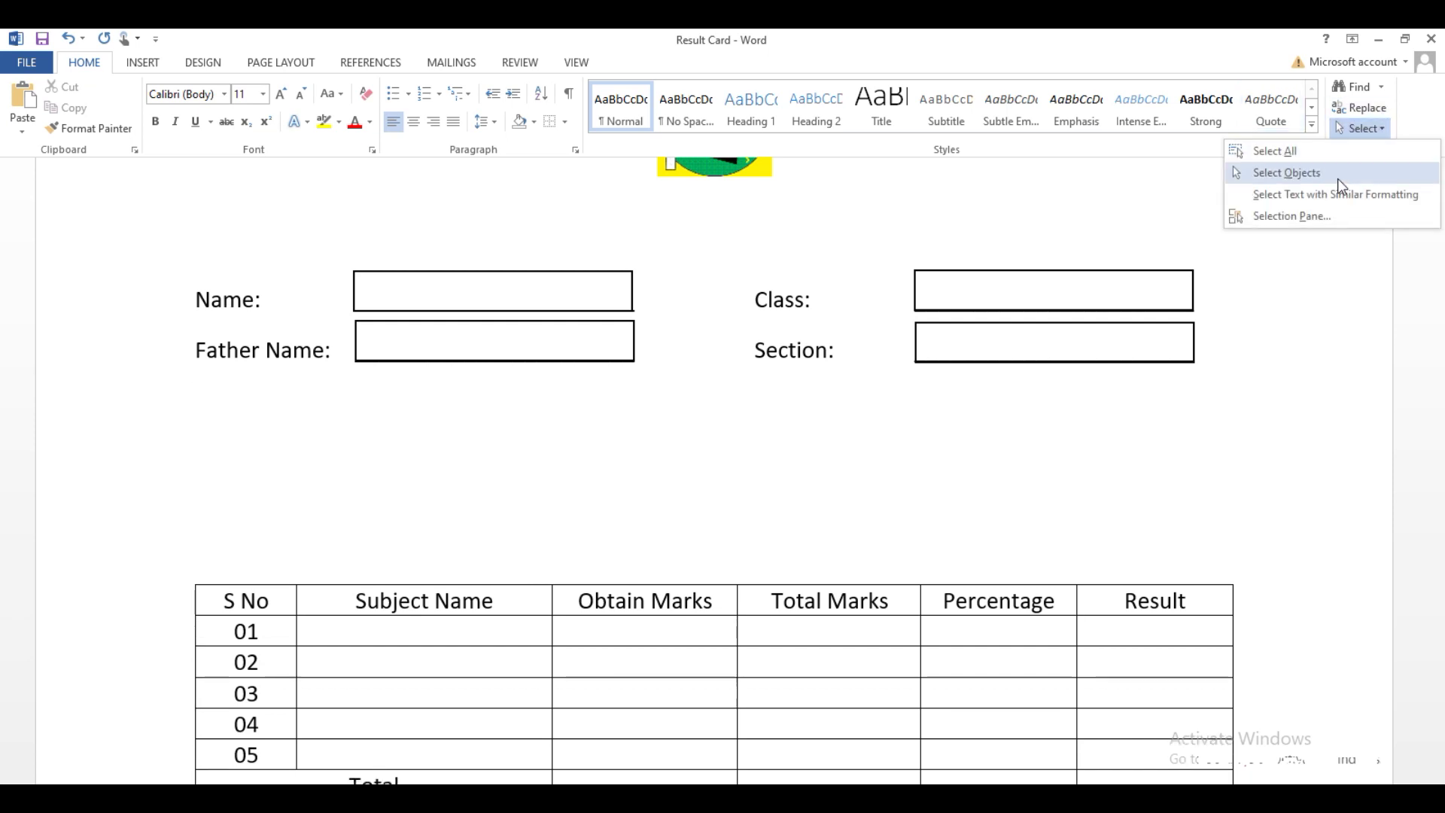
pyautogui.click(1309, 216)
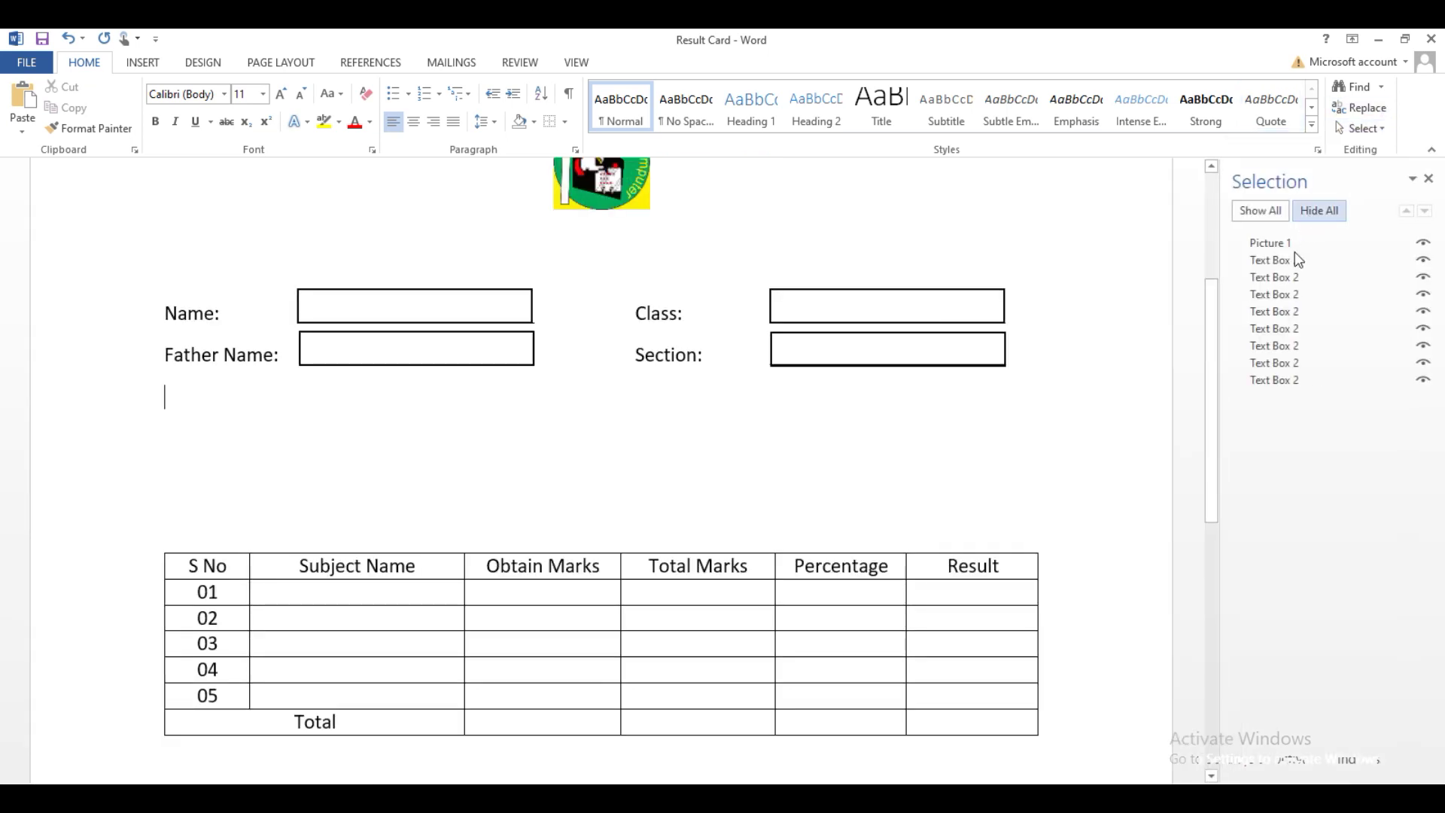
pyautogui.click(1277, 381)
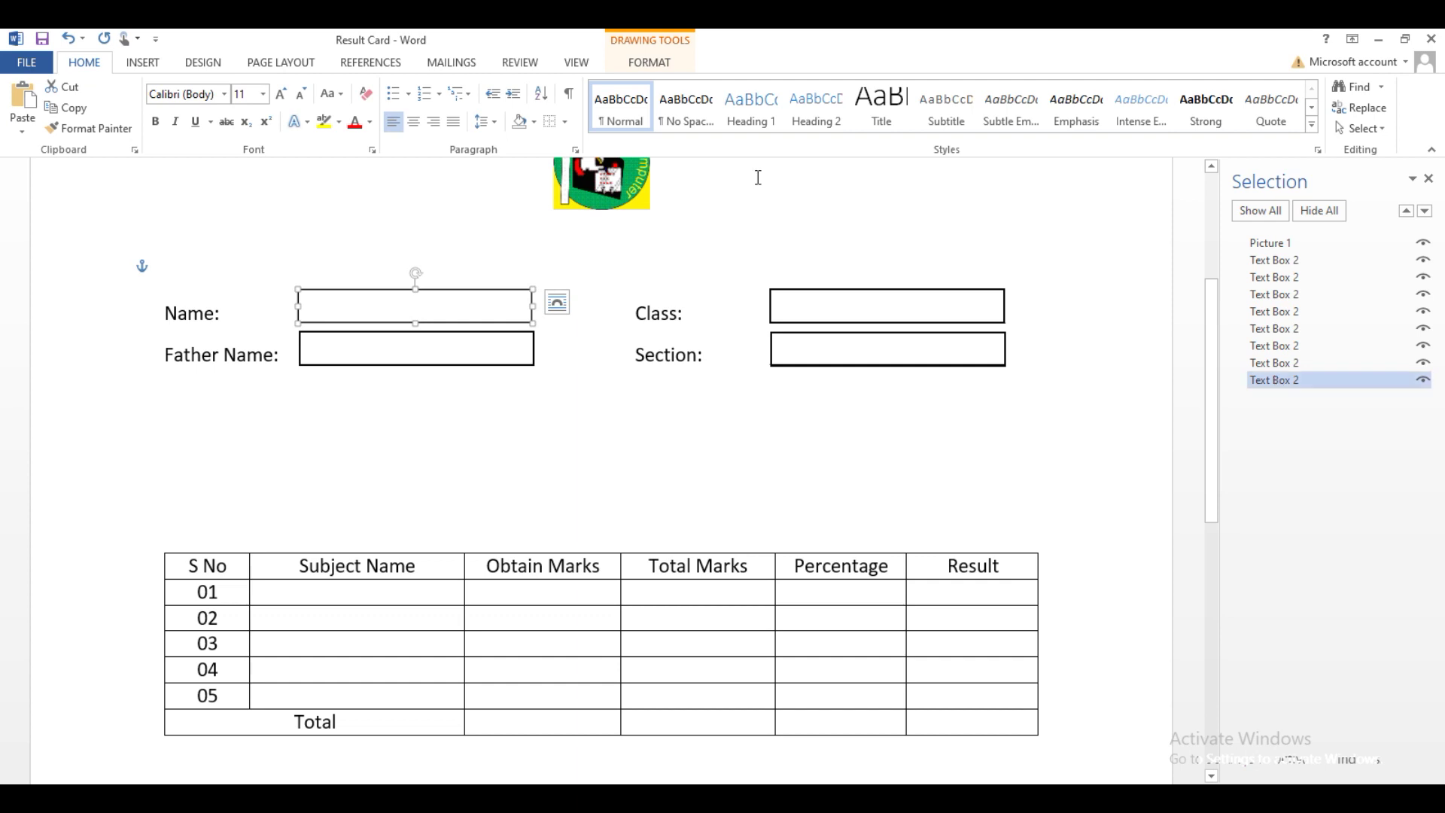
pyautogui.click(648, 62)
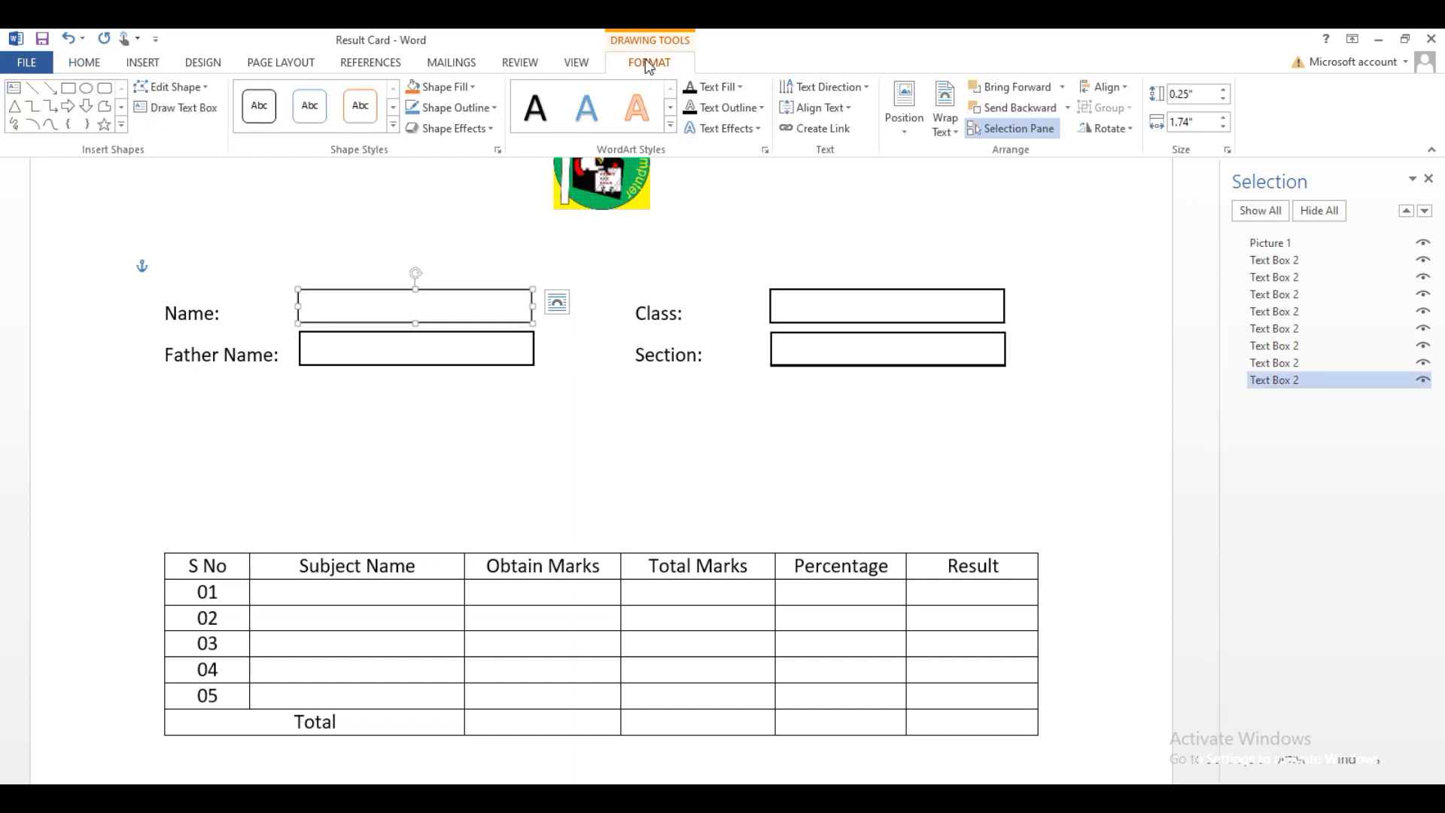
pyautogui.click(494, 109)
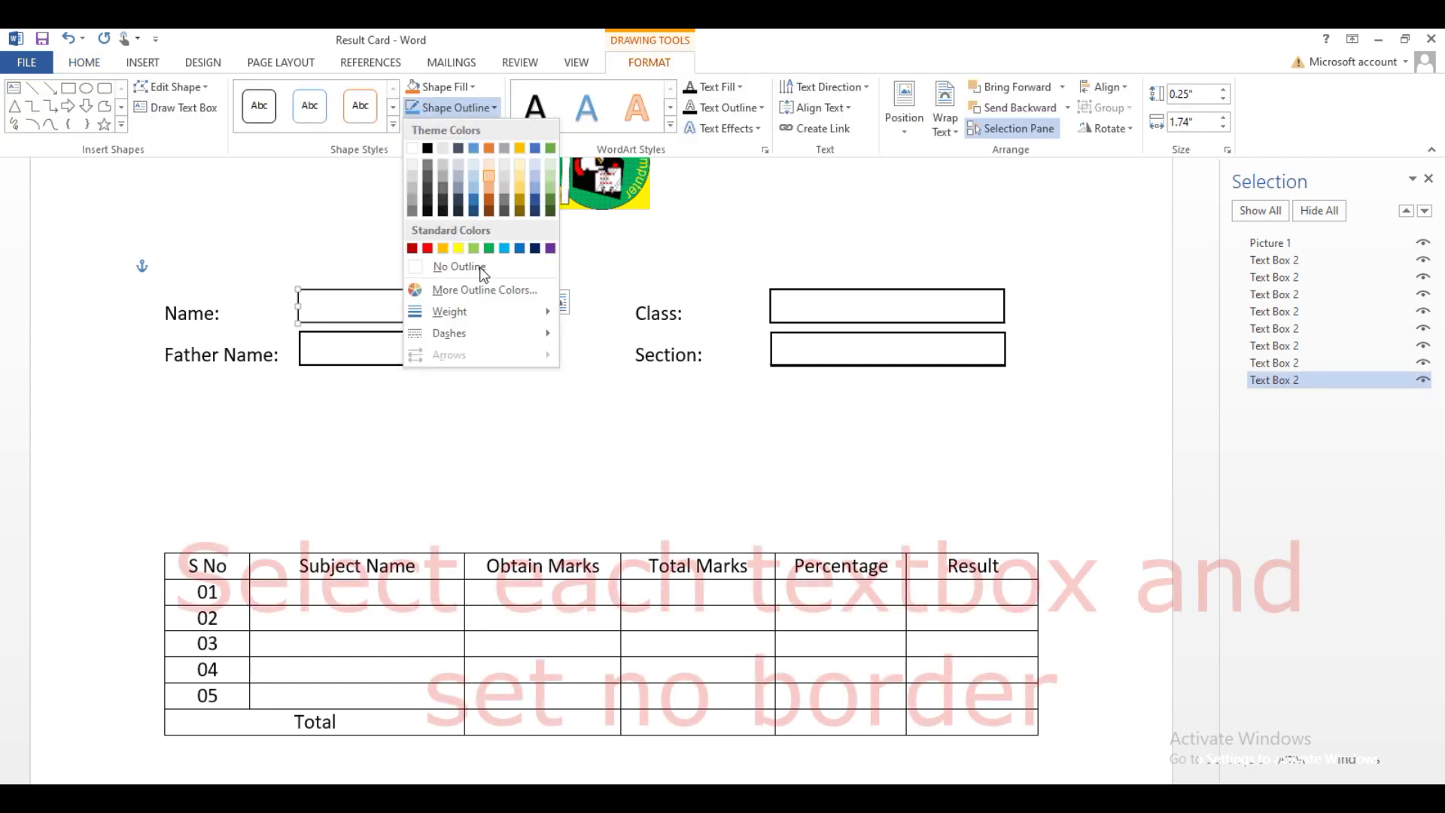
pyautogui.click(460, 267)
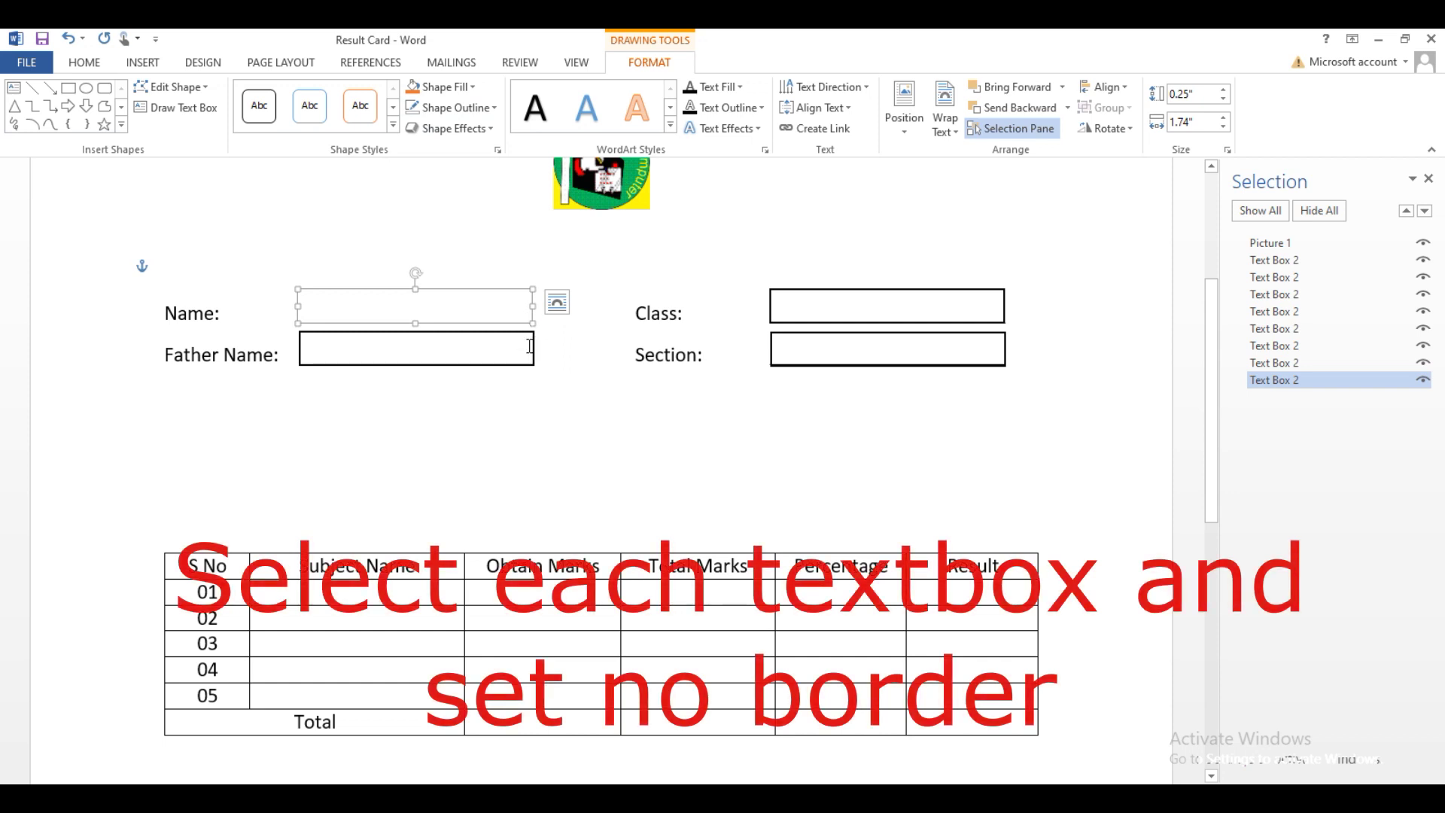
# Step: Set the Section, Father Name and Class text boxes to No Outline
pyautogui.click(1275, 363)
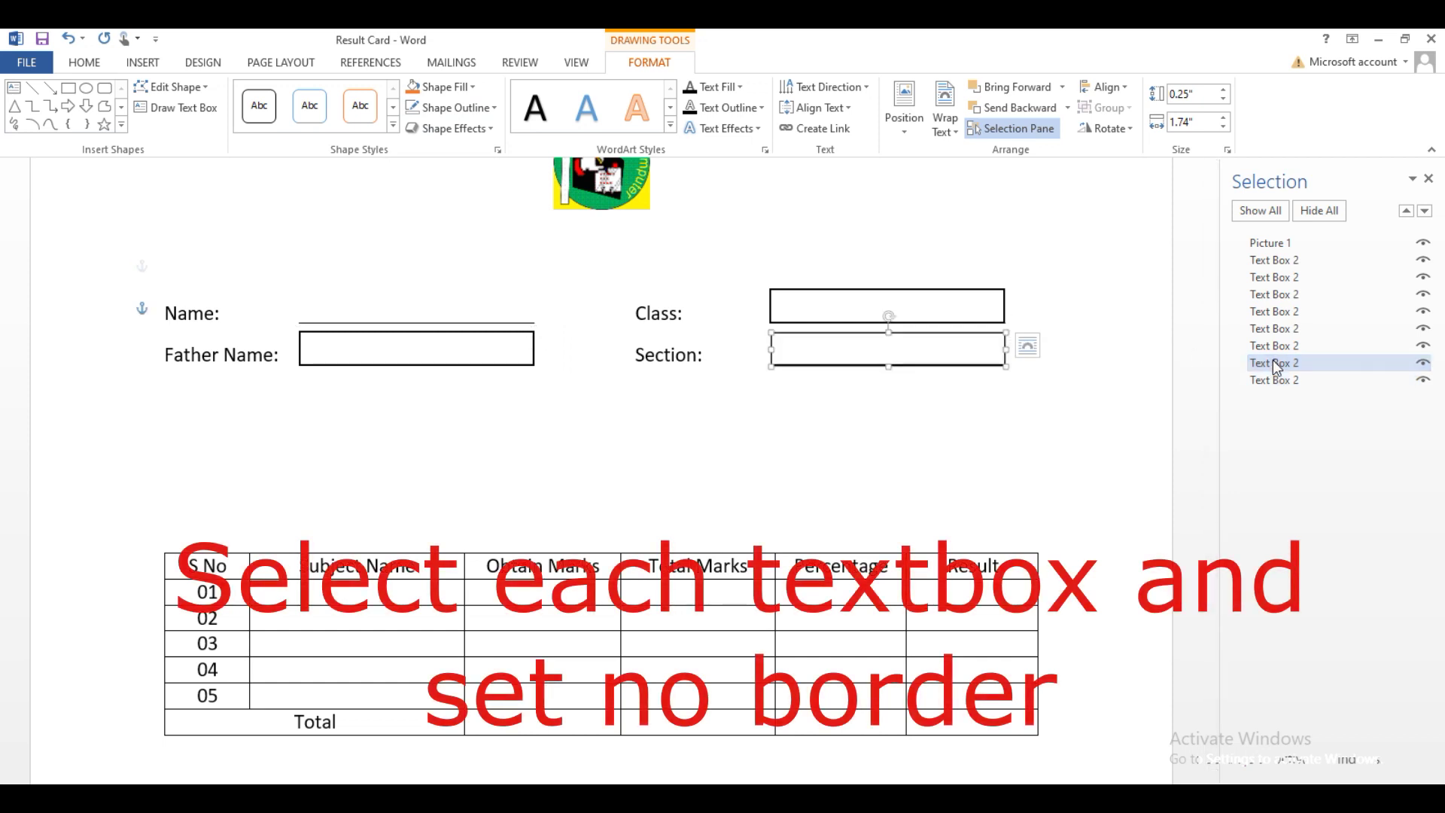
pyautogui.click(496, 109)
pyautogui.press('Escape')
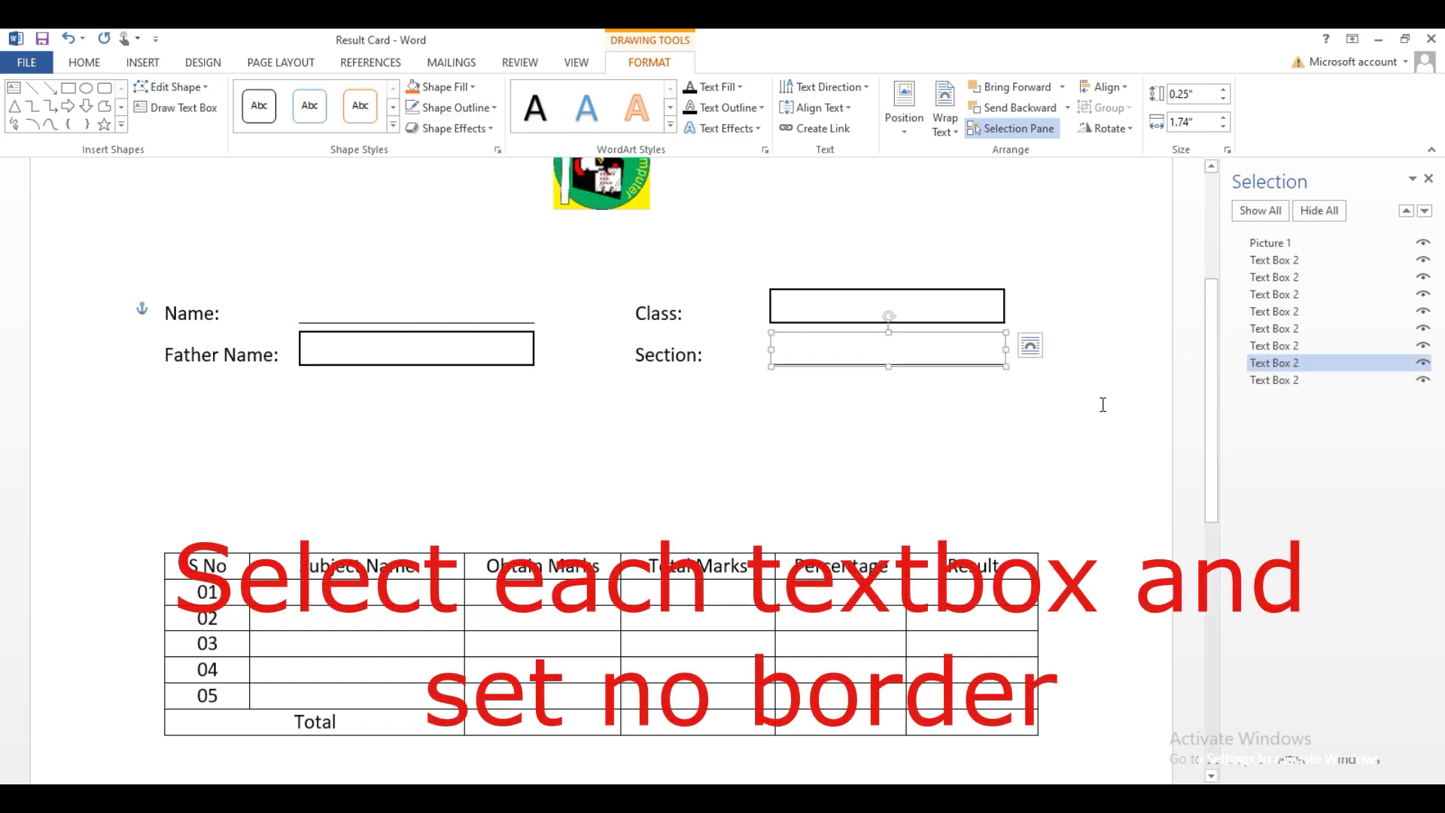
pyautogui.click(1274, 328)
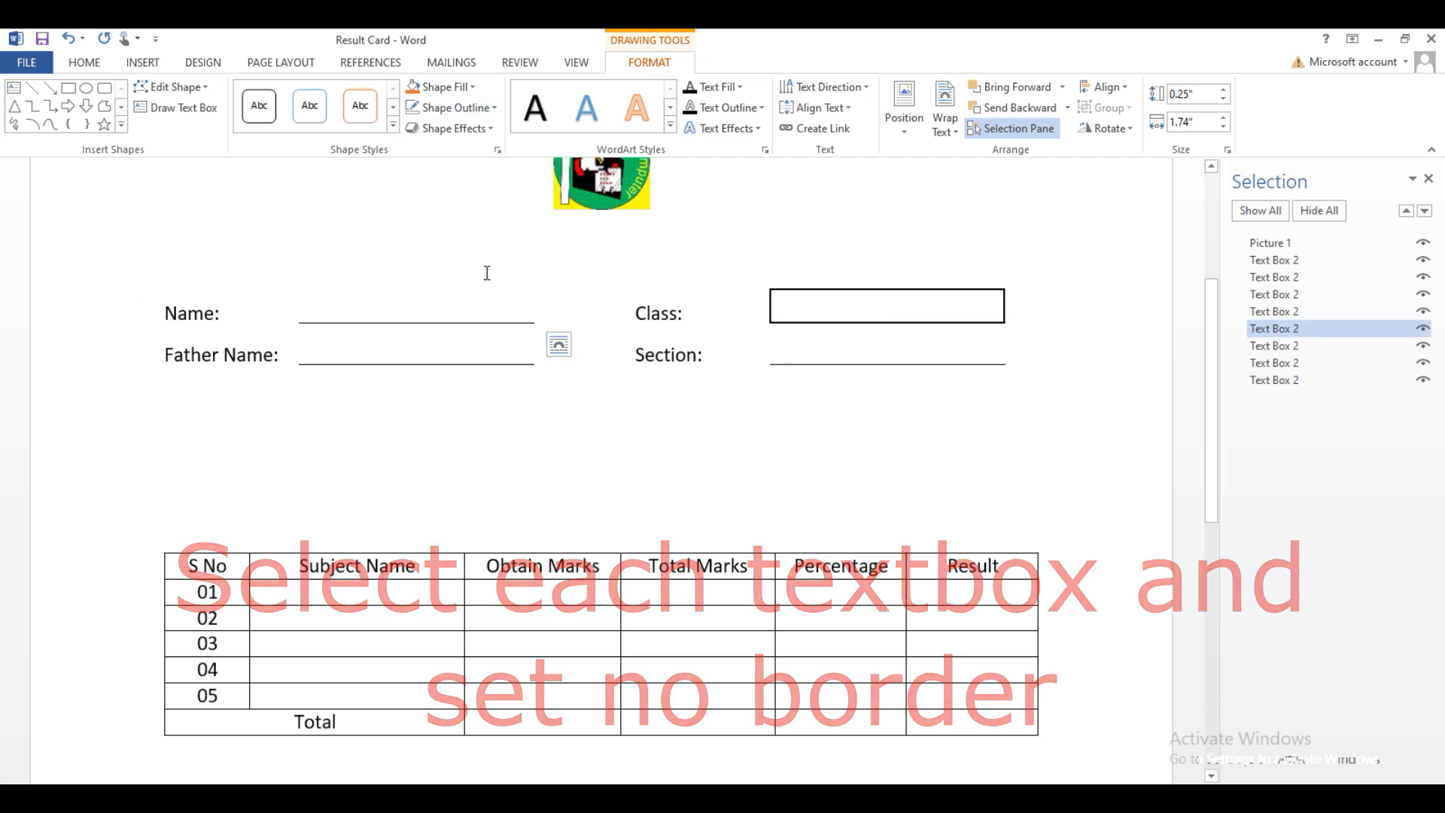
pyautogui.click(1275, 311)
pyautogui.click(493, 107)
pyautogui.click(452, 264)
pyautogui.click(865, 445)
# Step: Set the Attendance, Class Position, Remarks and Grade text boxes to No Outline
pyautogui.scroll(-1, 1212, 393)
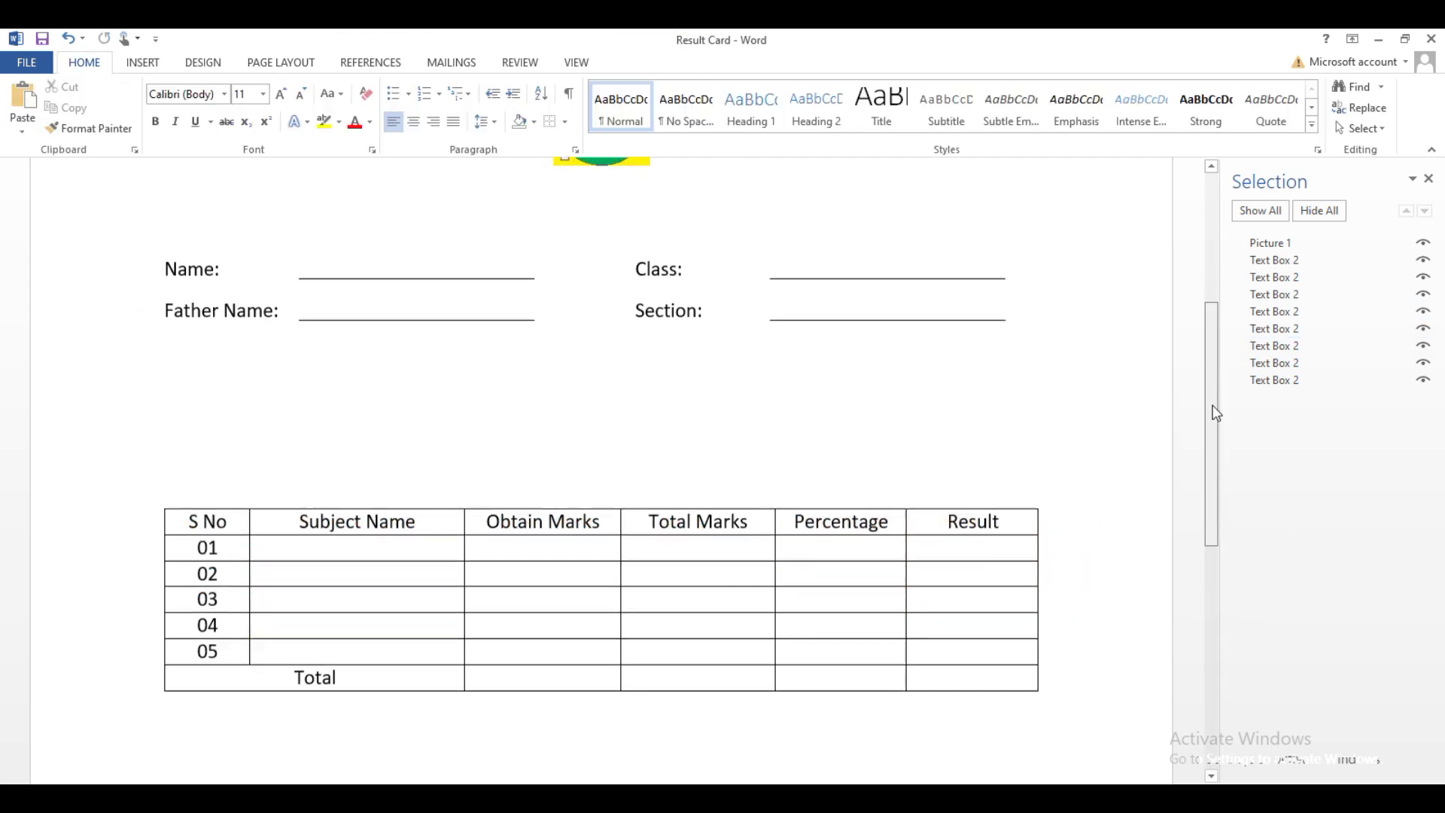
pyautogui.scroll(-9, 1212, 393)
pyautogui.click(1295, 260)
pyautogui.click(649, 61)
pyautogui.click(452, 107)
pyautogui.click(465, 263)
pyautogui.click(1280, 277)
pyautogui.click(451, 107)
pyautogui.click(460, 266)
pyautogui.click(1280, 294)
pyautogui.click(478, 107)
pyautogui.click(461, 266)
pyautogui.click(1275, 345)
pyautogui.click(451, 107)
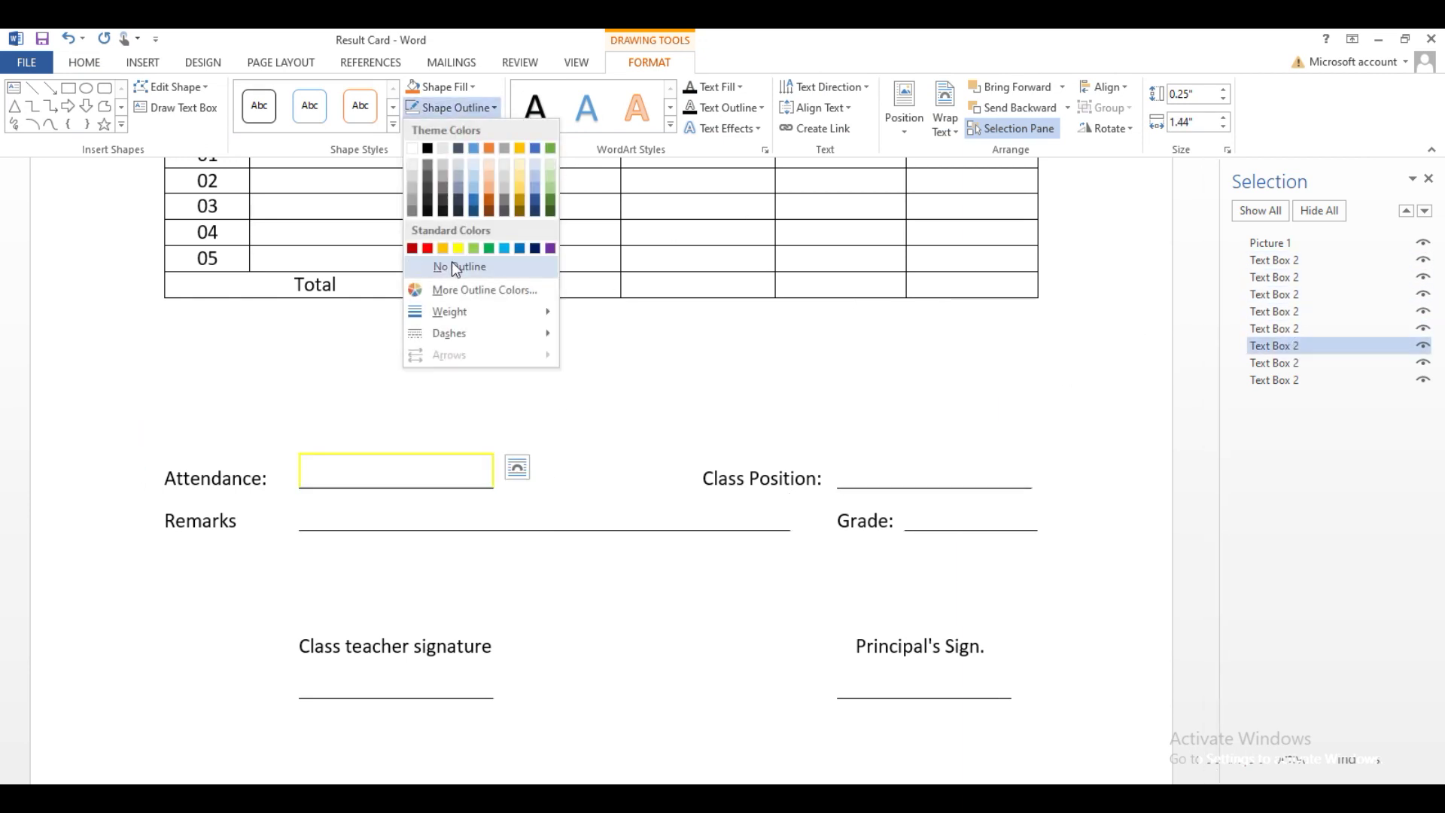
pyautogui.click(459, 266)
pyautogui.press('Escape')
# Step: Add a Box page border with a solid ½ pt line to the whole document
pyautogui.click(214, 61)
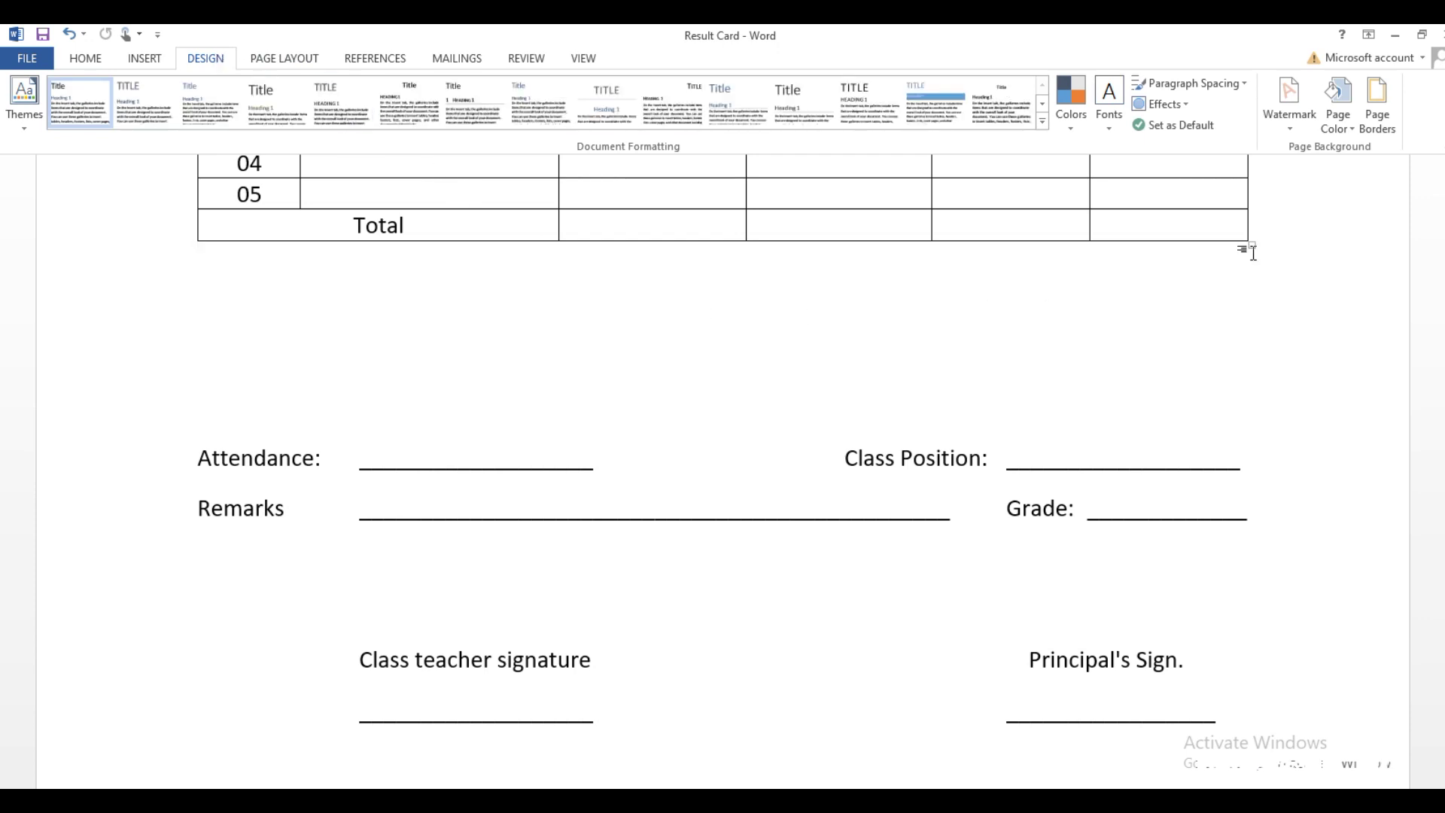
pyautogui.click(1380, 120)
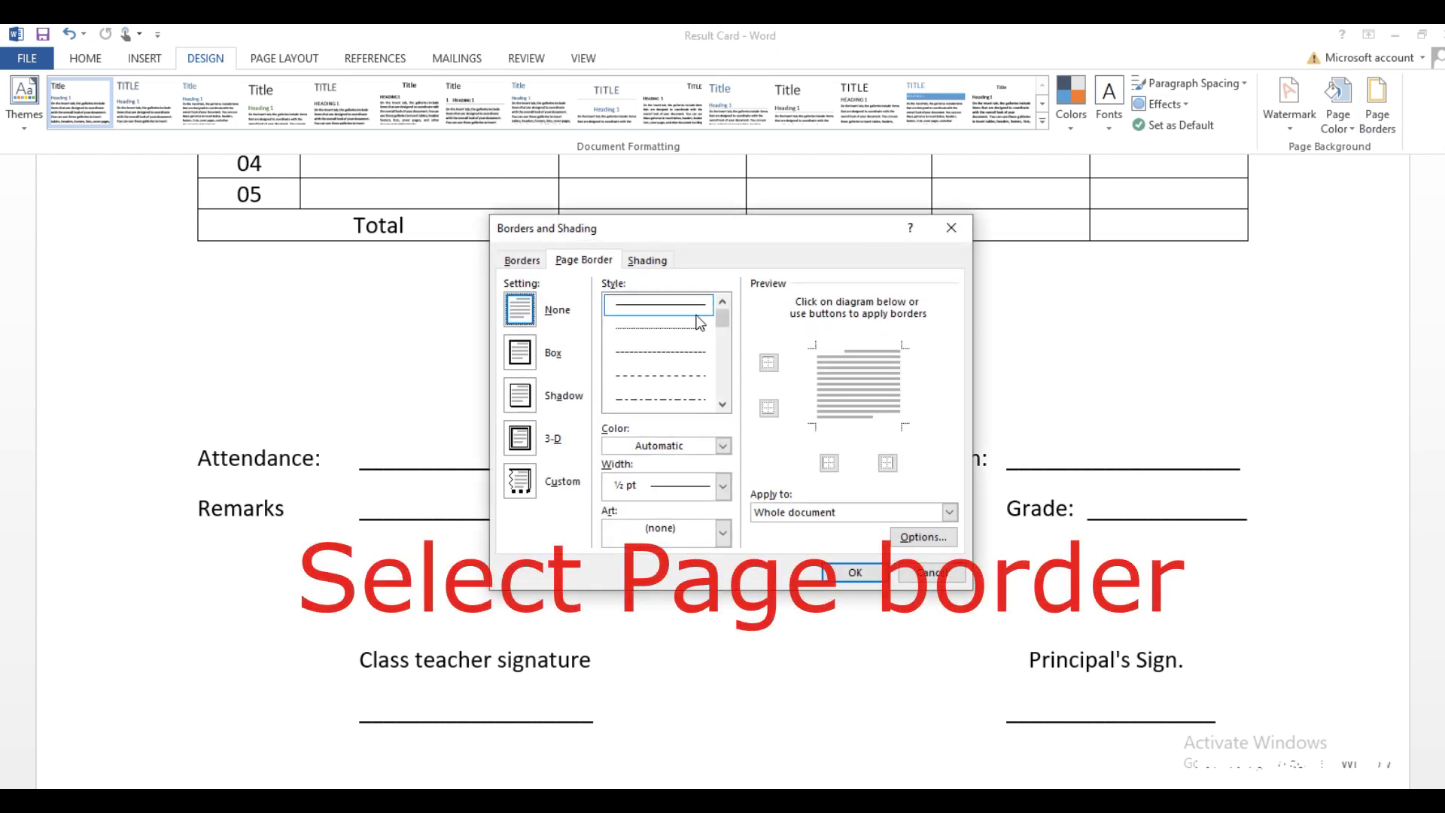
pyautogui.click(520, 356)
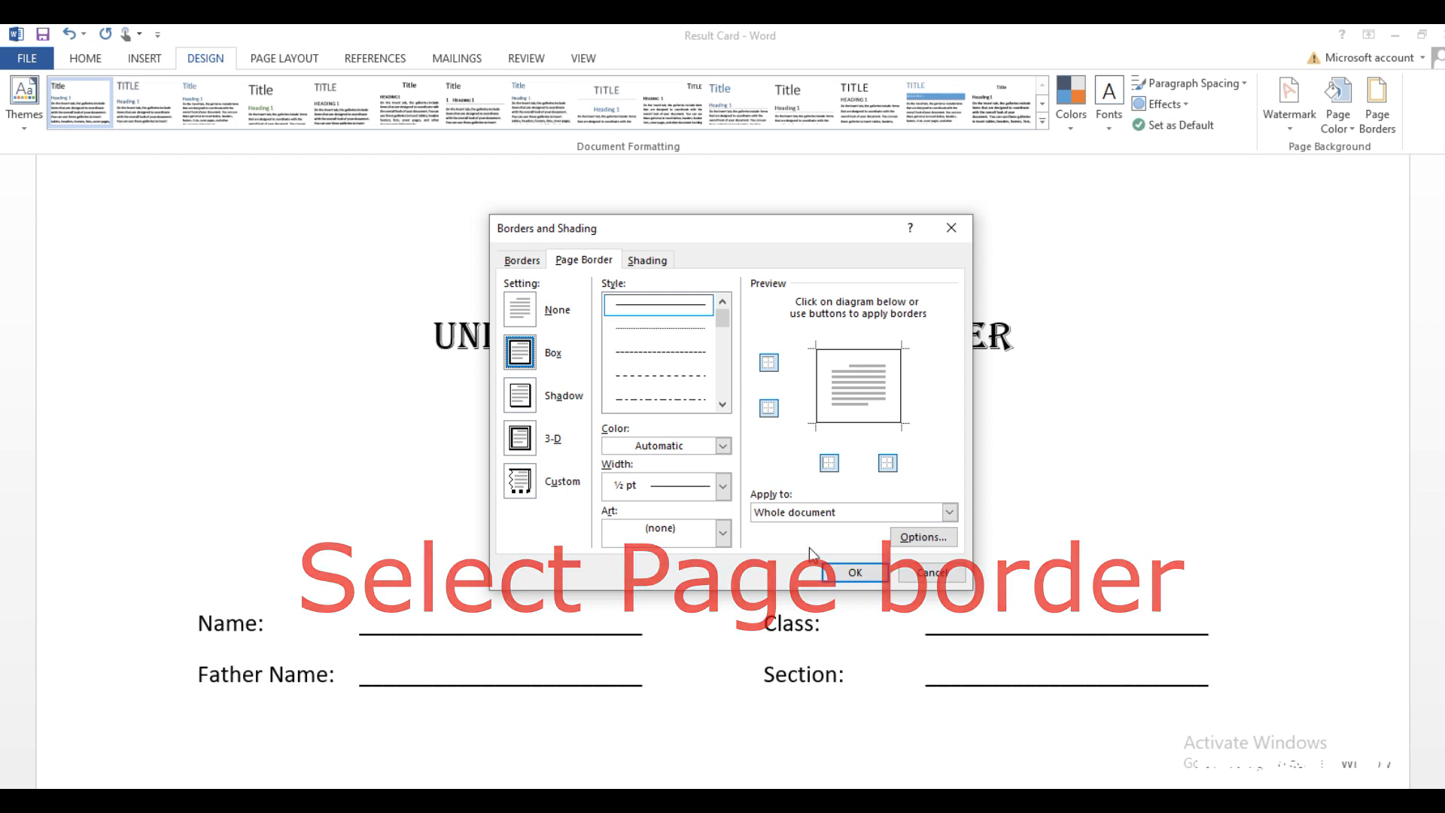
pyautogui.click(846, 575)
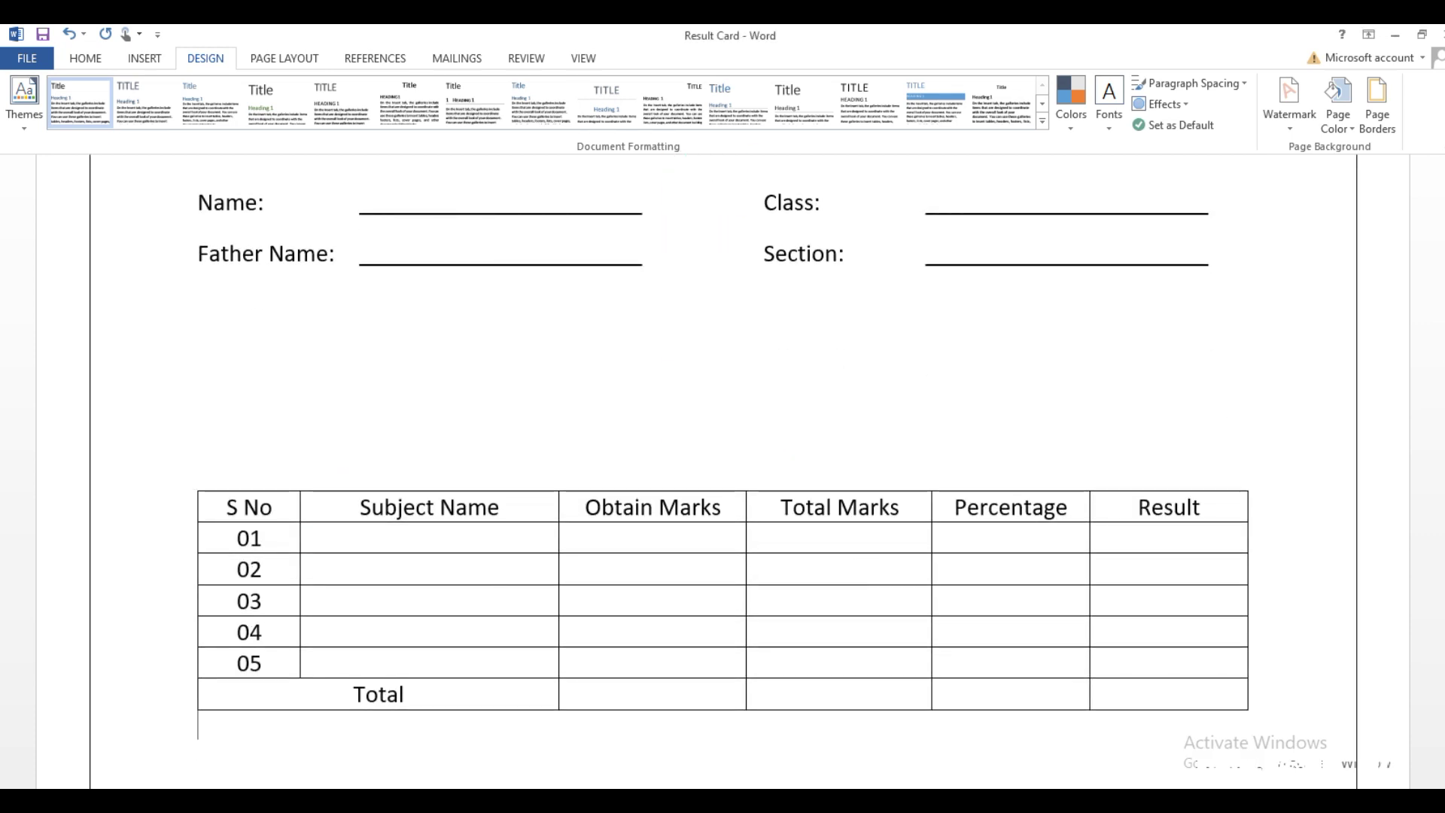
# Step: Check the bordered card's layout as one full page and return to page-width zoom
pyautogui.scroll(6, 722, 451)
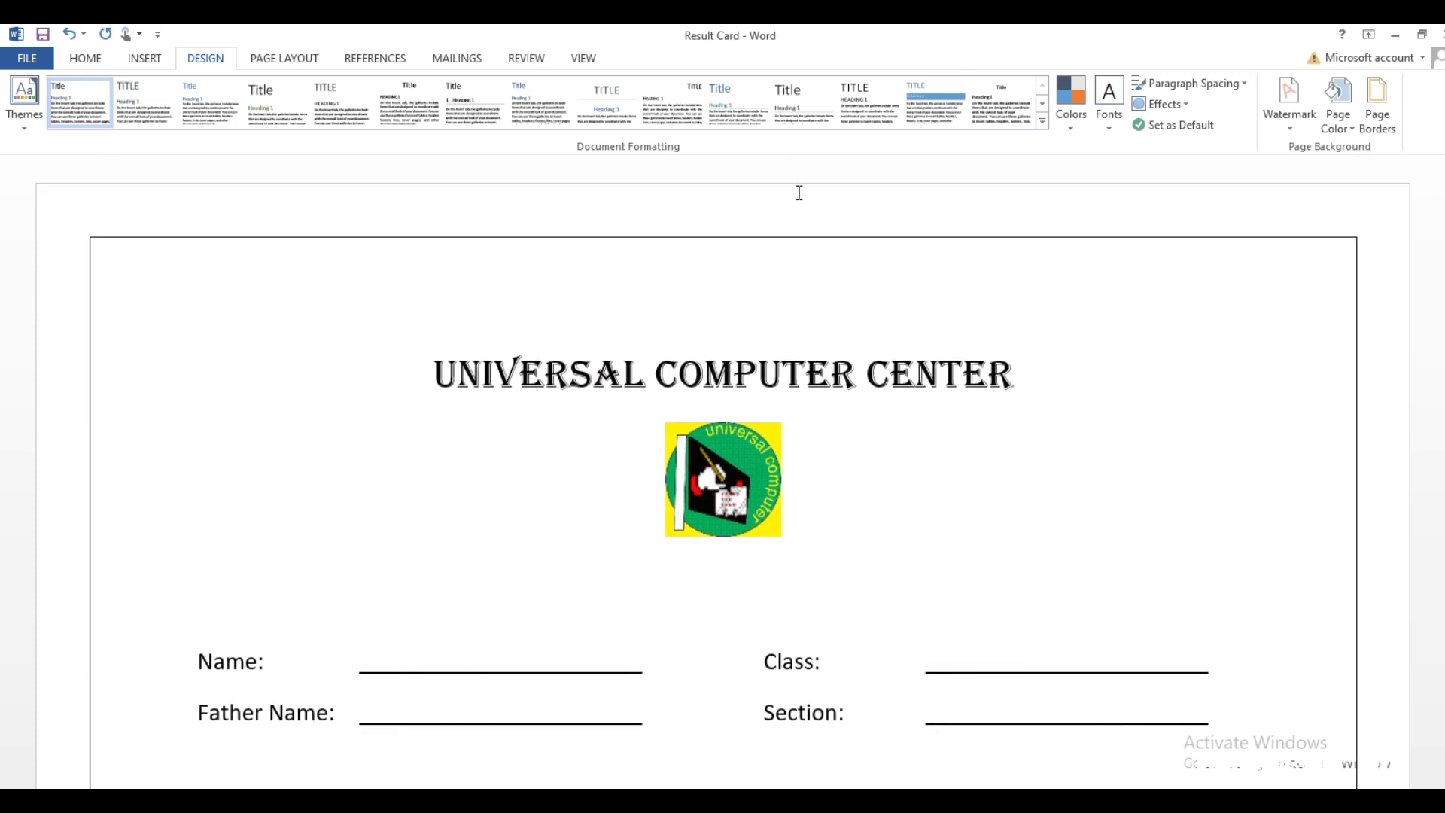
pyautogui.click(588, 58)
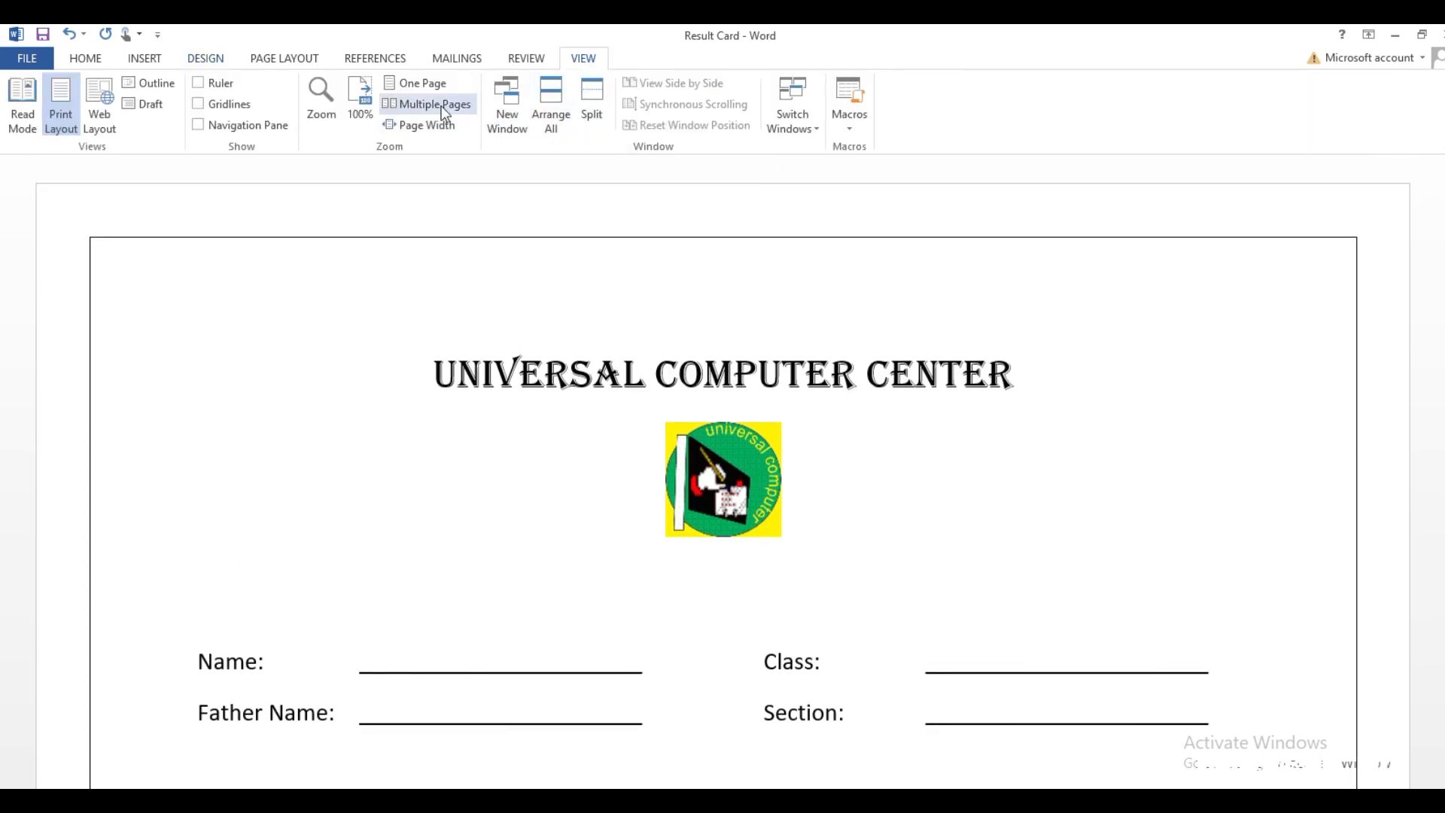
pyautogui.click(422, 83)
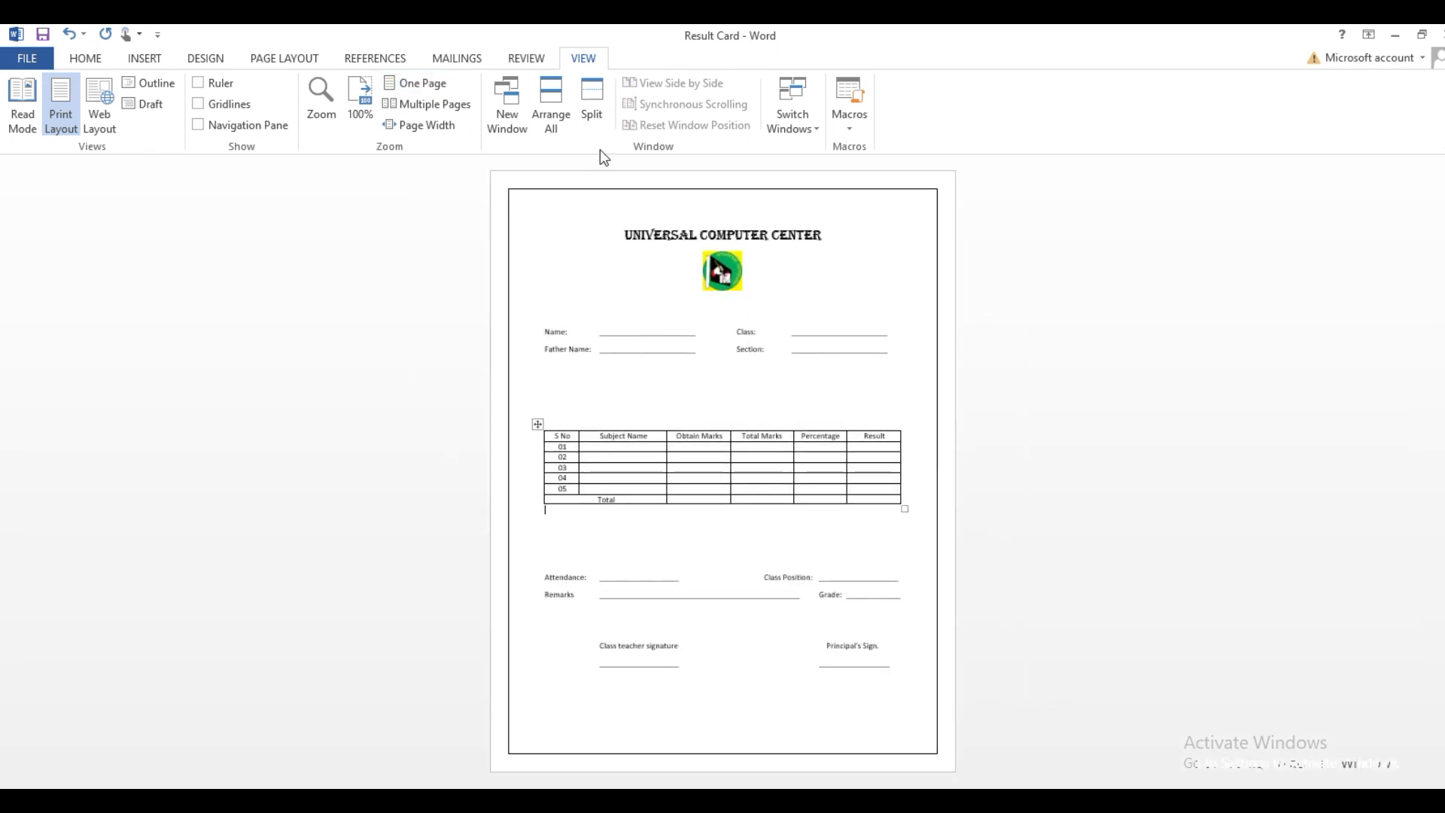
pyautogui.click(430, 125)
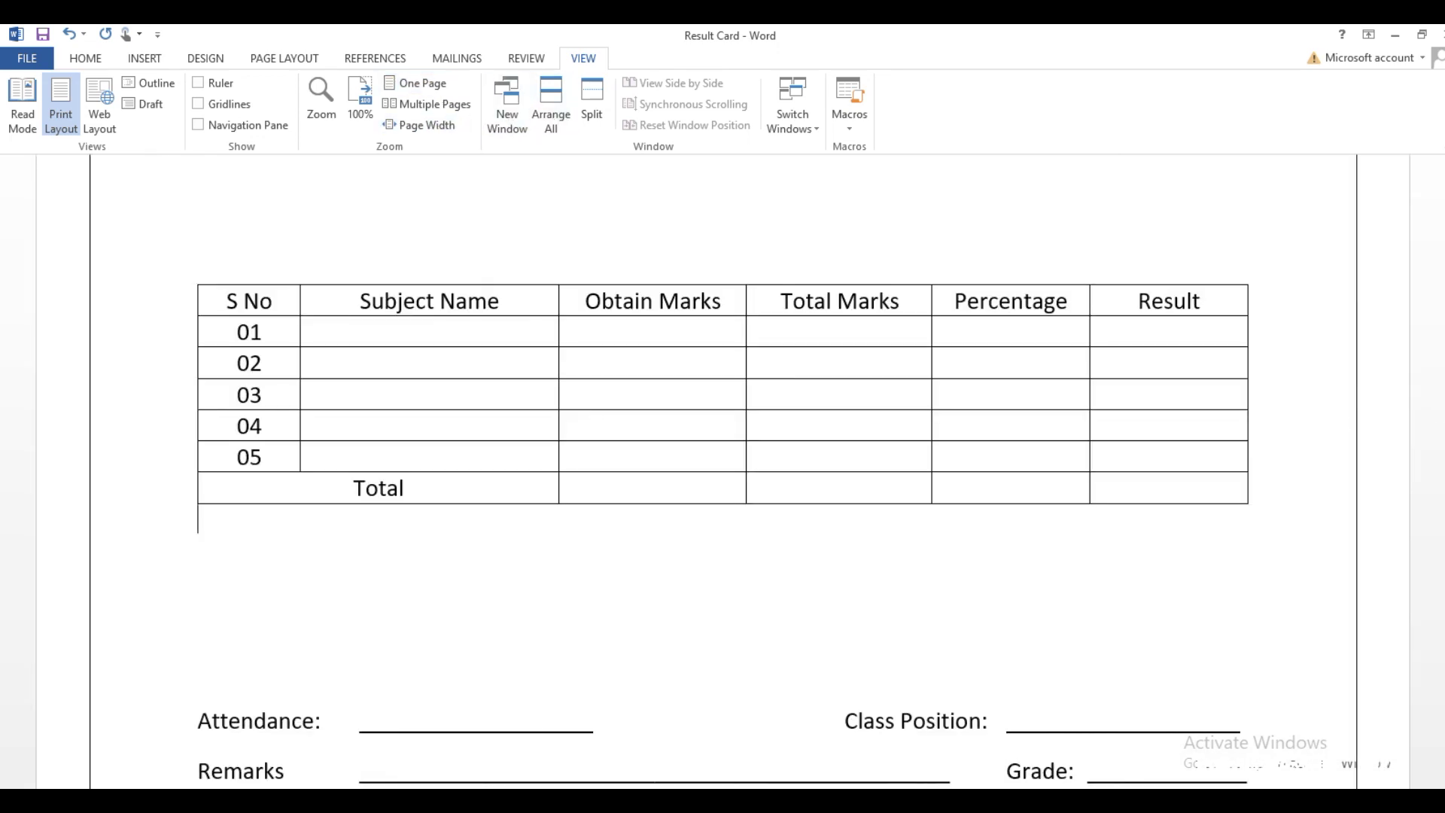
pyautogui.scroll(10, 1372, 703)
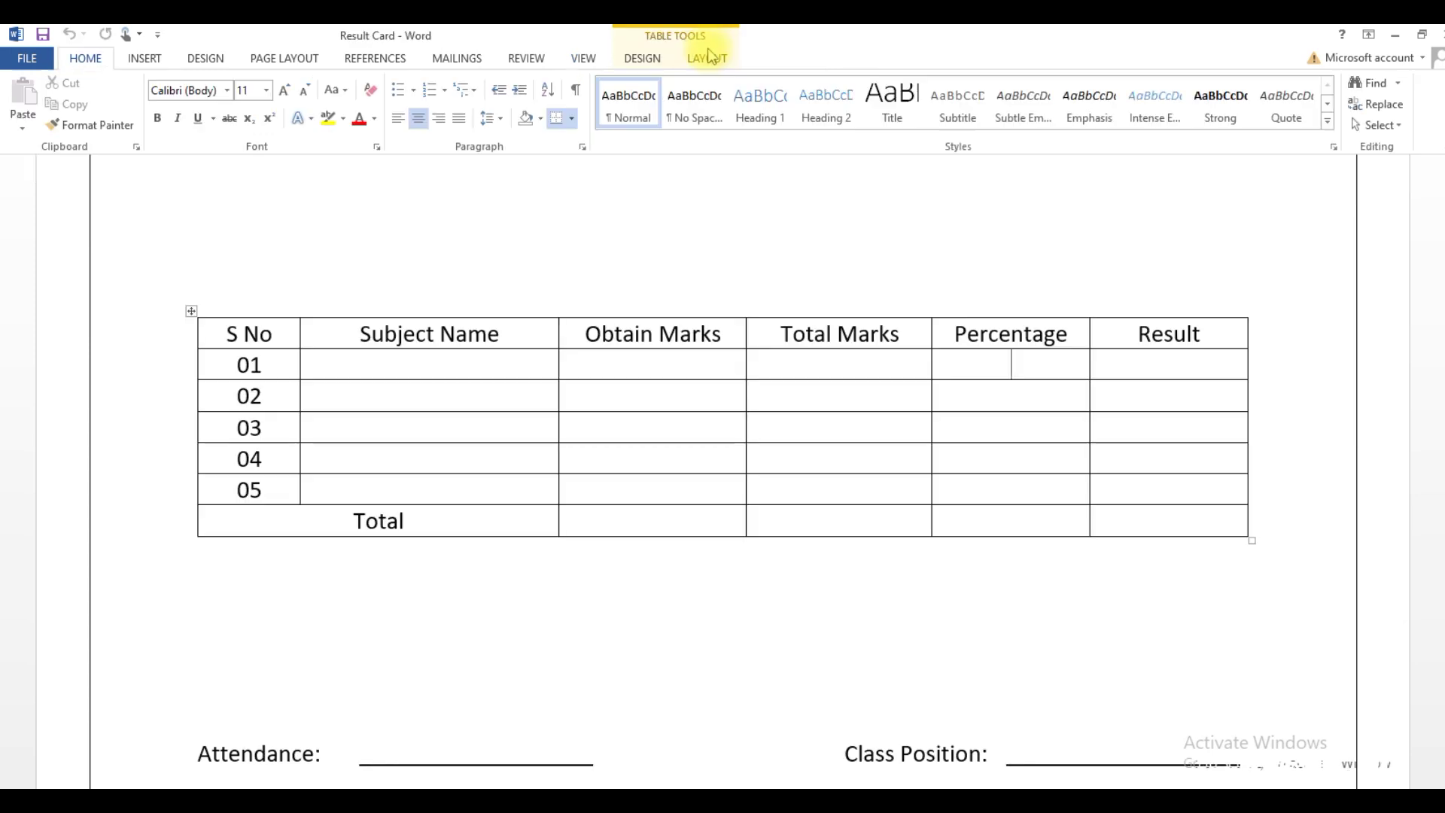
# Step: Merge all cells below the Percentage header into one cell, and do the same below the Result header
pyautogui.click(708, 56)
pyautogui.moveTo(994, 365); pyautogui.dragTo(991, 520)
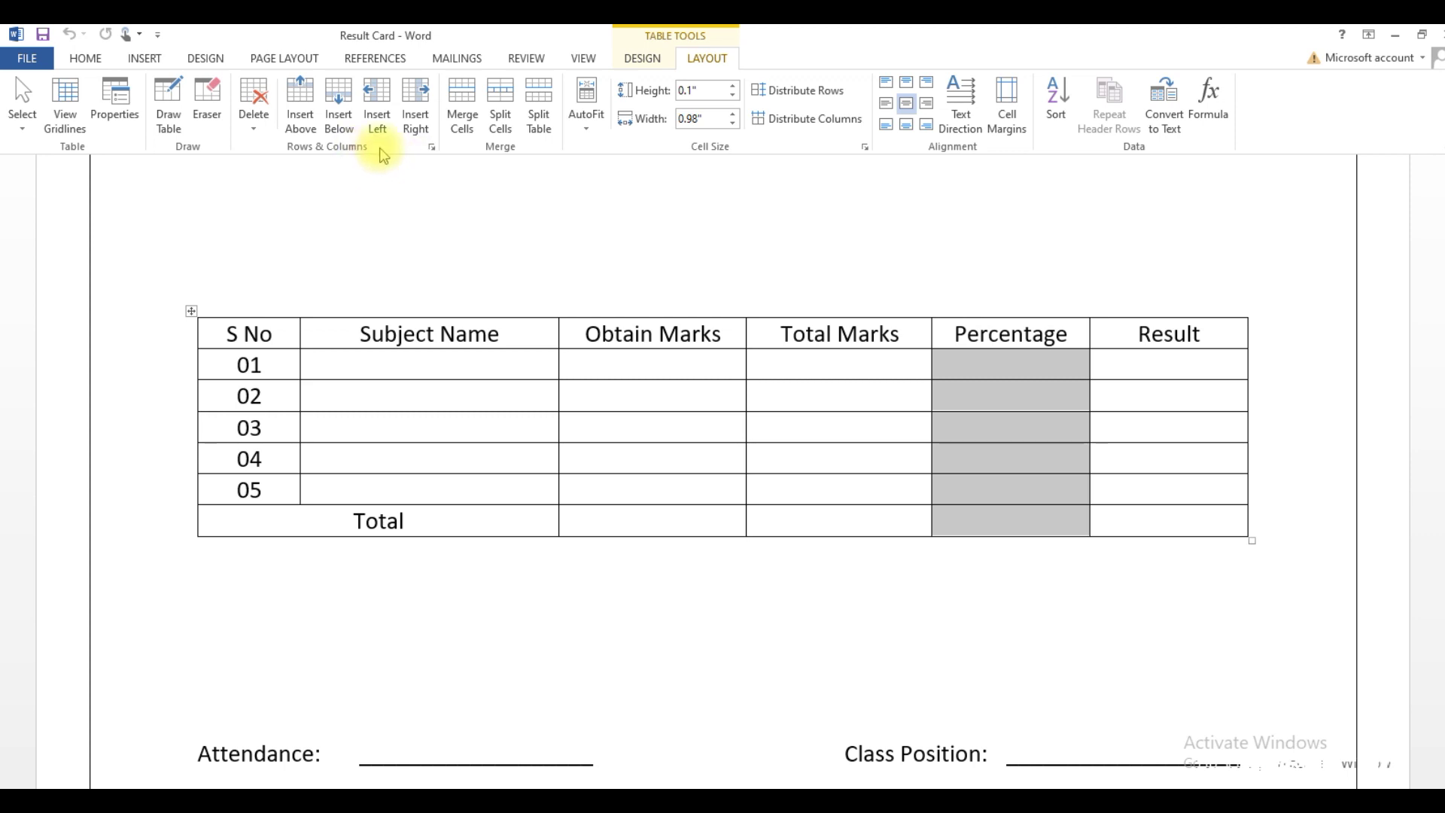
pyautogui.click(464, 109)
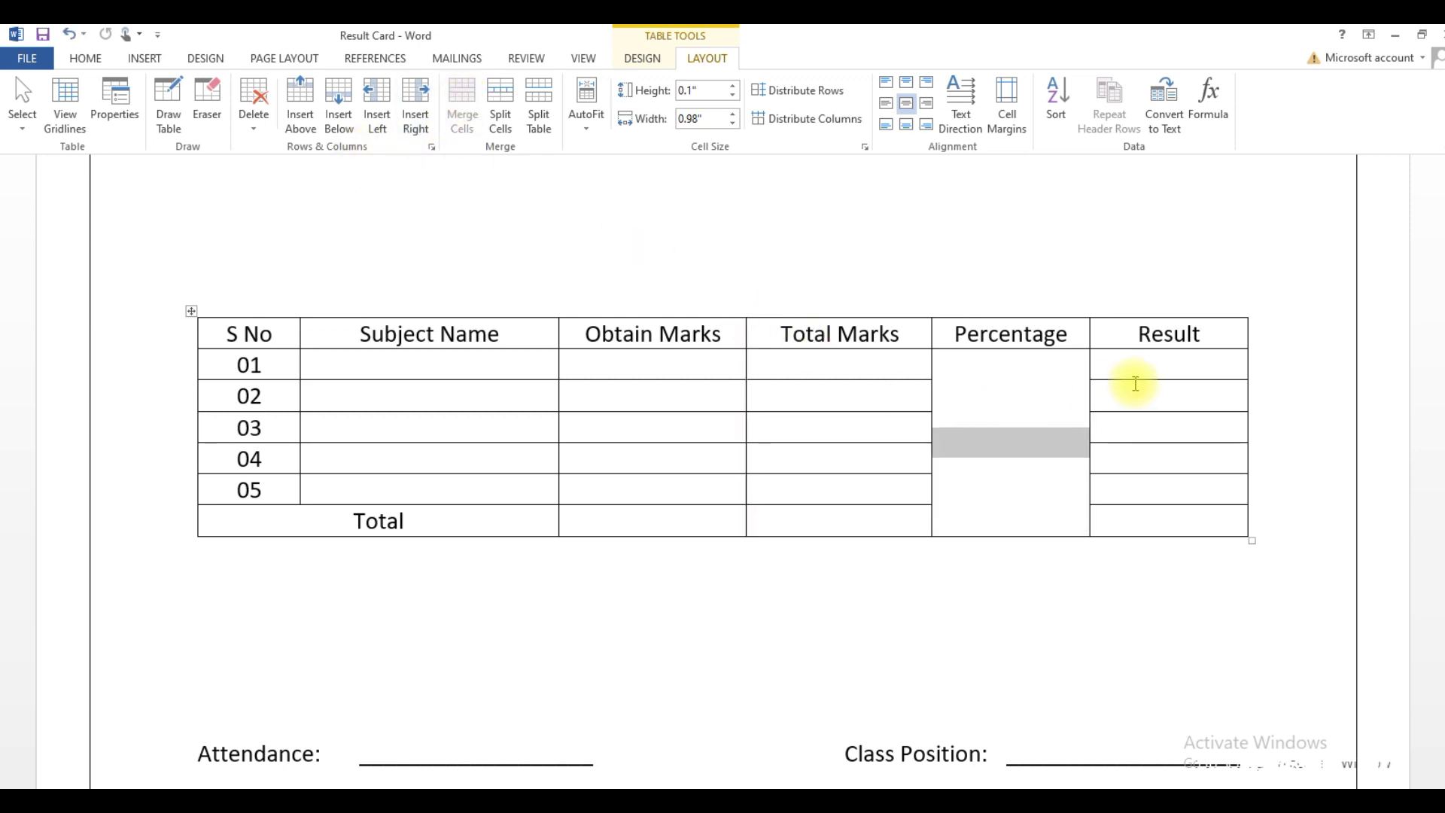
pyautogui.moveTo(1152, 371); pyautogui.dragTo(1165, 510)
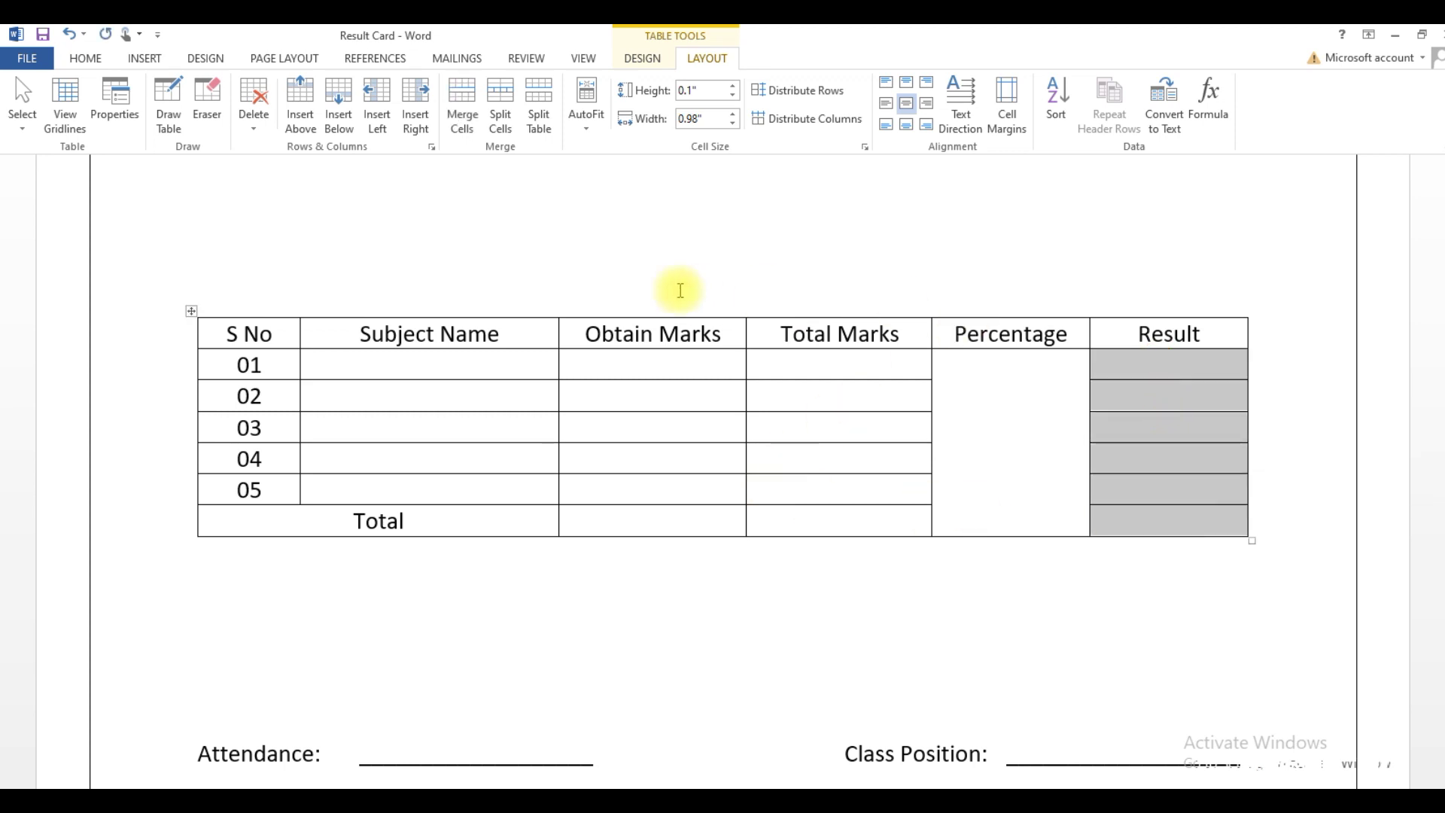
pyautogui.click(461, 120)
pyautogui.click(1042, 644)
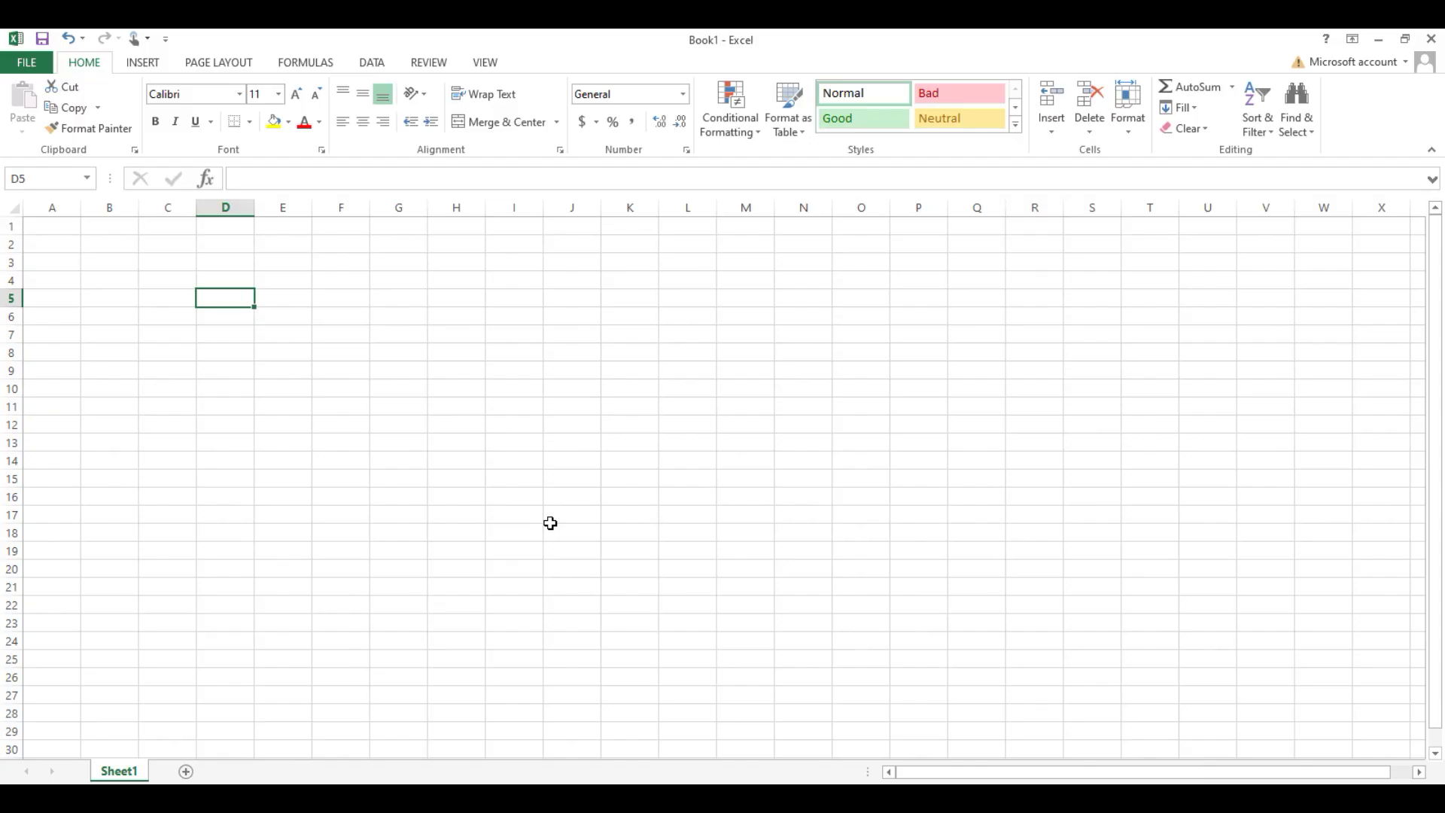
# Step: Enter the headers Name, Father Name and Class in cells D5 to F5
pyautogui.write('Name')
pyautogui.press('Tab')
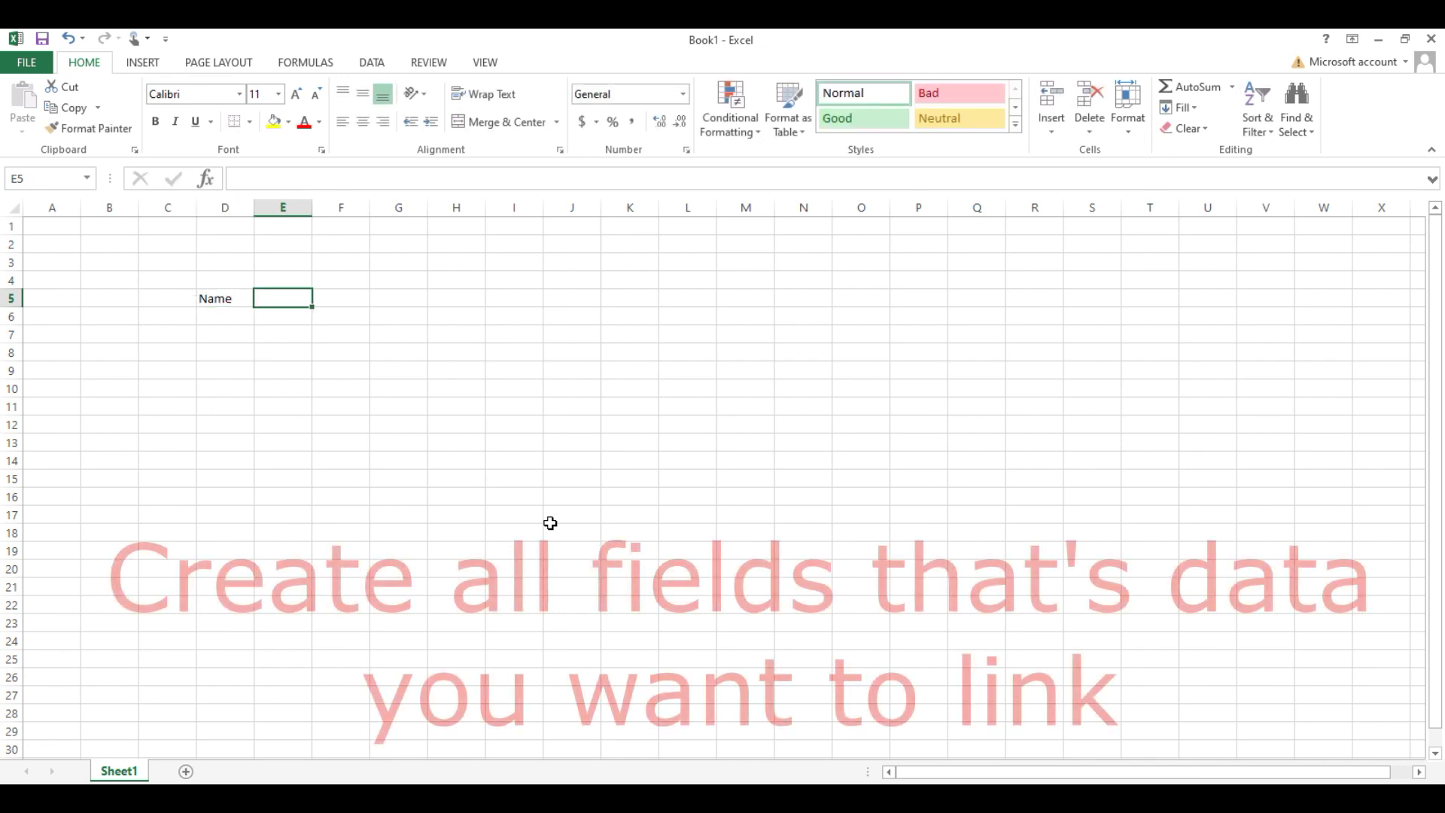
pyautogui.write('Father Name')
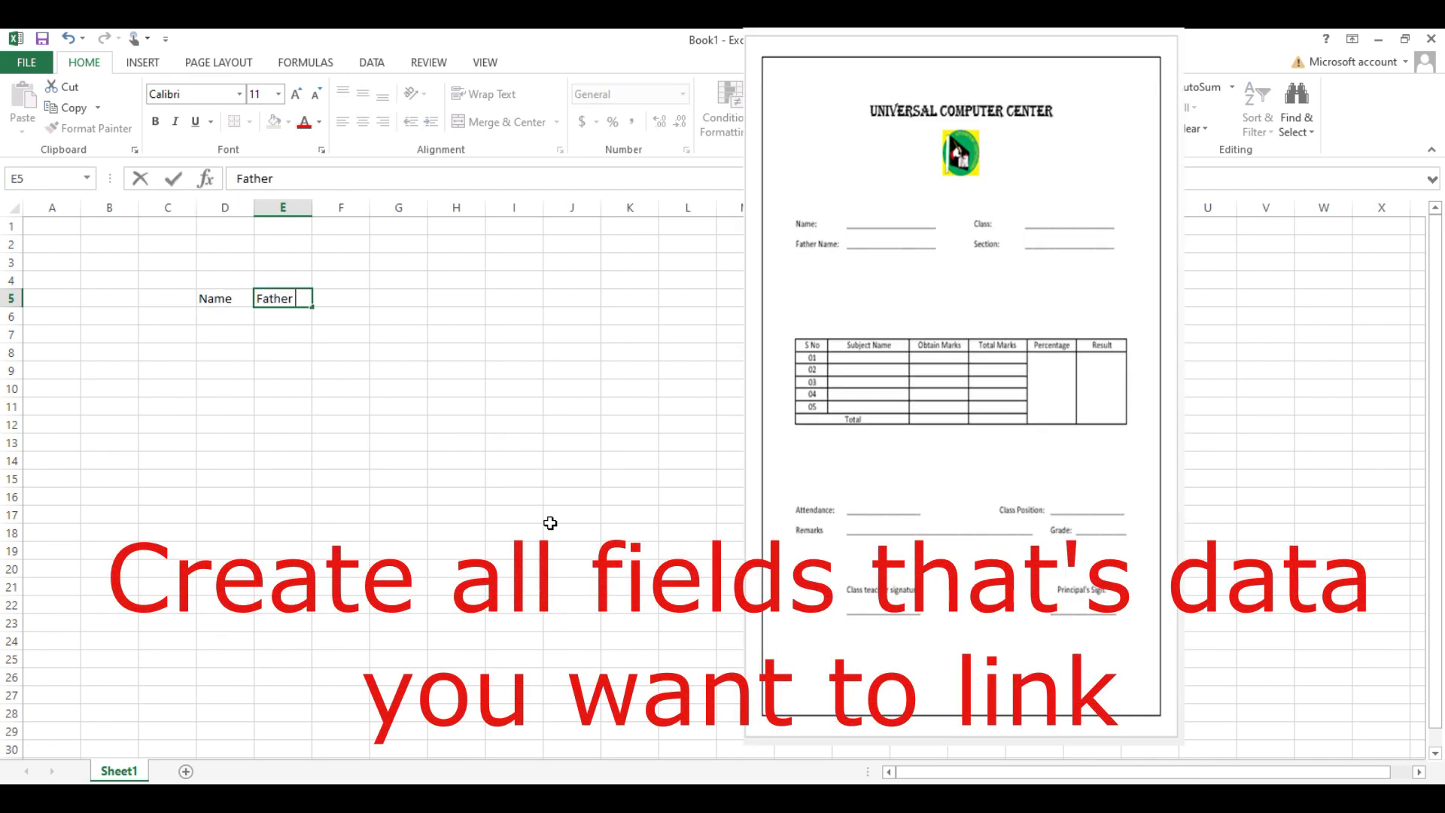
pyautogui.press('Tab')
pyautogui.write('Class')
pyautogui.press('Tab')
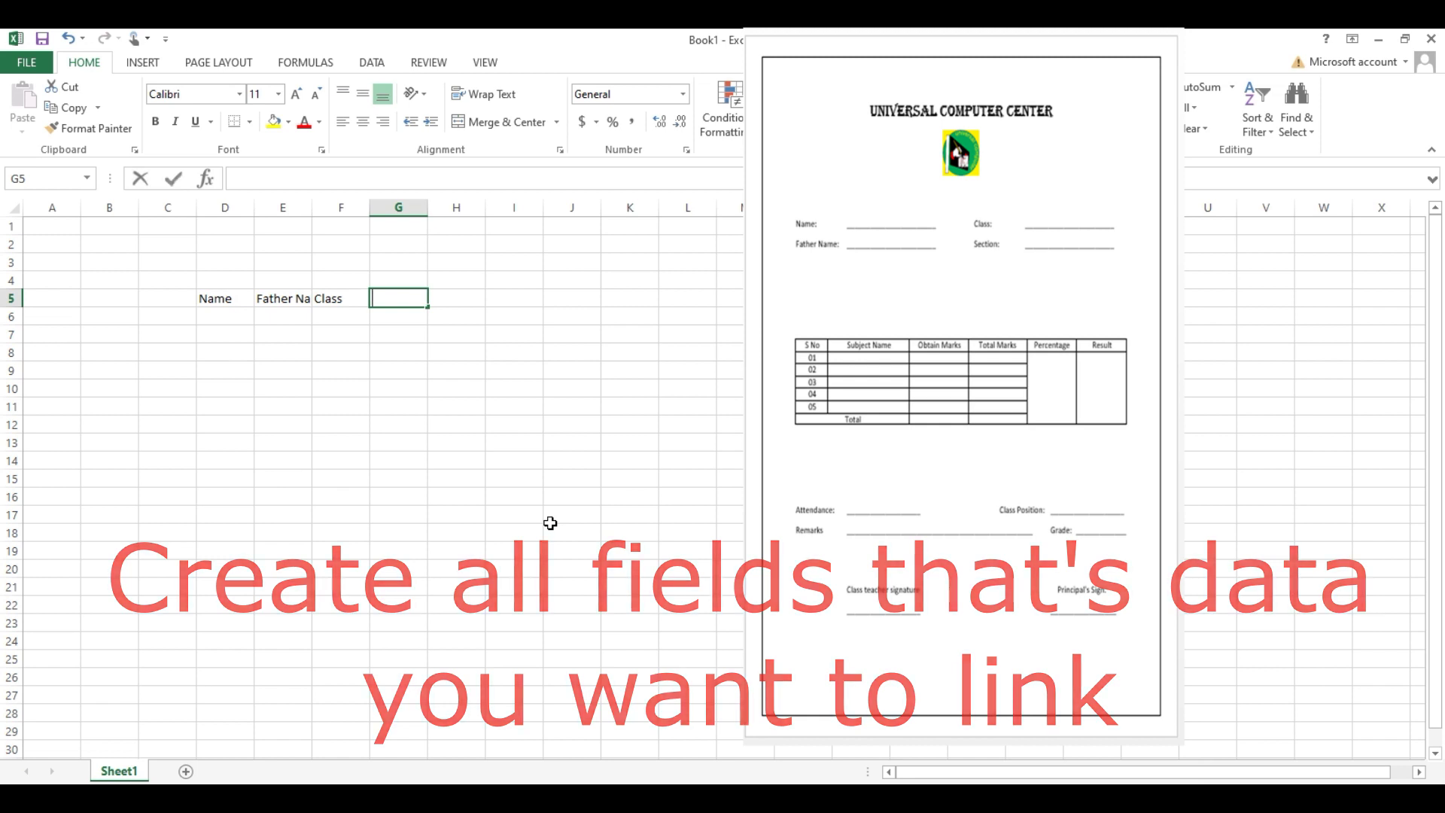
# Step: Enter the subject headers Math, Physics, Computer, Urdu and History in cells G5 to K5
pyautogui.write('Math')
pyautogui.press('Tab')
pyautogui.write('Physics')
pyautogui.press('Tab')
pyautogui.write('Computer')
pyautogui.press('Tab')
pyautogui.write('P st')
pyautogui.press('BackSpace')
pyautogui.press('BackSpace')
pyautogui.press('BackSpace')
pyautogui.press('BackSpace')
pyautogui.write('Urdu')
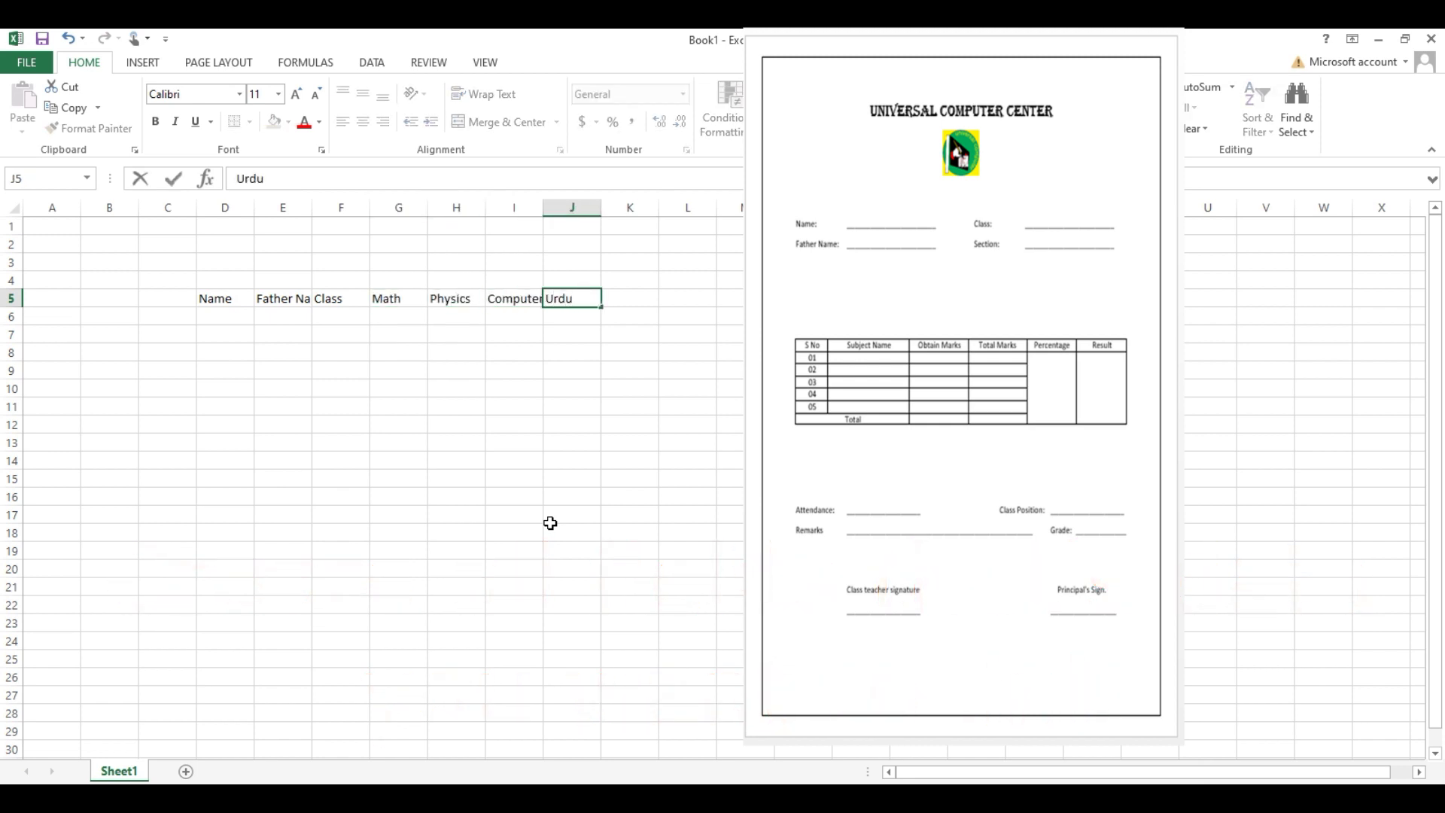
pyautogui.press('Tab')
pyautogui.write('History')
pyautogui.press('Tab')
# Step: Complete the header row with Total, Percentage, Result and Grade in cells L5 to O5
pyautogui.write('Total')
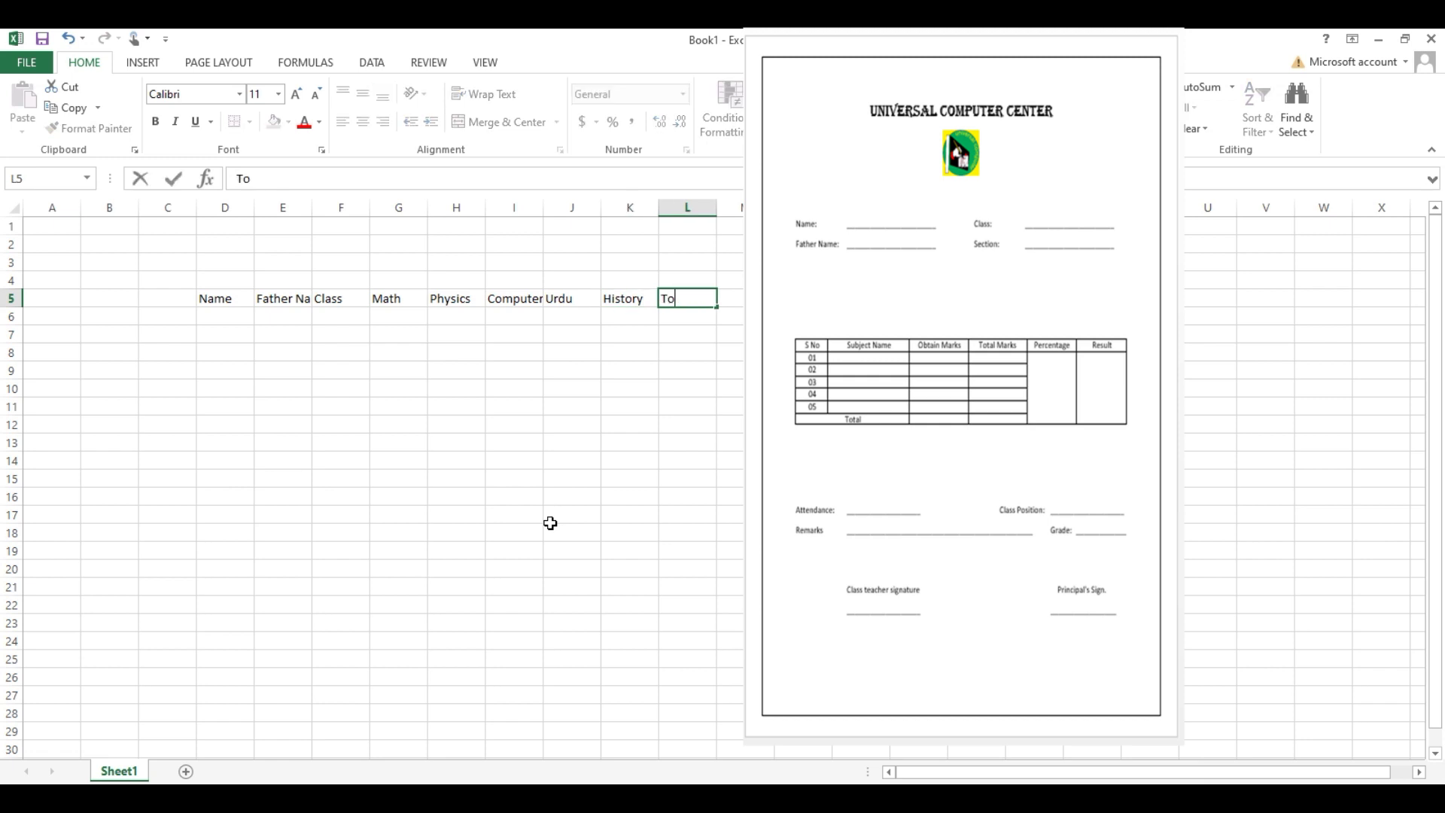
pyautogui.press('Tab')
pyautogui.write('Percentage')
pyautogui.press('Tab')
pyautogui.write('Result')
pyautogui.press('Tab')
pyautogui.write('Grade')
pyautogui.press('Return')
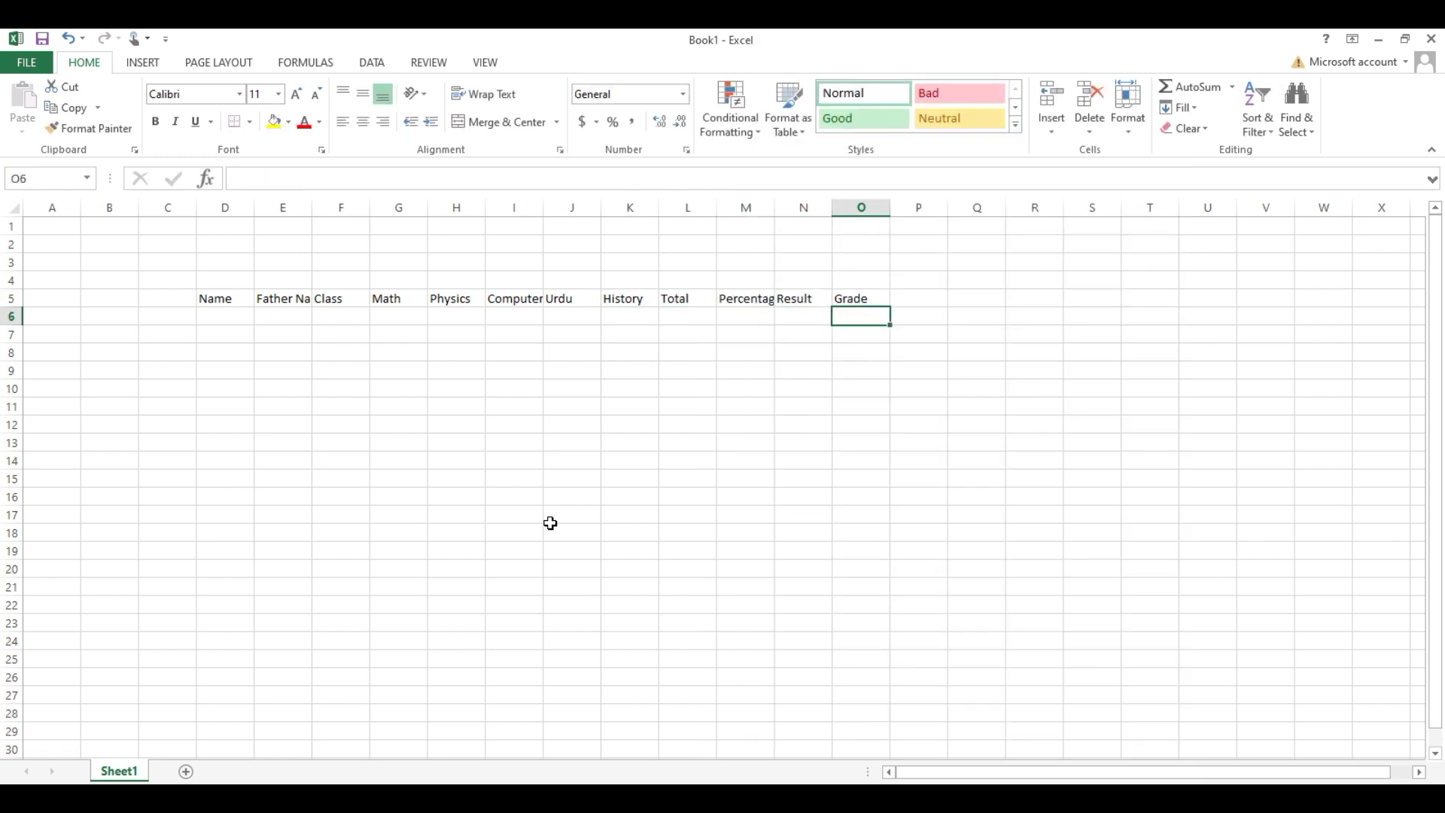
# Step: AutoFit the Father Name column and fill in the students' names, father names and classes in rows 6 to 13
pyautogui.doubleClick(311, 207)
pyautogui.click(225, 322)
pyautogui.write('Ali')
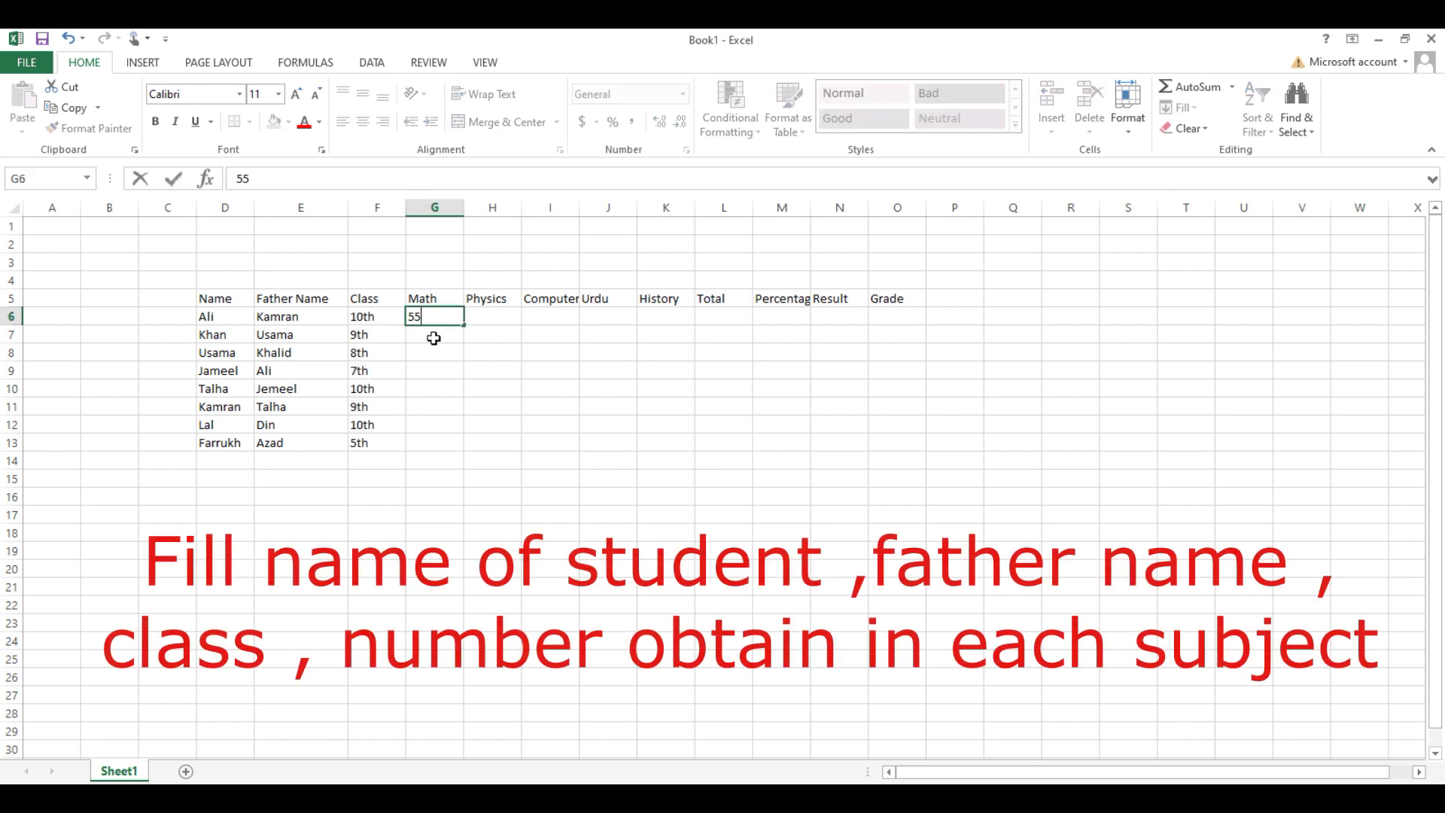
# Step: Fill rows 6 to 13 with Math marks 55, 88, 77, 56, 77, 45, 63, 46 and Physics marks 78, 98, 56, 45, 34, 76, 87, 87
pyautogui.press('Return')
pyautogui.write('88')
pyautogui.press('Return')
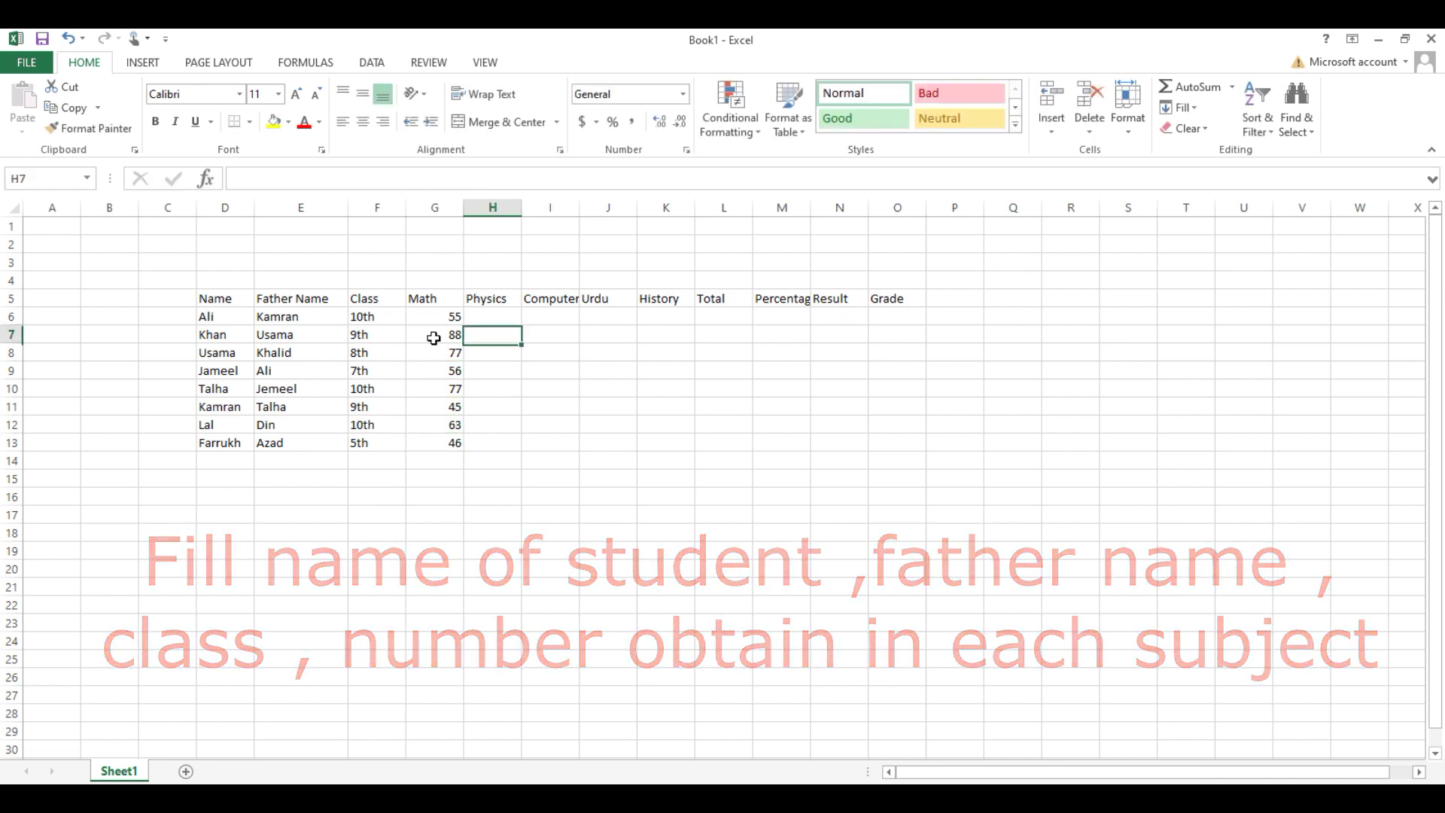
pyautogui.write('78')
pyautogui.press('Return')
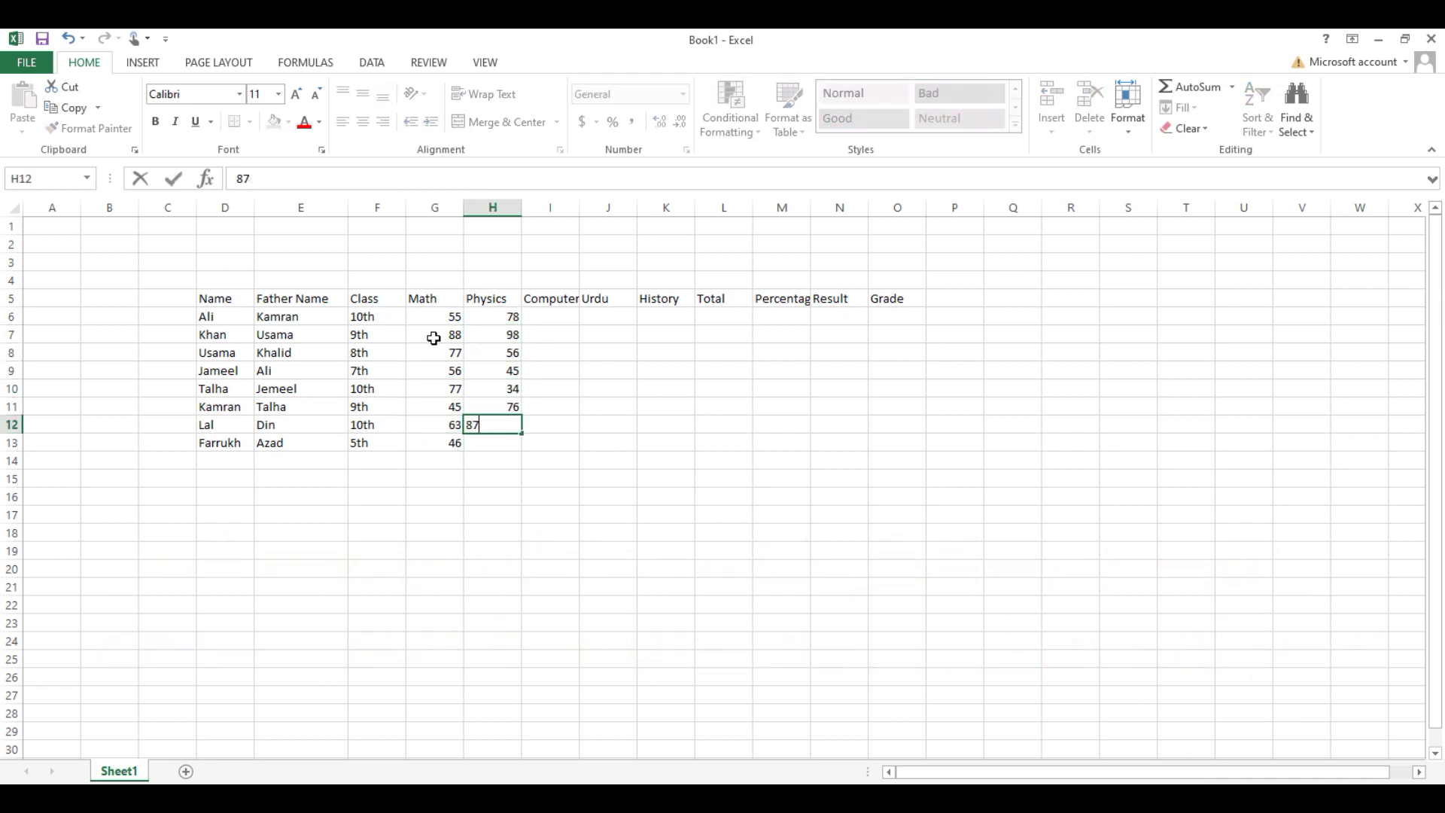
pyautogui.press('Return')
pyautogui.write('87')
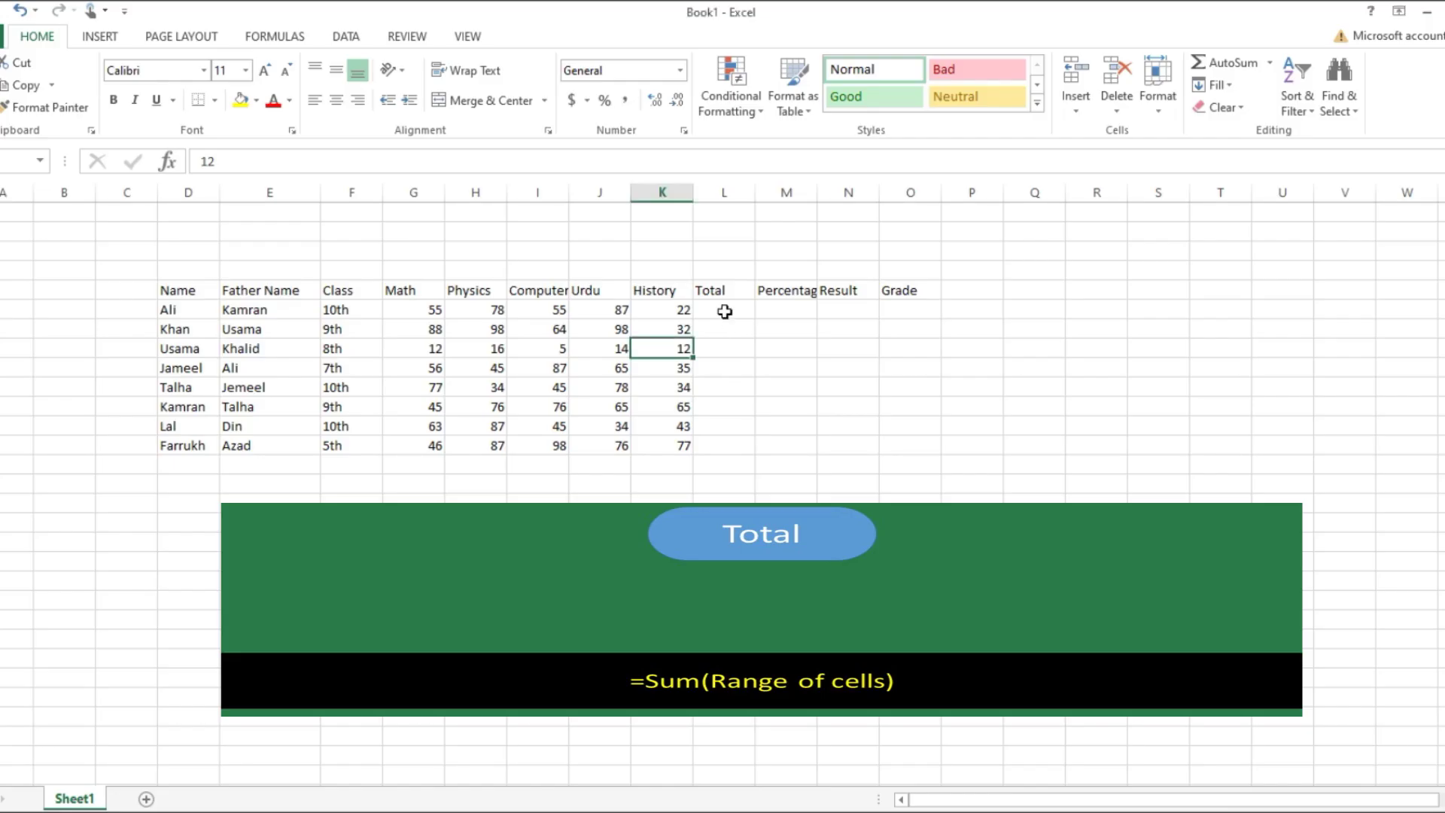
# Step: Calculate the Total in L6 with =SUM(G6:K6) and fill the formula down to L13
pyautogui.click(723, 310)
pyautogui.write('=')
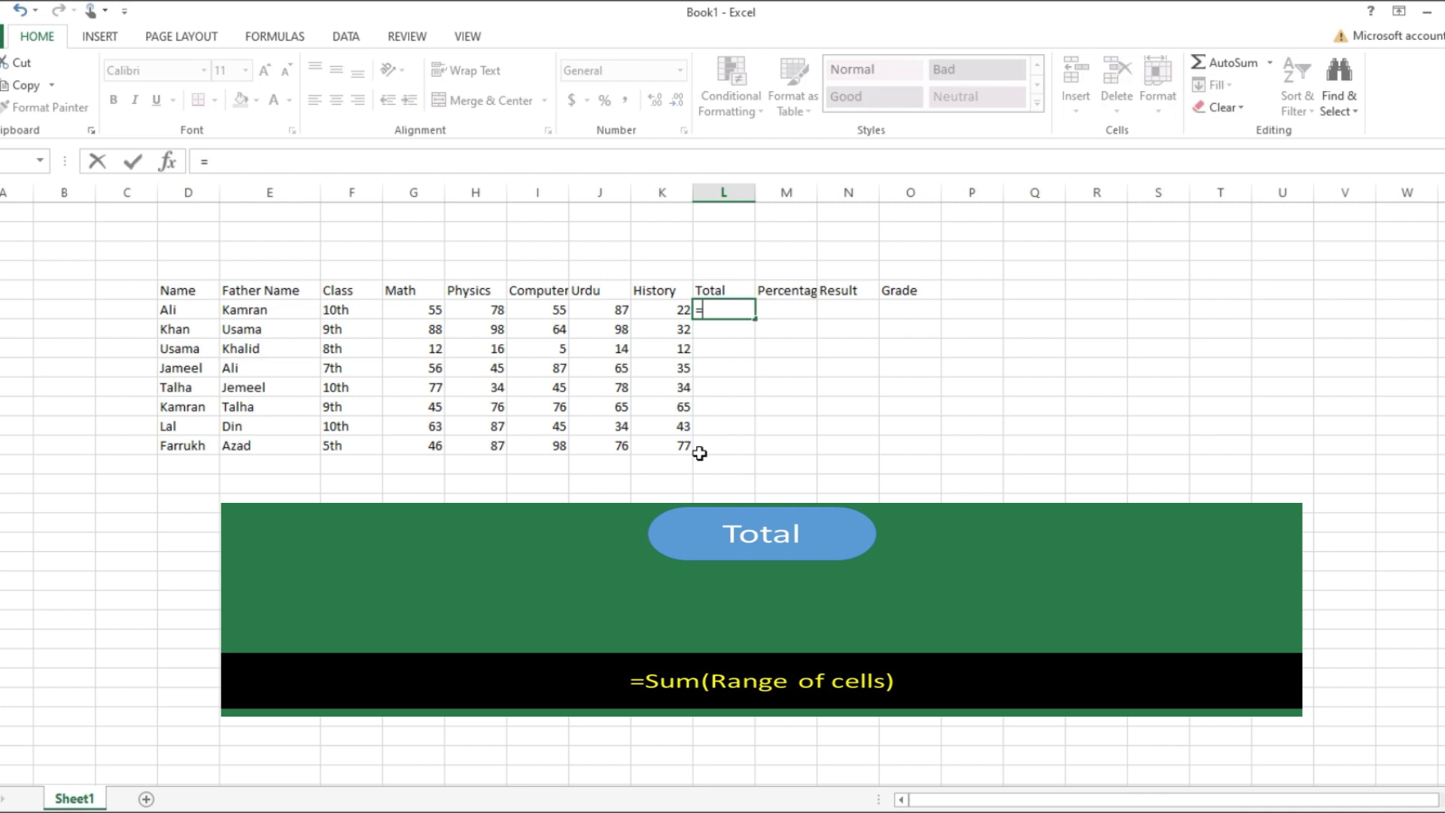
pyautogui.write('sum')
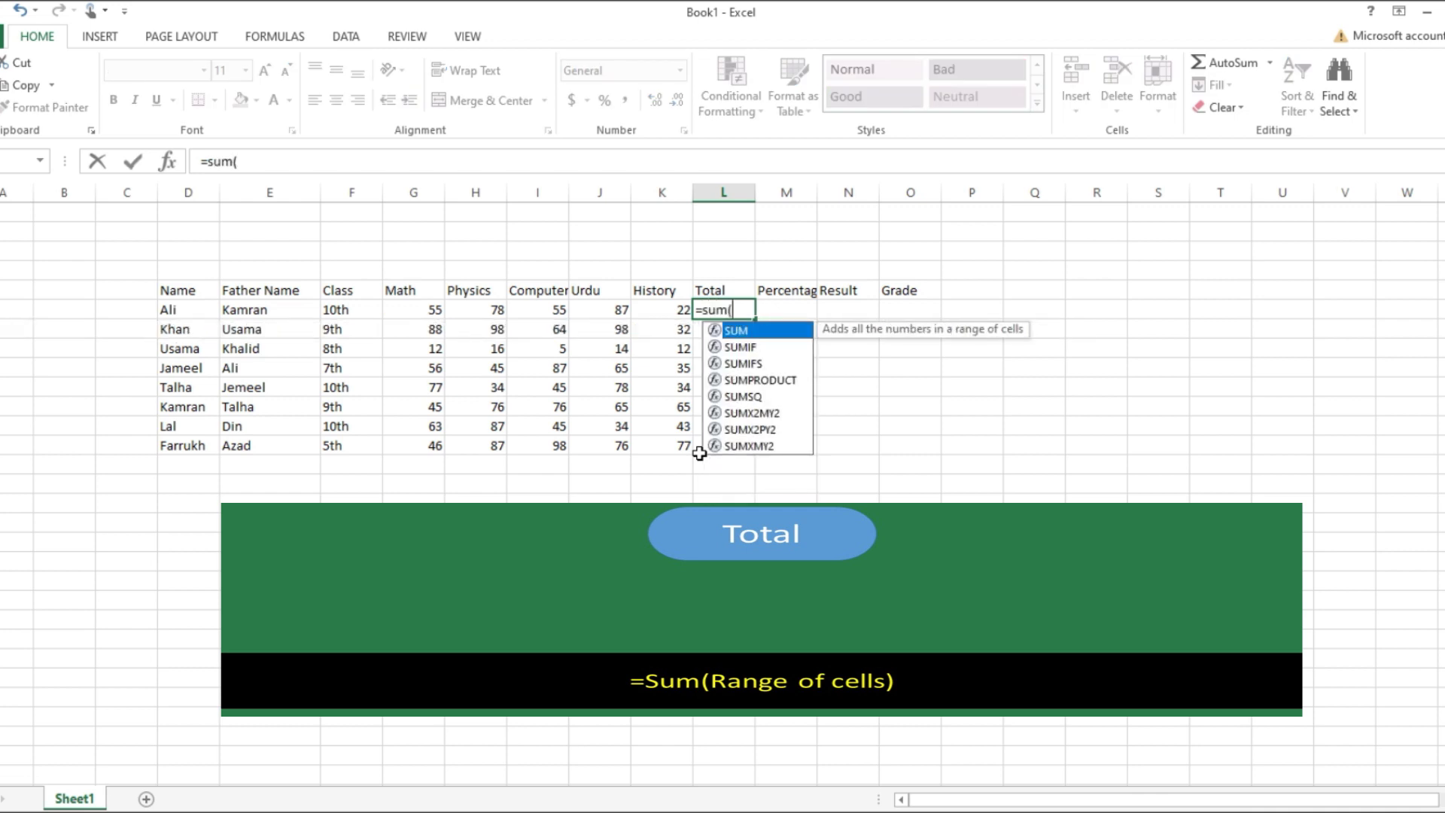
pyautogui.write('(')
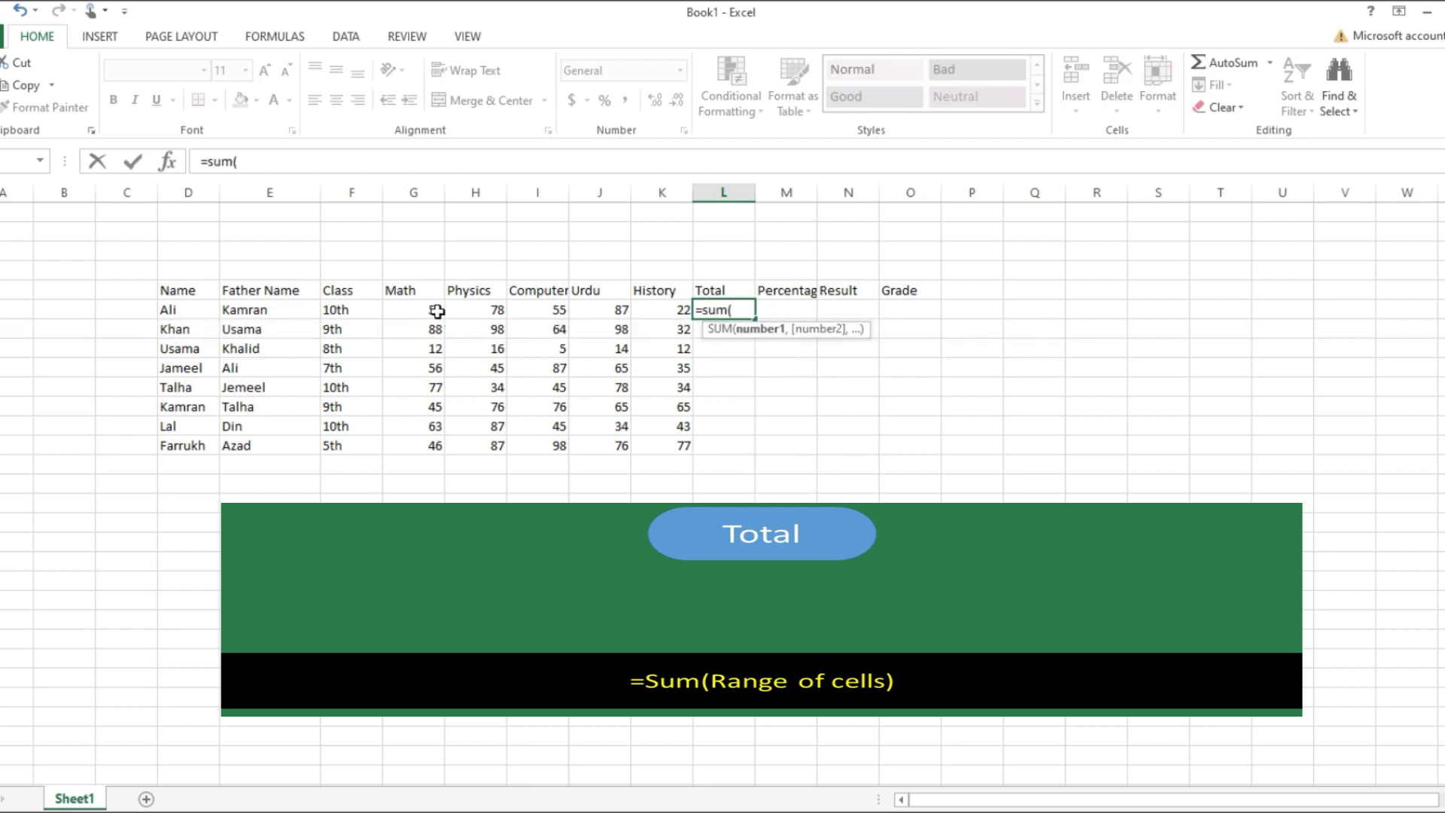
pyautogui.moveTo(435, 310); pyautogui.dragTo(644, 308)
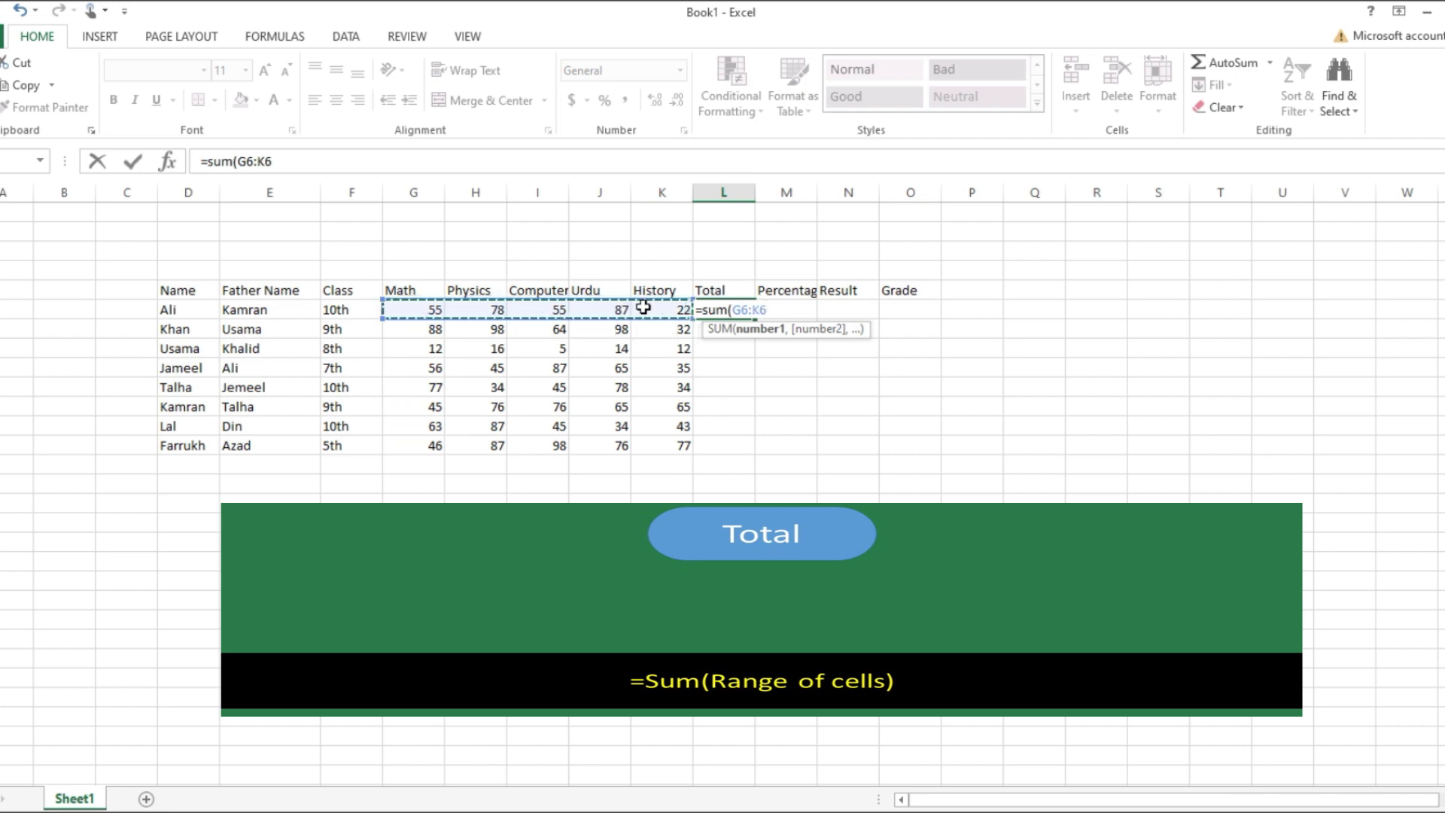
pyautogui.write(')')
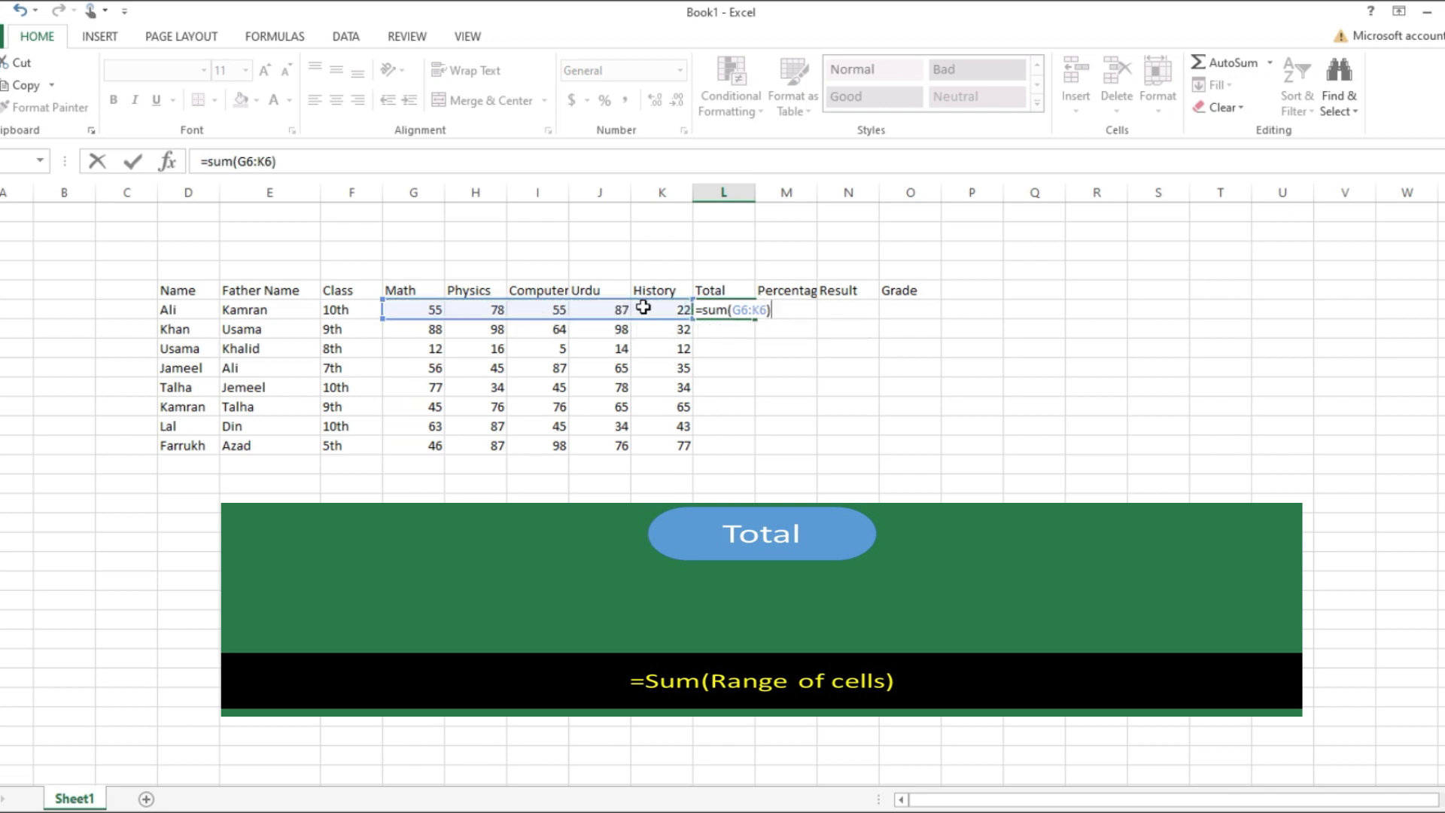
pyautogui.press('Return')
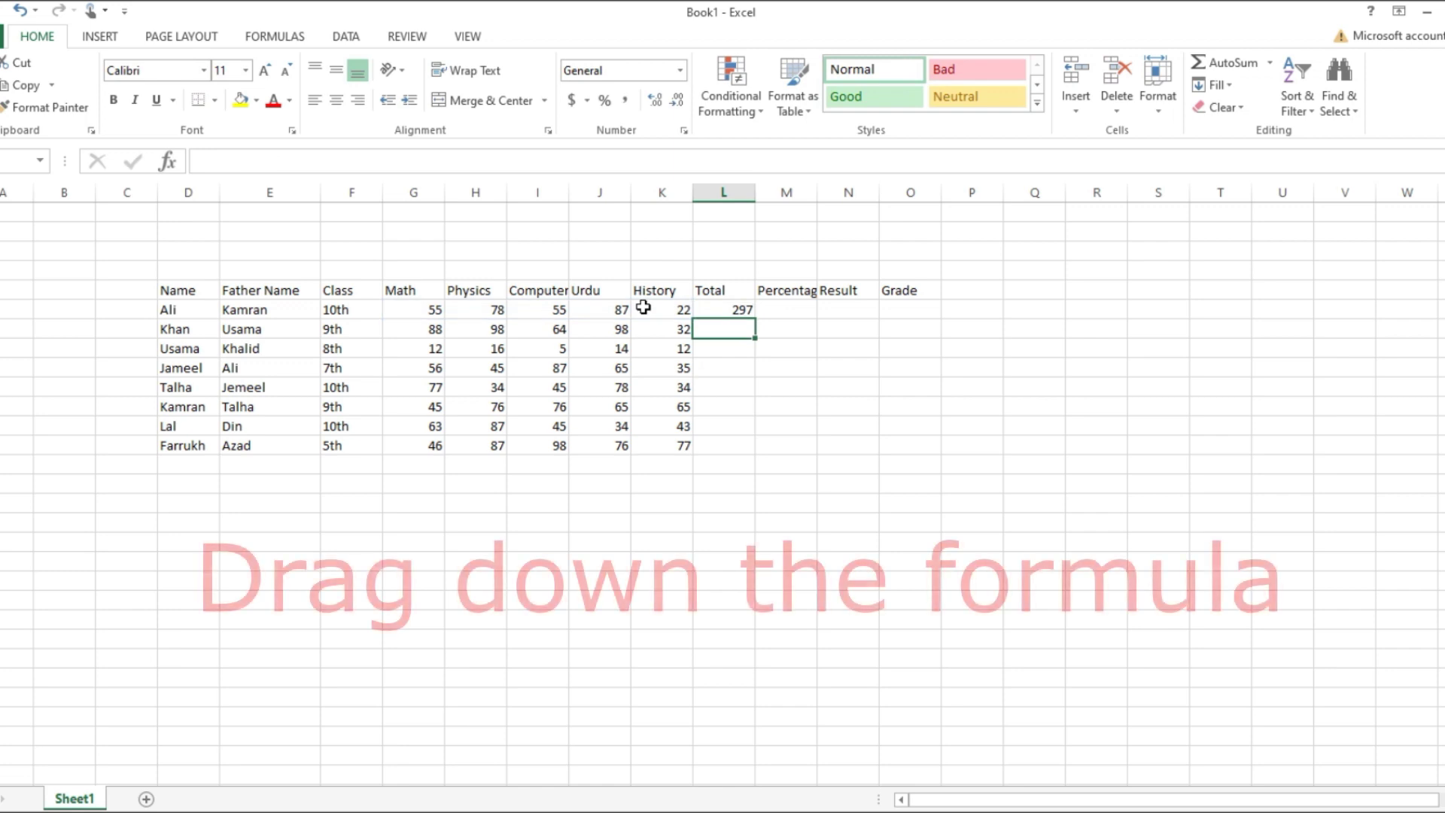
pyautogui.click(720, 310)
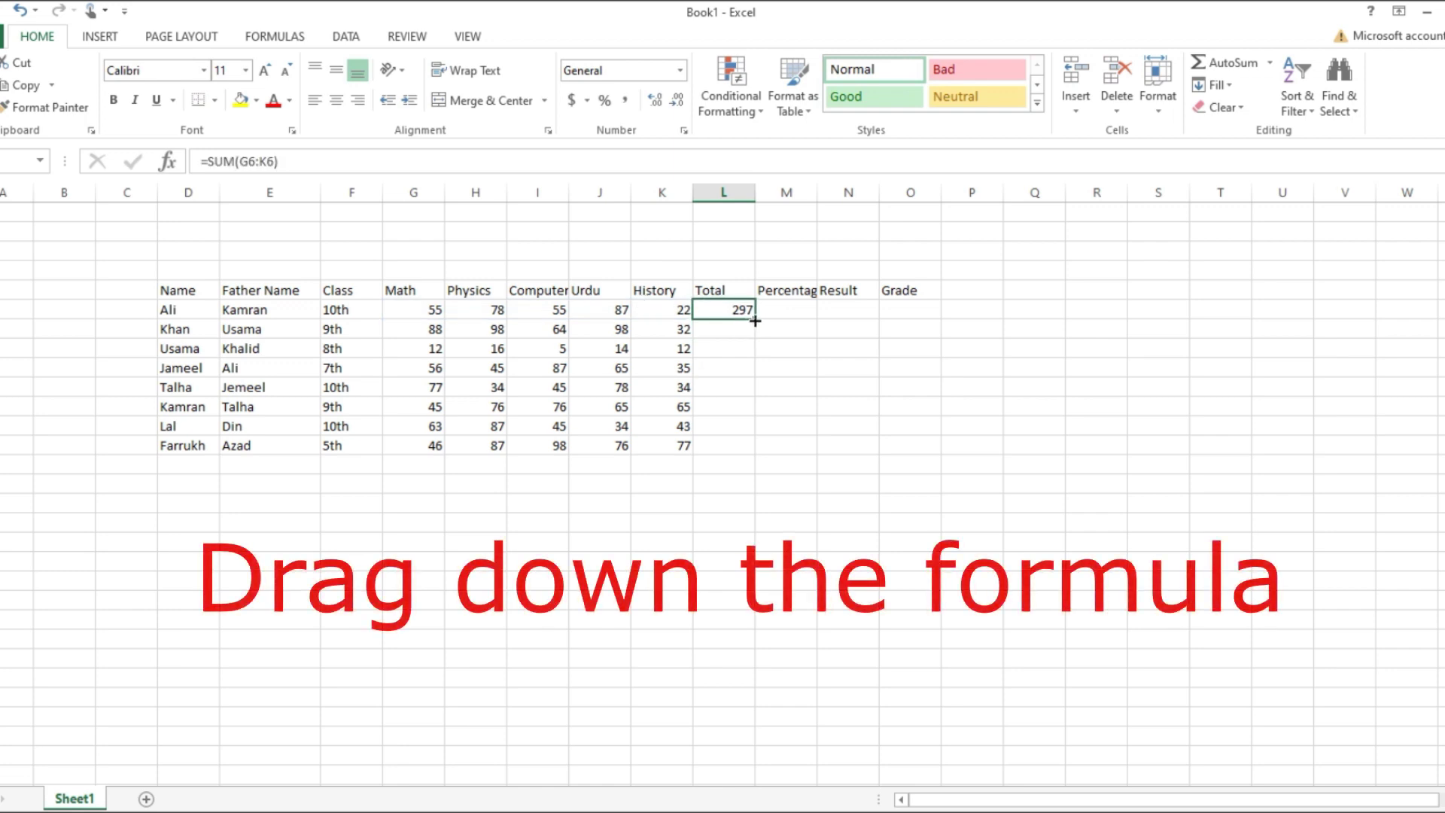
pyautogui.moveTo(755, 321); pyautogui.dragTo(738, 448)
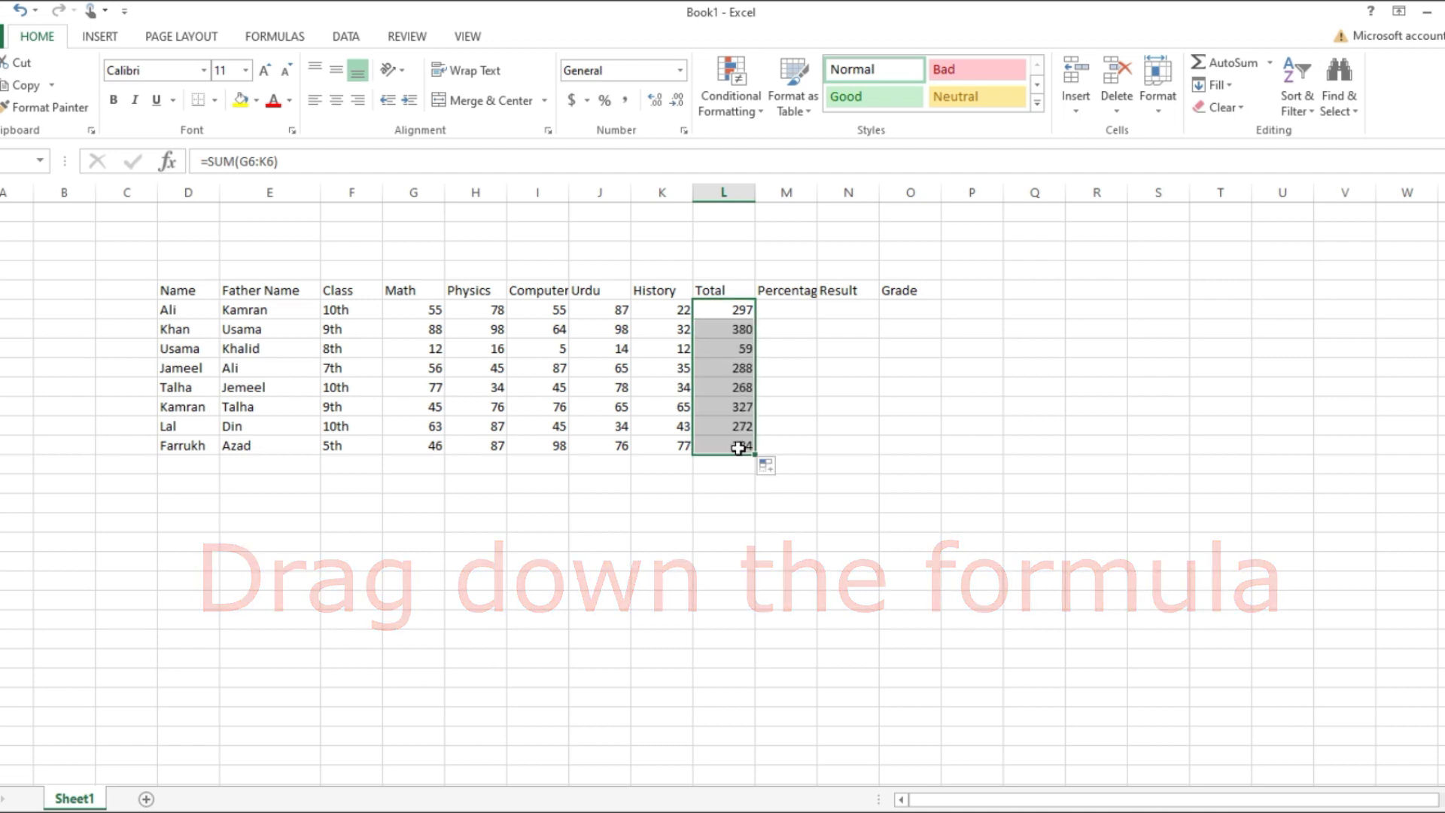
# Step: Calculate the Percentage in M6 with =L6/500*100 and fill the formula down to M13
pyautogui.click(783, 311)
pyautogui.write('=')
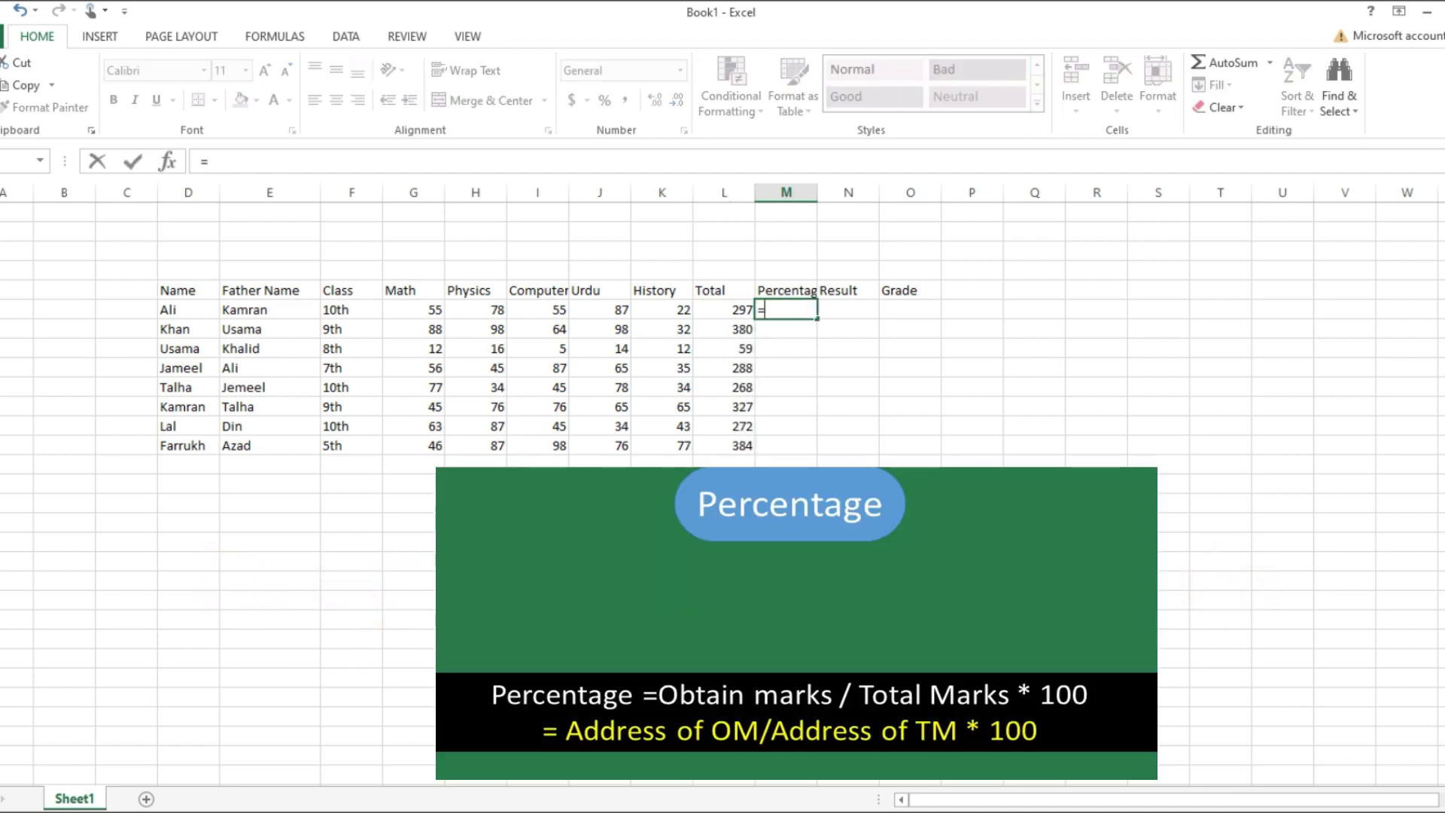
pyautogui.click(713, 310)
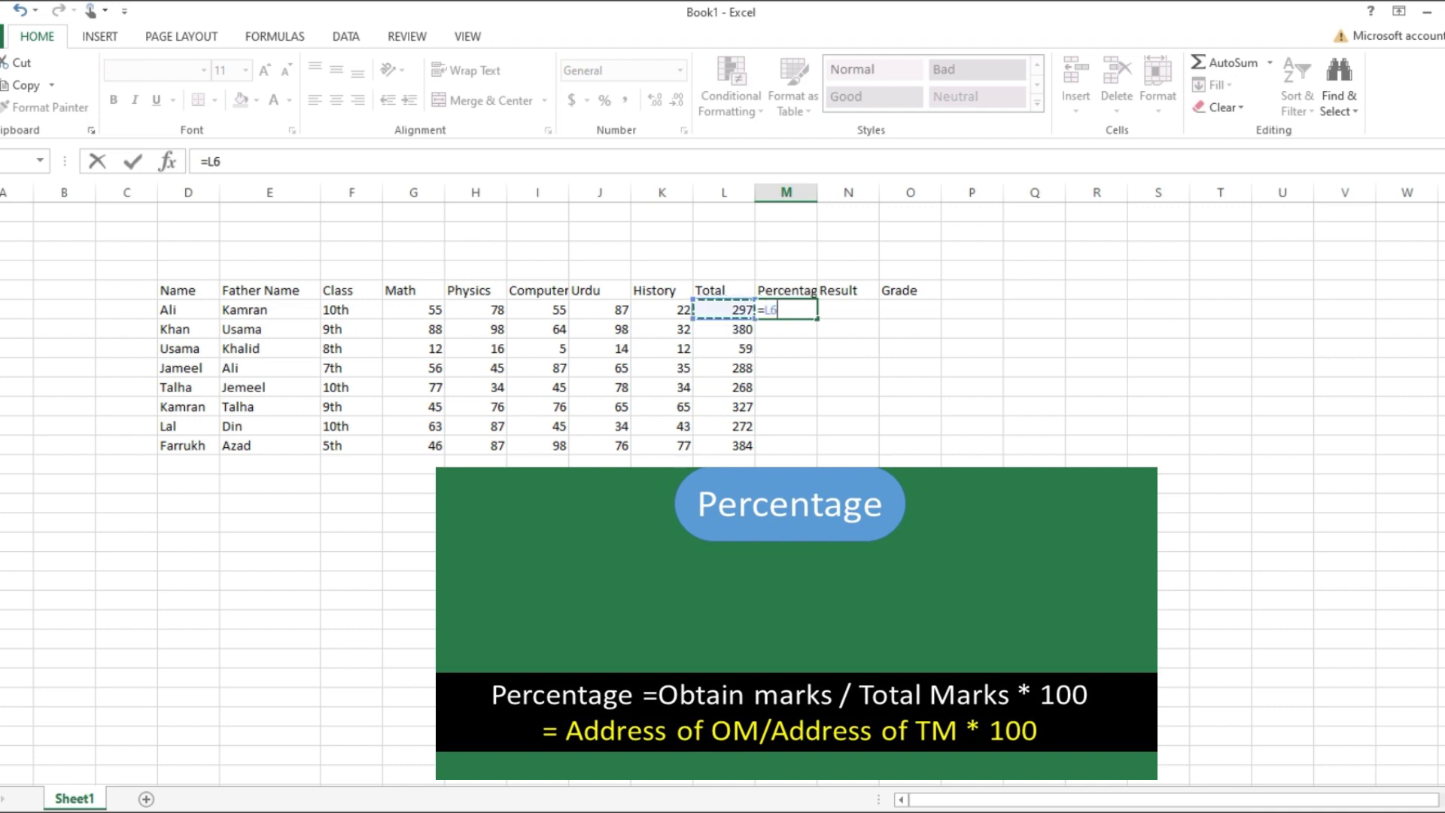
pyautogui.write('/')
pyautogui.write('500')
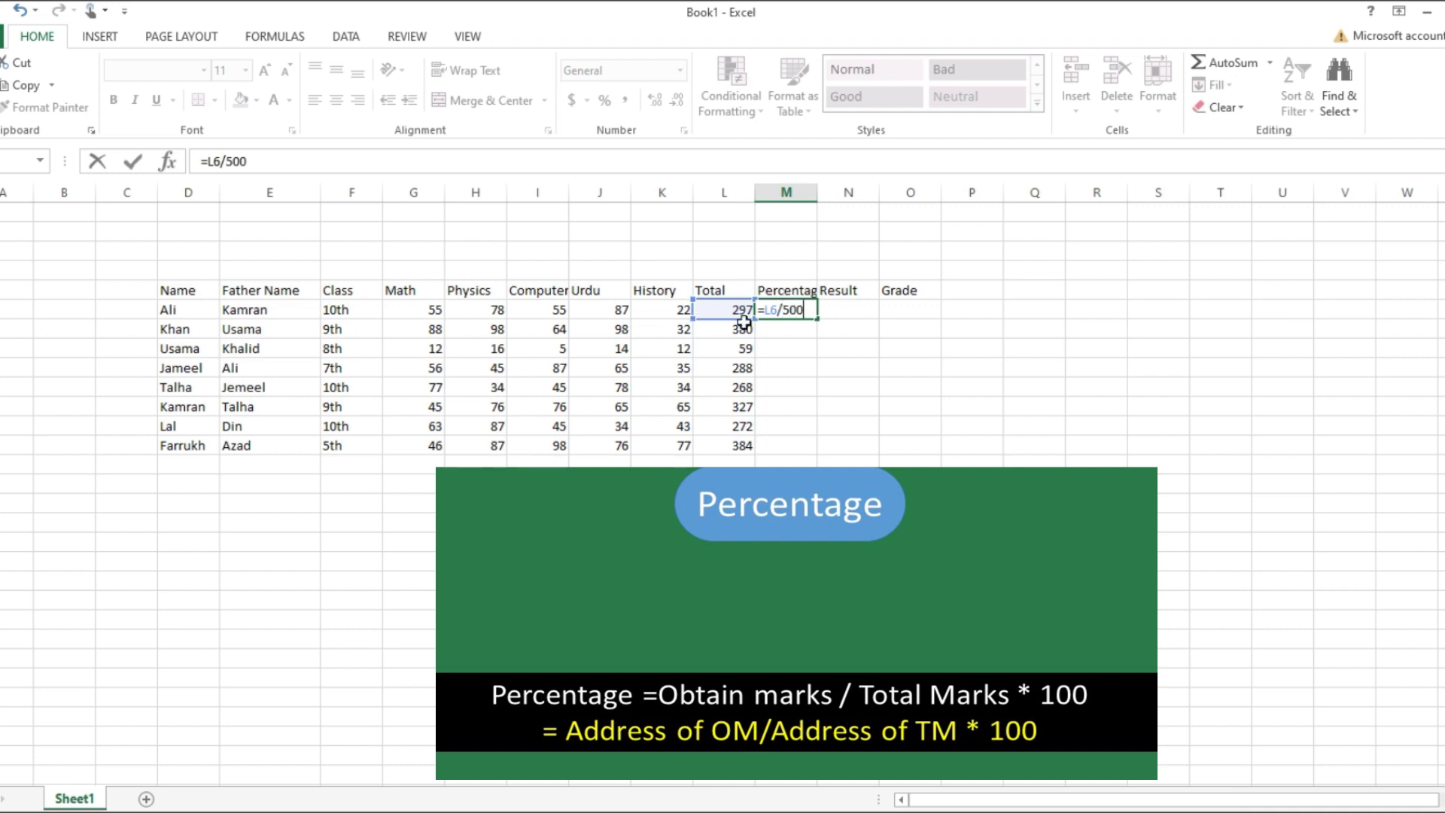
pyautogui.write('*100')
pyautogui.press('Return')
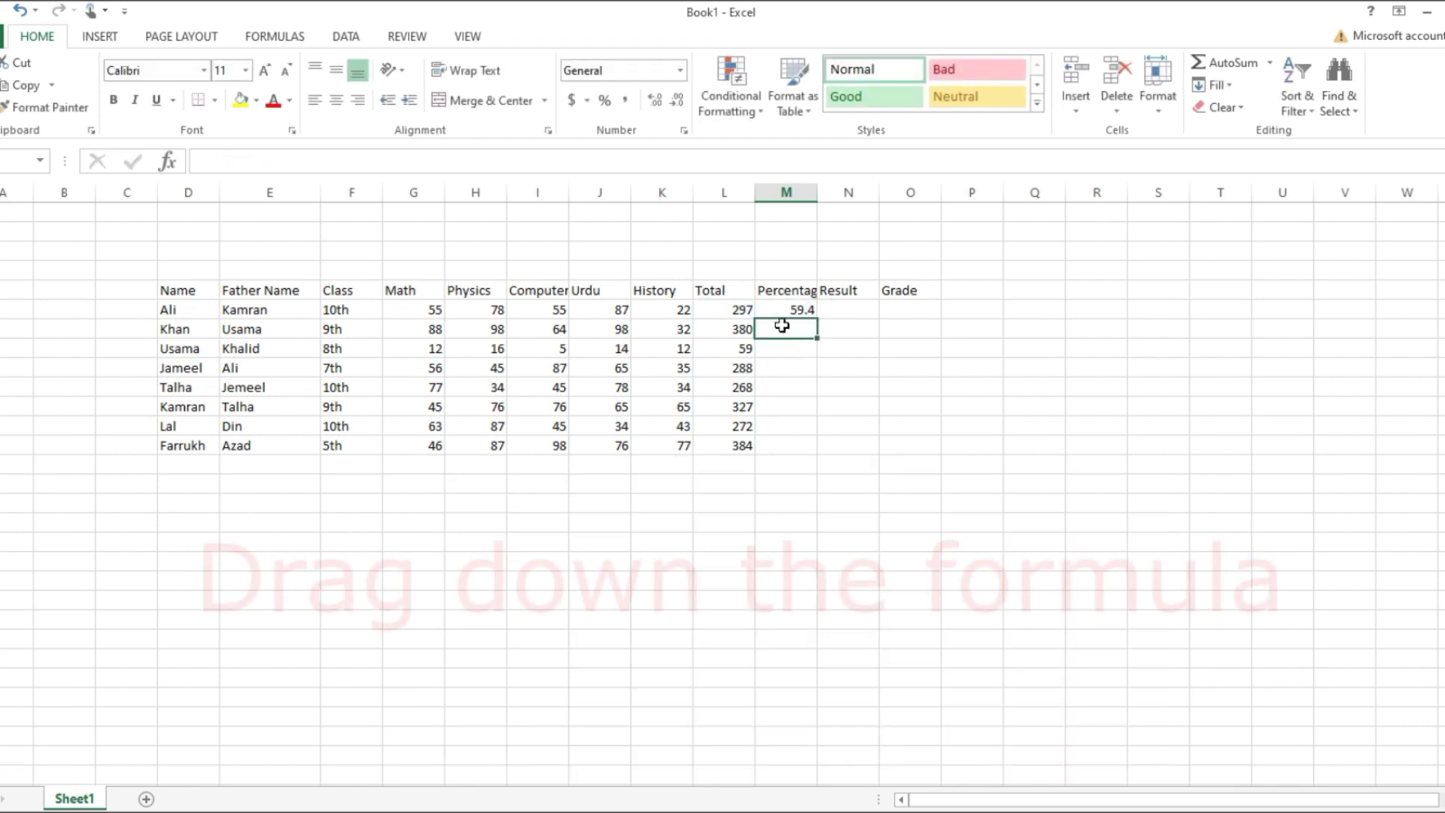
pyautogui.click(789, 308)
pyautogui.moveTo(818, 320); pyautogui.dragTo(809, 450)
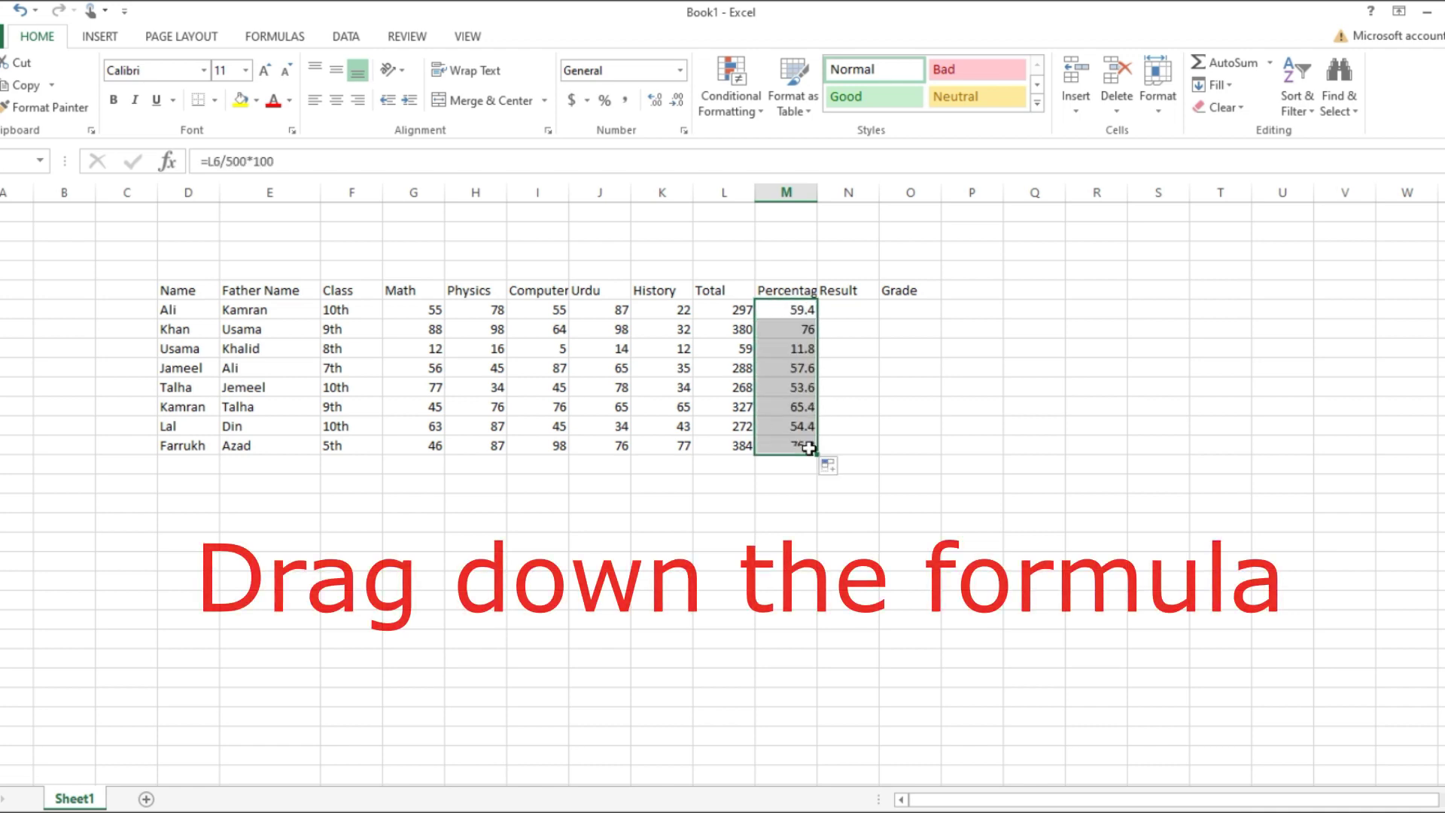
# Step: Enter the formula =IF(M6>=40,"Pass","Fail") in Result cell N6
pyautogui.click(845, 309)
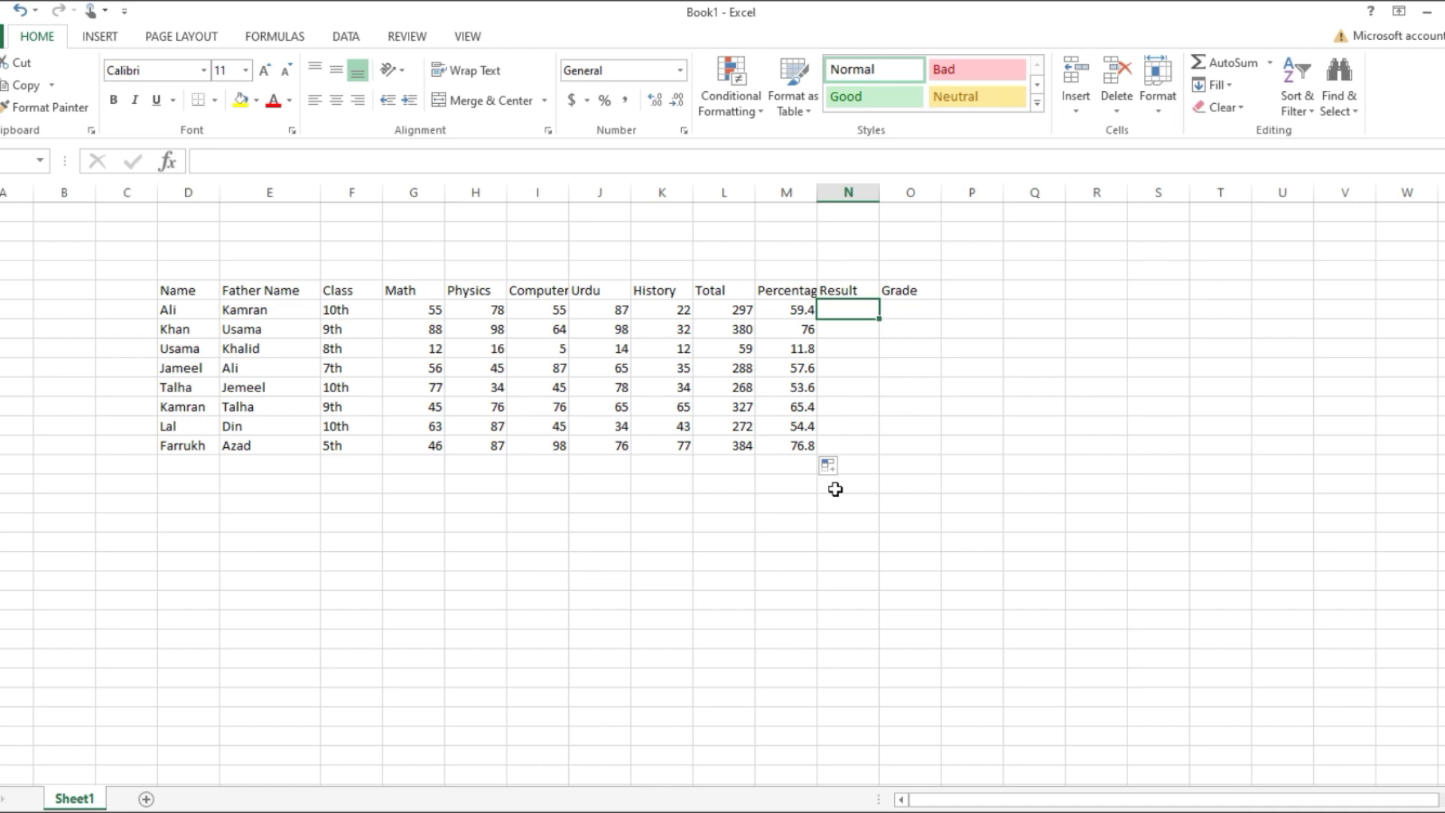
pyautogui.write('=if')
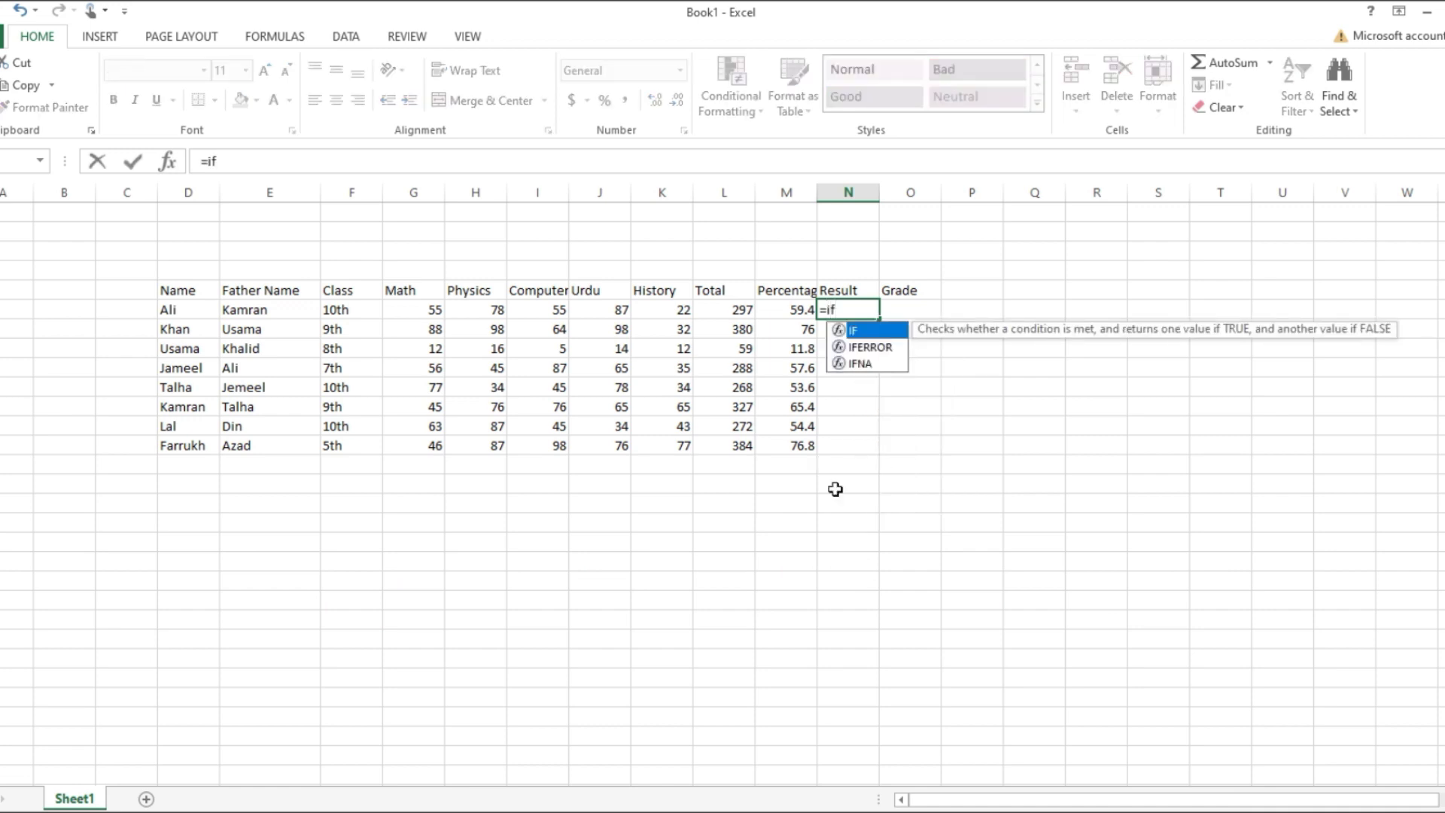
pyautogui.write('(')
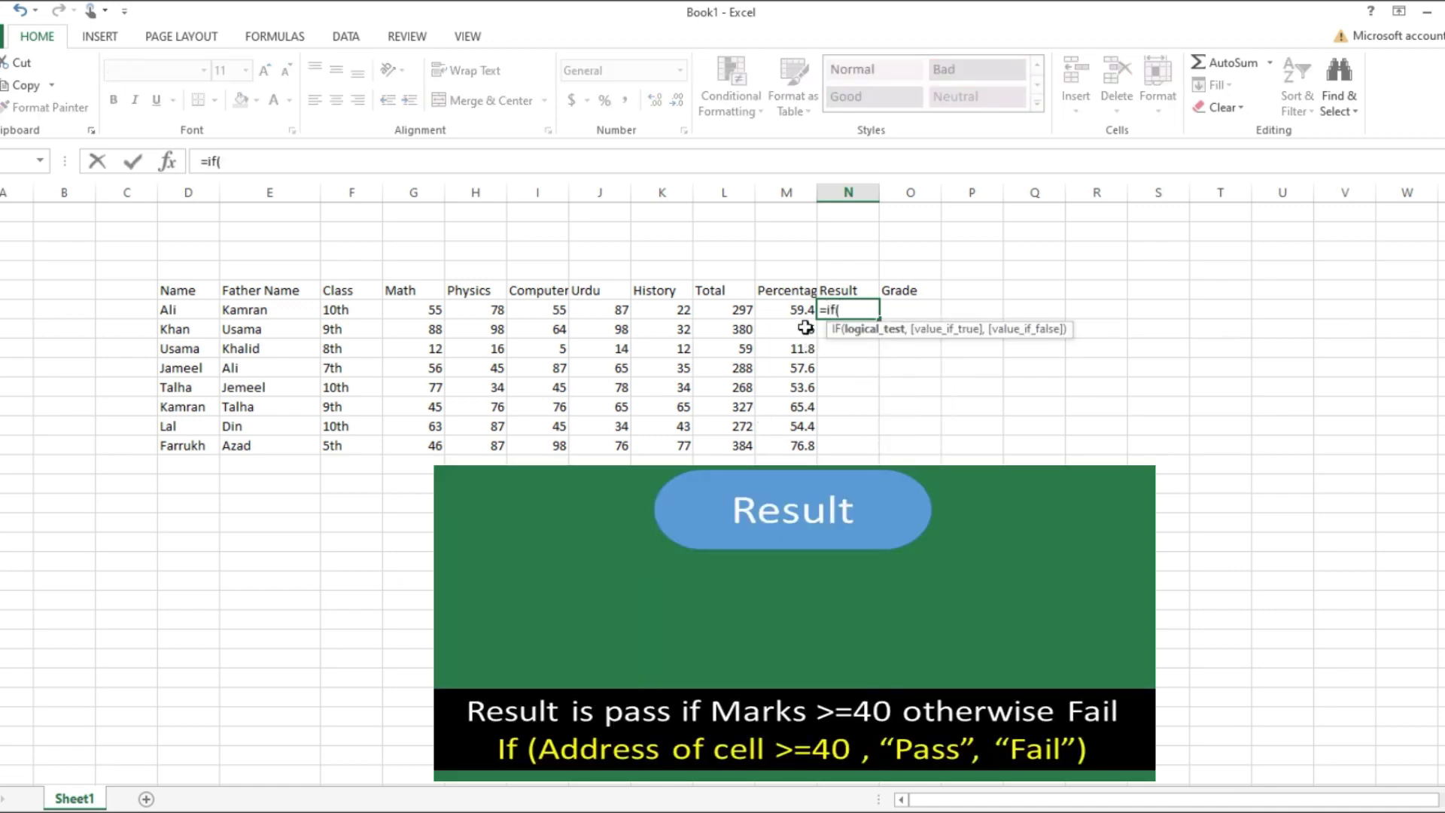
pyautogui.click(788, 310)
pyautogui.write('>4')
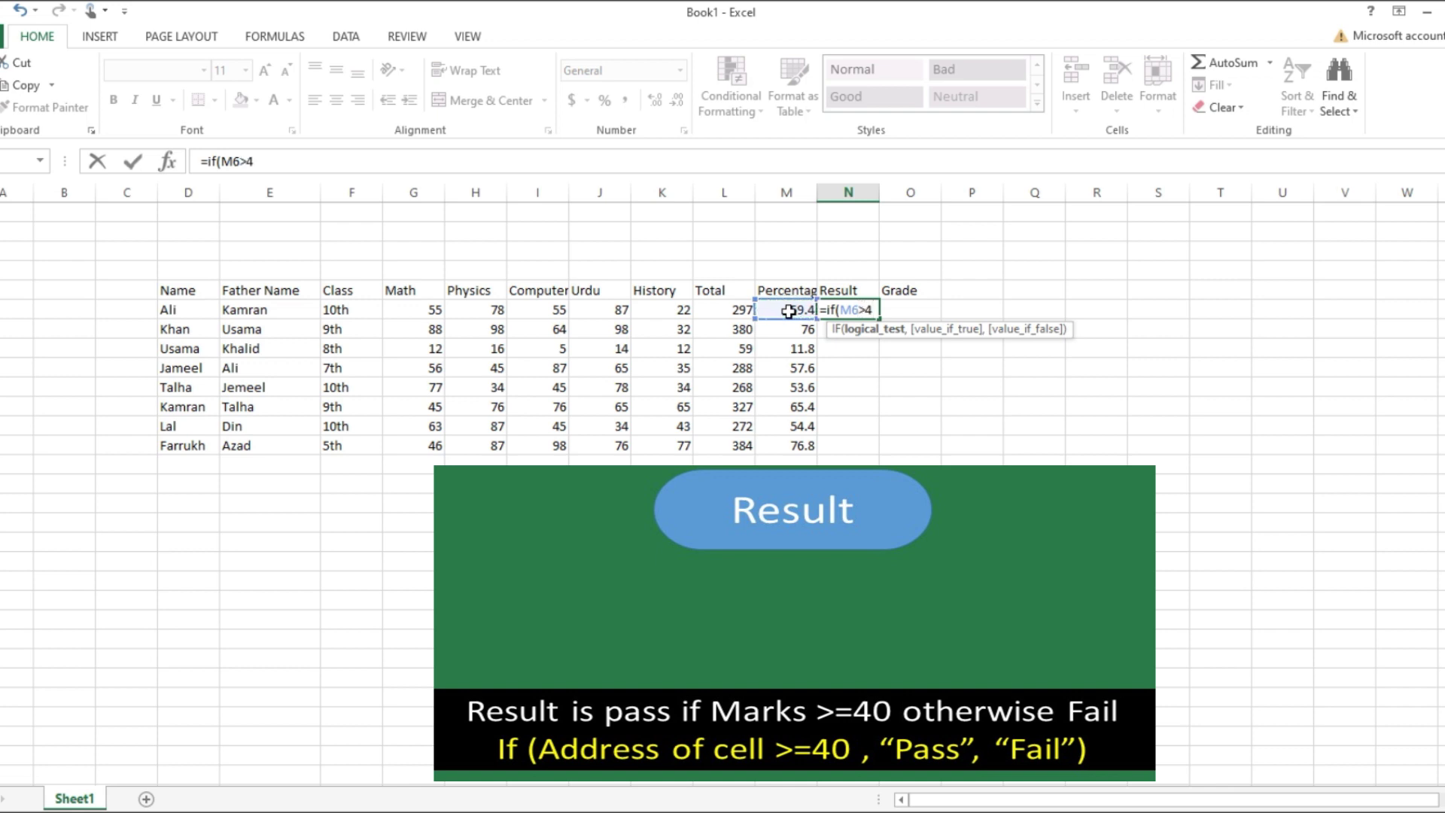
pyautogui.press('BackSpace')
pyautogui.write('=40,"')
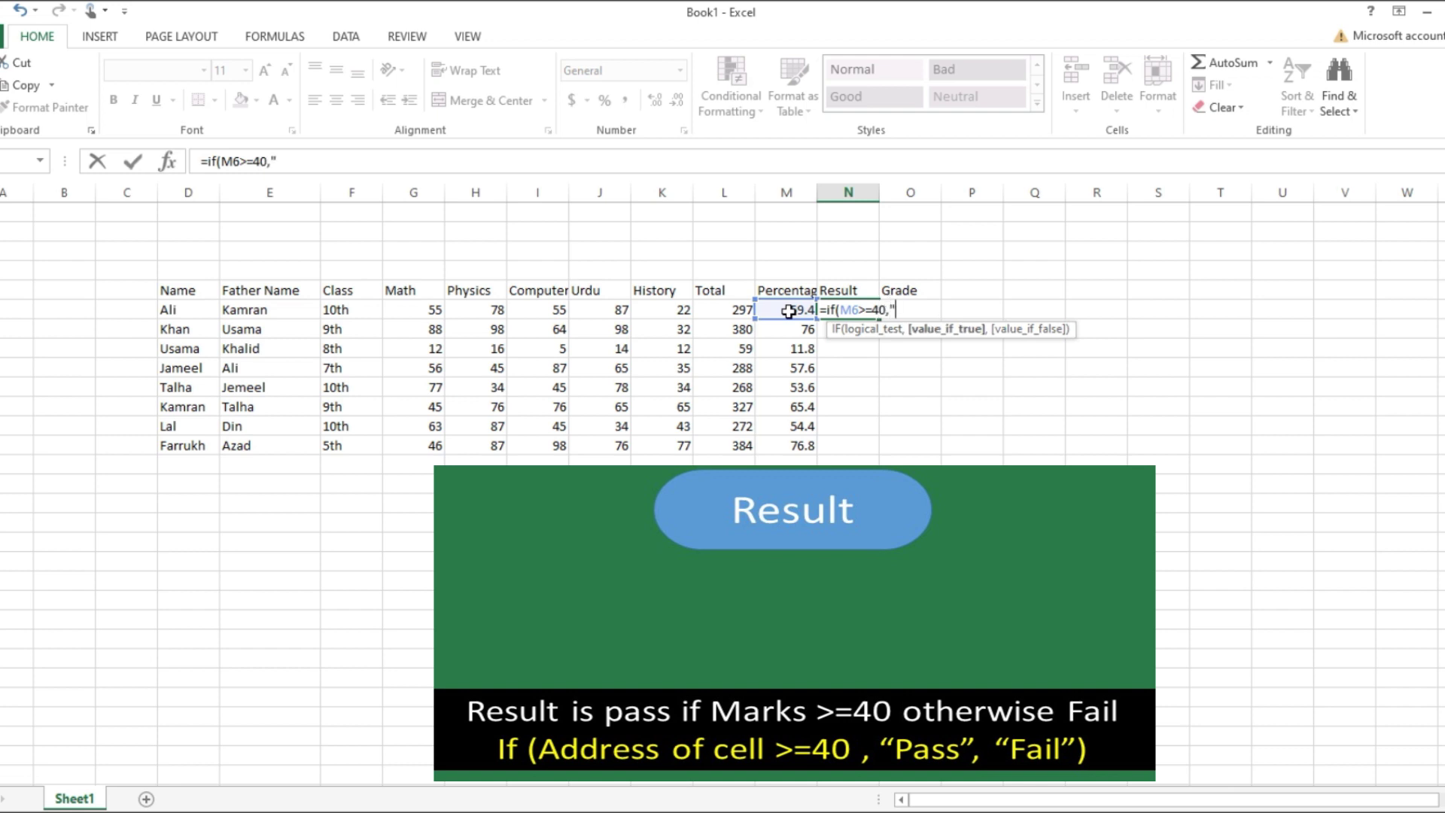
pyautogui.write('A",')
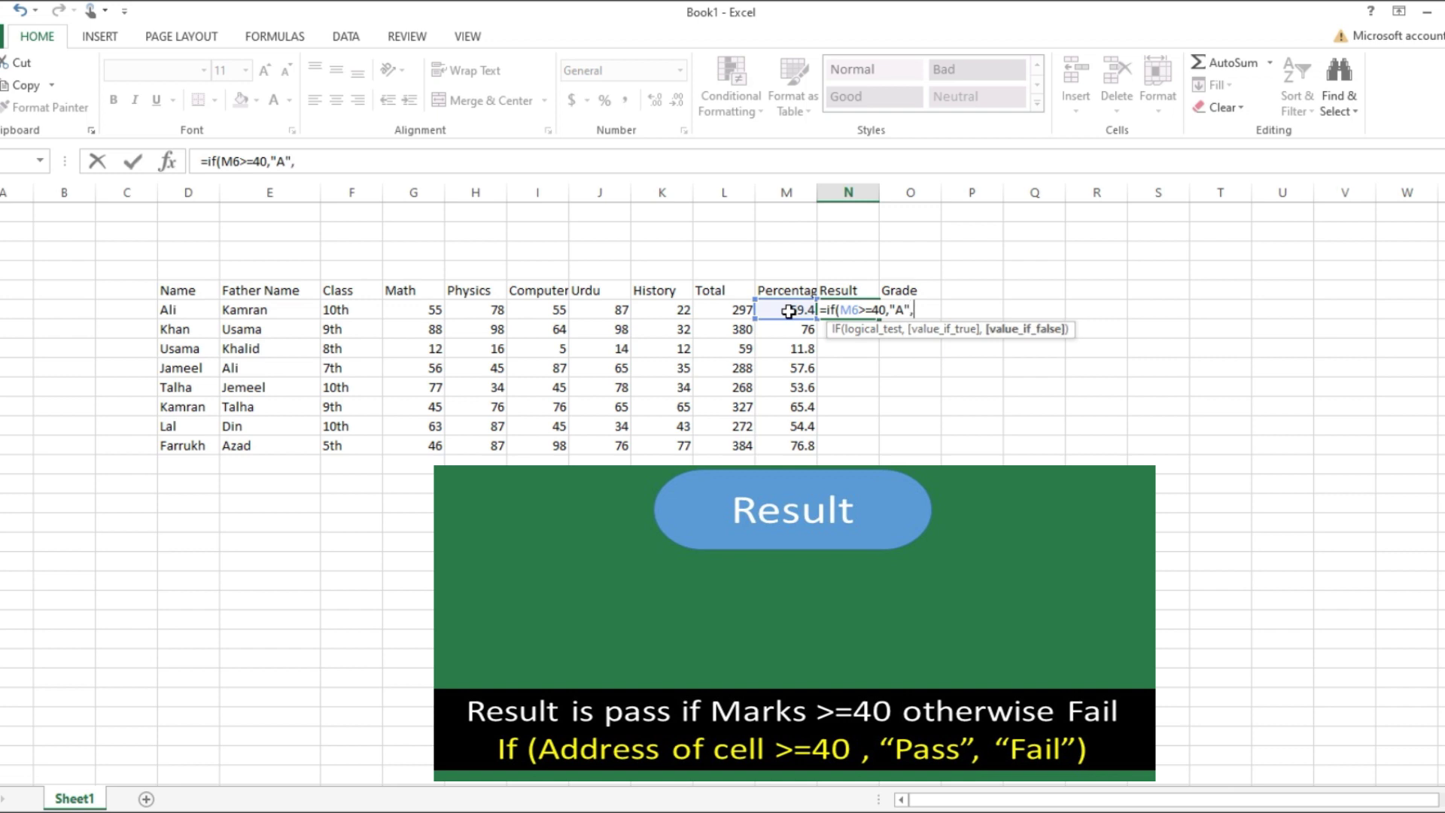
pyautogui.press('BackSpace')
pyautogui.press('BackSpace')
pyautogui.press('BackSpace')
pyautogui.press('BackSpace')
pyautogui.write('Pa')
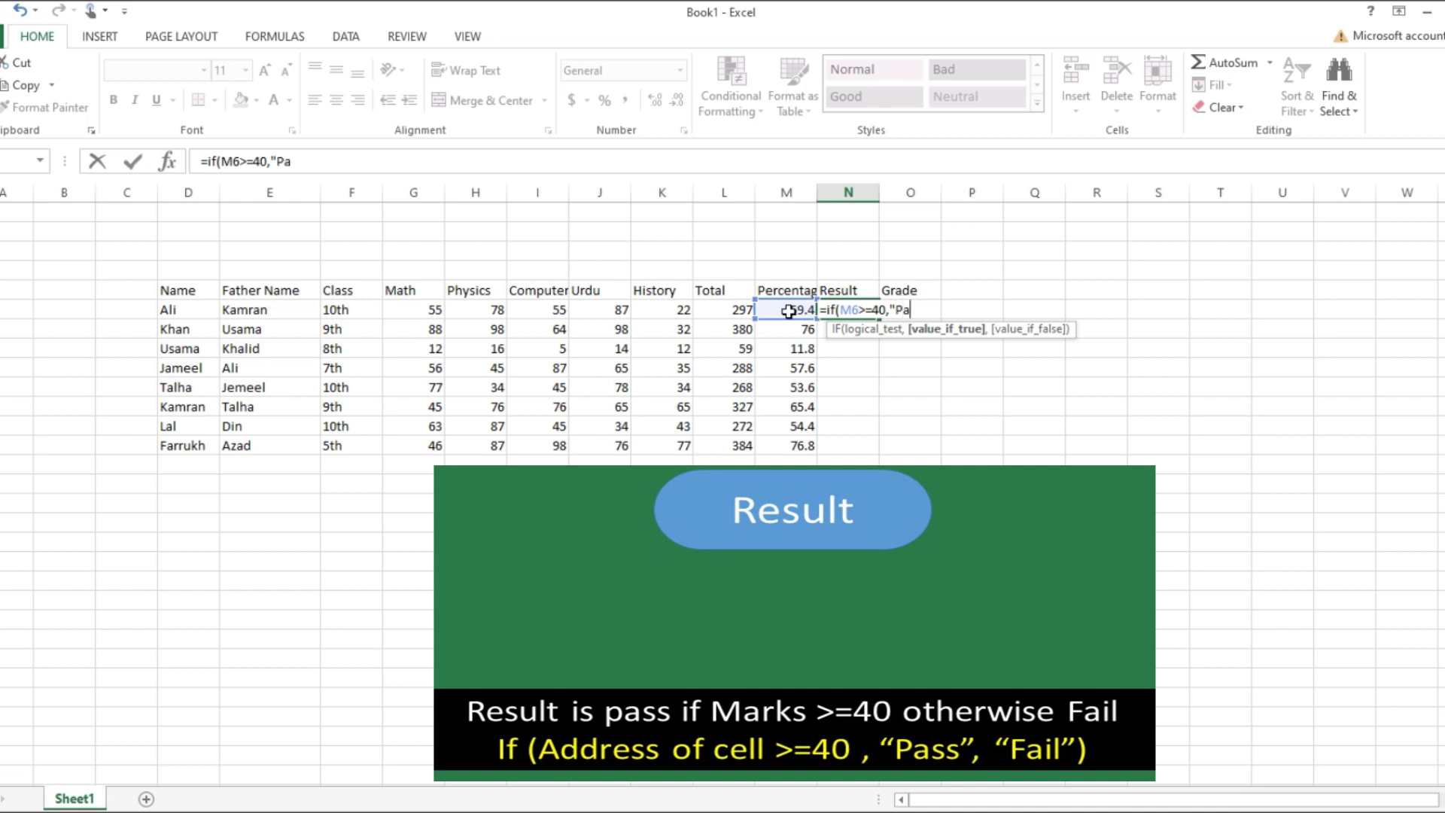
pyautogui.write('ss",')
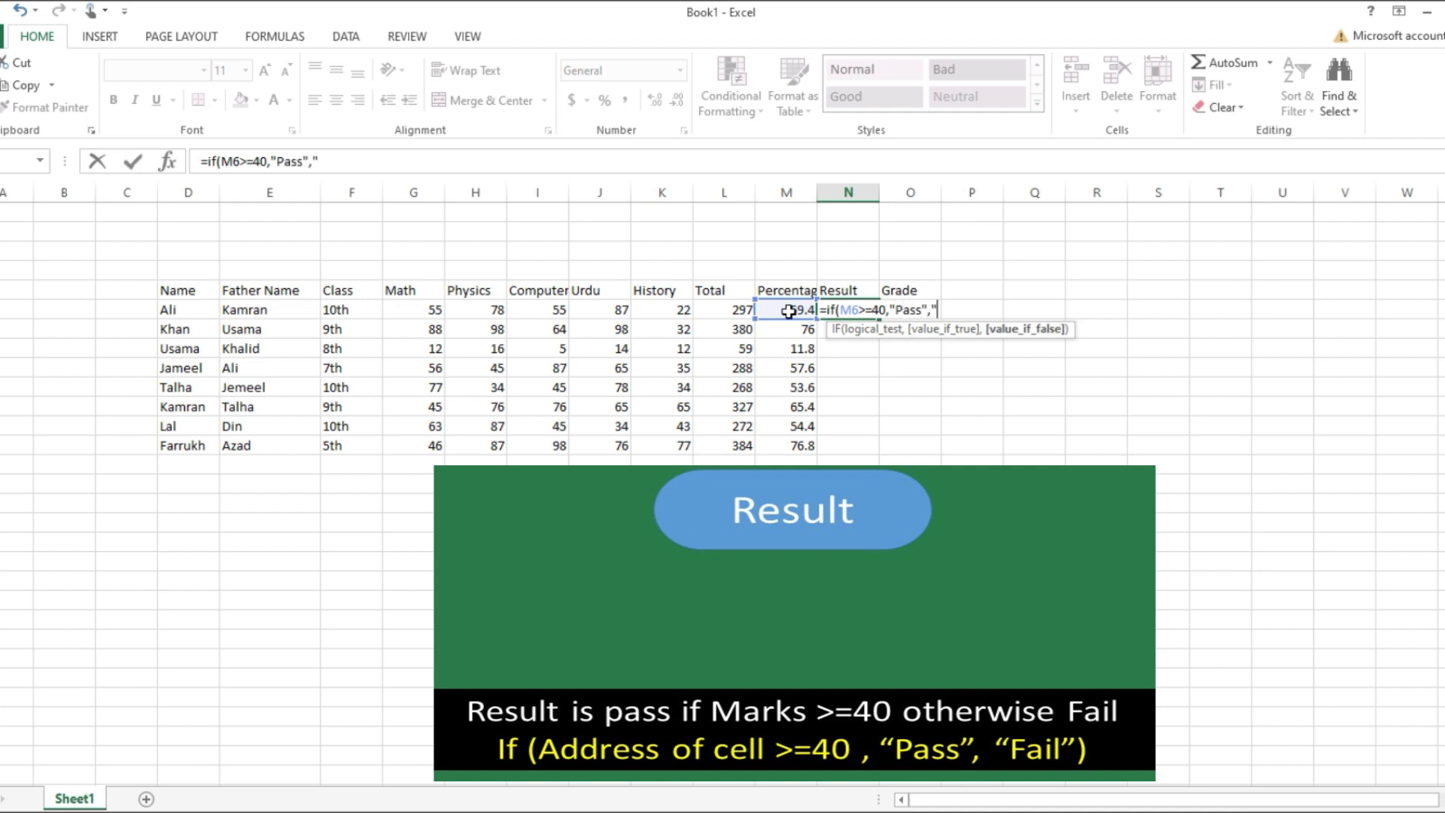
pyautogui.write('"Fail')
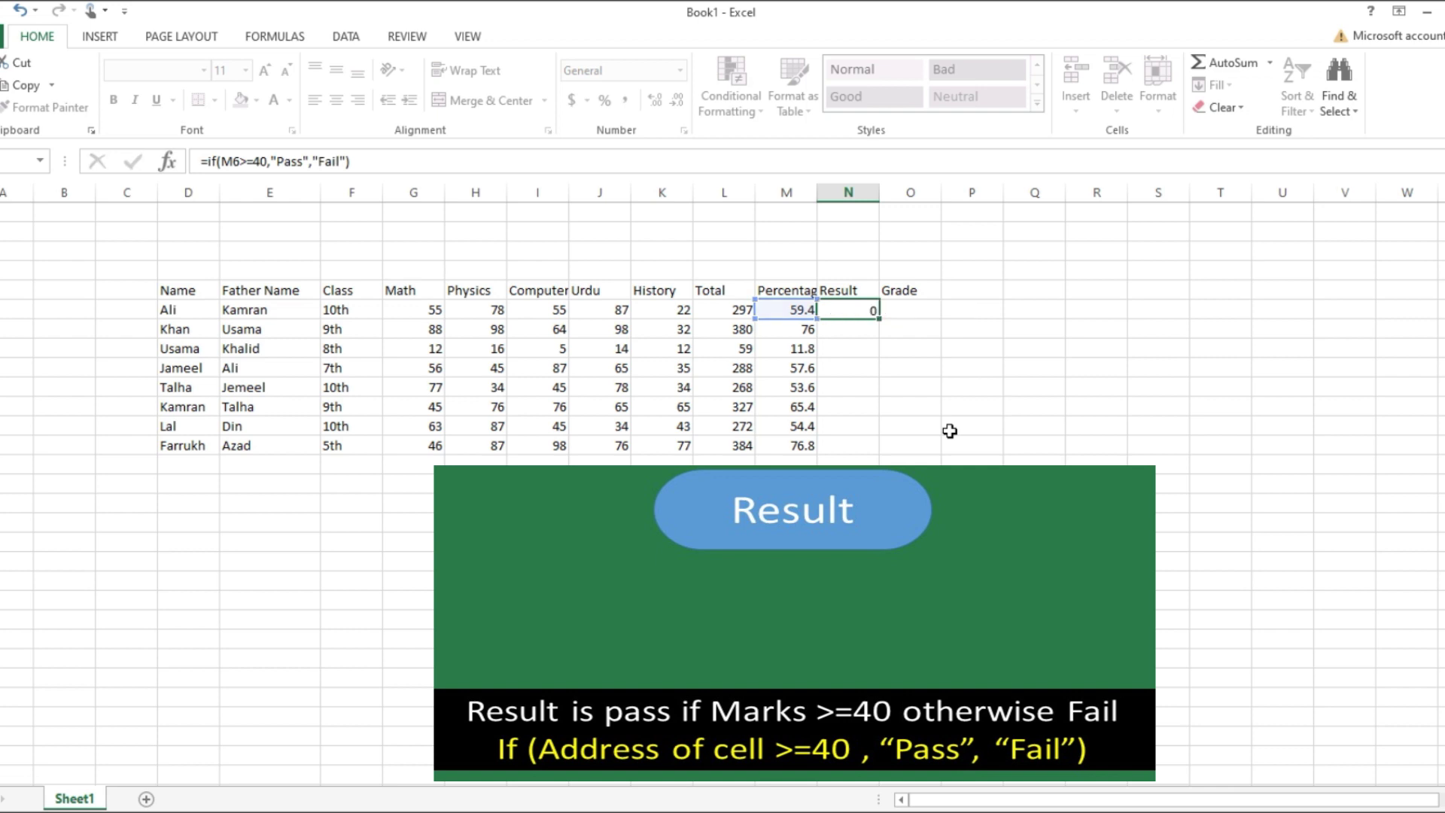
pyautogui.press('Return')
# Step: Enter =IF(M7>=40,"Pass","fail") in Result cell N7 and fill the formula down to N13
pyautogui.write('=if(')
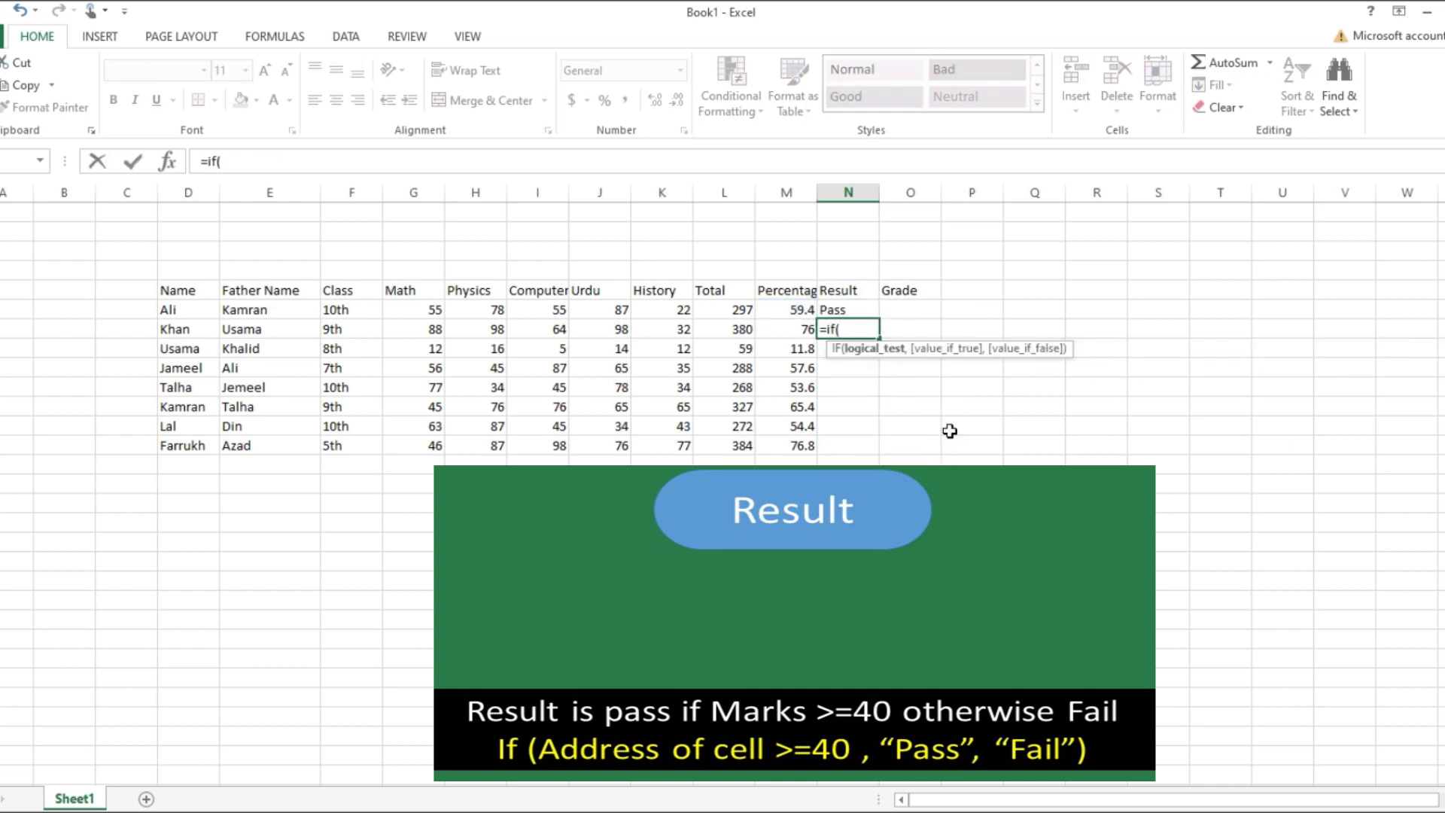
pyautogui.click(787, 335)
pyautogui.write('>=40,"')
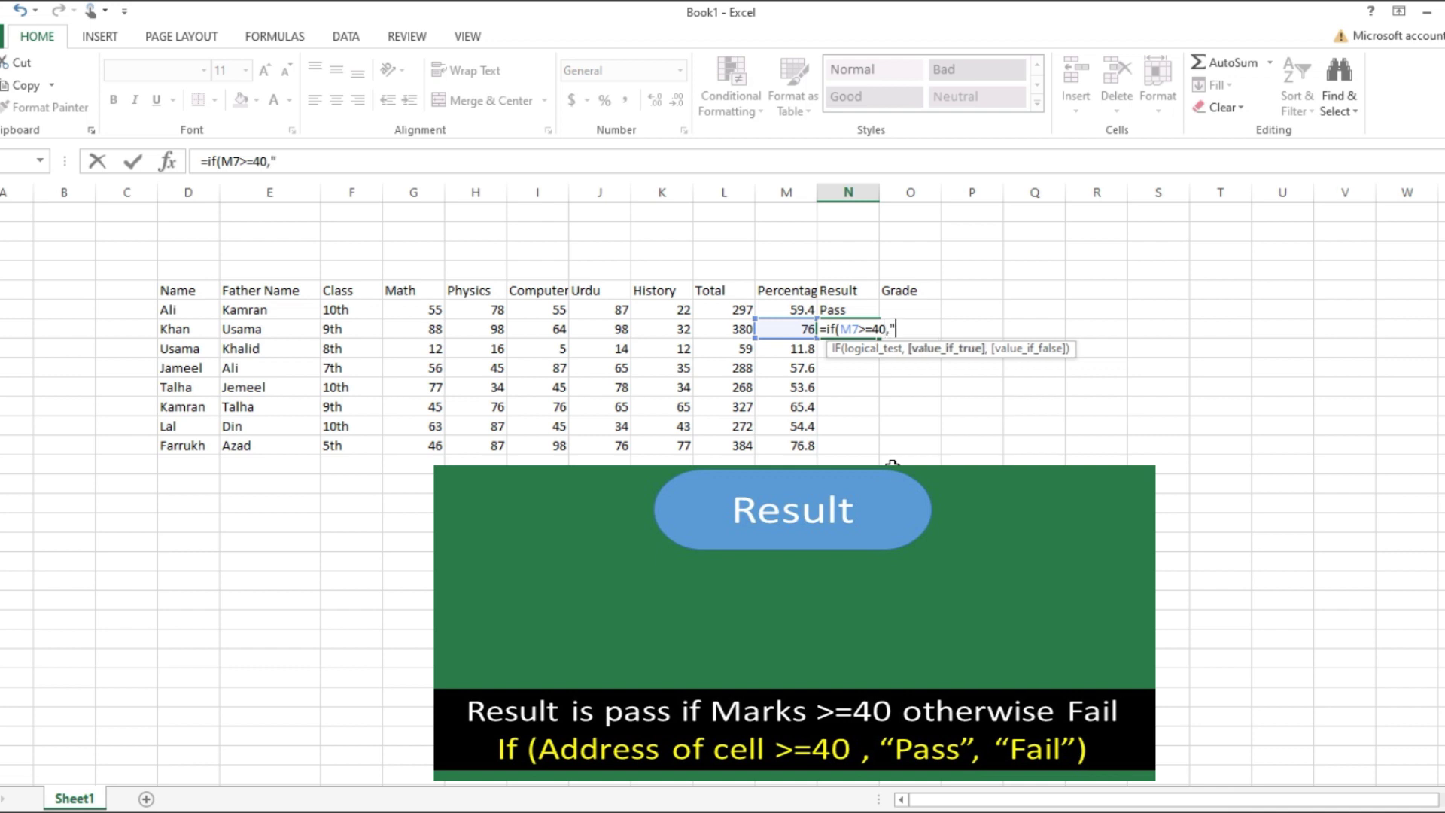
pyautogui.write('Pass","fail"')
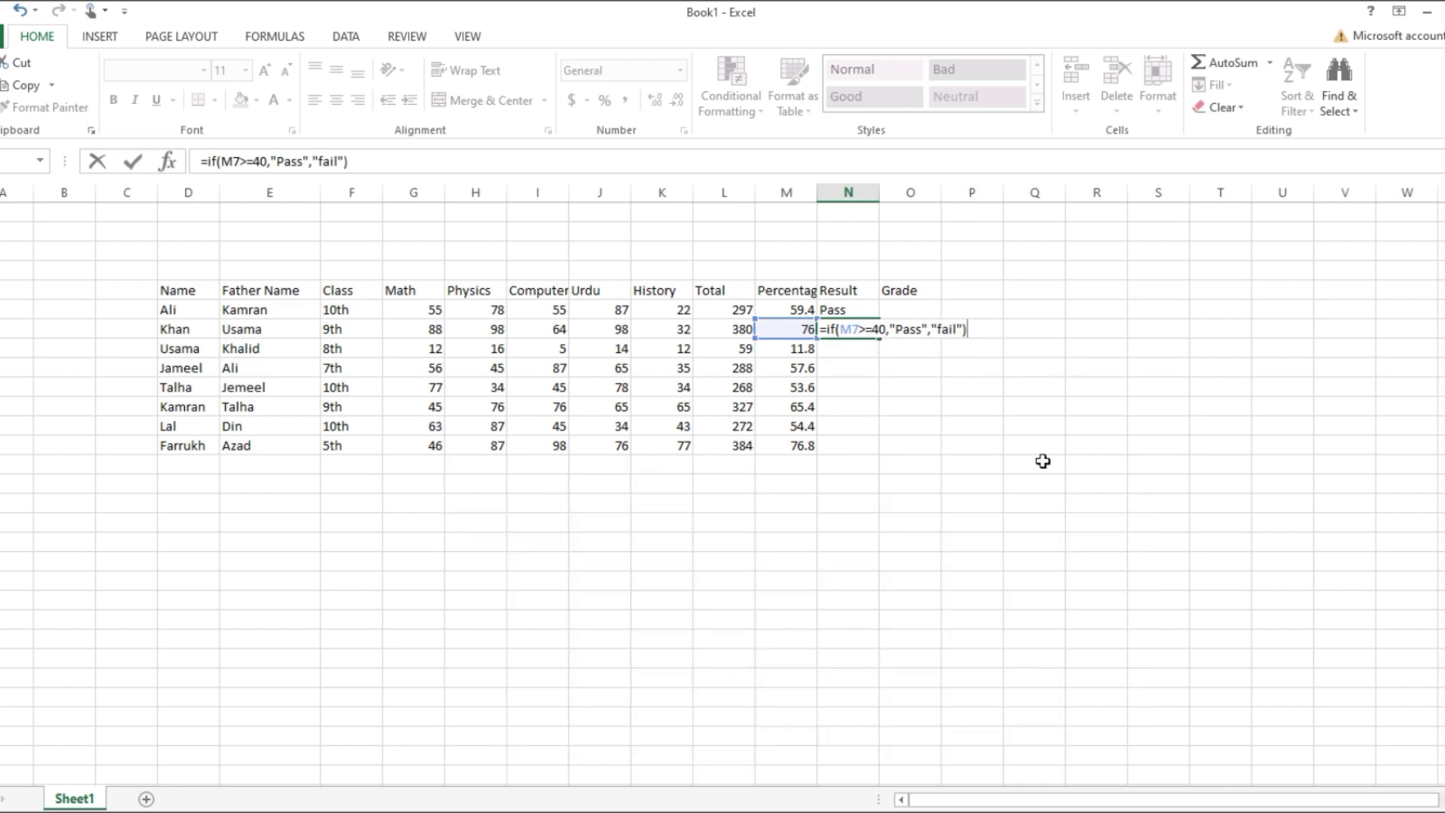
pyautogui.press('Return')
pyautogui.click(855, 329)
pyautogui.moveTo(880, 338); pyautogui.dragTo(874, 449)
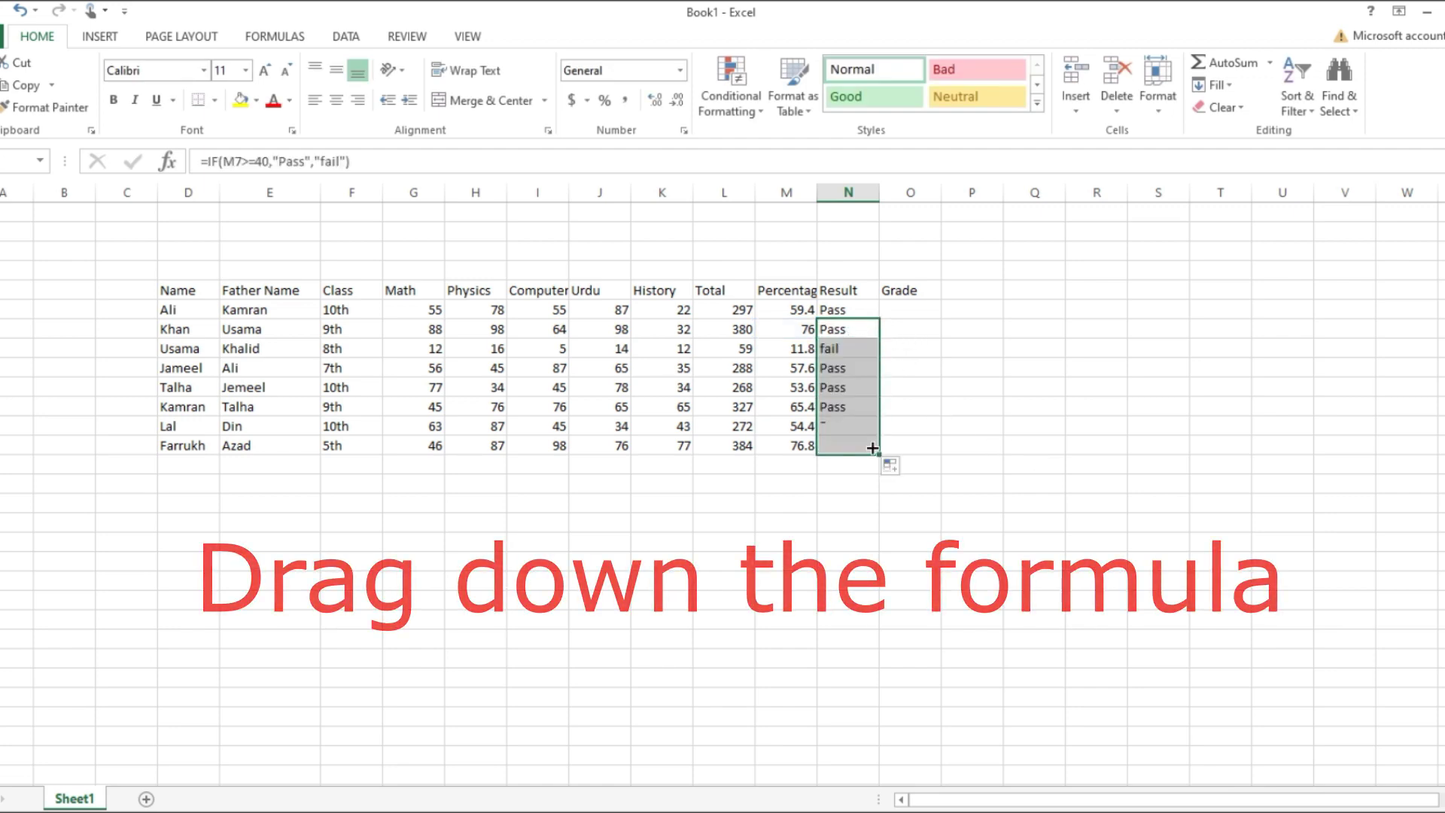
# Step: Begin a nested IF formula in Grade cell O6 that returns "A" for M6>90 and "B" for M6>80
pyautogui.click(913, 314)
pyautogui.write('=if(')
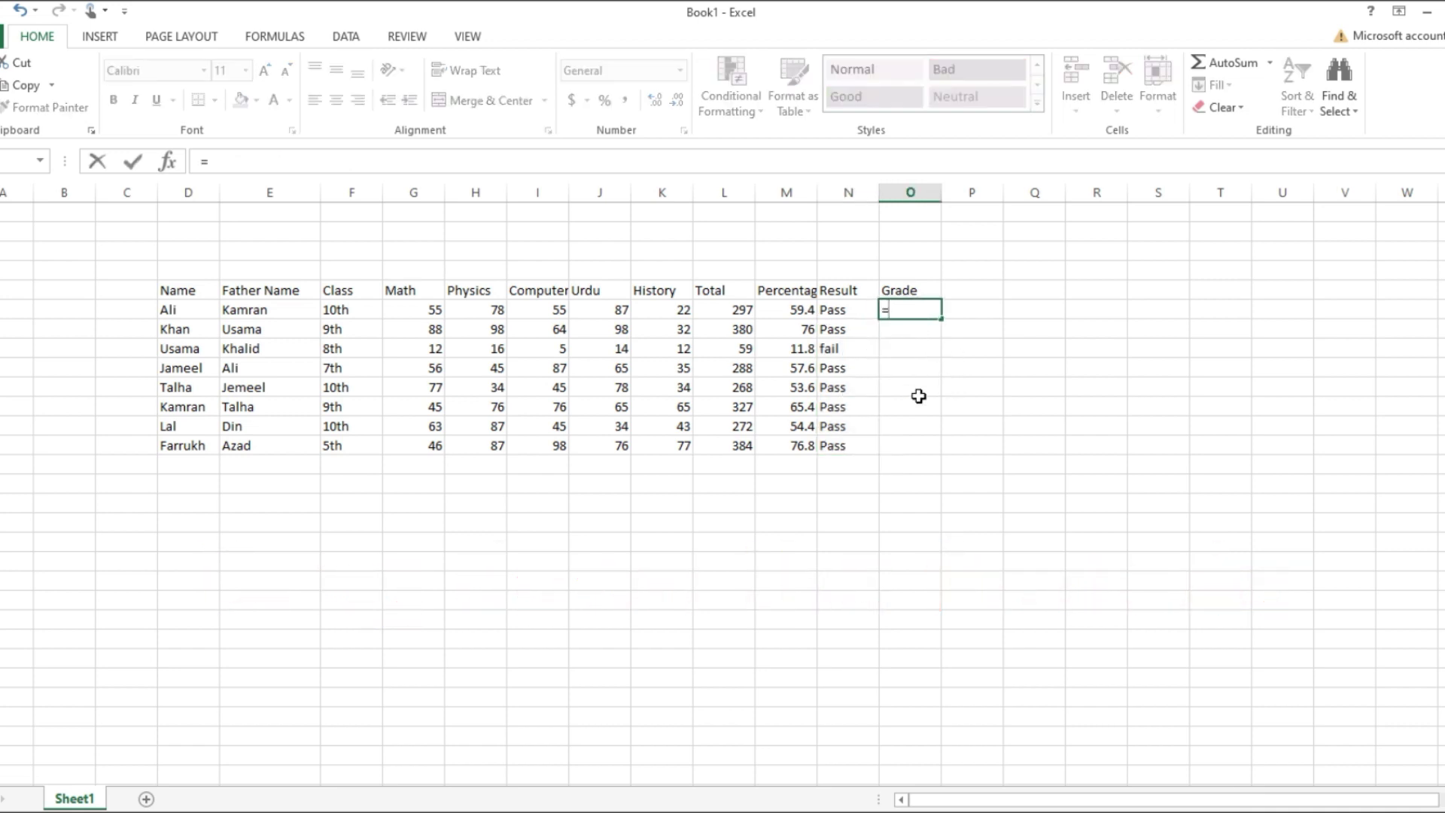
pyautogui.click(796, 310)
pyautogui.write('>')
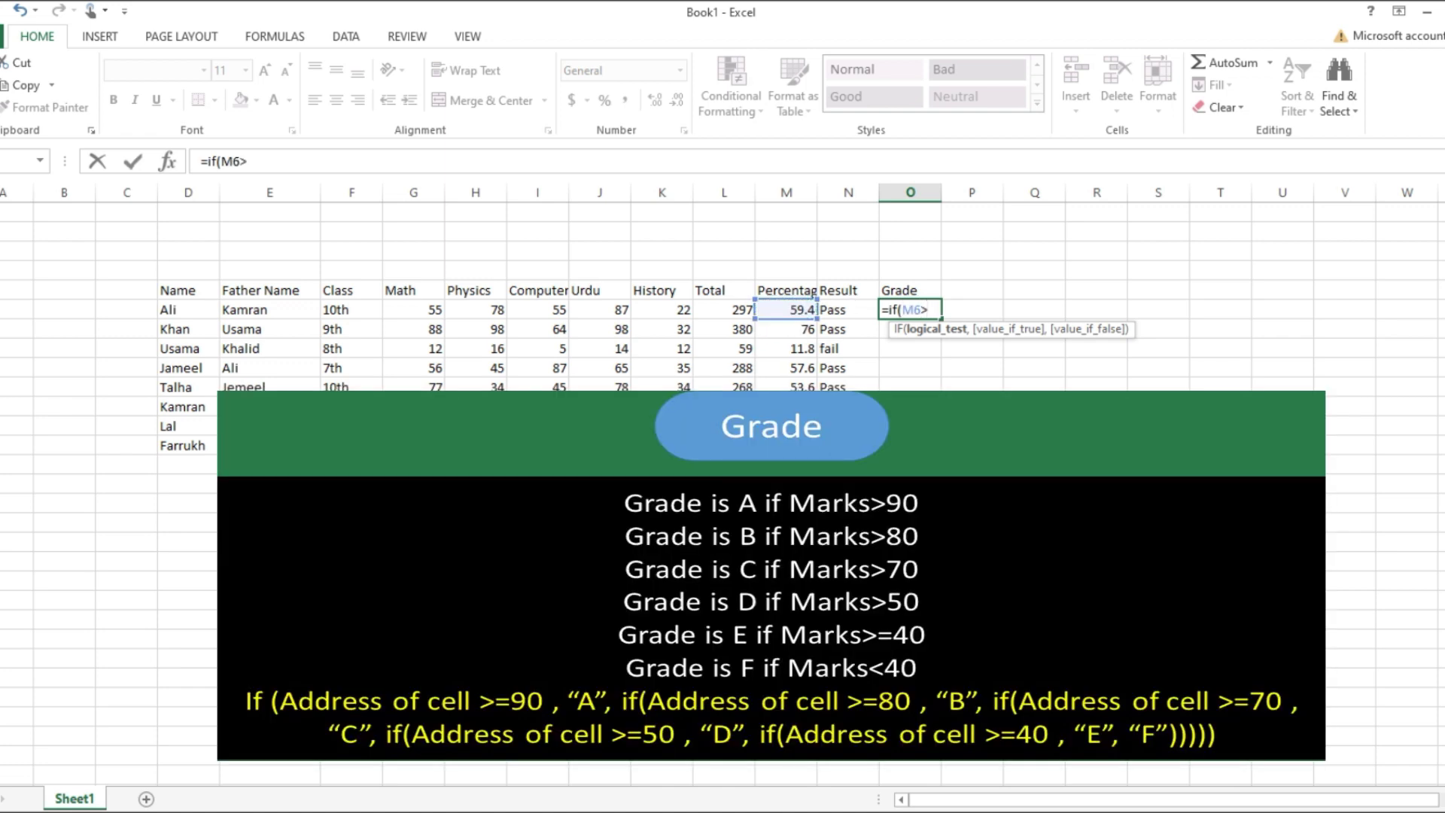
pyautogui.write('90,"A",if(')
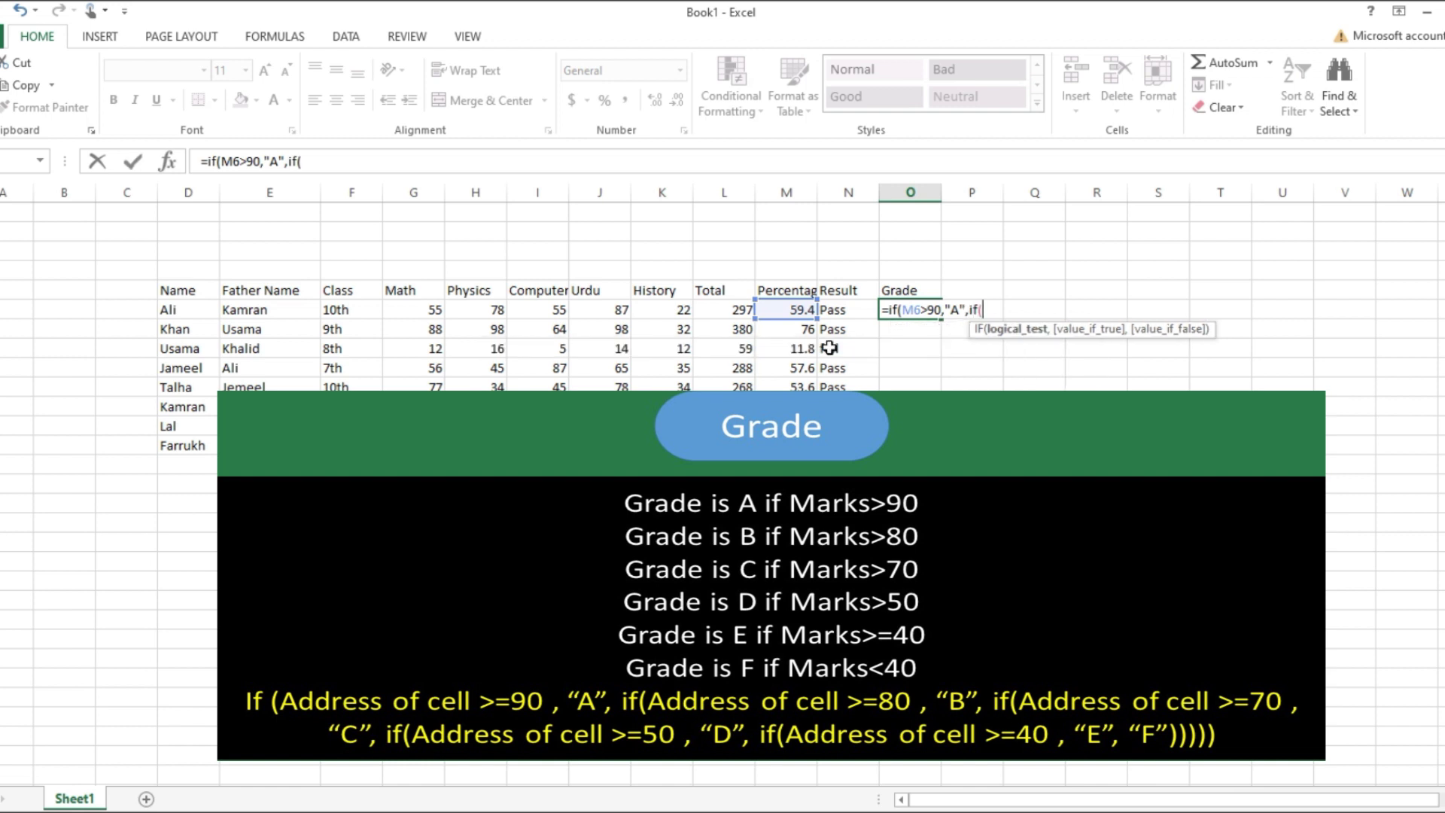
pyautogui.click(799, 310)
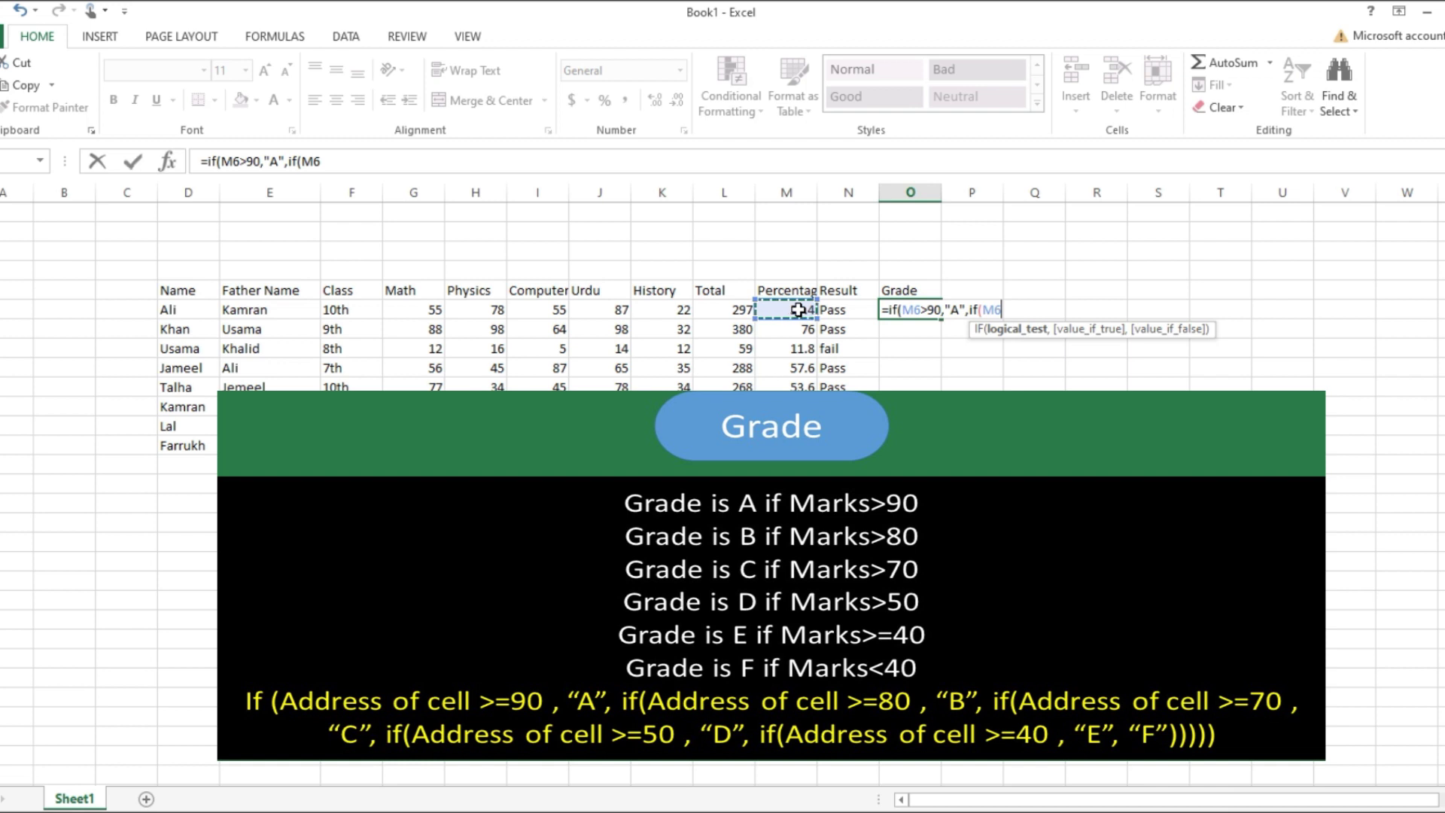
pyautogui.write('>80,')
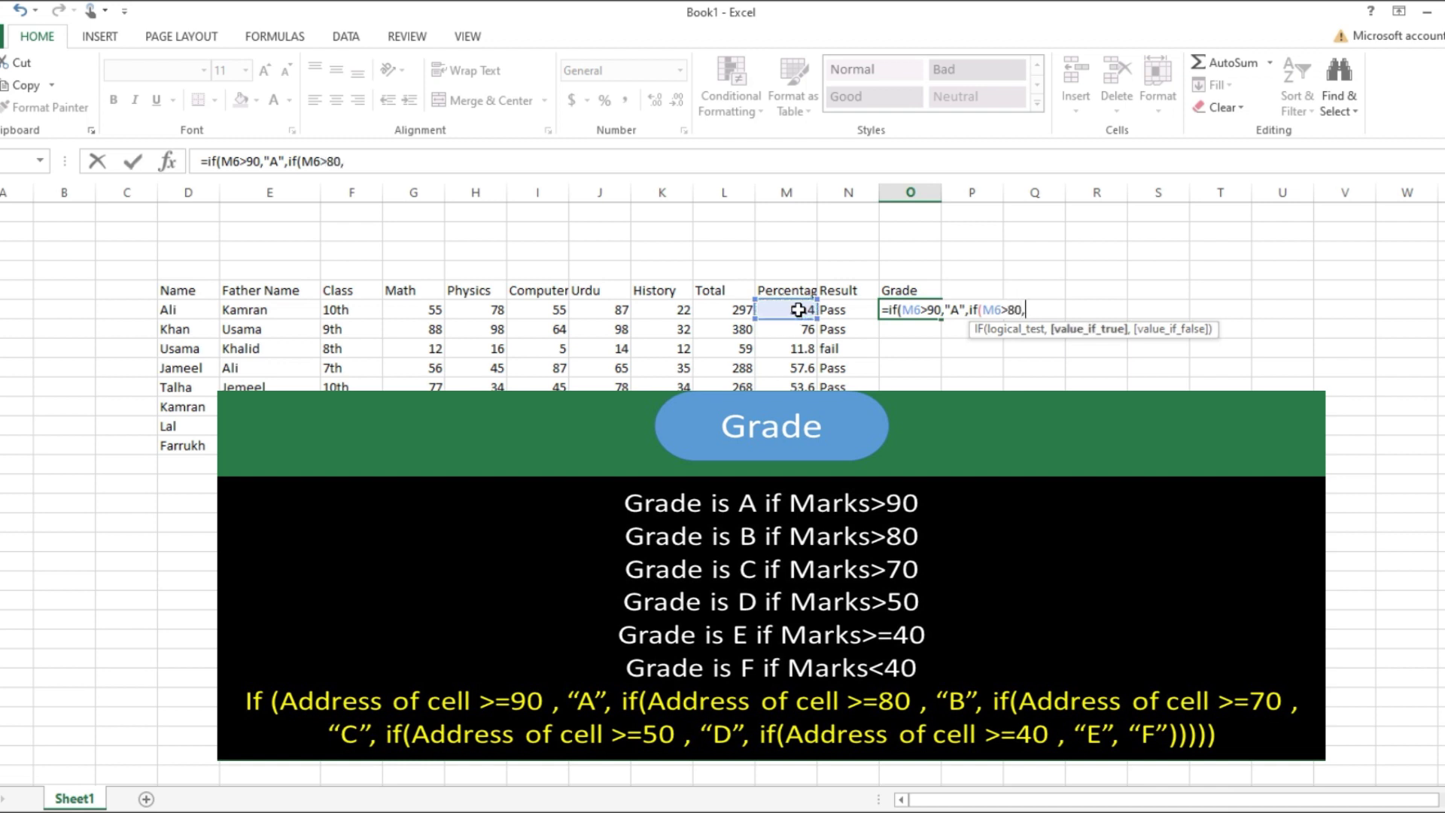
pyautogui.write('"B')
pyautogui.write('",')
# Step: Extend the Grade formula in O6 with nested IFs returning "C" for M6>70 and "D" for M6>55
pyautogui.write('if(')
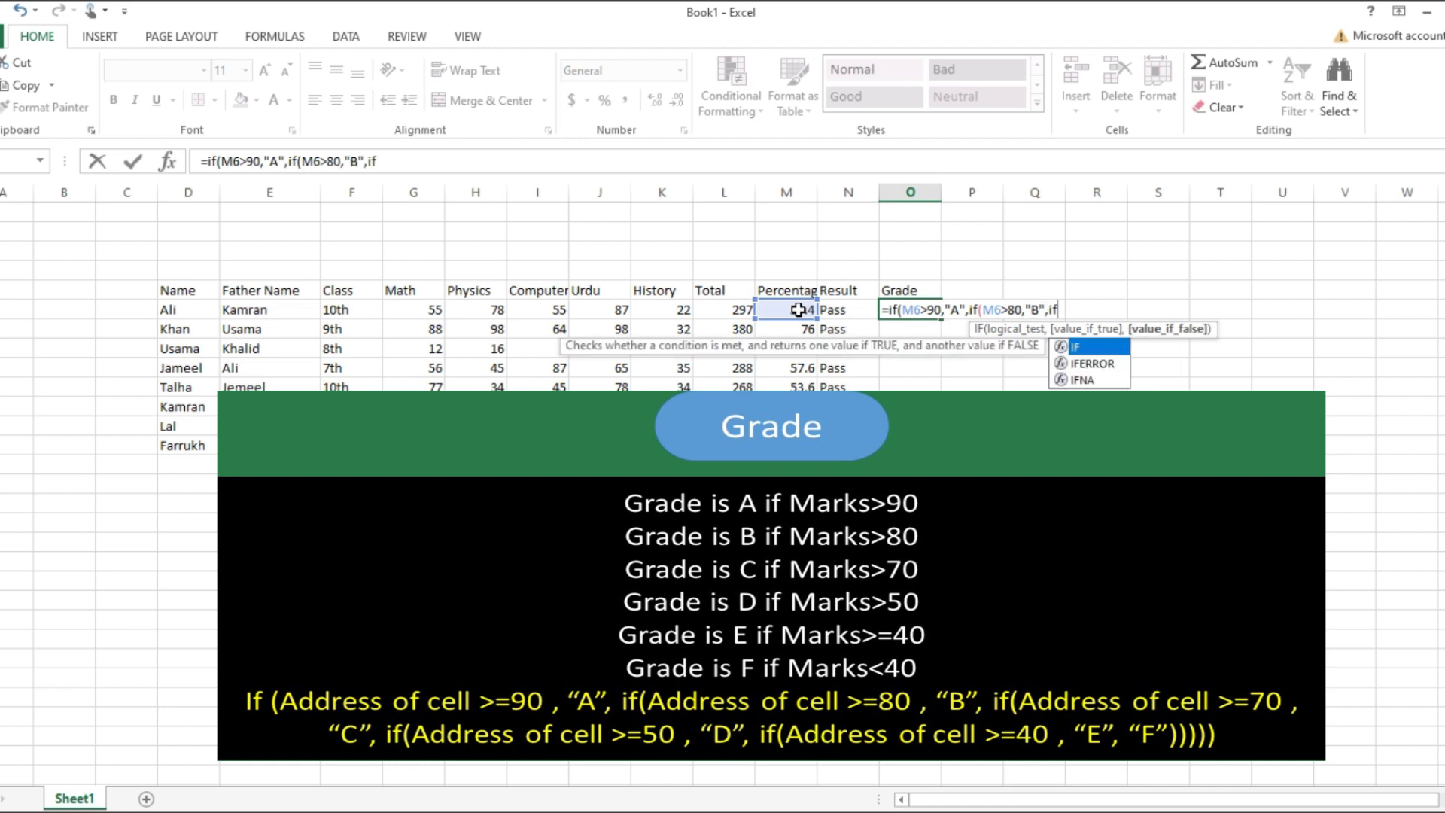
pyautogui.click(798, 310)
pyautogui.write('>')
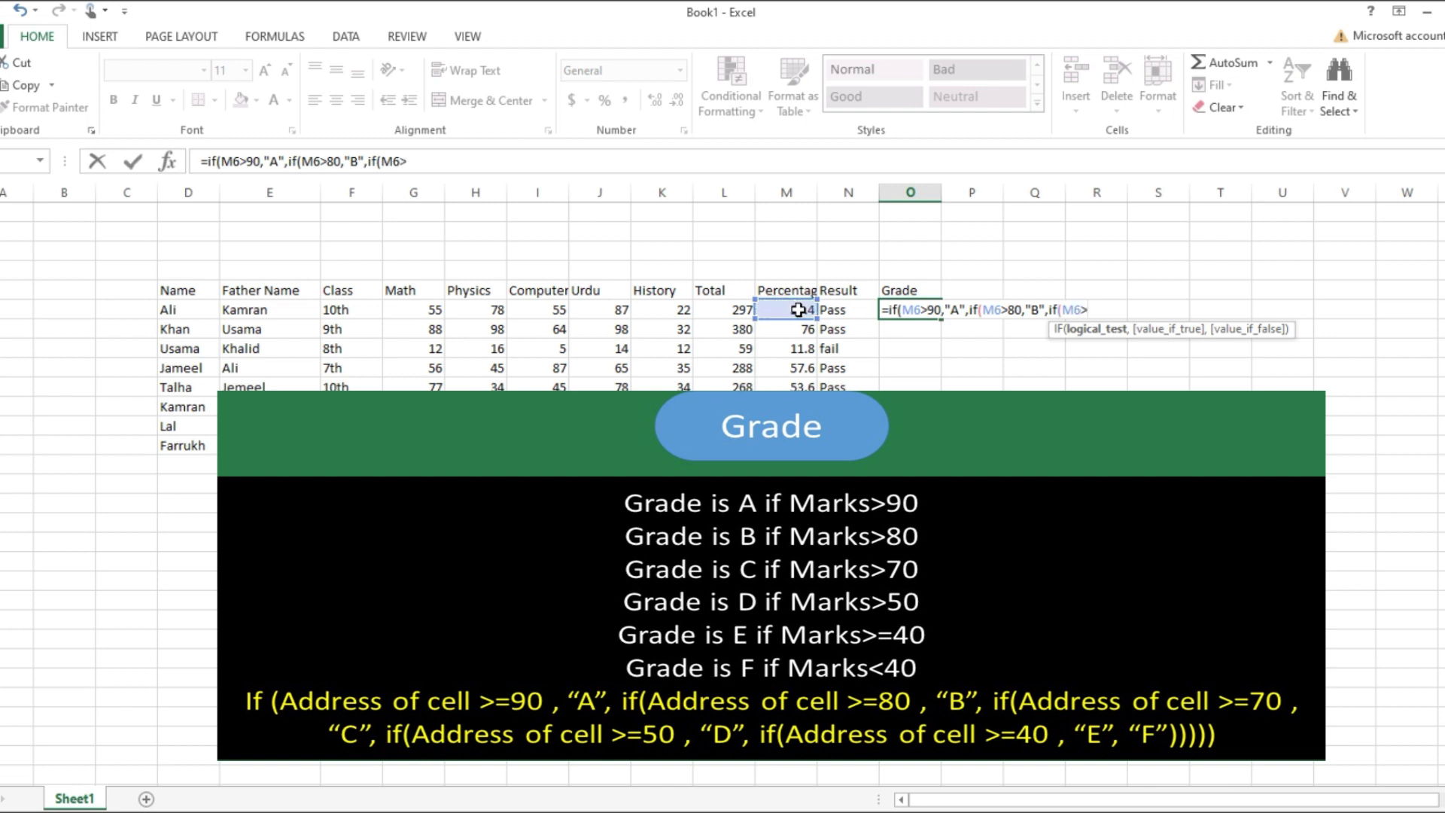
pyautogui.write('70')
pyautogui.write(',')
pyautogui.write('"C"')
pyautogui.write(',')
pyautogui.write('if(')
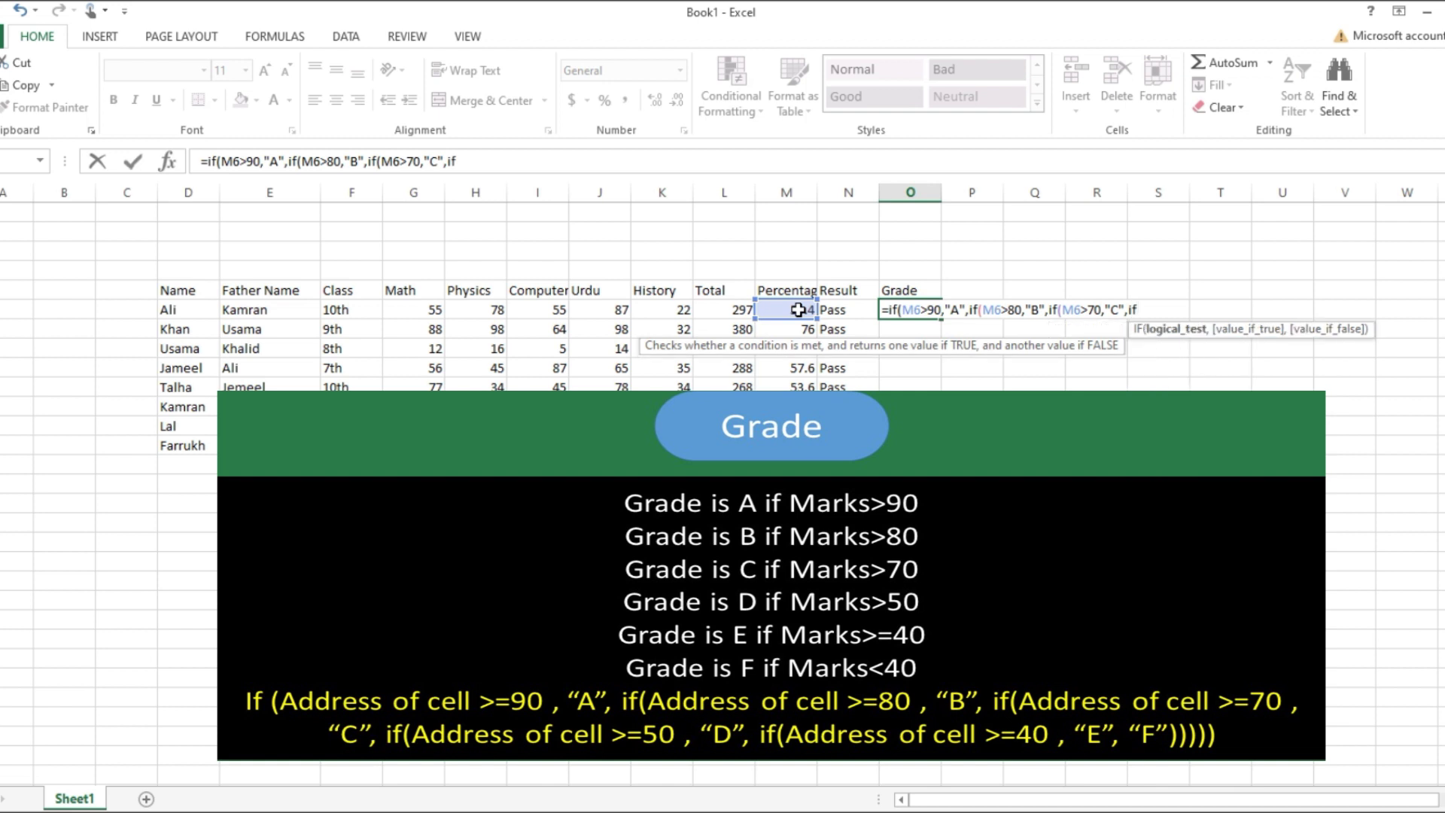
pyautogui.click(798, 309)
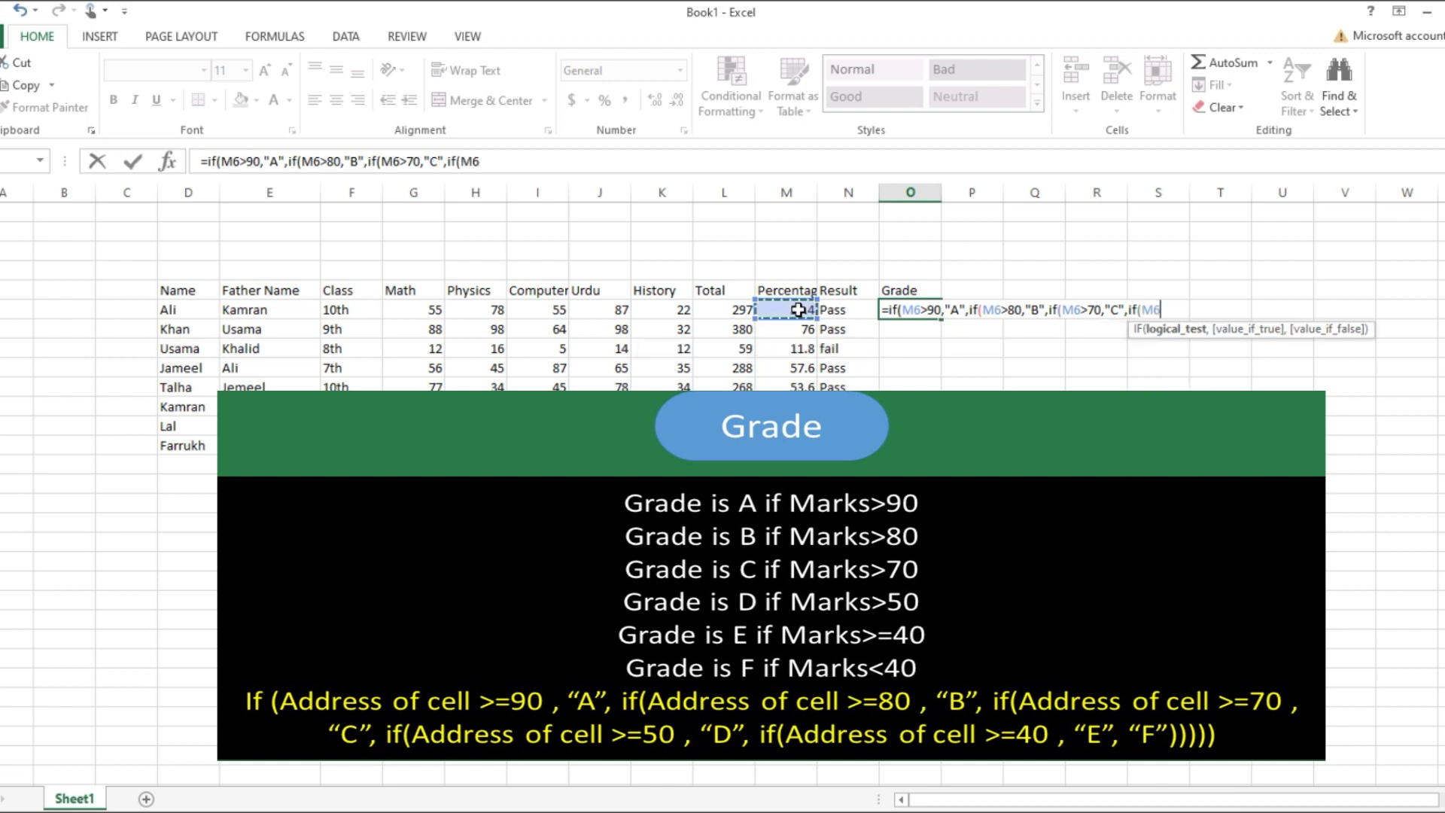
pyautogui.write('>')
pyautogui.write('5')
pyautogui.write('5')
pyautogui.write(',')
pyautogui.write('"D')
pyautogui.write('",')
# Step: Complete the Grade formula in O6 with a last IF returning "E" for M6>=40 and otherwise "F", closing all five parentheses
pyautogui.write('if(')
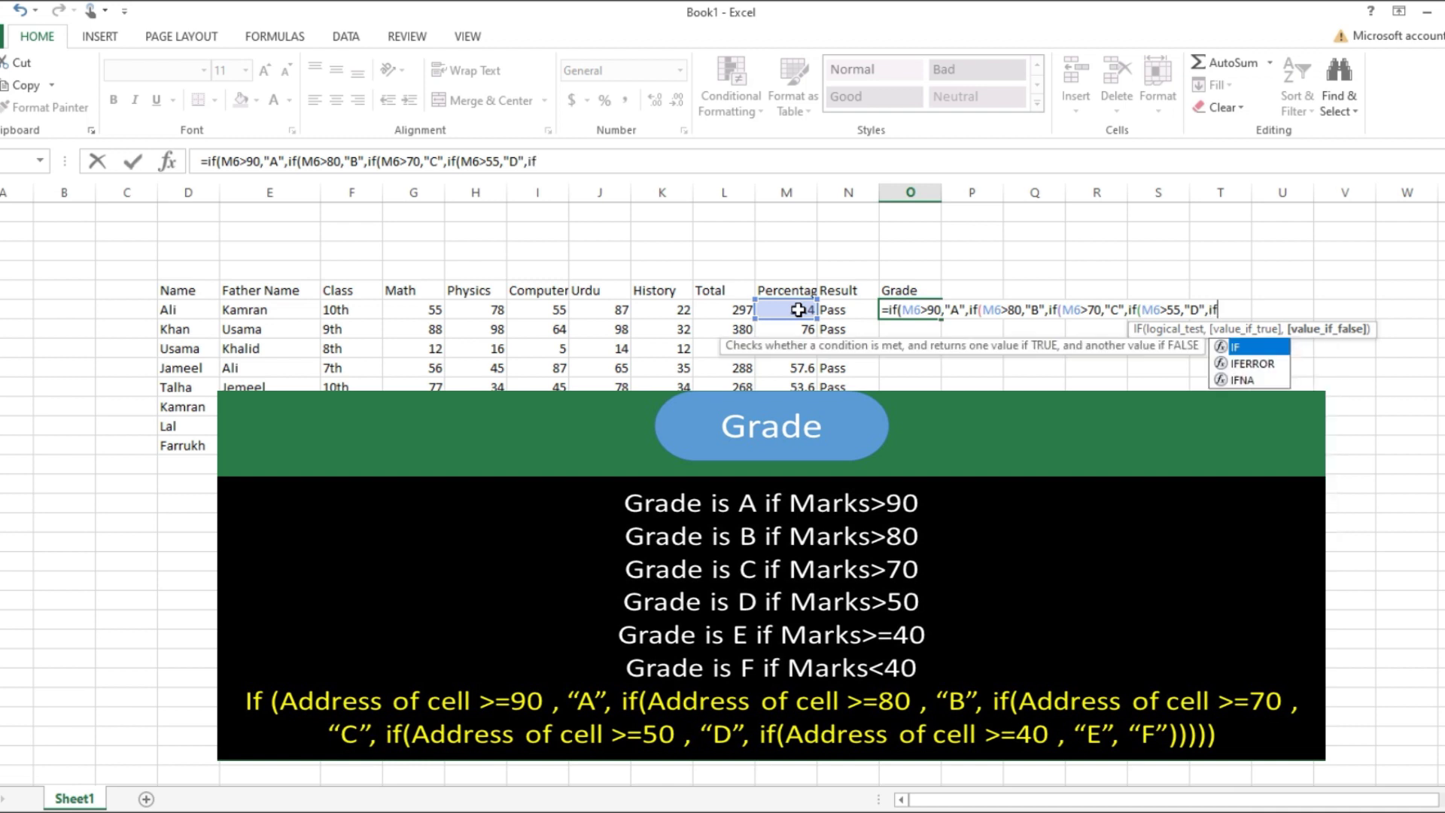
pyautogui.click(799, 309)
pyautogui.write('>')
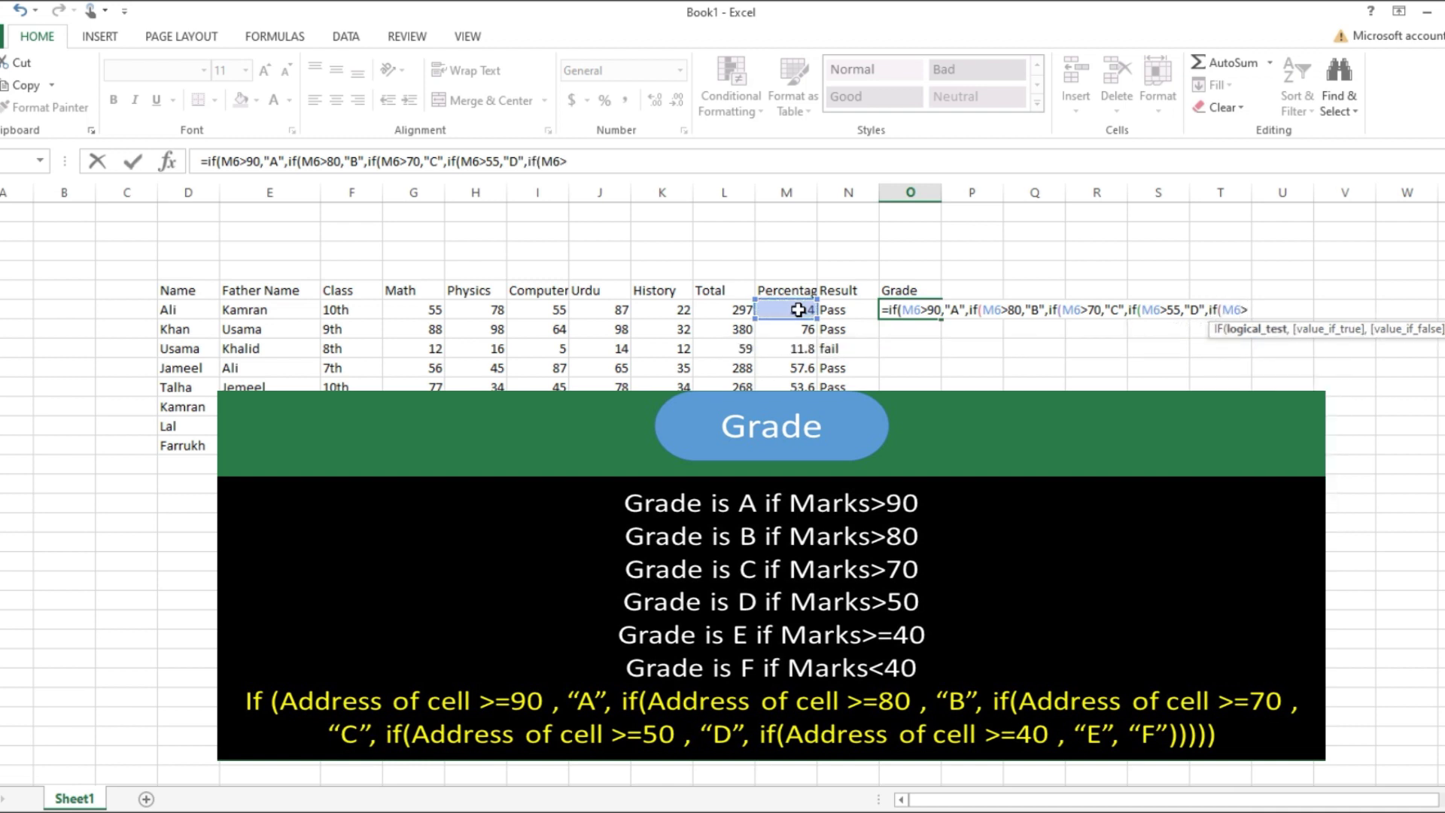
pyautogui.write('=40,')
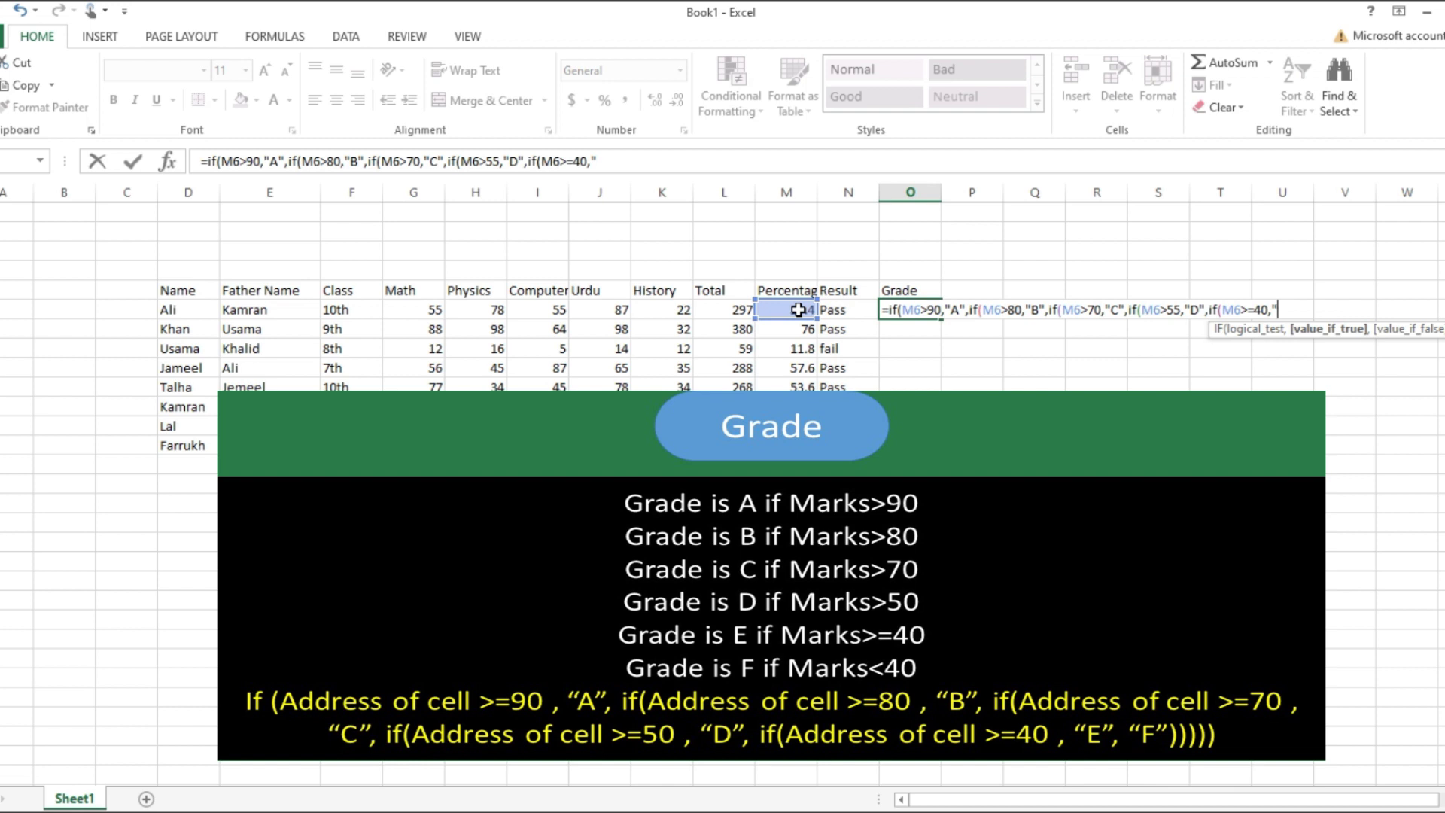
pyautogui.write('"E",')
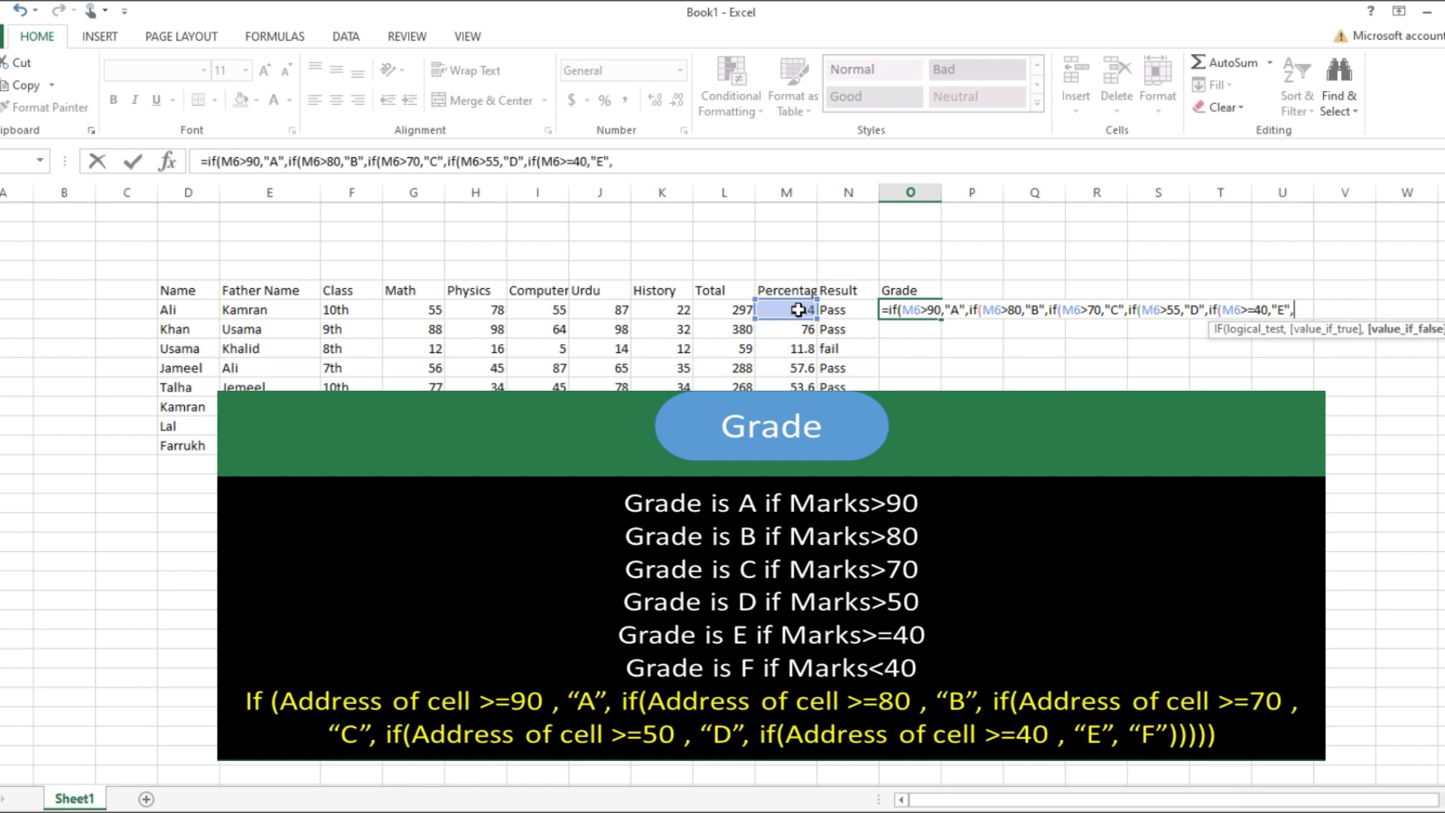
pyautogui.write('"F')
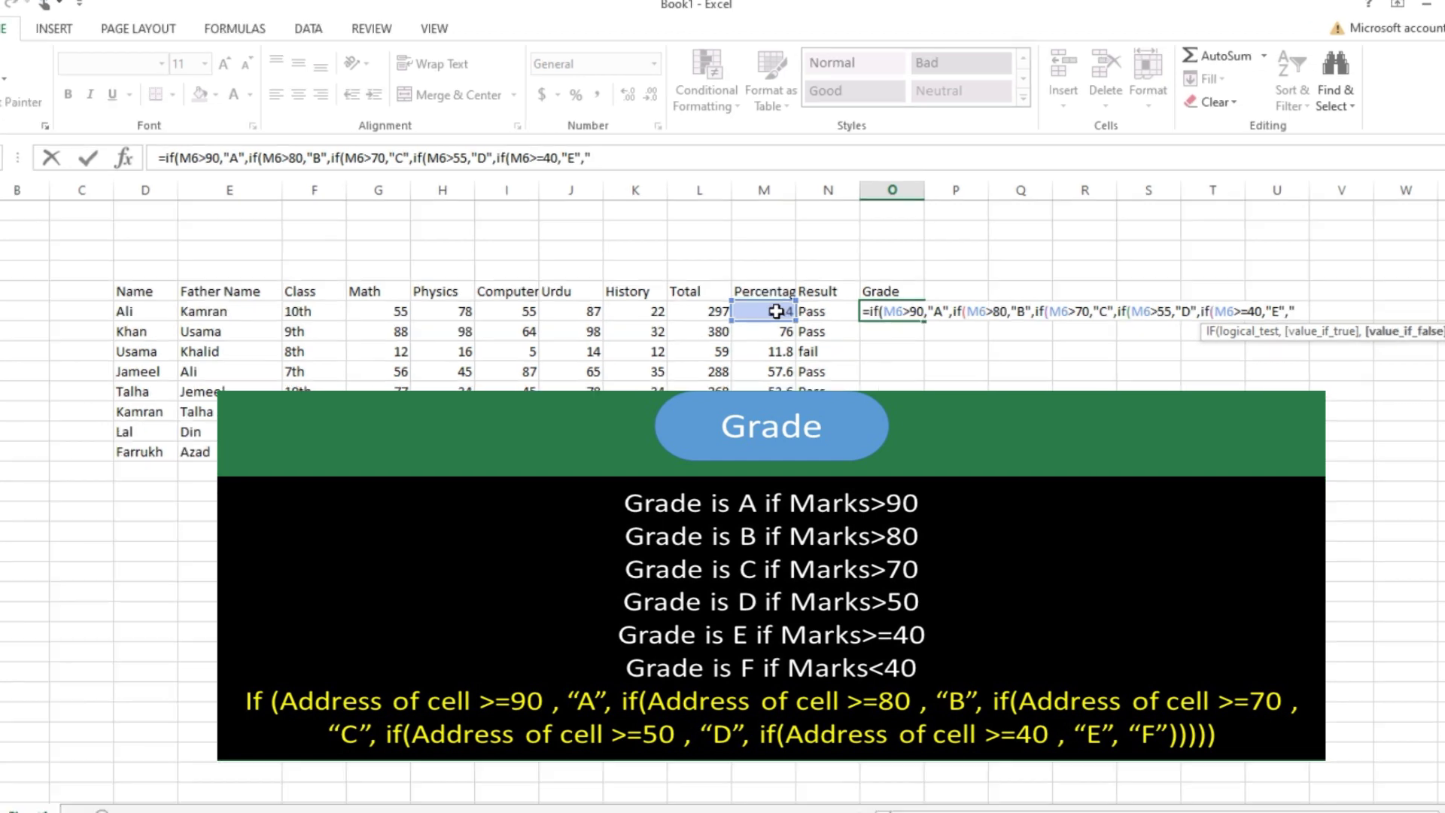
pyautogui.write('"')
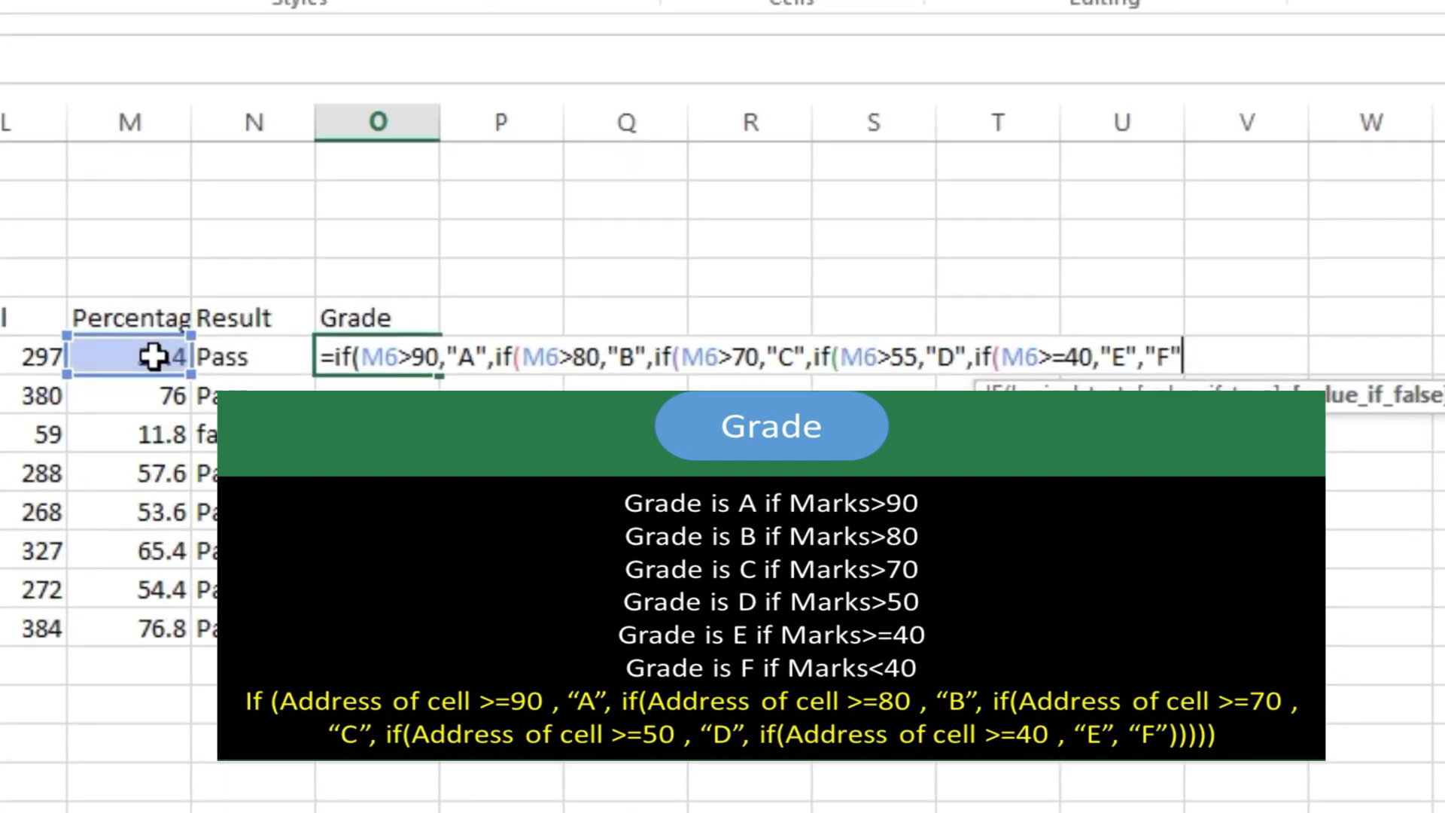
pyautogui.write(')')
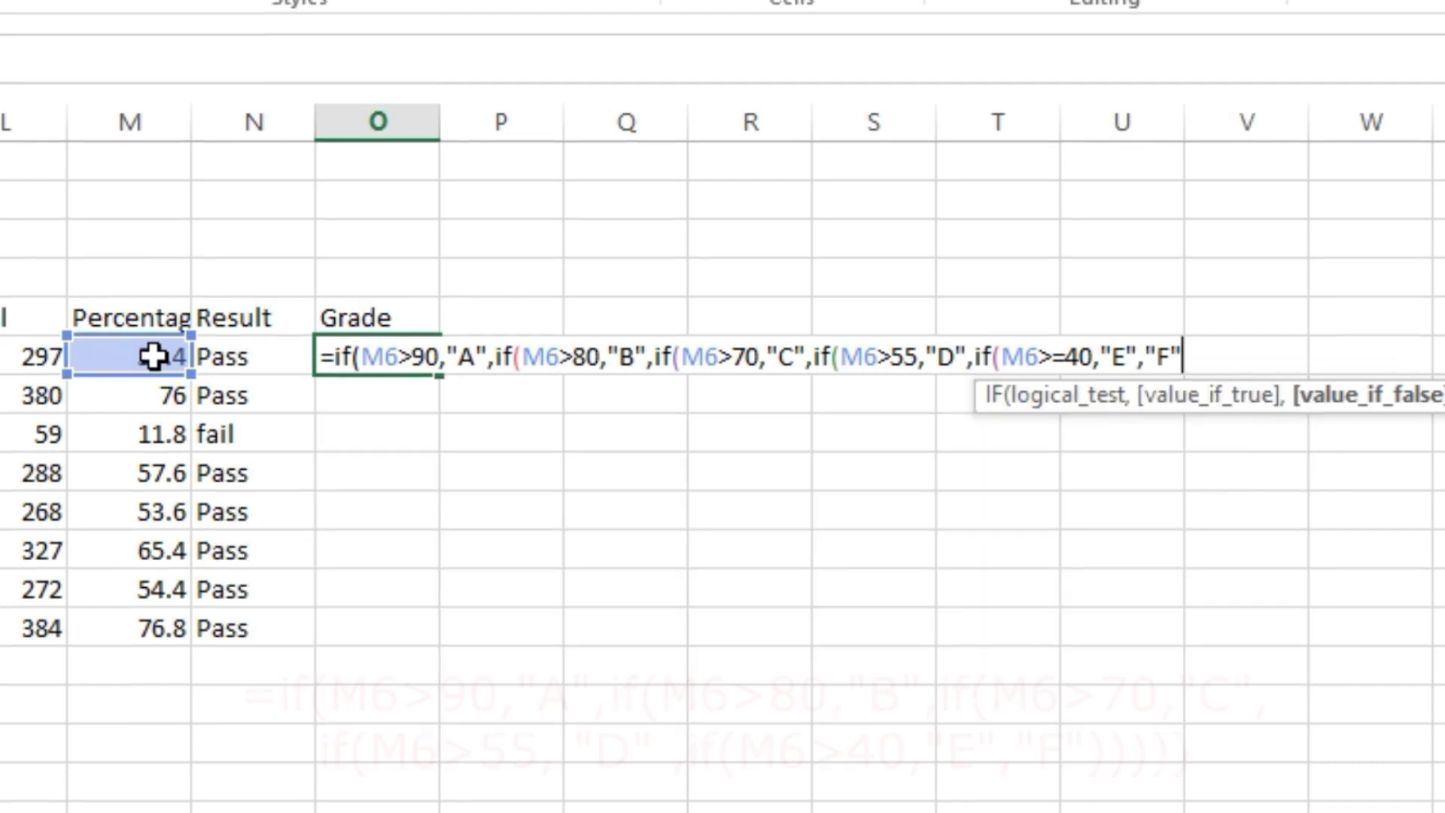
pyautogui.write('))')
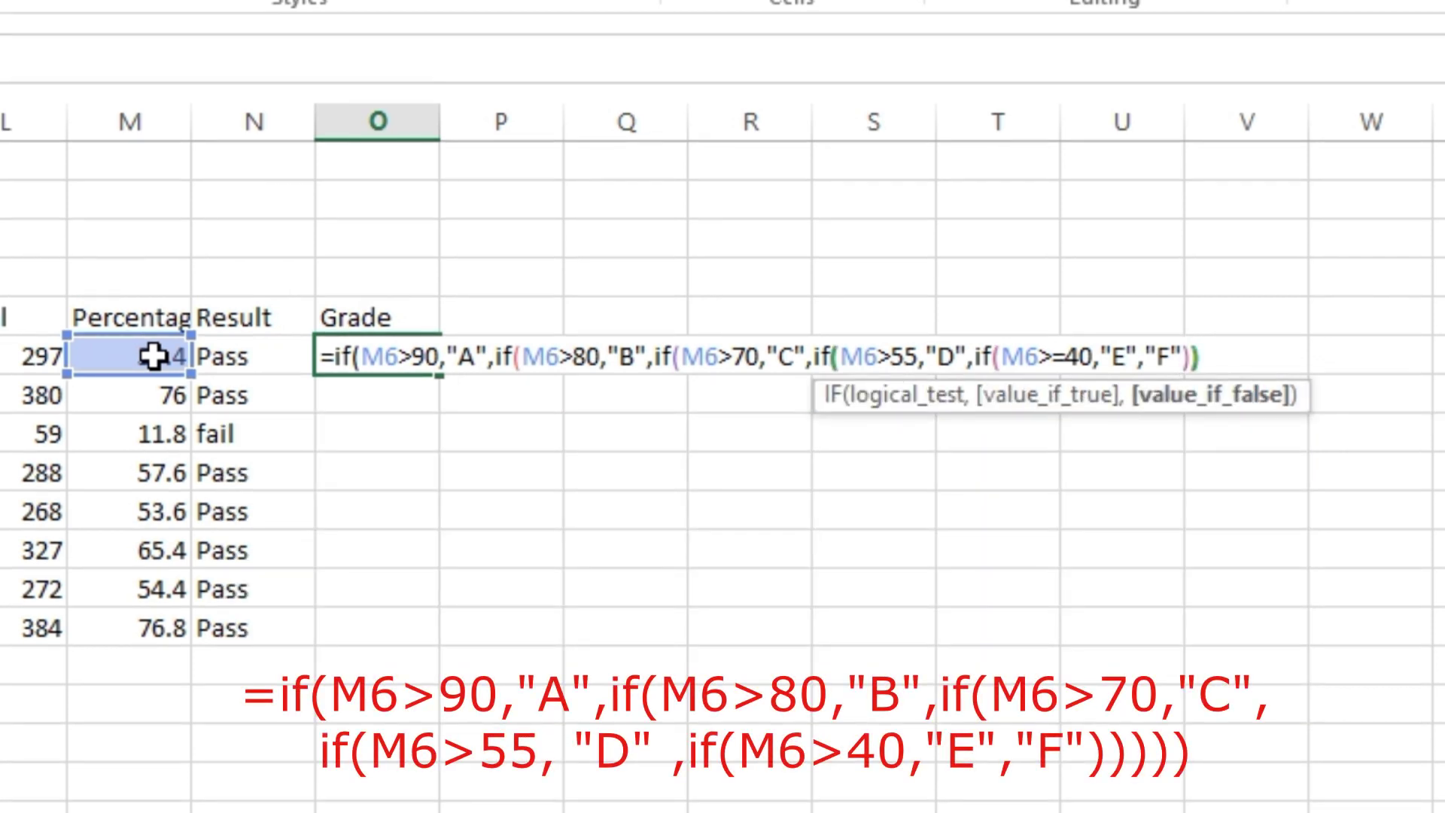
pyautogui.write(')')
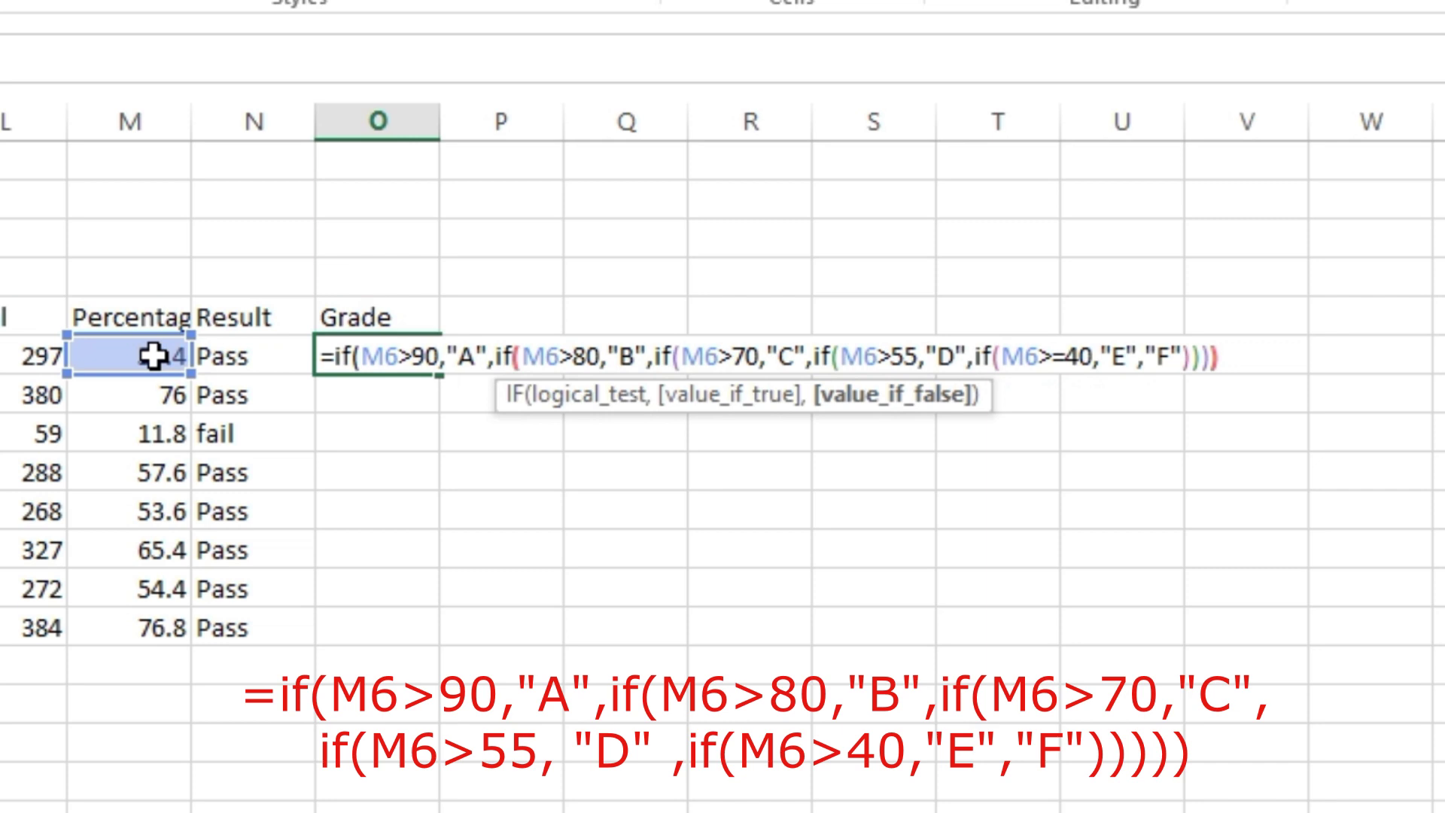
pyautogui.write(')')
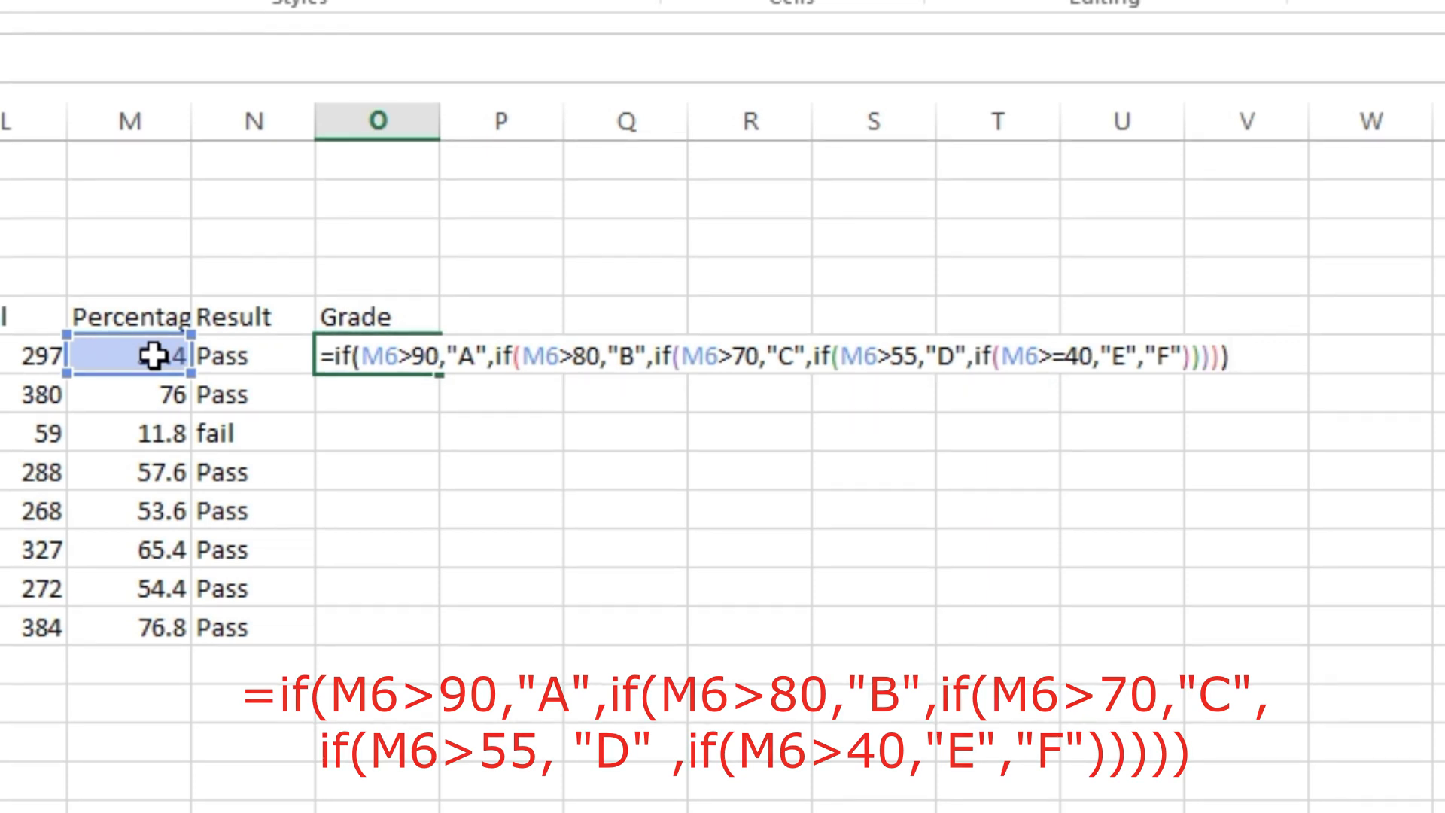
pyautogui.press('Return')
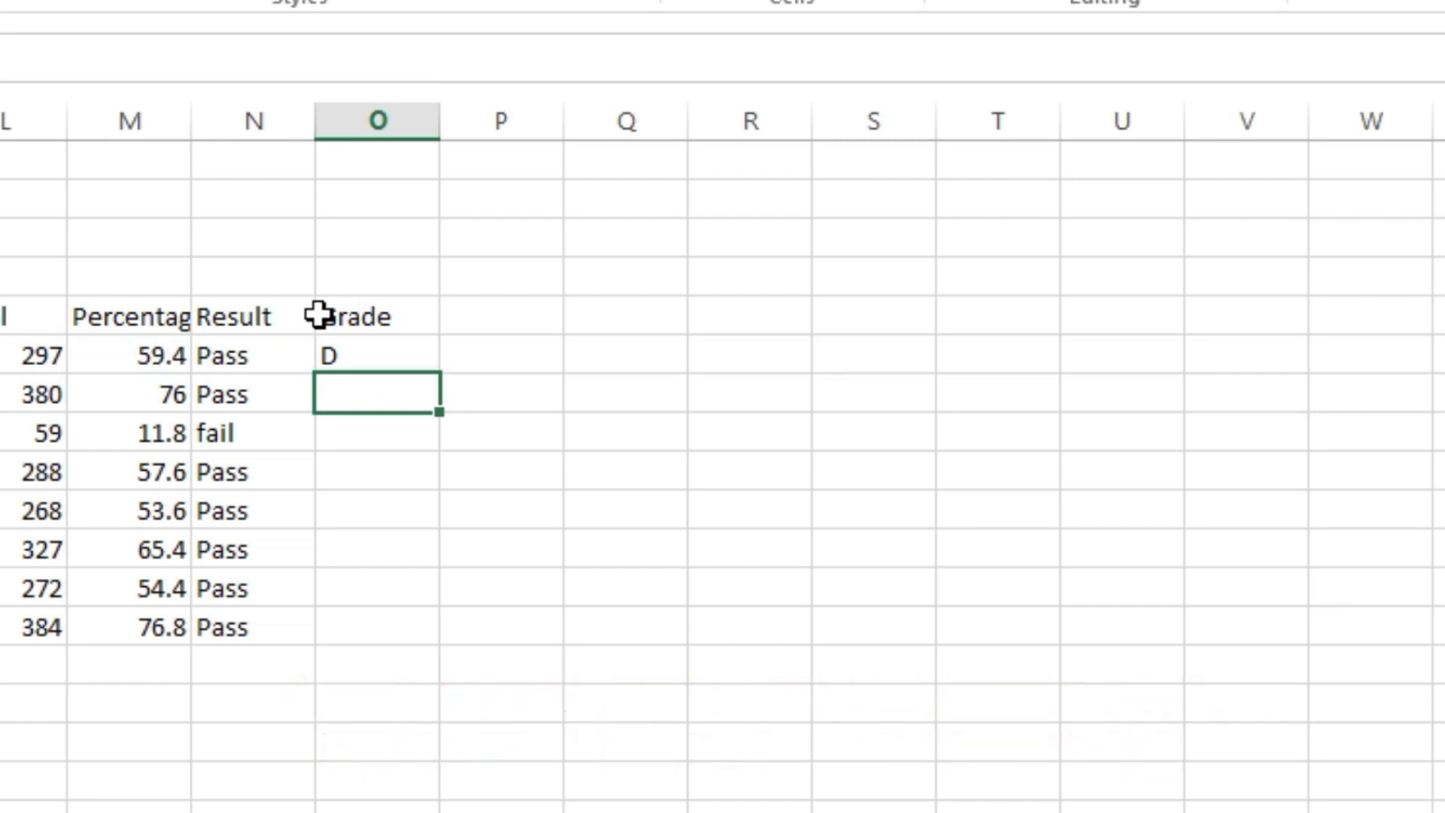
# Step: Fill the Grade formula from O6 down to O13
pyautogui.click(415, 350)
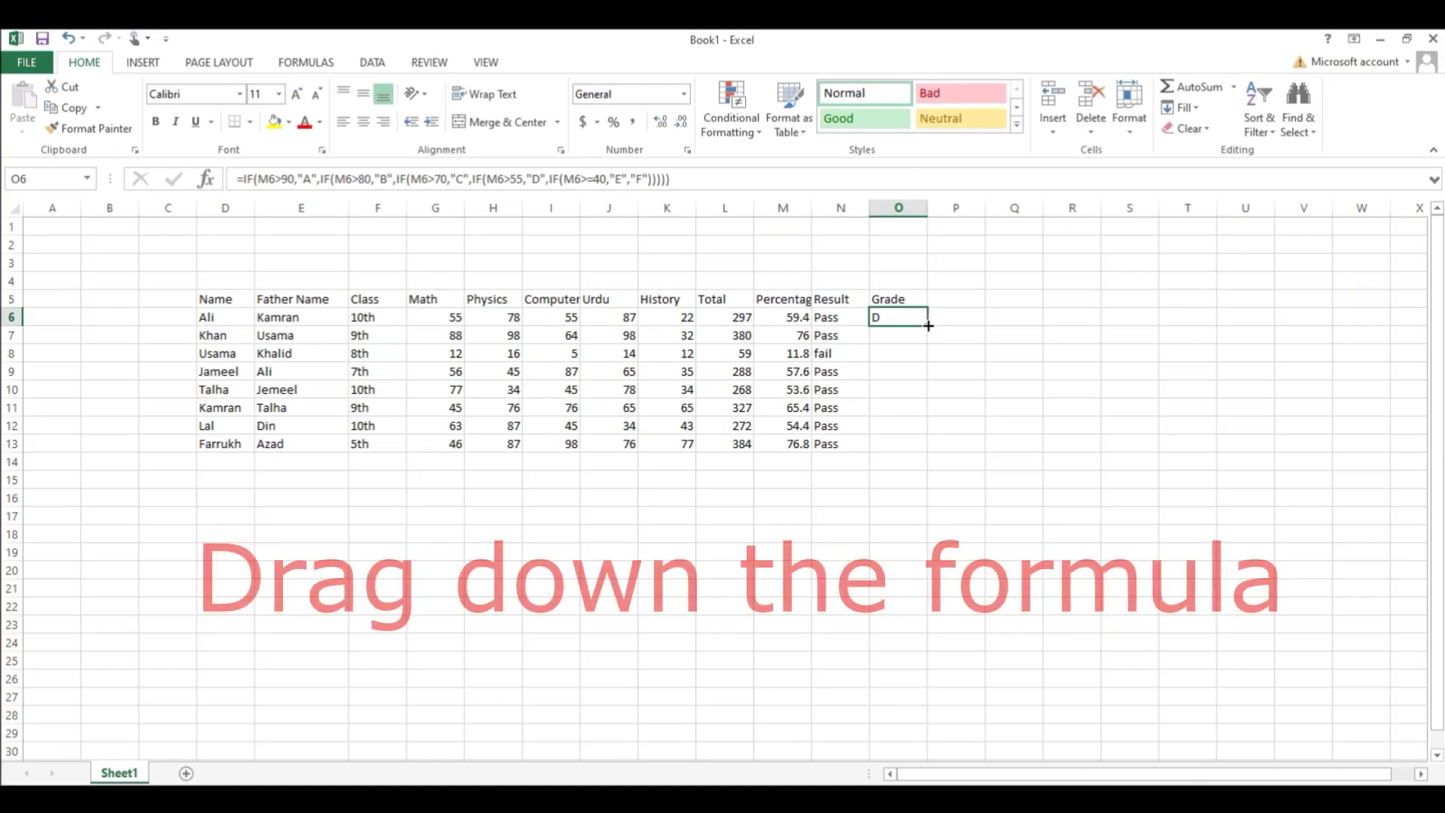
pyautogui.moveTo(928, 325); pyautogui.dragTo(927, 448)
pyautogui.click(1007, 335)
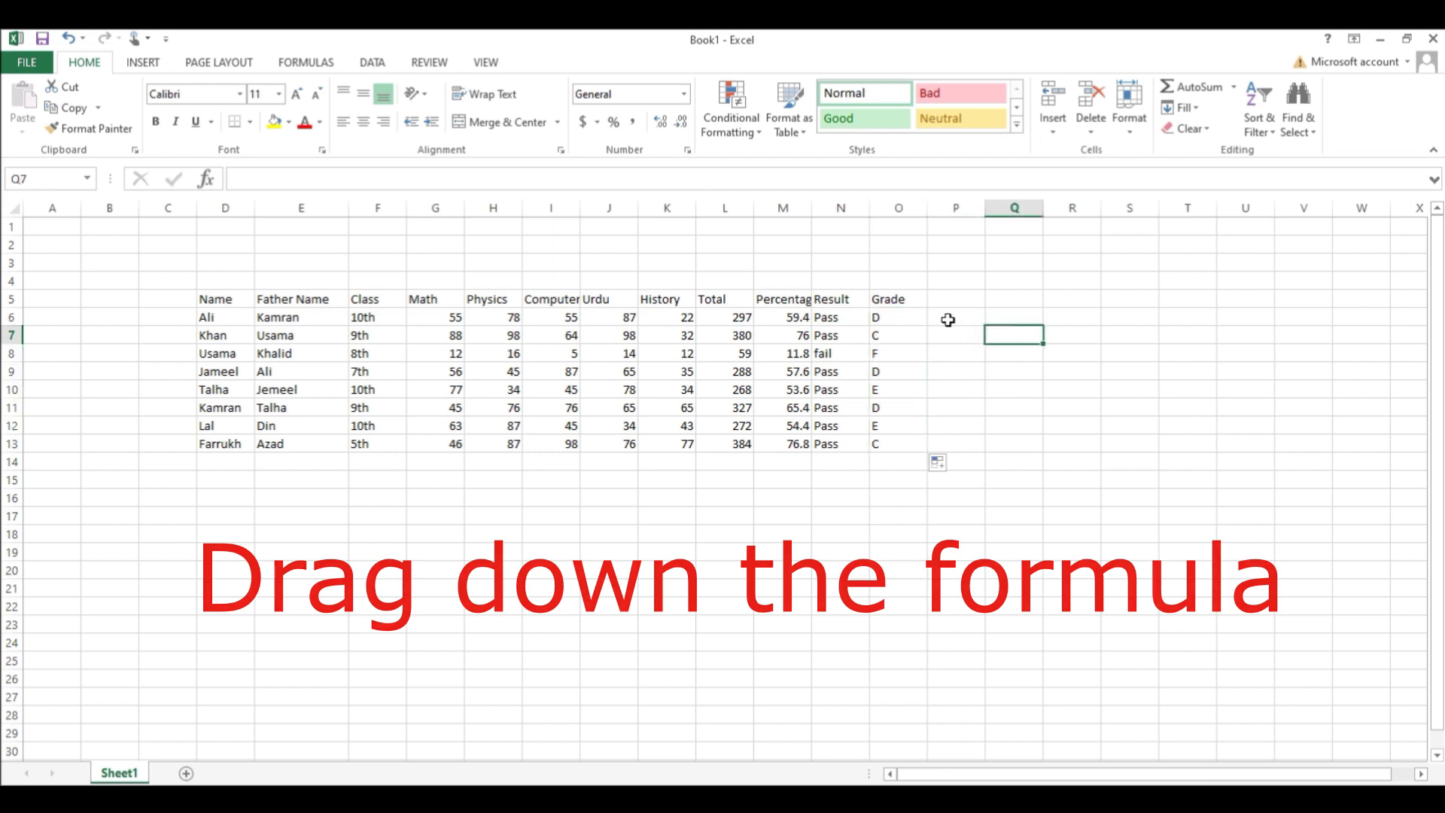
# Step: Review the formulas in the first student's Total, Percentage, Result and Grade cells
pyautogui.click(730, 319)
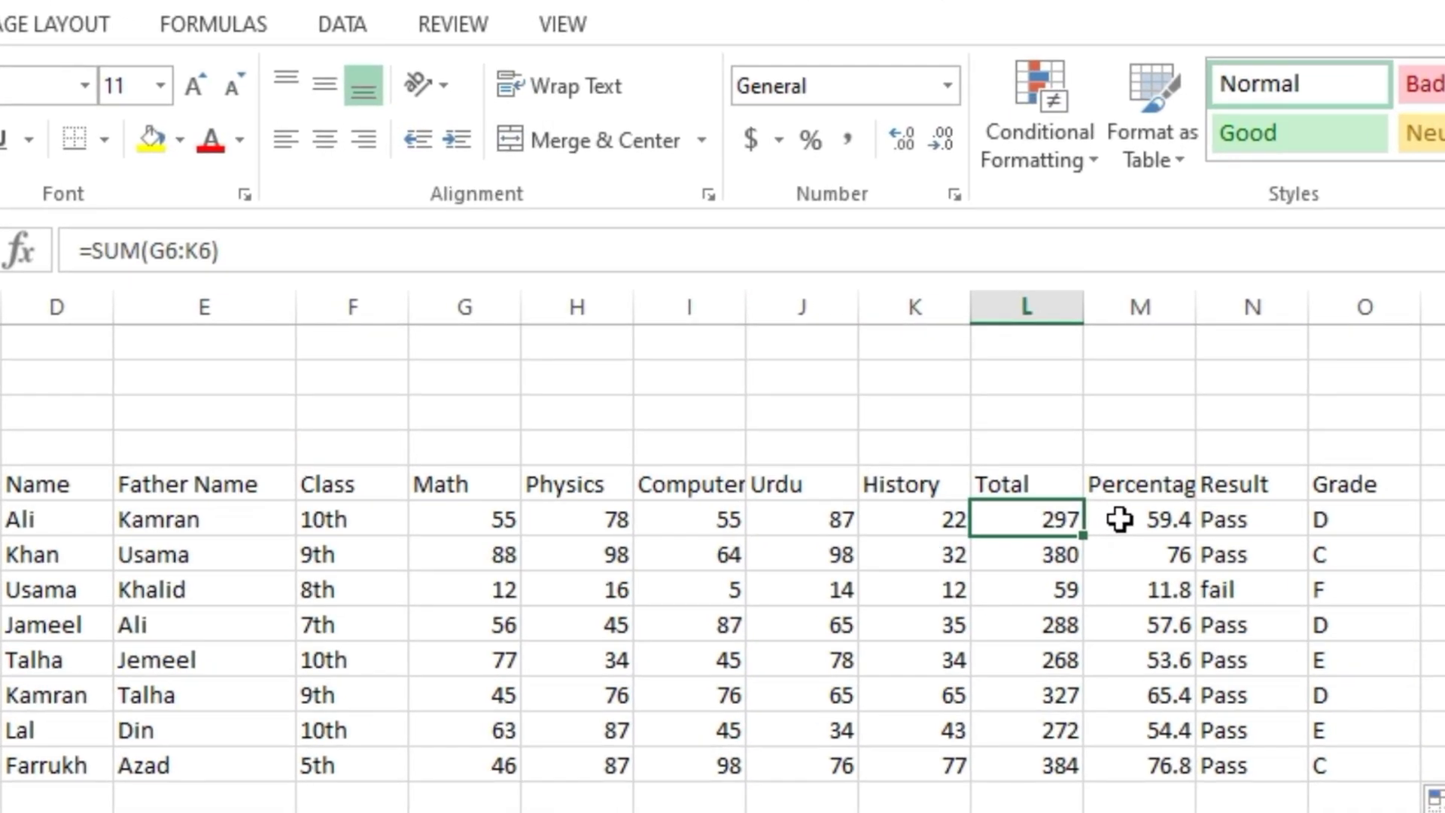
pyautogui.click(896, 387)
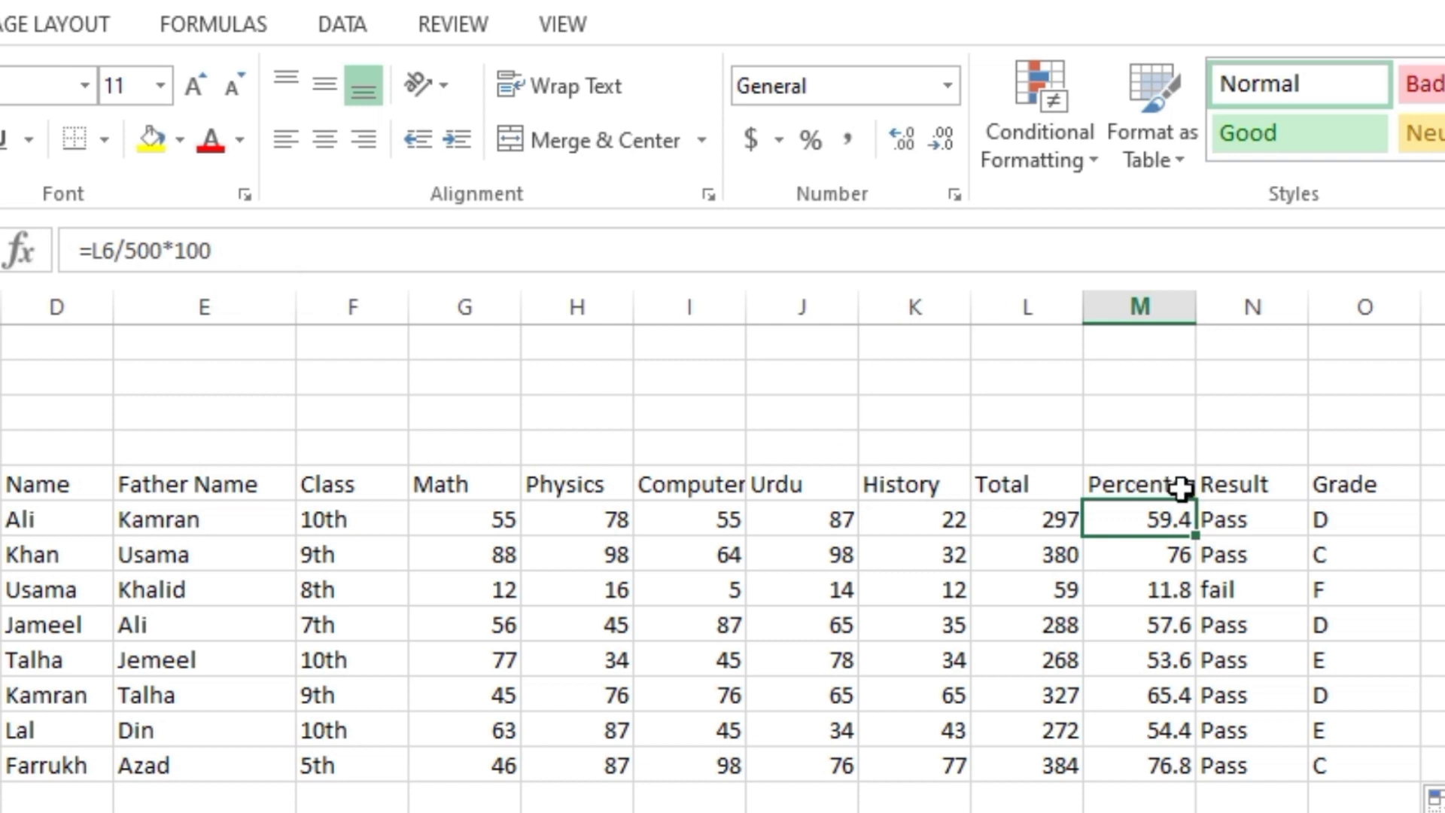
pyautogui.click(1244, 517)
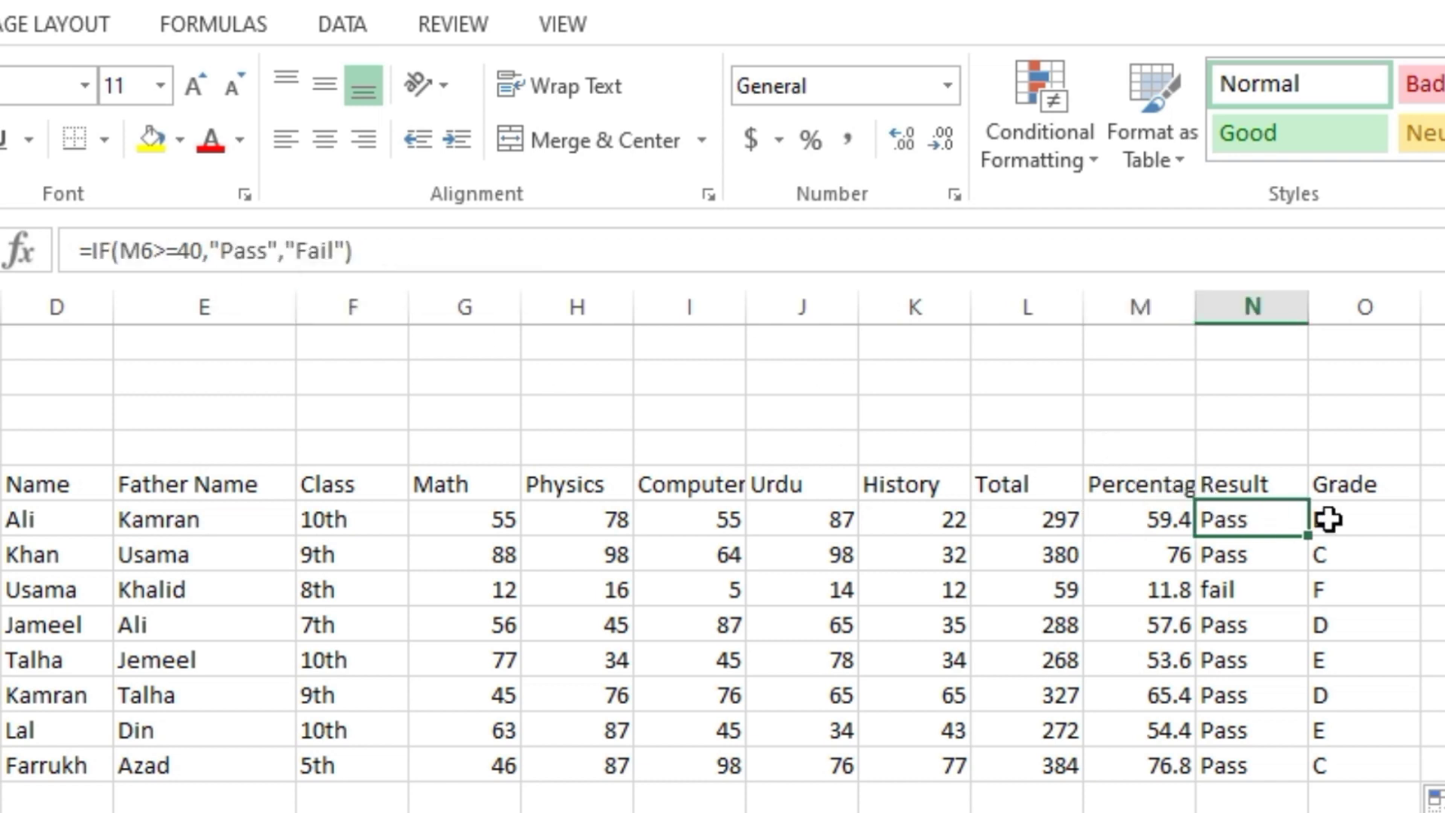
pyautogui.click(1405, 520)
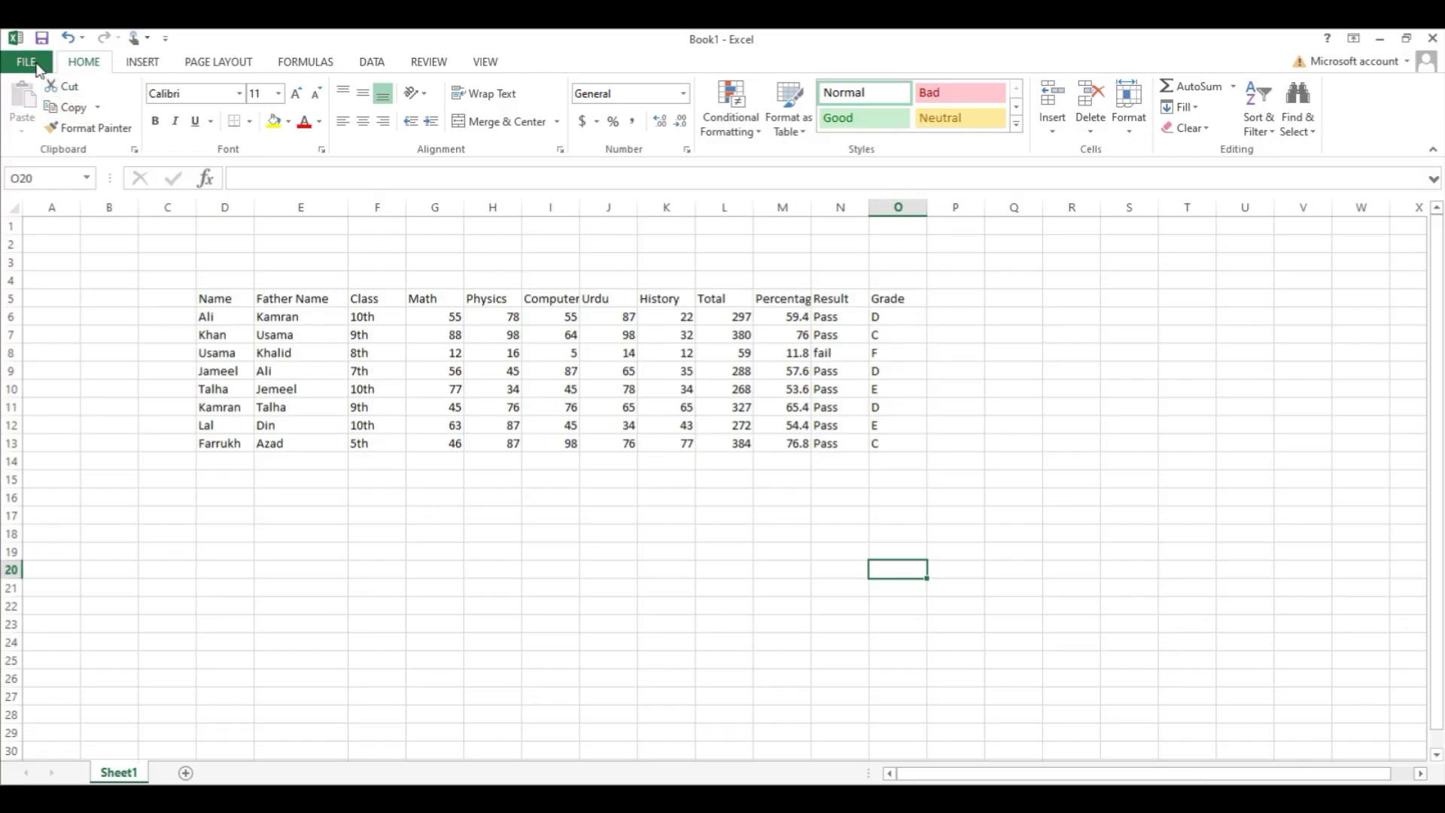
# Step: Save the marks workbook in the Documents folder under the file name Result3
pyautogui.click(38, 68)
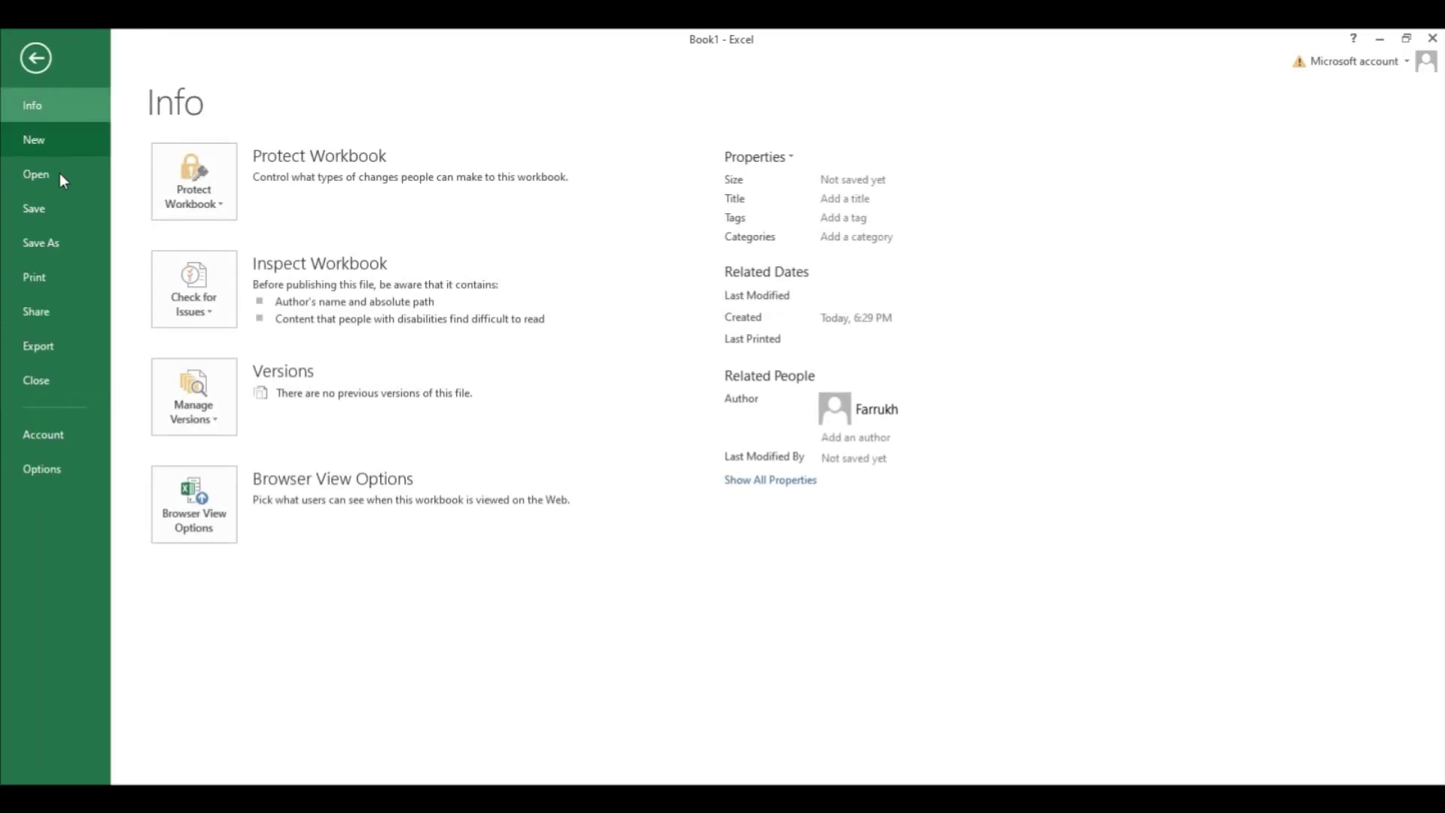
pyautogui.click(50, 210)
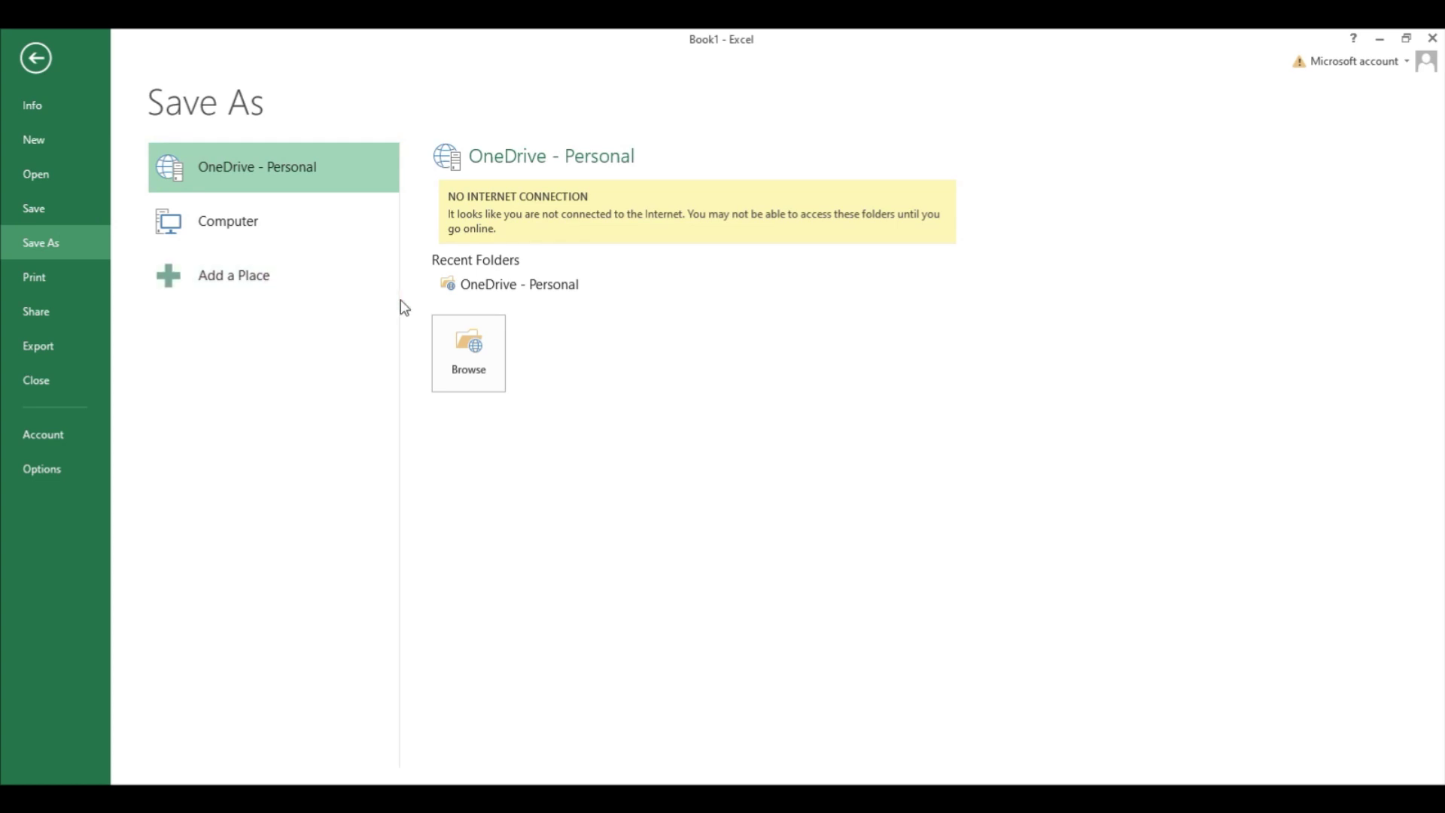
pyautogui.click(277, 219)
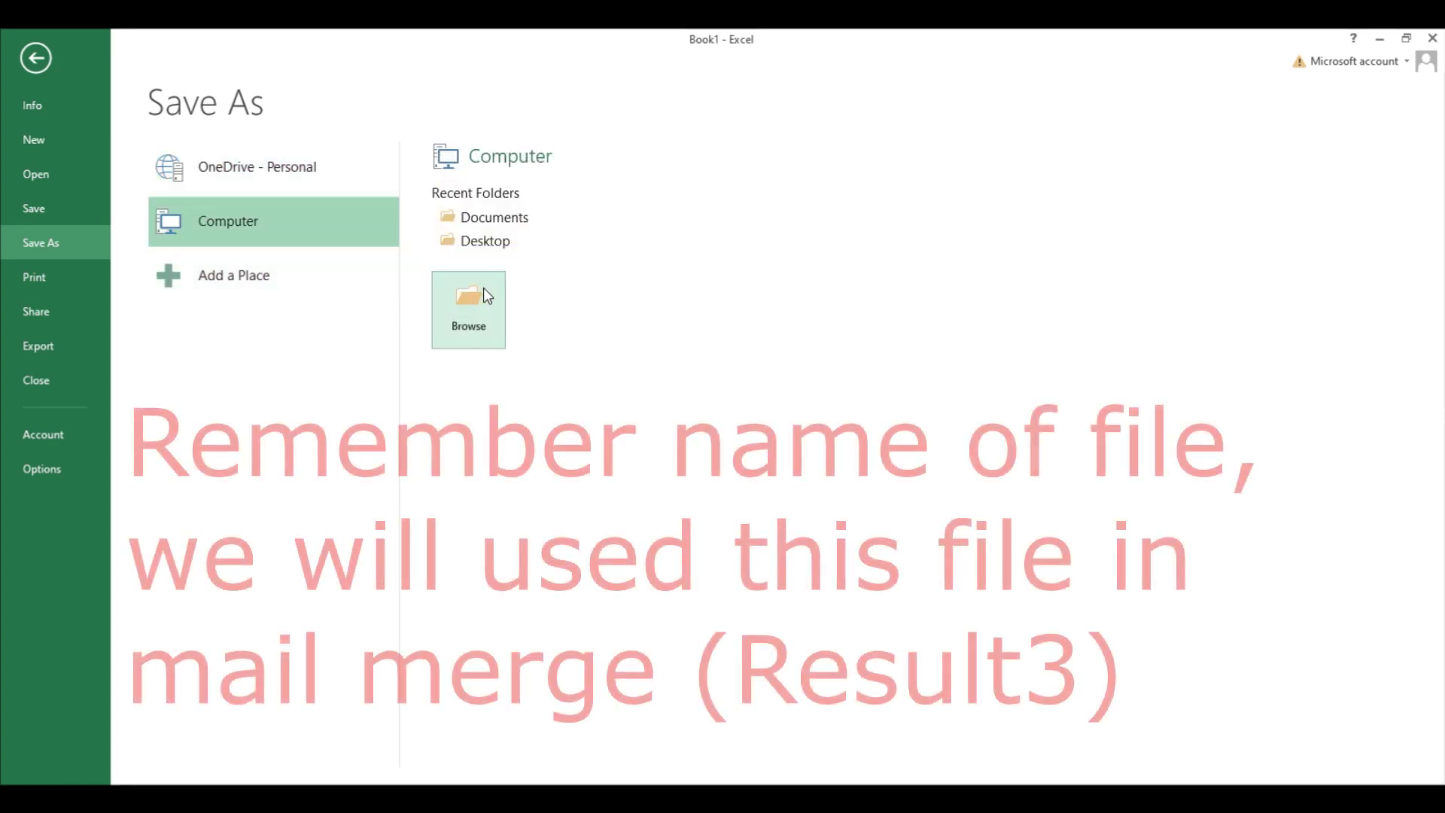
pyautogui.click(514, 215)
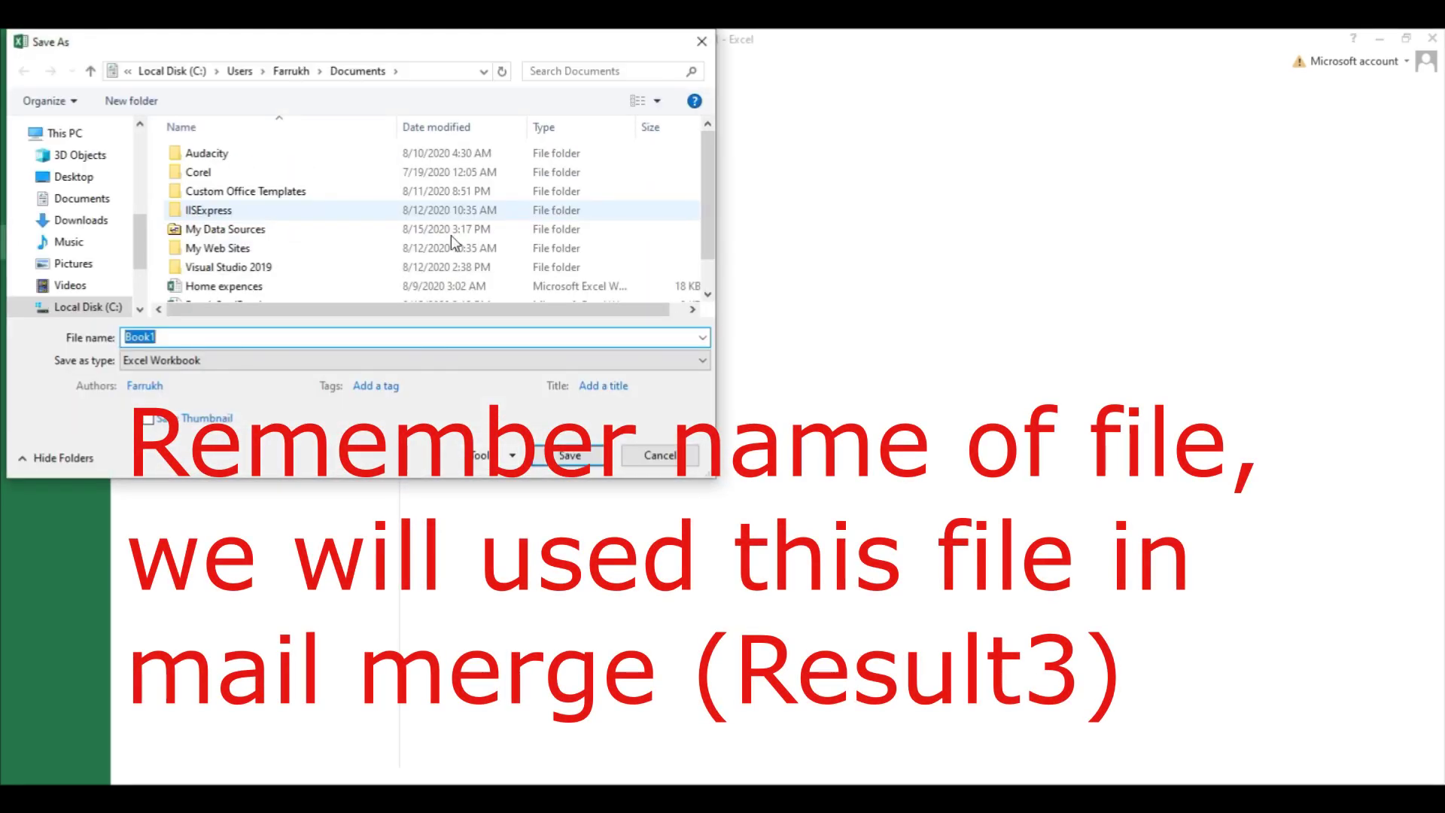
pyautogui.write('R')
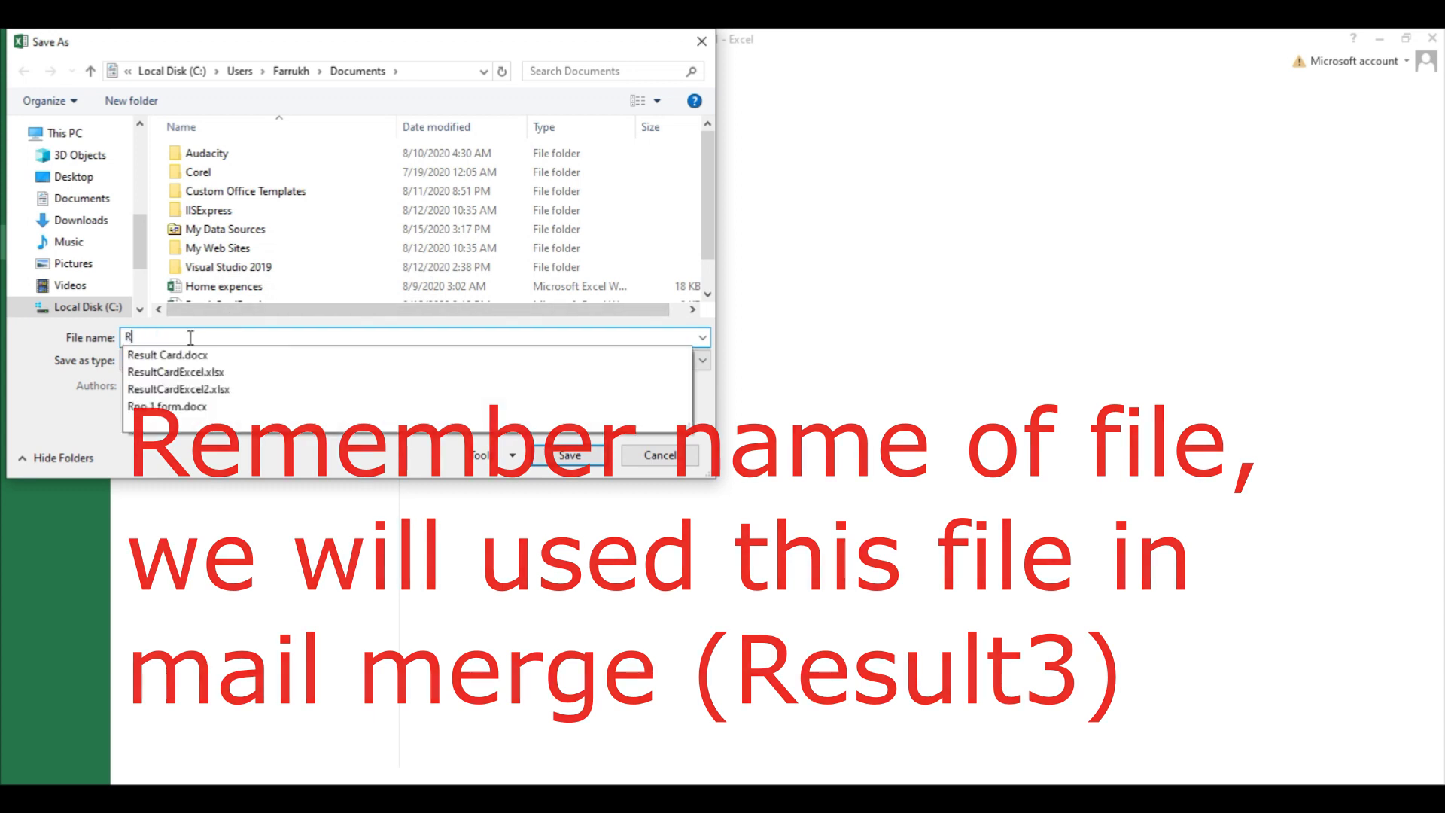
pyautogui.write('esult')
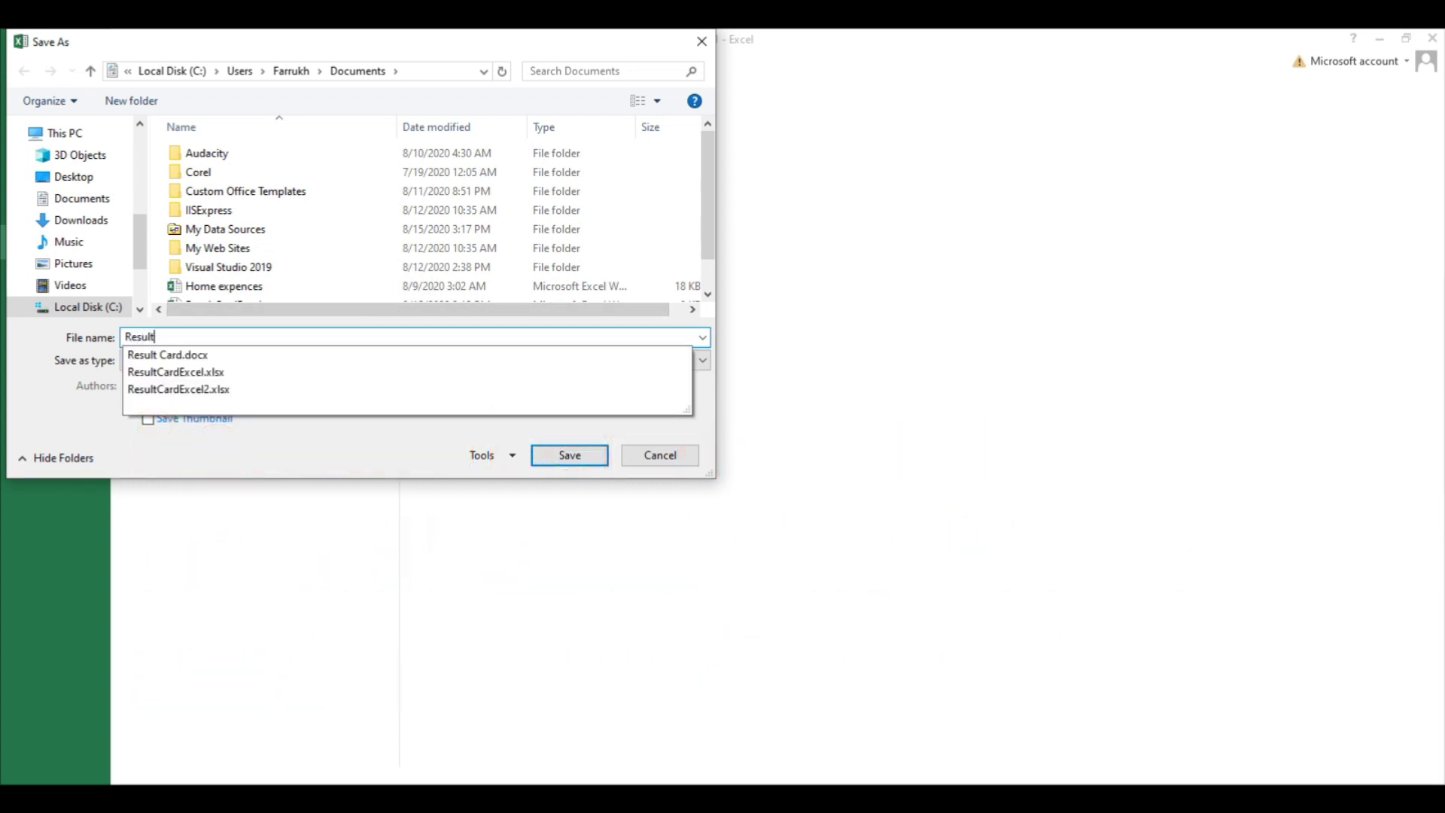
pyautogui.write('3')
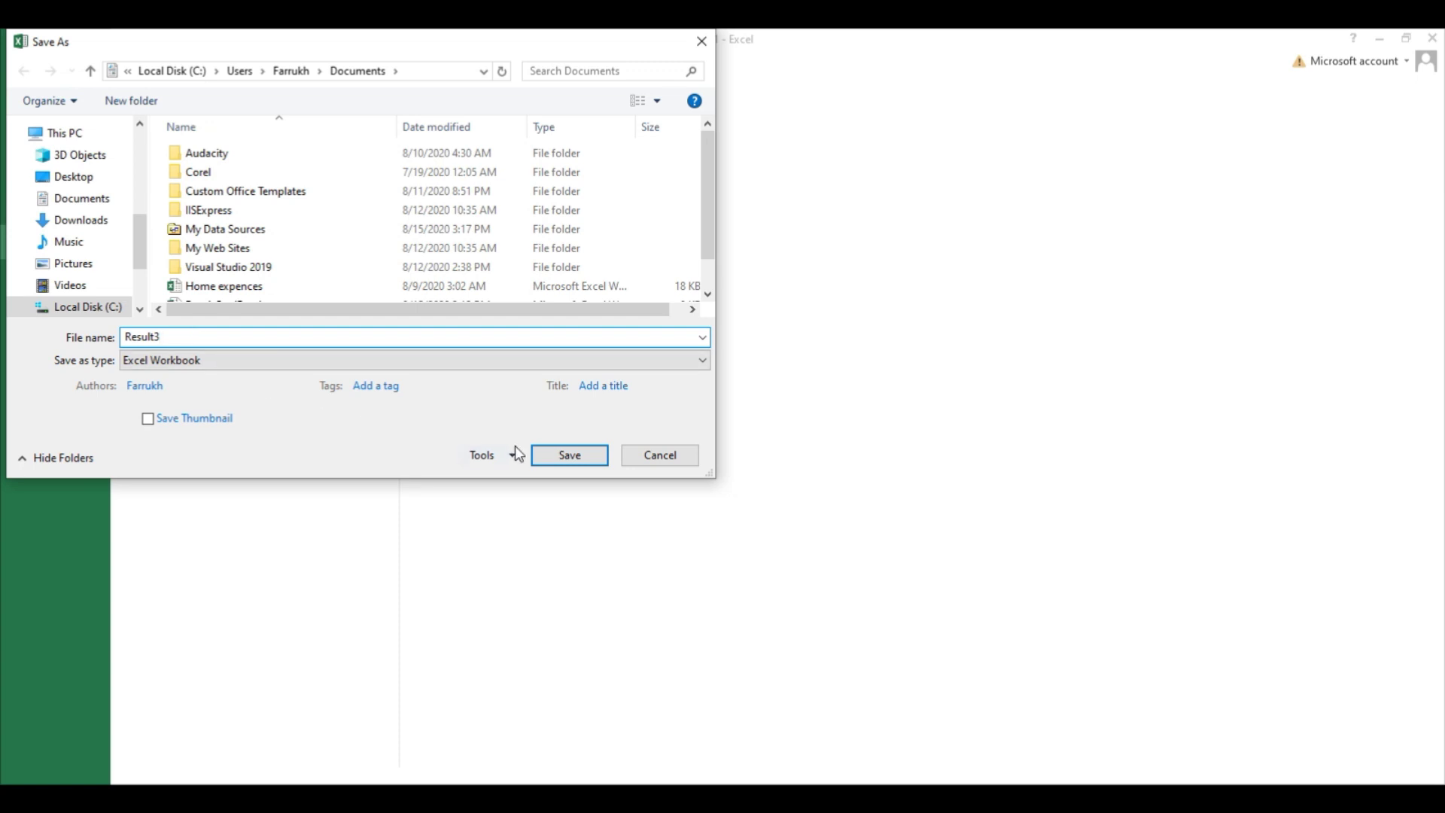
pyautogui.click(555, 455)
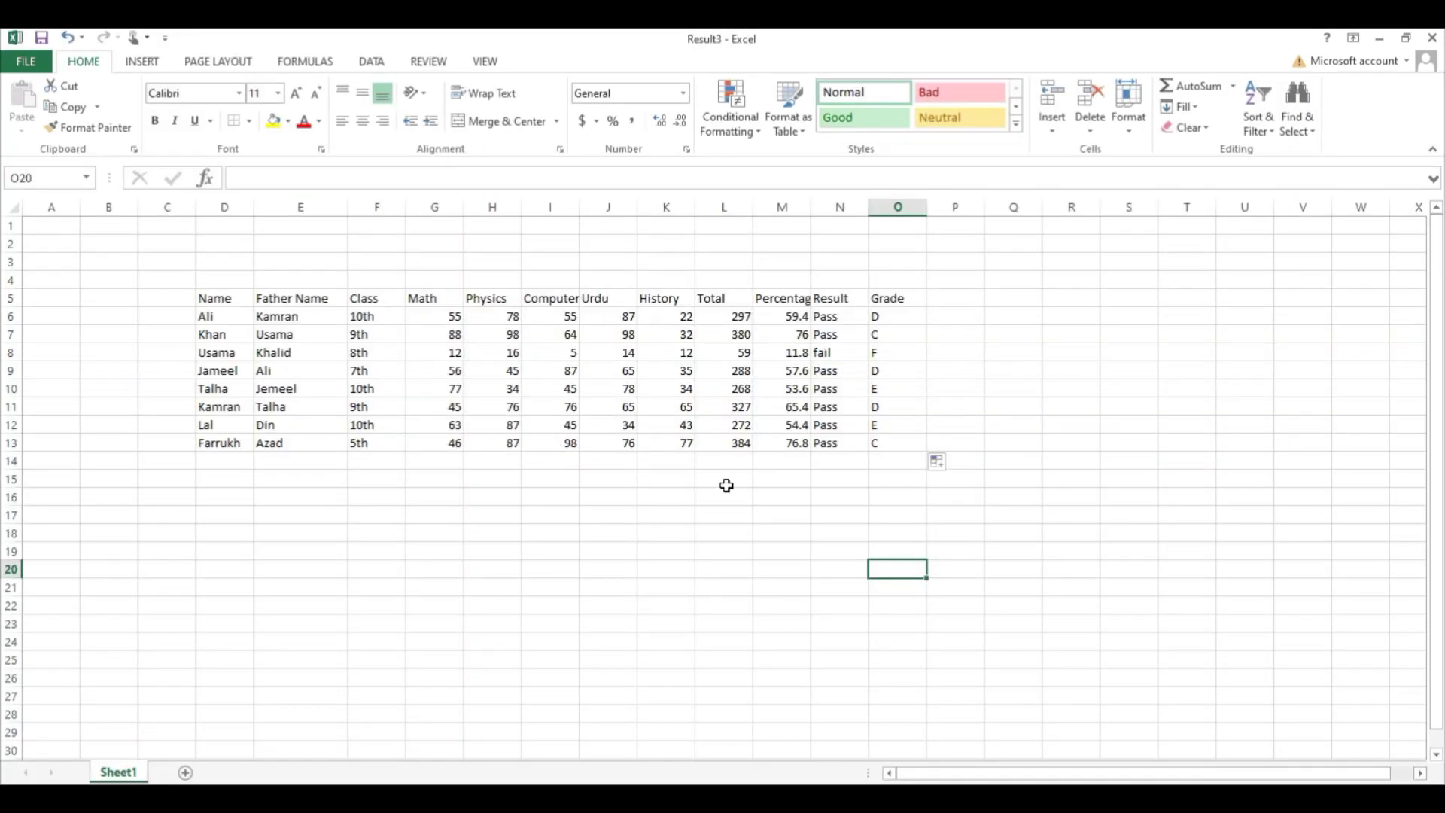
# Step: Sort the student records by the Percentage values in M6:M13 from largest to smallest
pyautogui.click(787, 481)
pyautogui.click(957, 303)
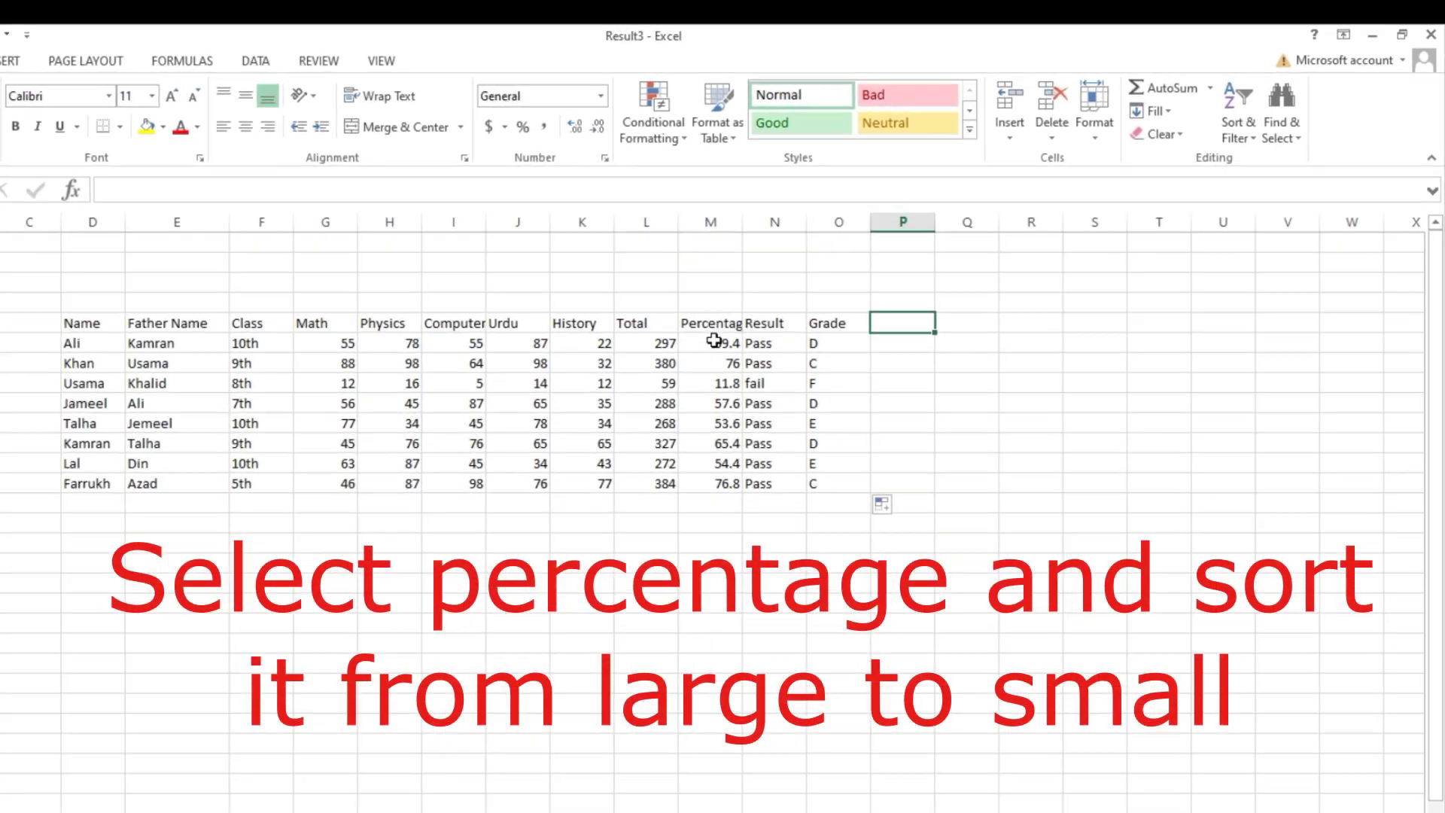
pyautogui.moveTo(787, 316); pyautogui.dragTo(785, 366)
pyautogui.moveTo(488, 504); pyautogui.dragTo(487, 601)
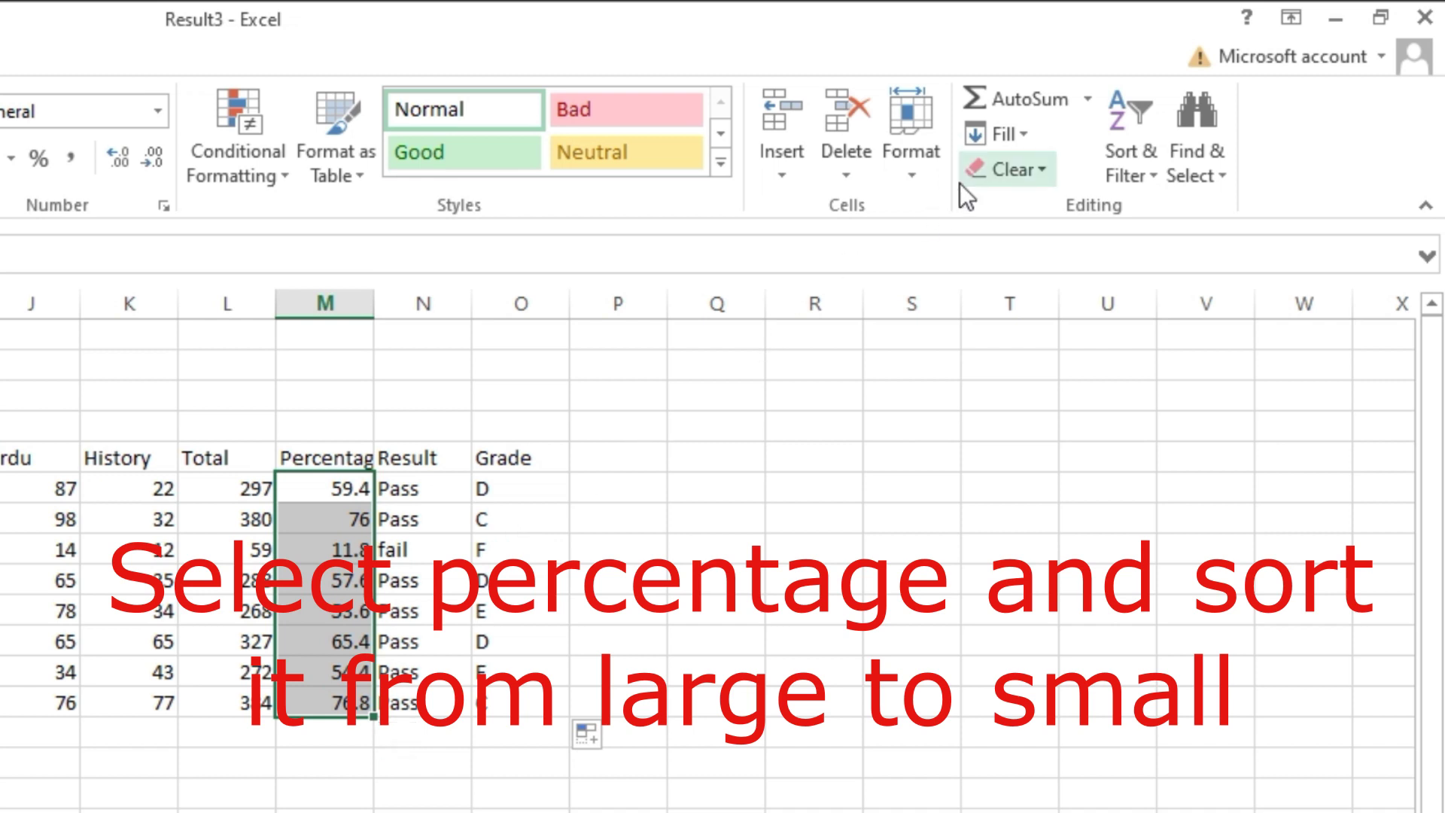
pyautogui.click(1141, 144)
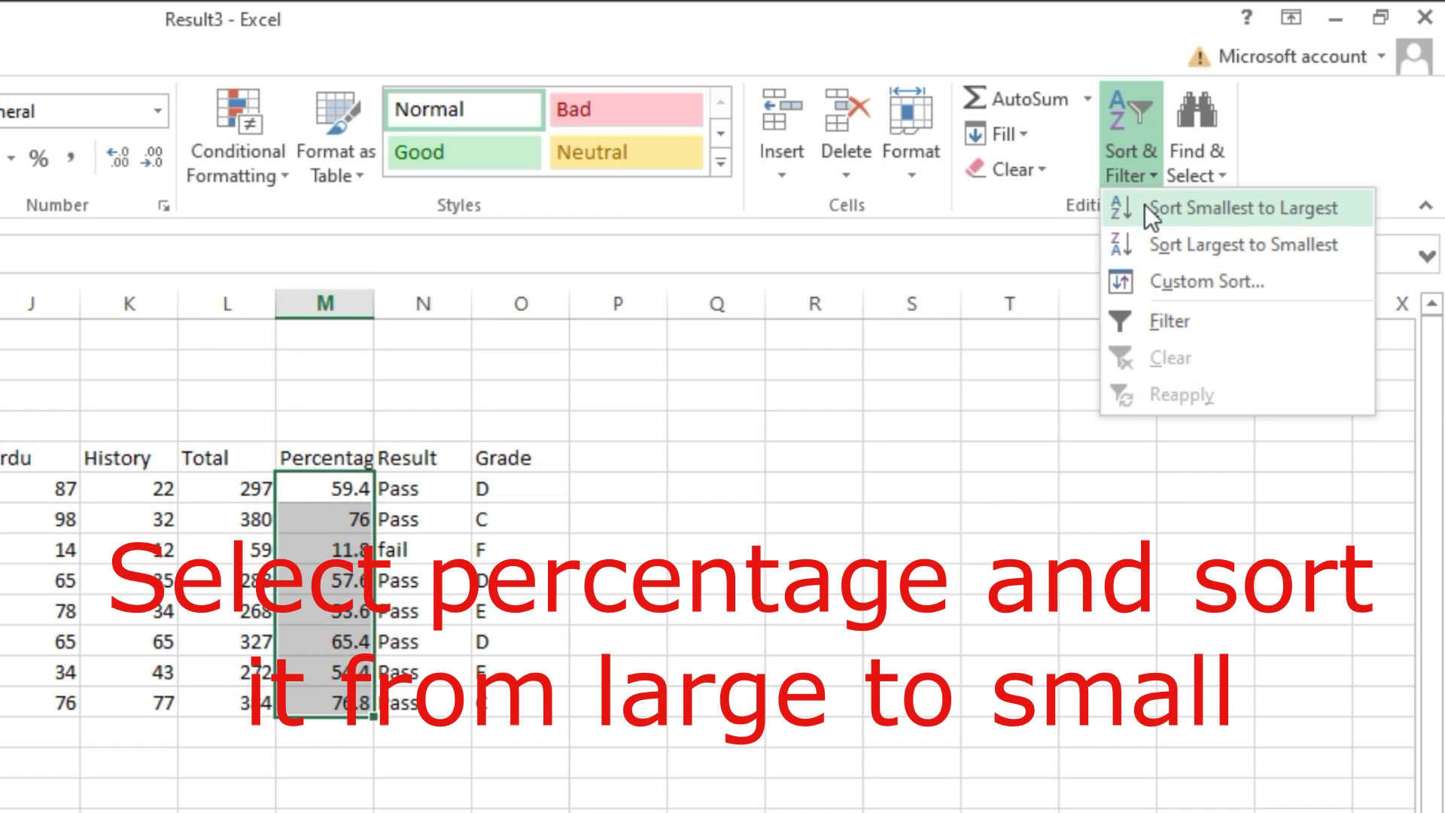
pyautogui.click(1293, 250)
pyautogui.click(745, 790)
pyautogui.click(610, 458)
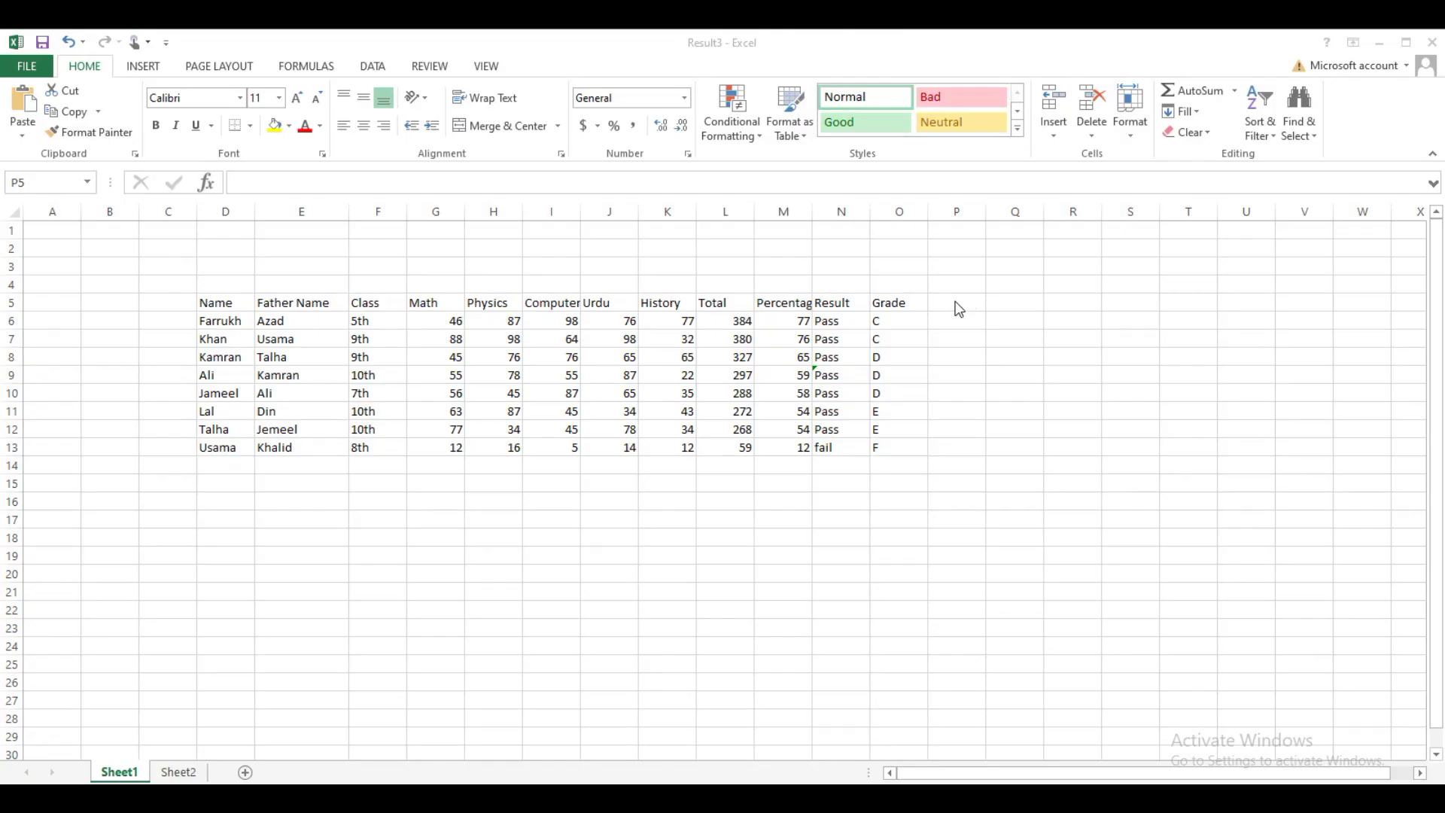
# Step: Add a Position column with its heading in P5, enter 1st in P6 and fill the series down to P13
pyautogui.hotkey('ctrl', 'v')
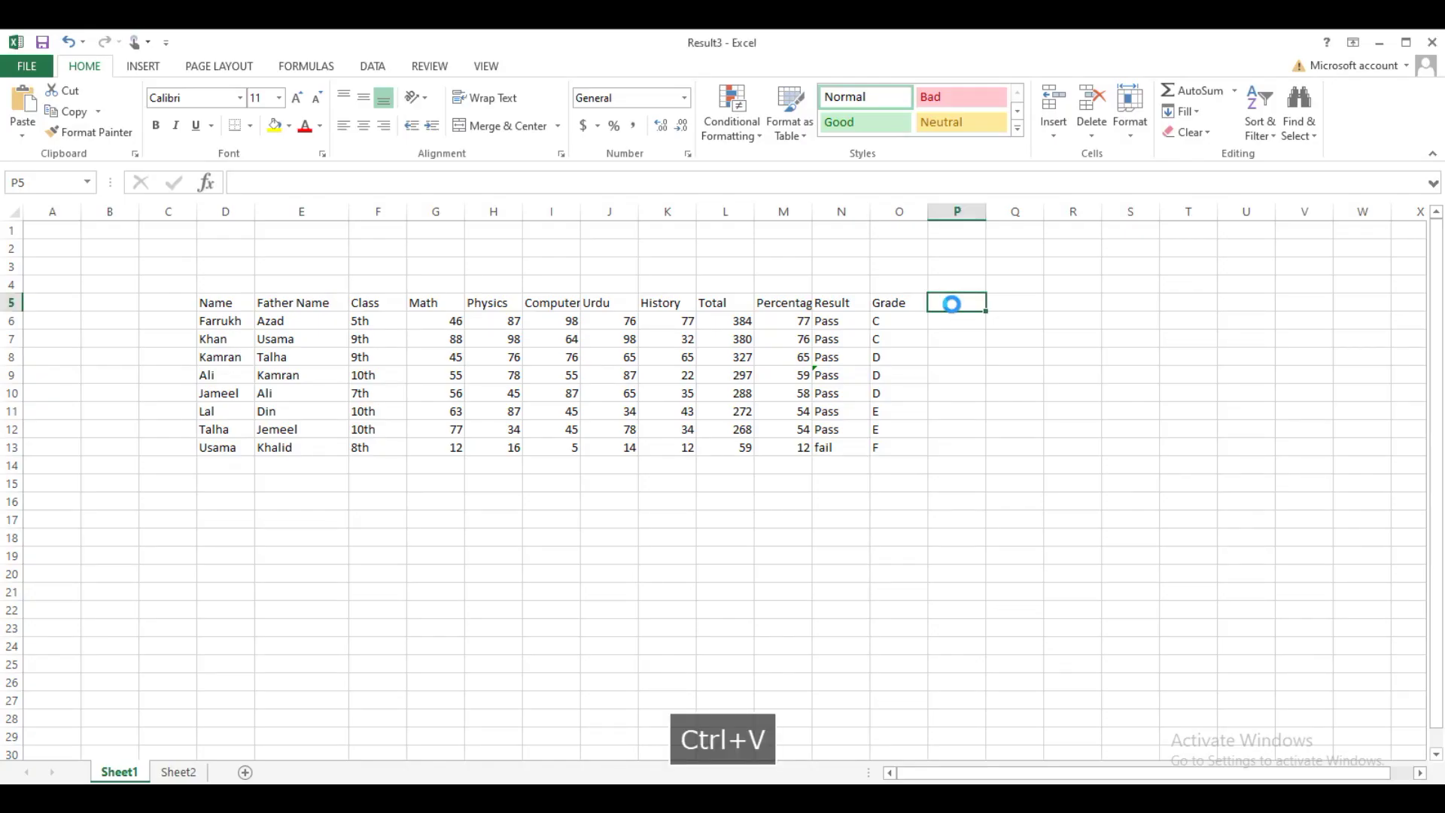
pyautogui.press('Down')
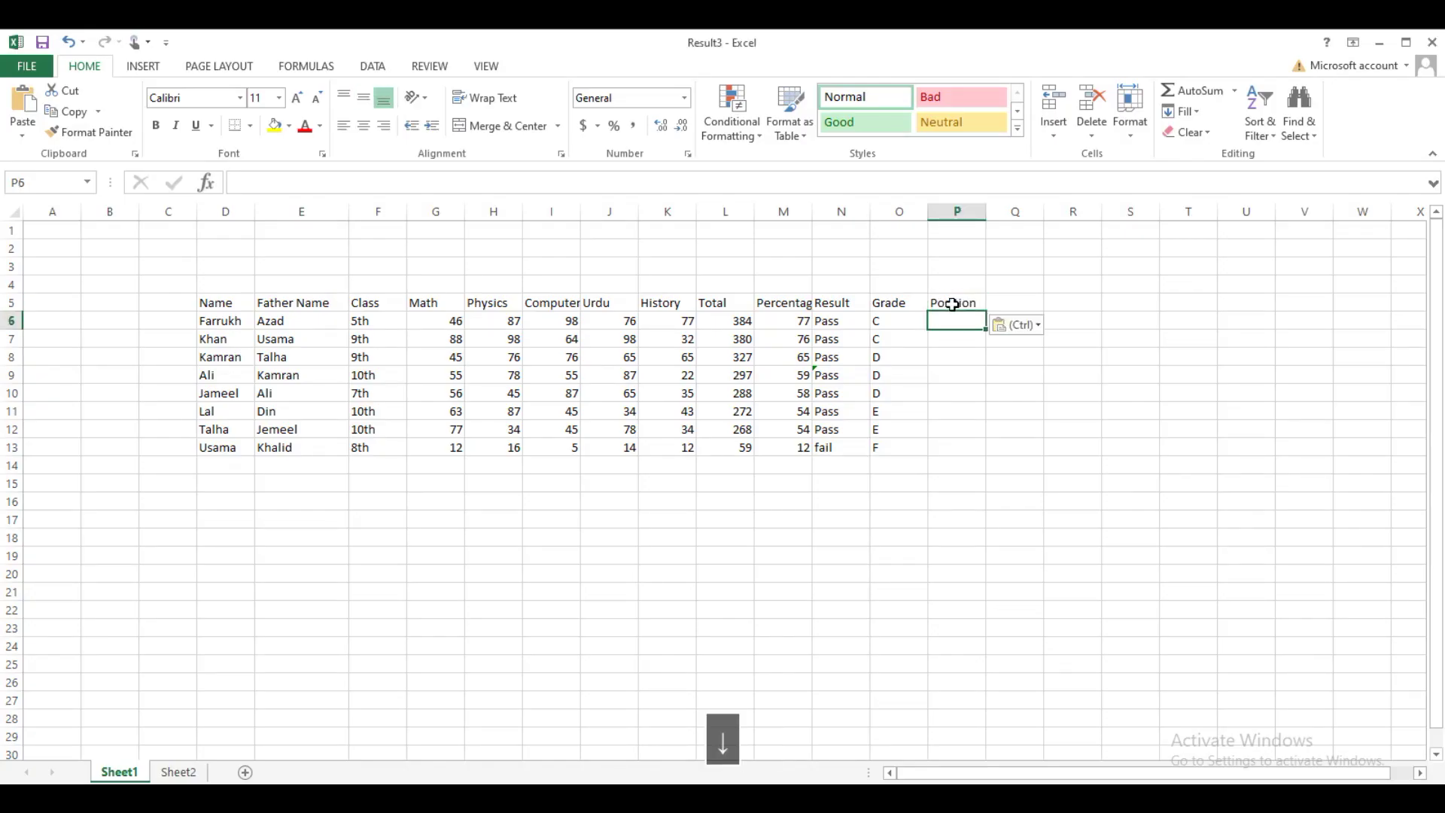
pyautogui.write('1st')
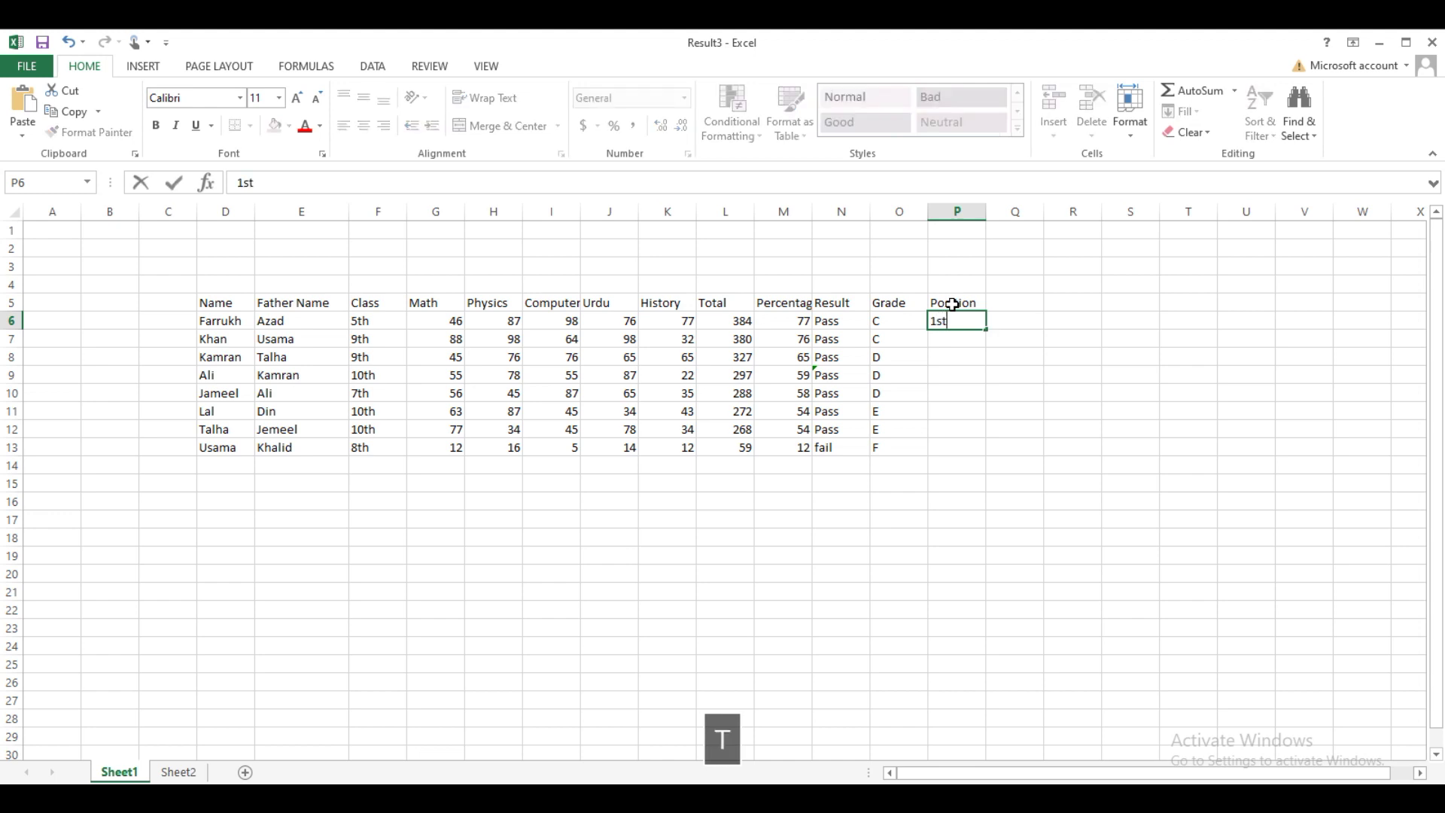
pyautogui.press('Down')
pyautogui.click(967, 317)
pyautogui.doubleClick(986, 327)
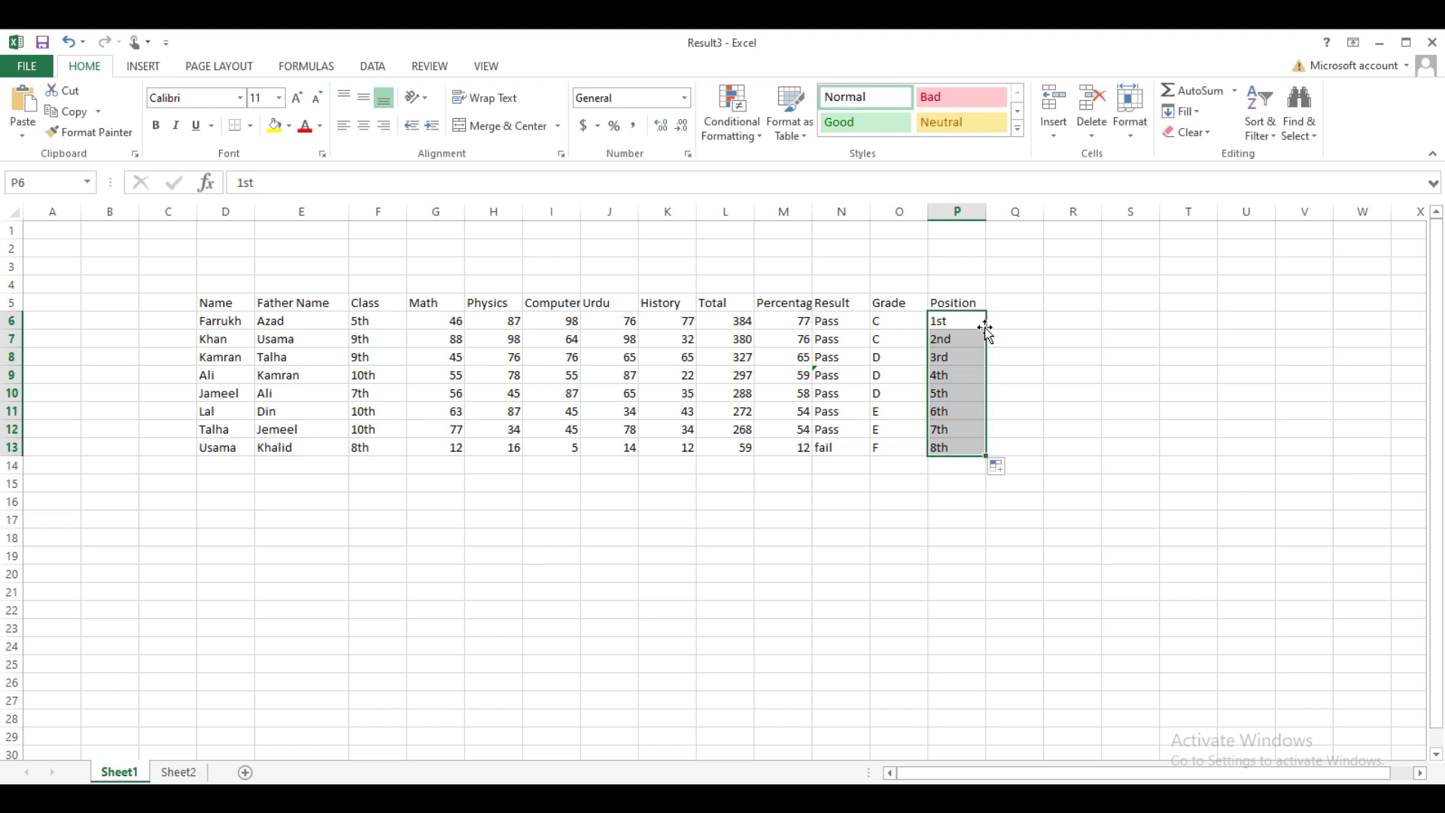
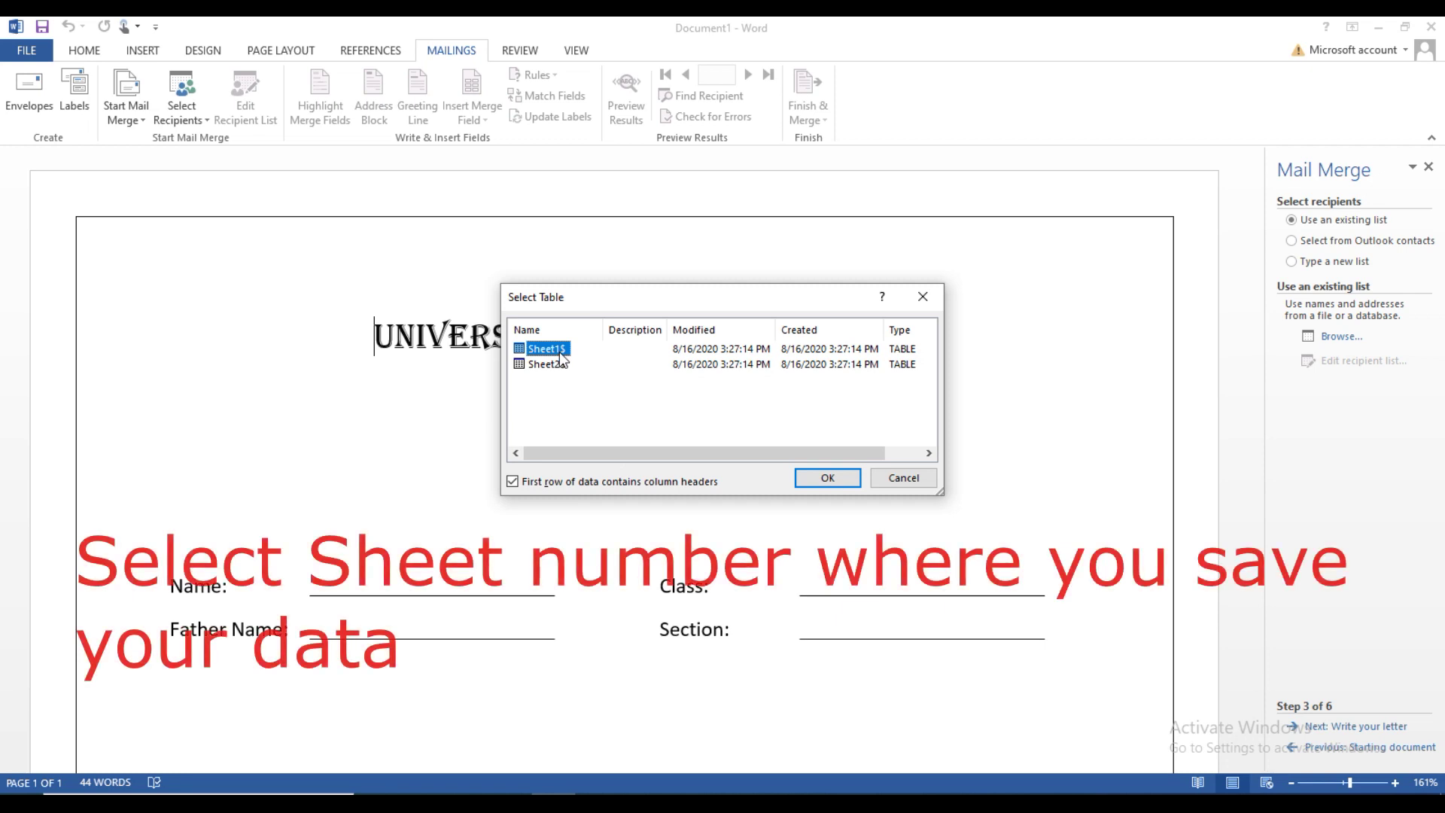
# Step: In Word, accept Sheet1$ of Result3.xlsx with all its recipients as the mail merge list and proceed to writing the letter
pyautogui.click(814, 478)
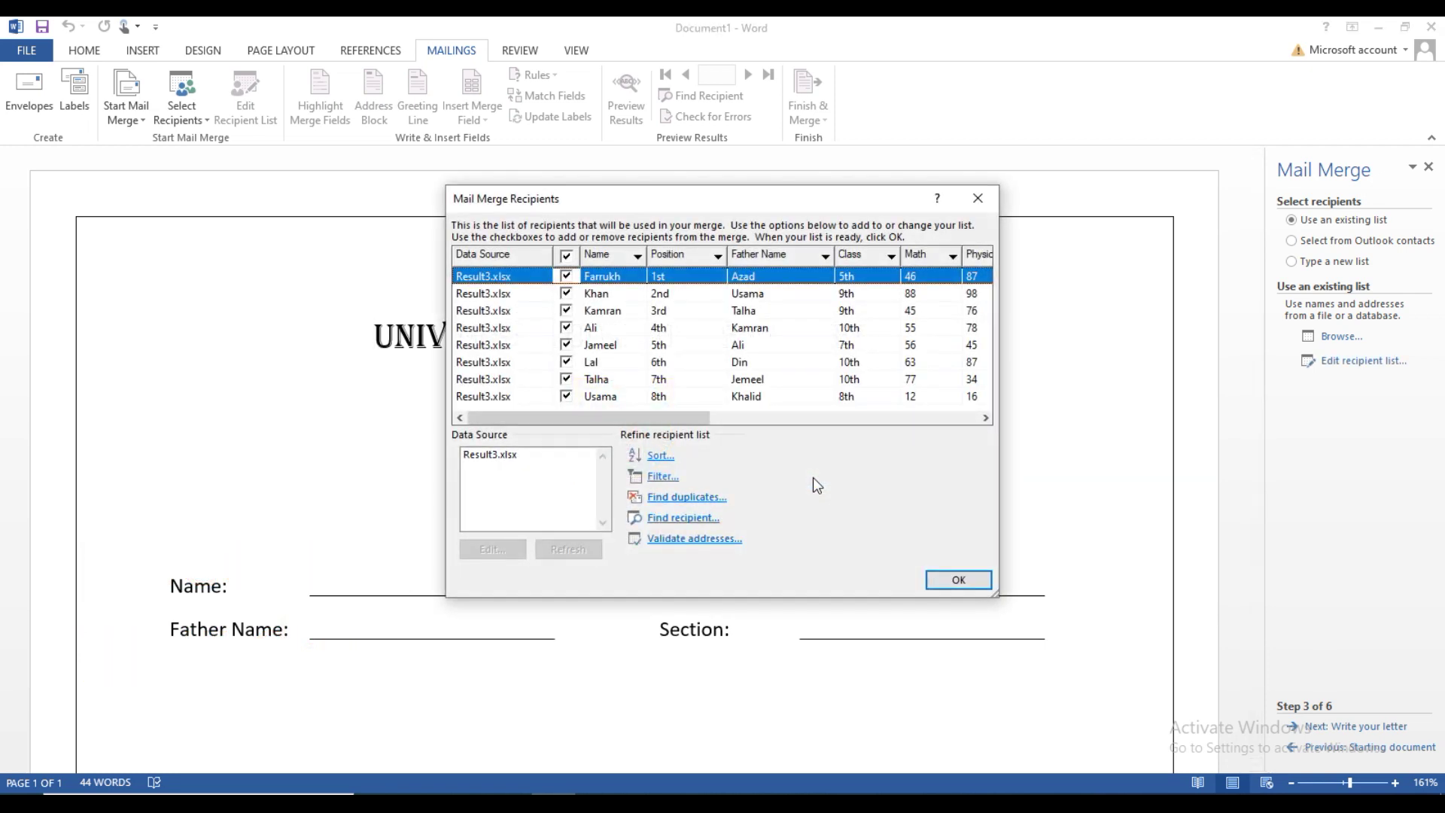
pyautogui.click(946, 580)
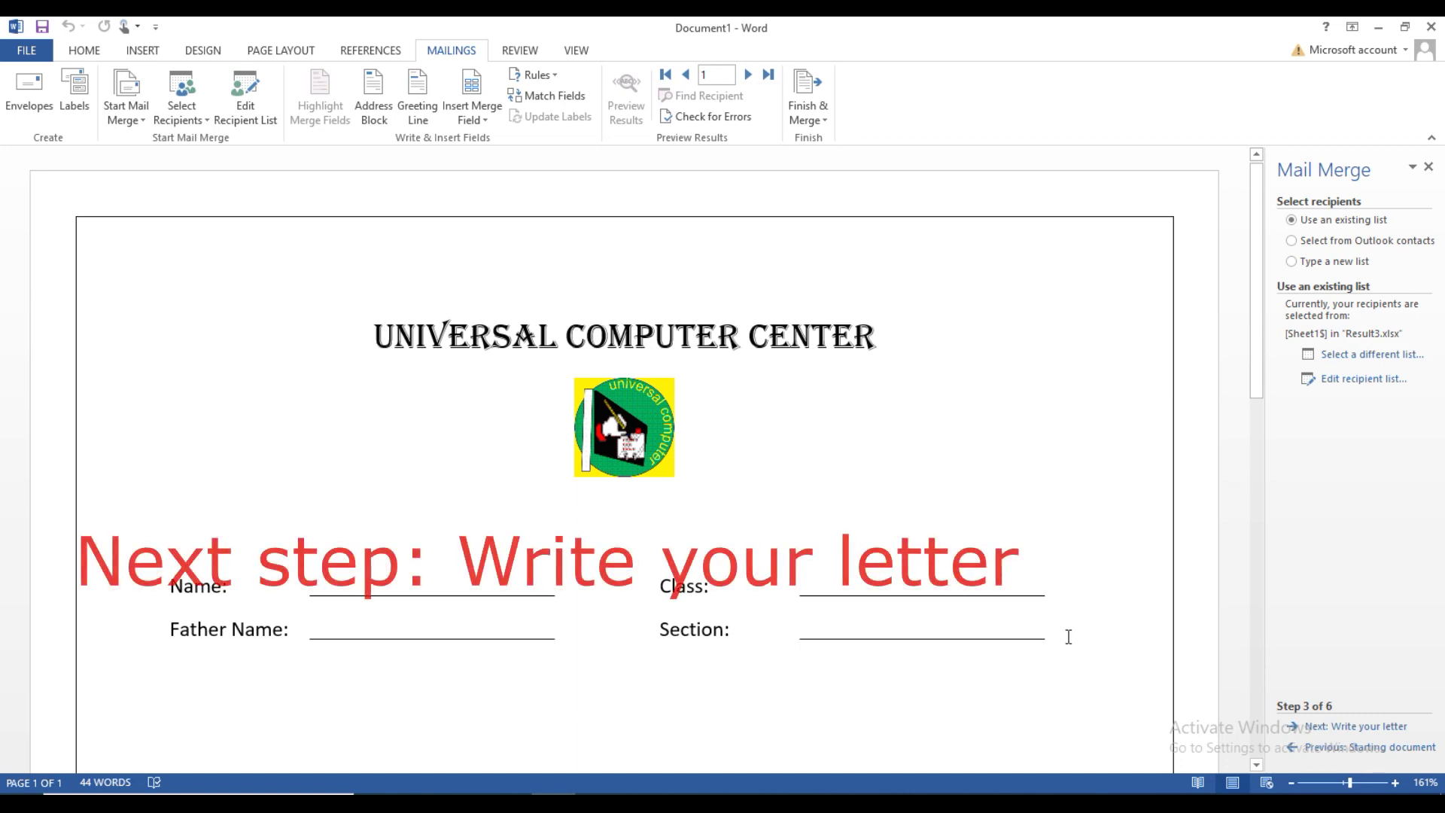
pyautogui.click(1322, 728)
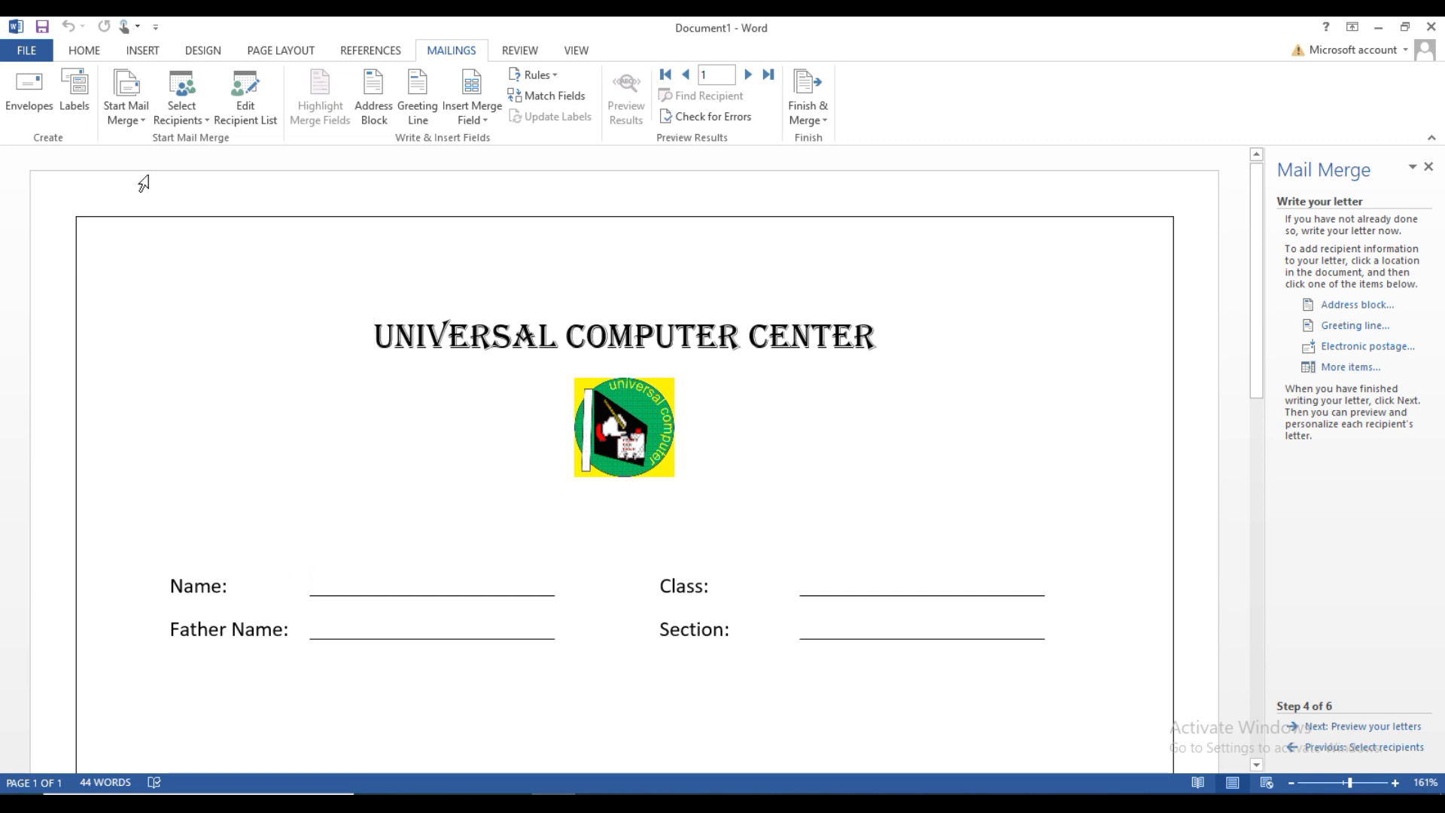
# Step: Show the Selection pane listing the result card's picture and text boxes
pyautogui.click(82, 51)
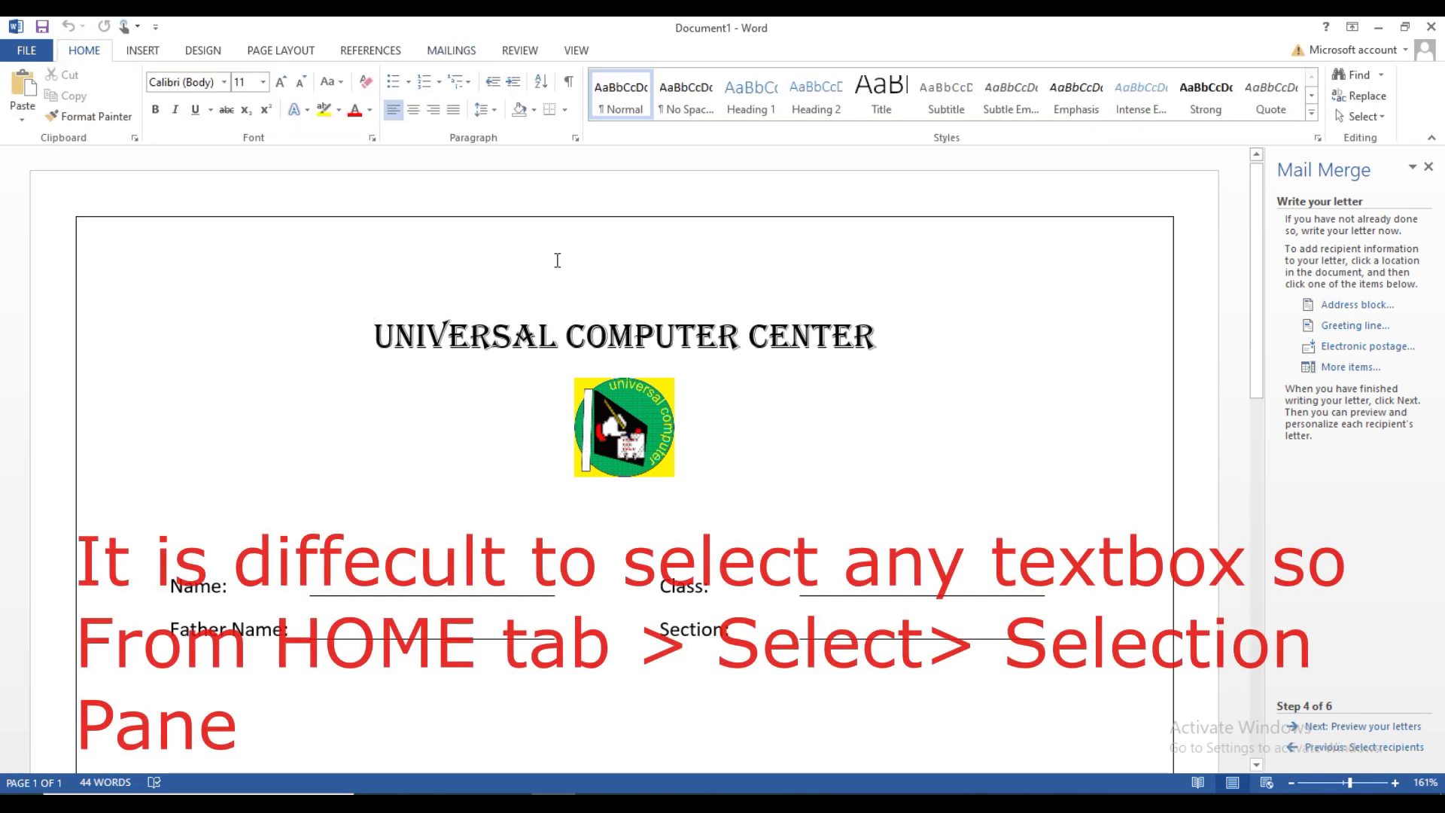
pyautogui.click(1380, 121)
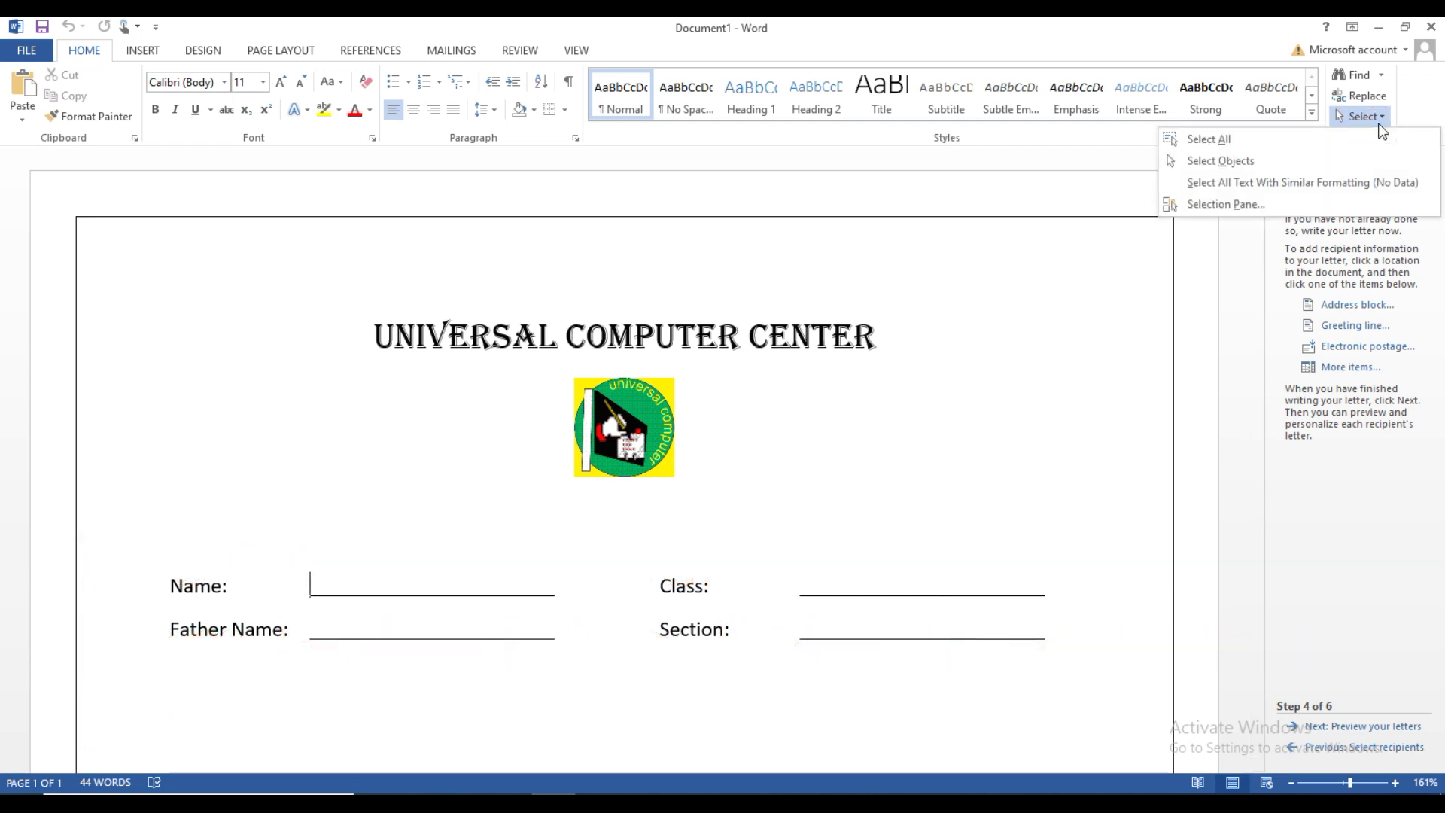
pyautogui.click(1268, 197)
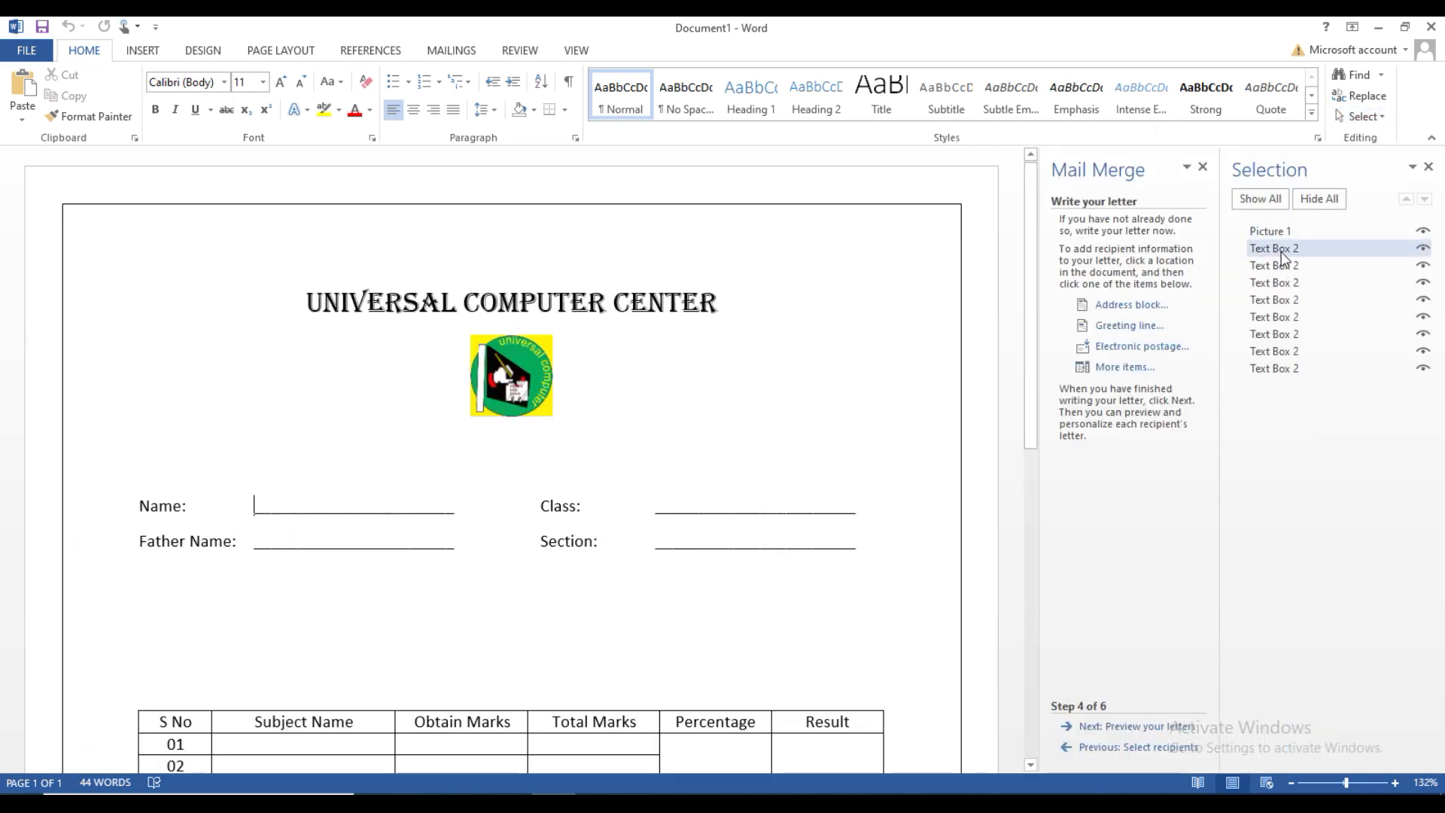
# Step: Insert the Name merge field into the text box beside the Name label
pyautogui.click(1281, 252)
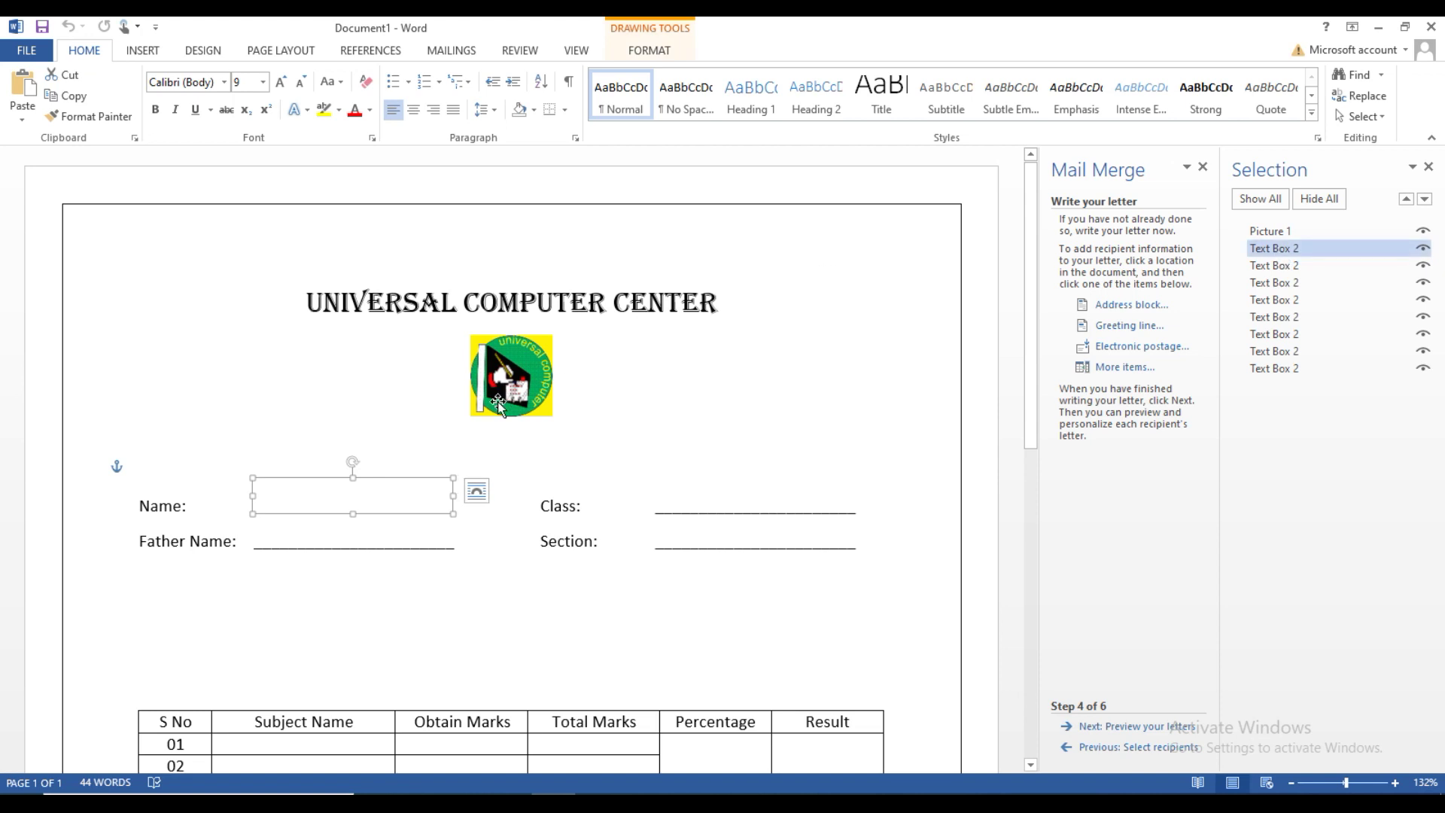
pyautogui.rightClick(409, 479)
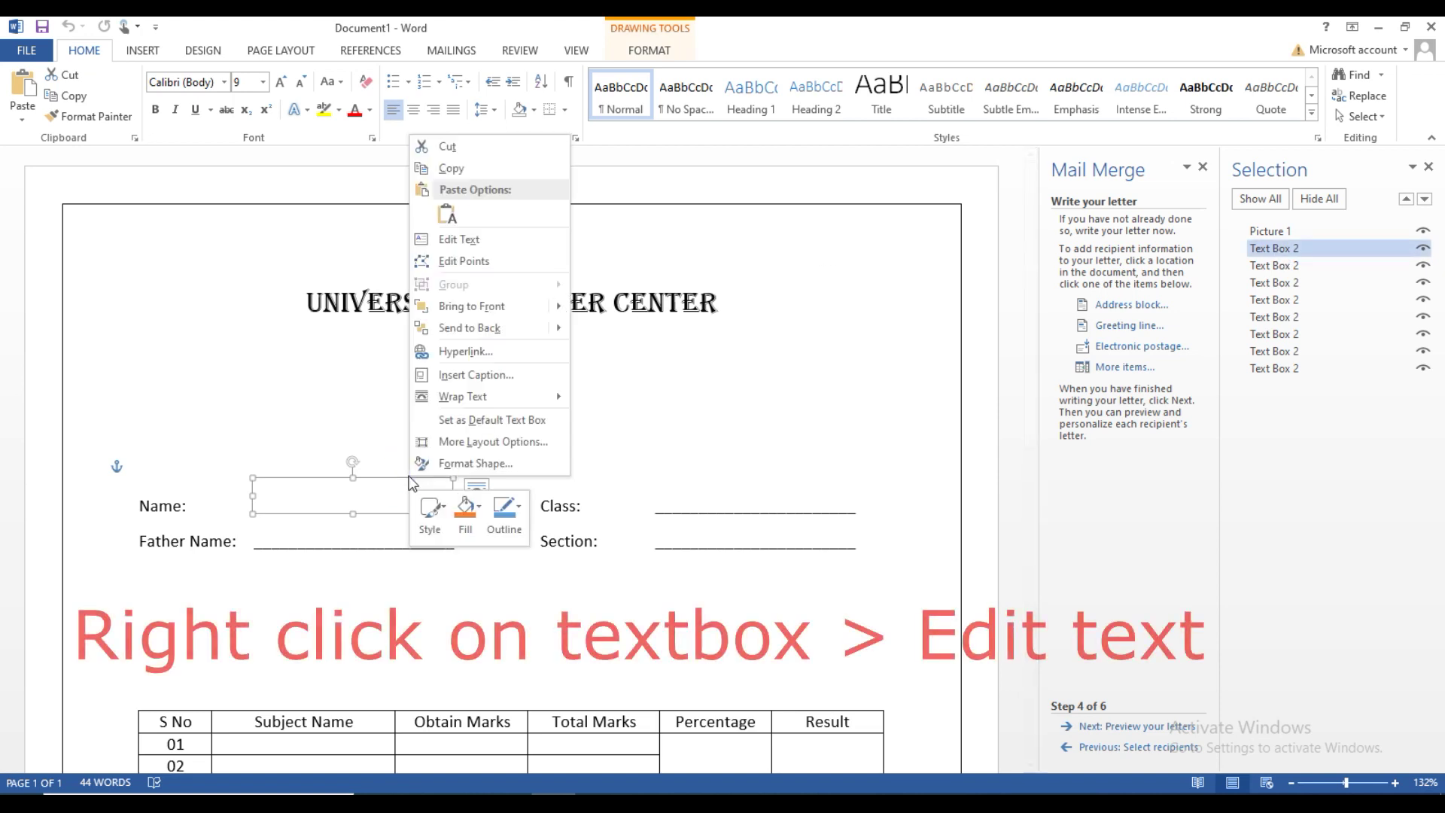
pyautogui.click(533, 239)
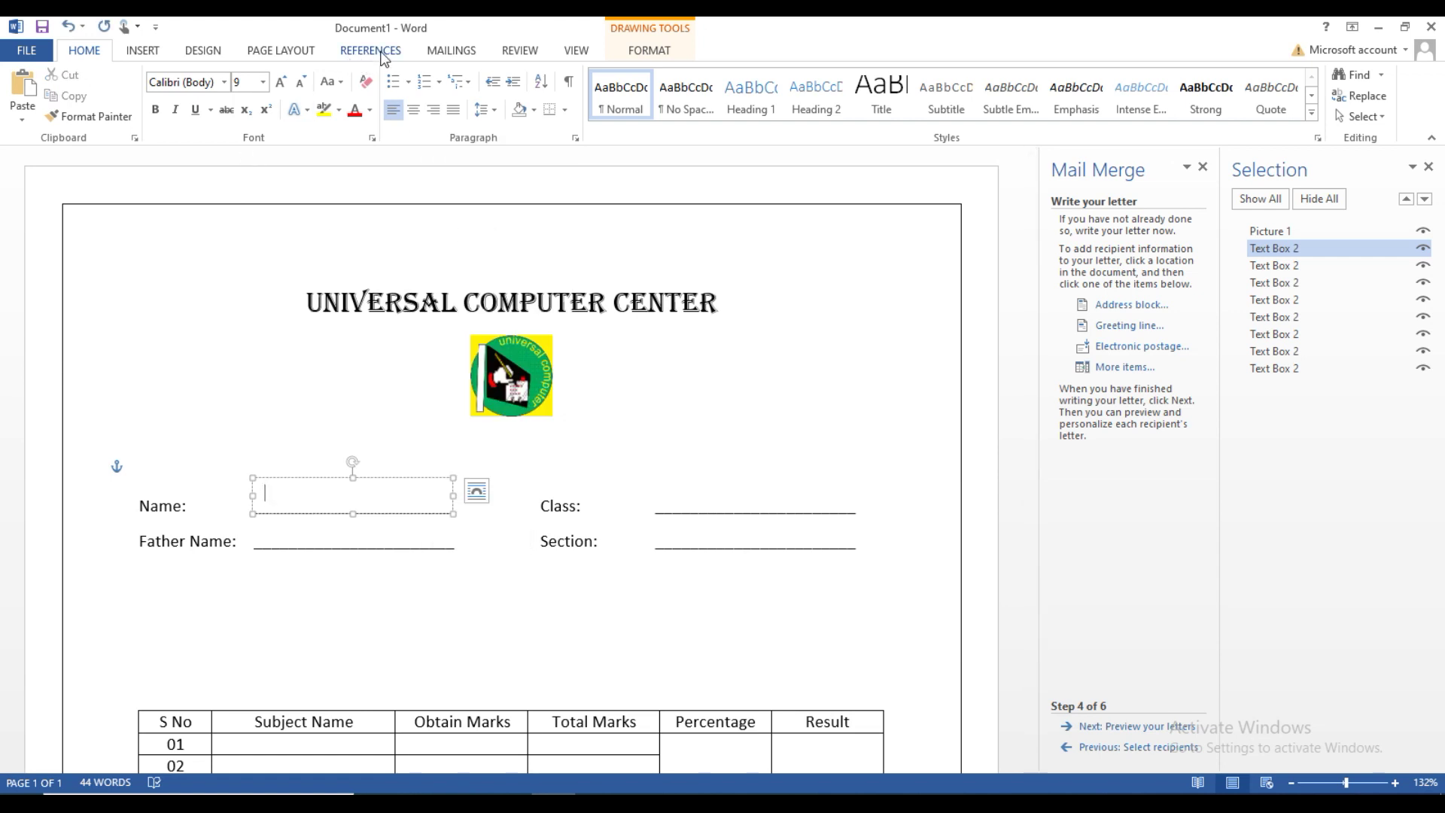
pyautogui.click(434, 53)
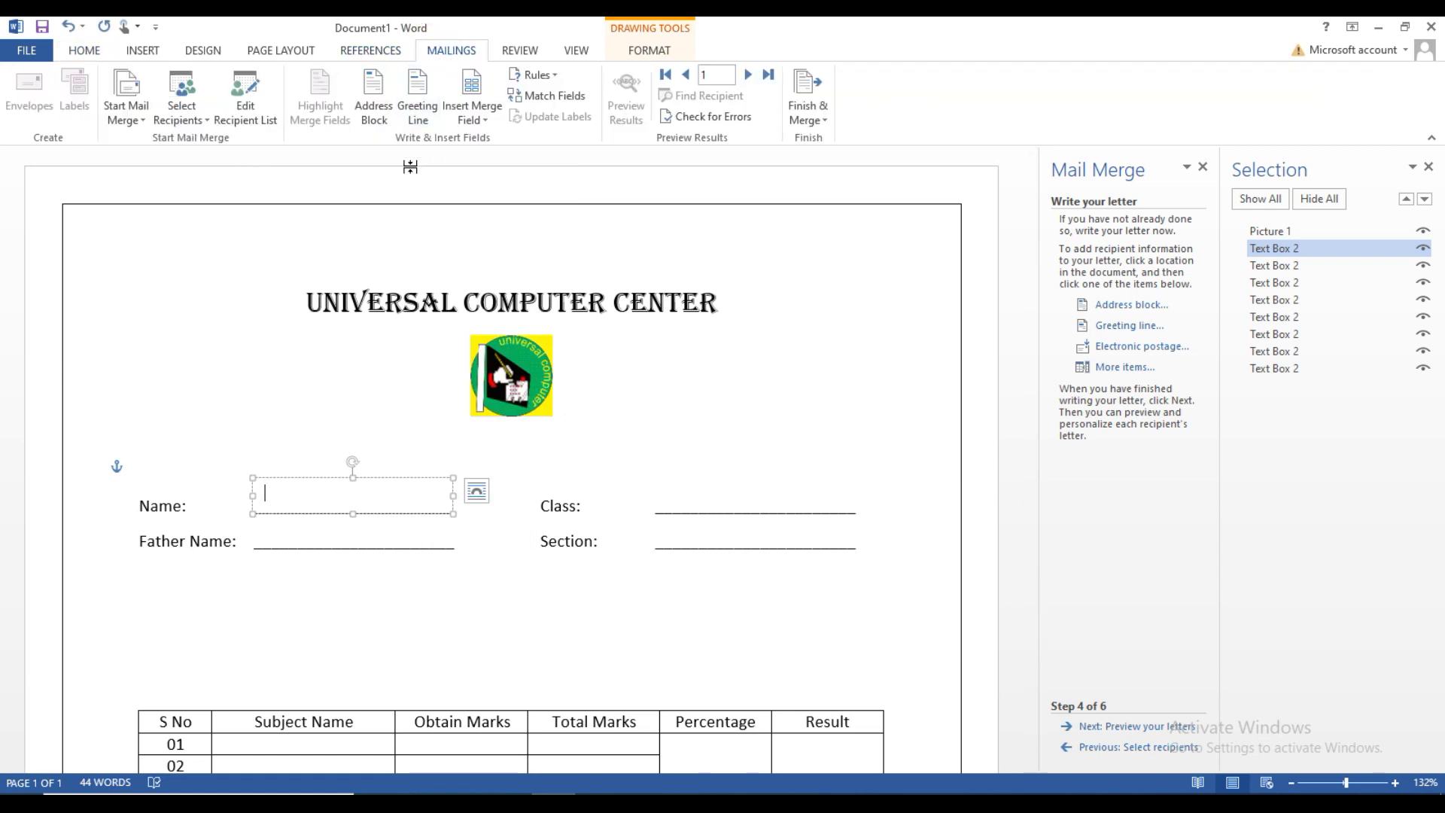
pyautogui.click(473, 117)
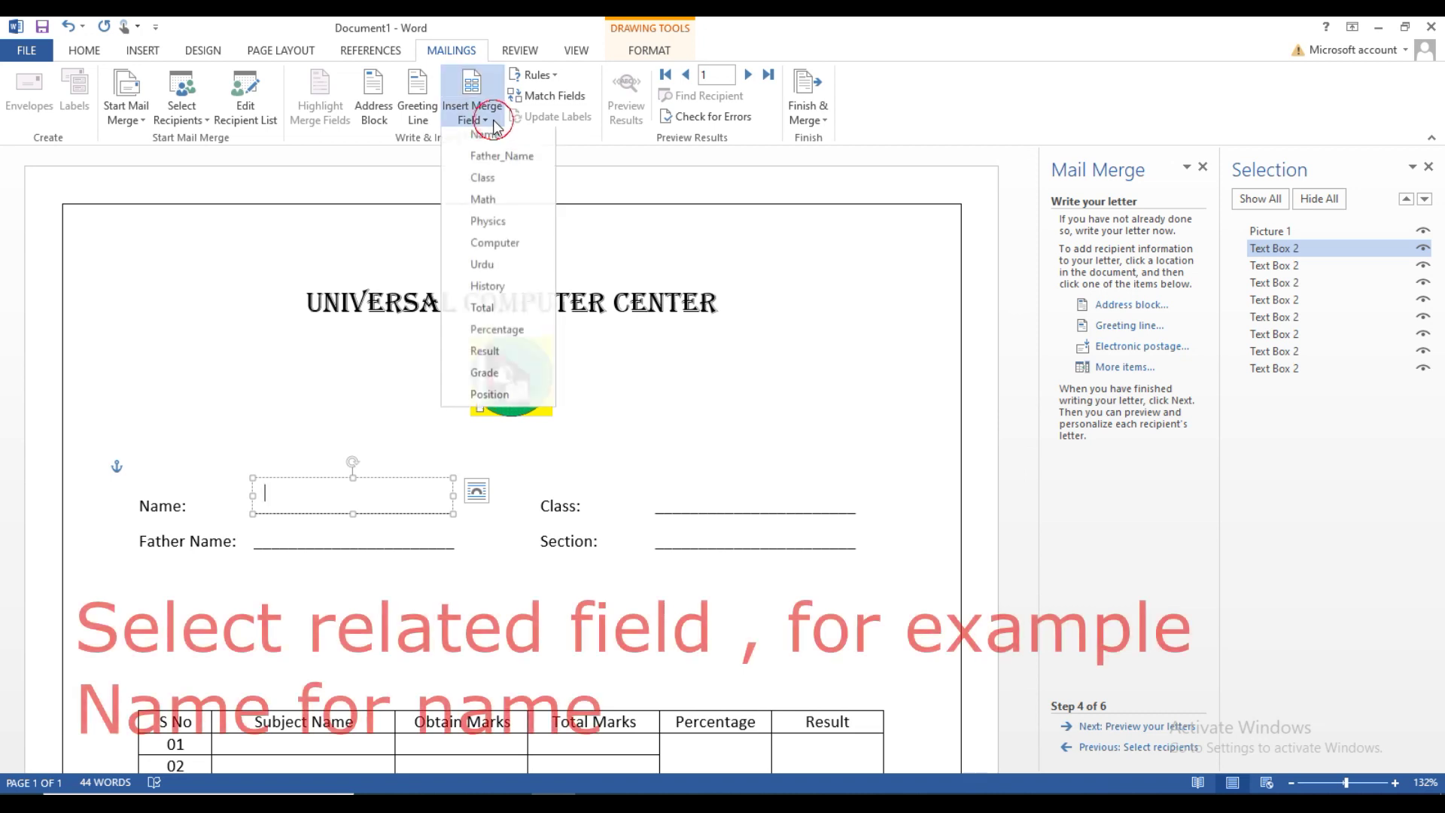
pyautogui.click(500, 140)
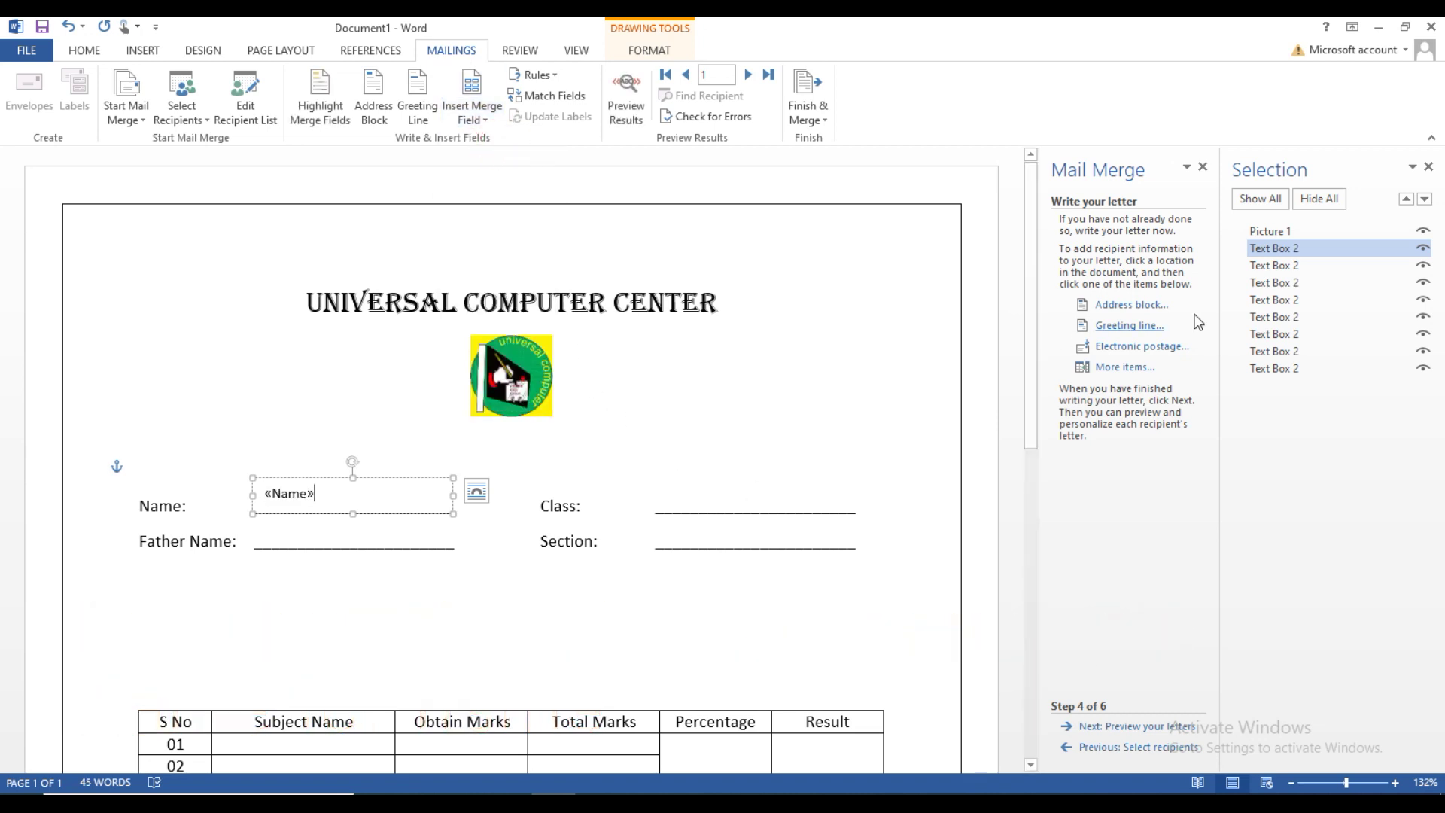
# Step: Insert the Class merge field into the text box beside the Class label
pyautogui.click(1274, 265)
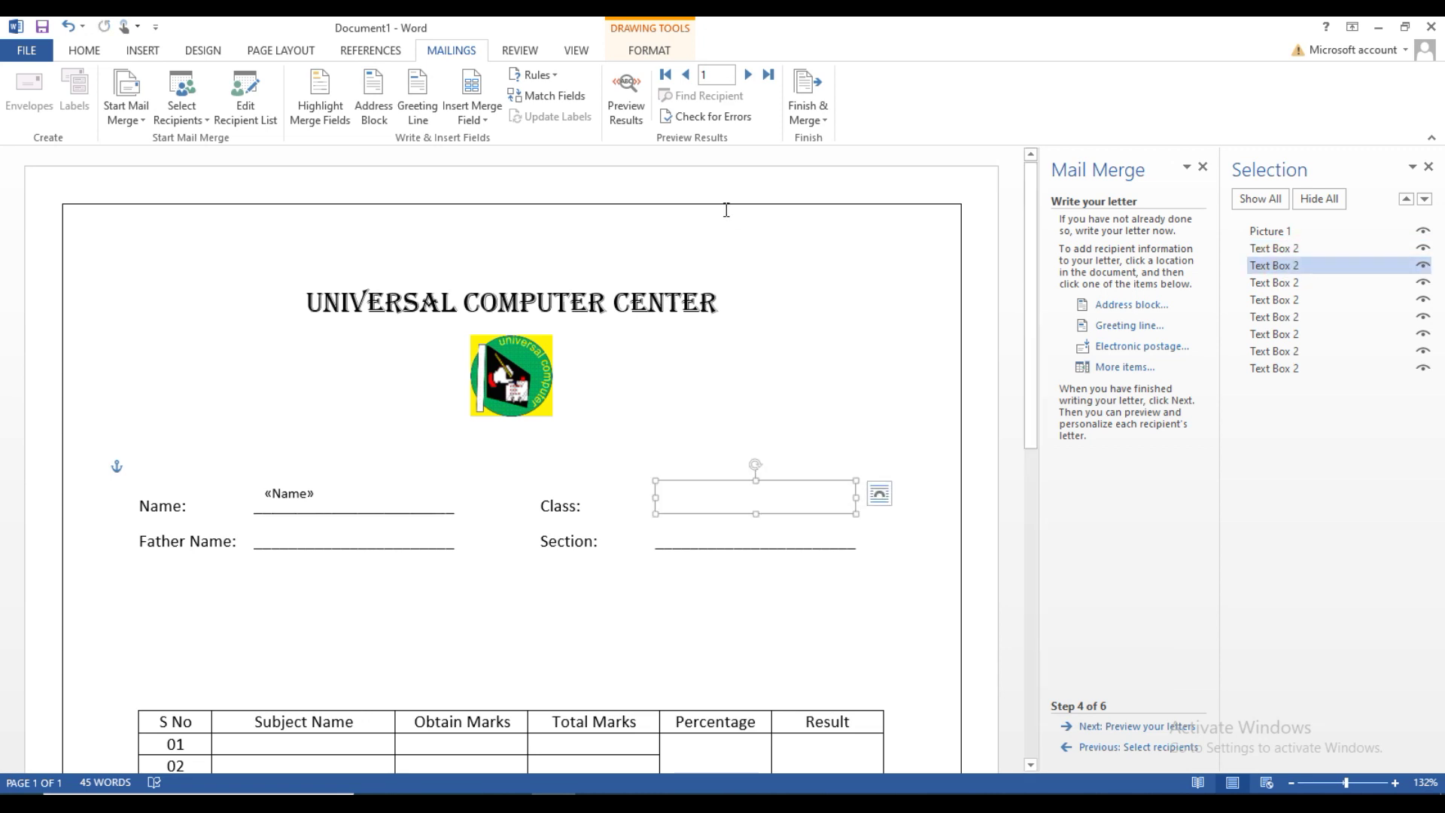
pyautogui.click(483, 120)
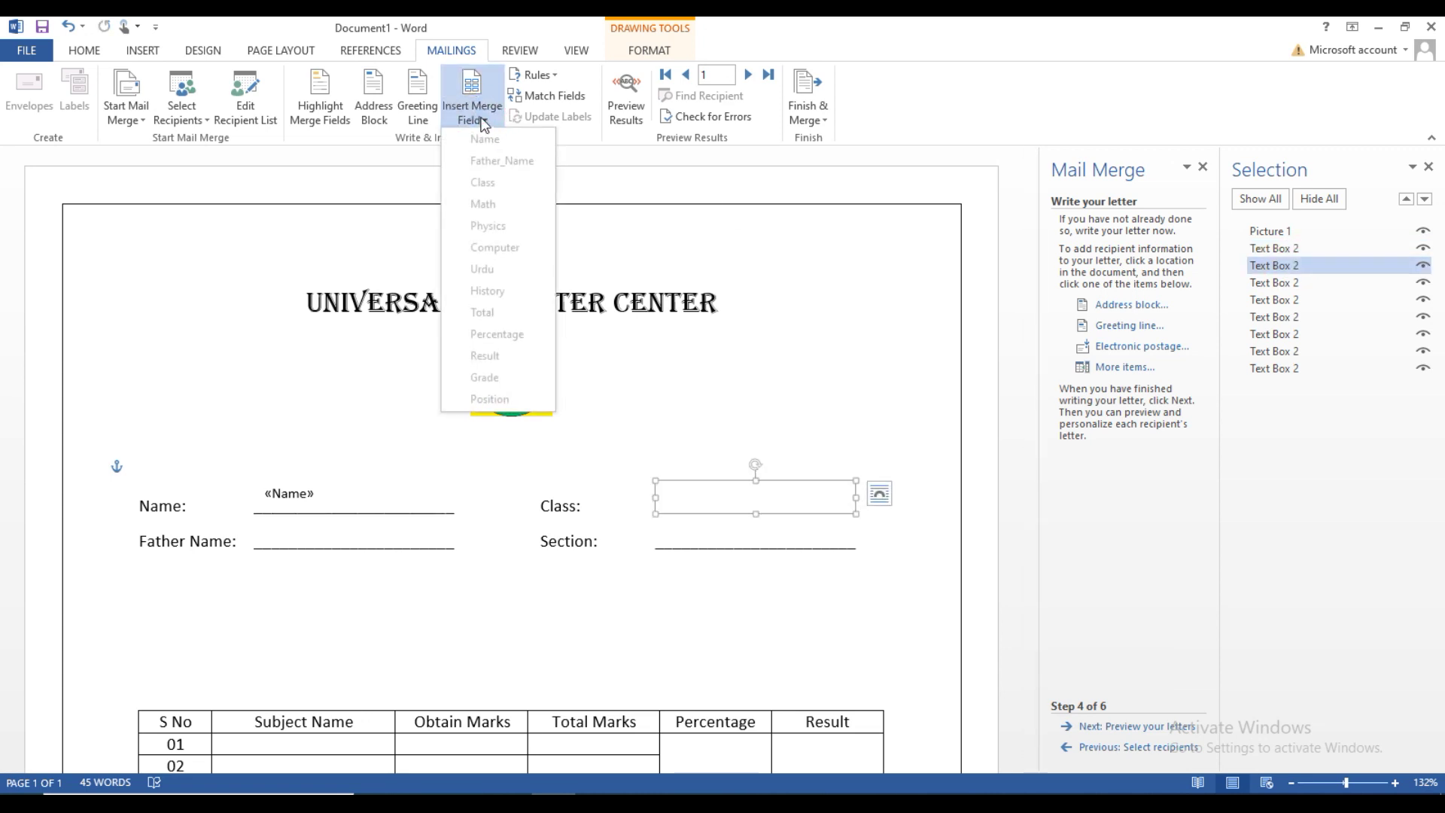
pyautogui.click(666, 482)
pyautogui.rightClick(666, 480)
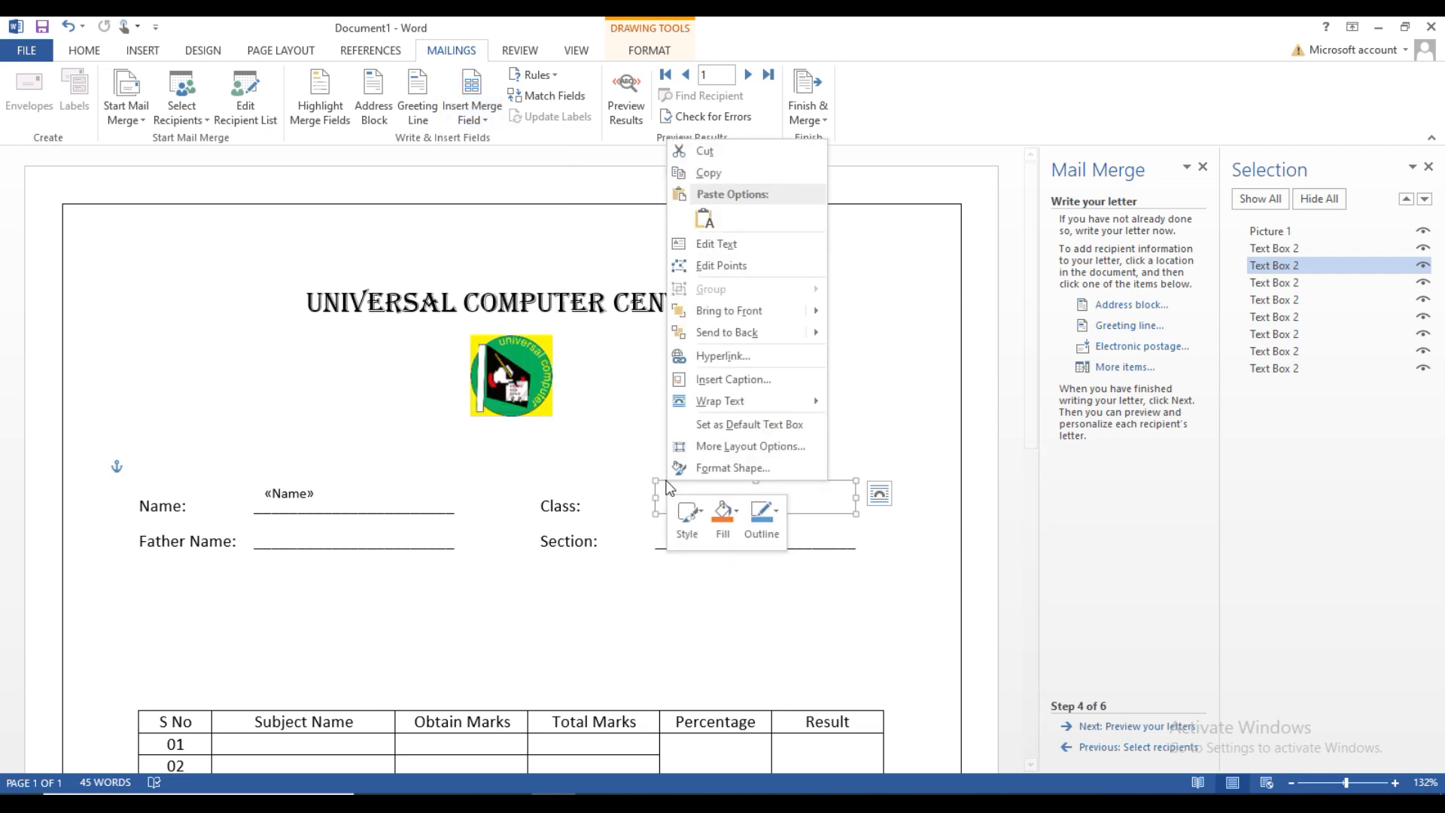
pyautogui.click(756, 244)
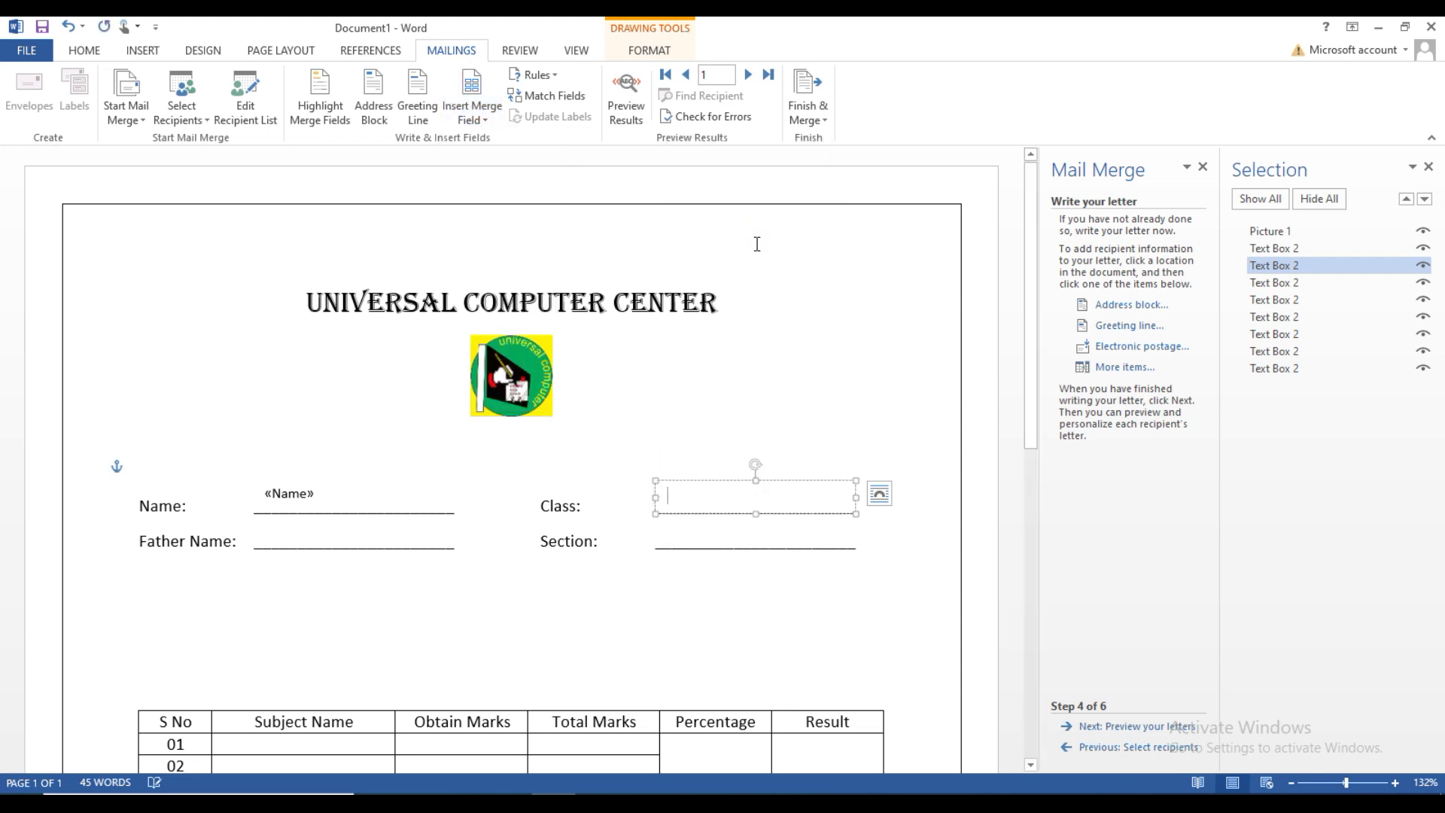
pyautogui.click(488, 120)
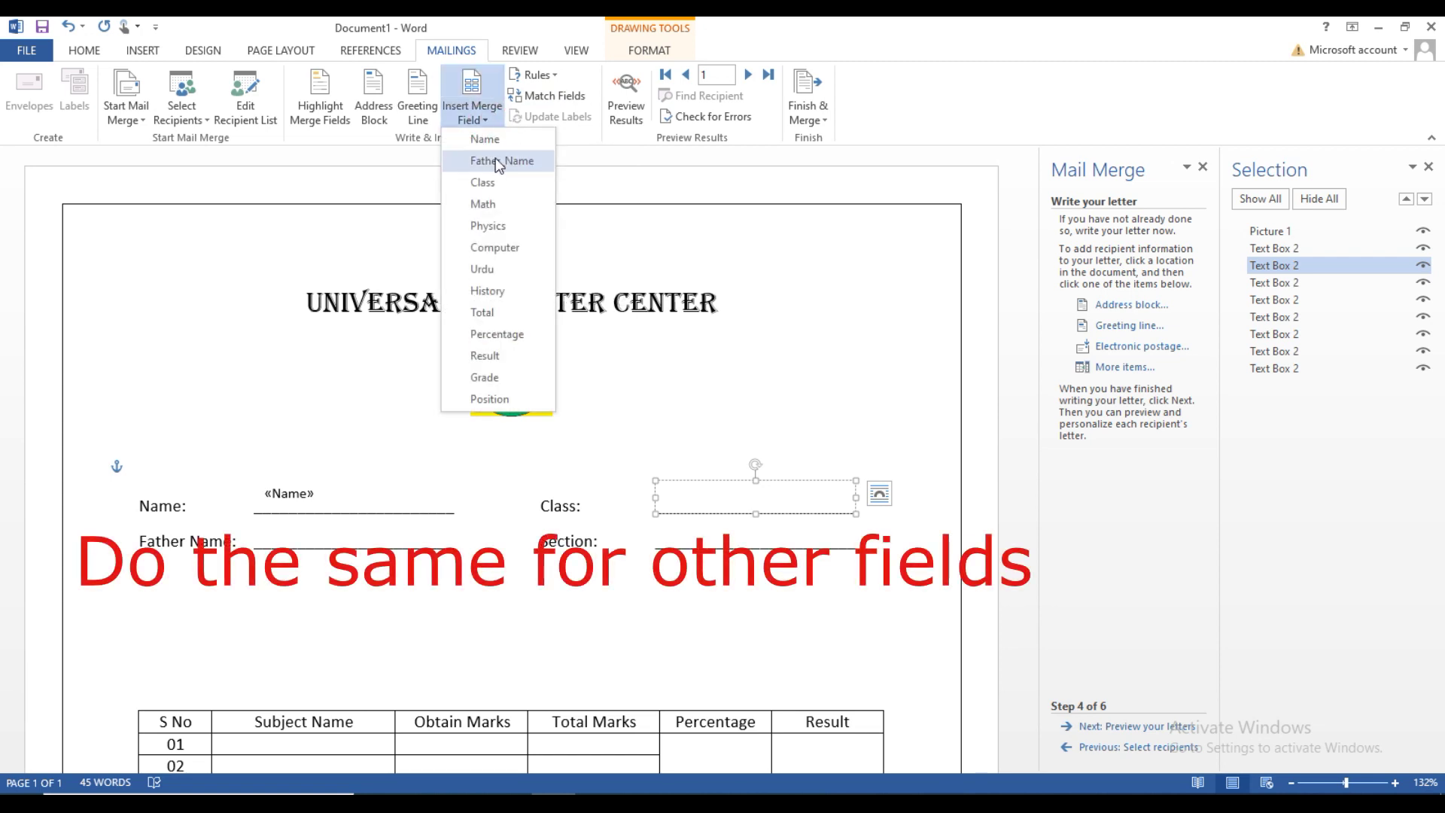
pyautogui.click(489, 183)
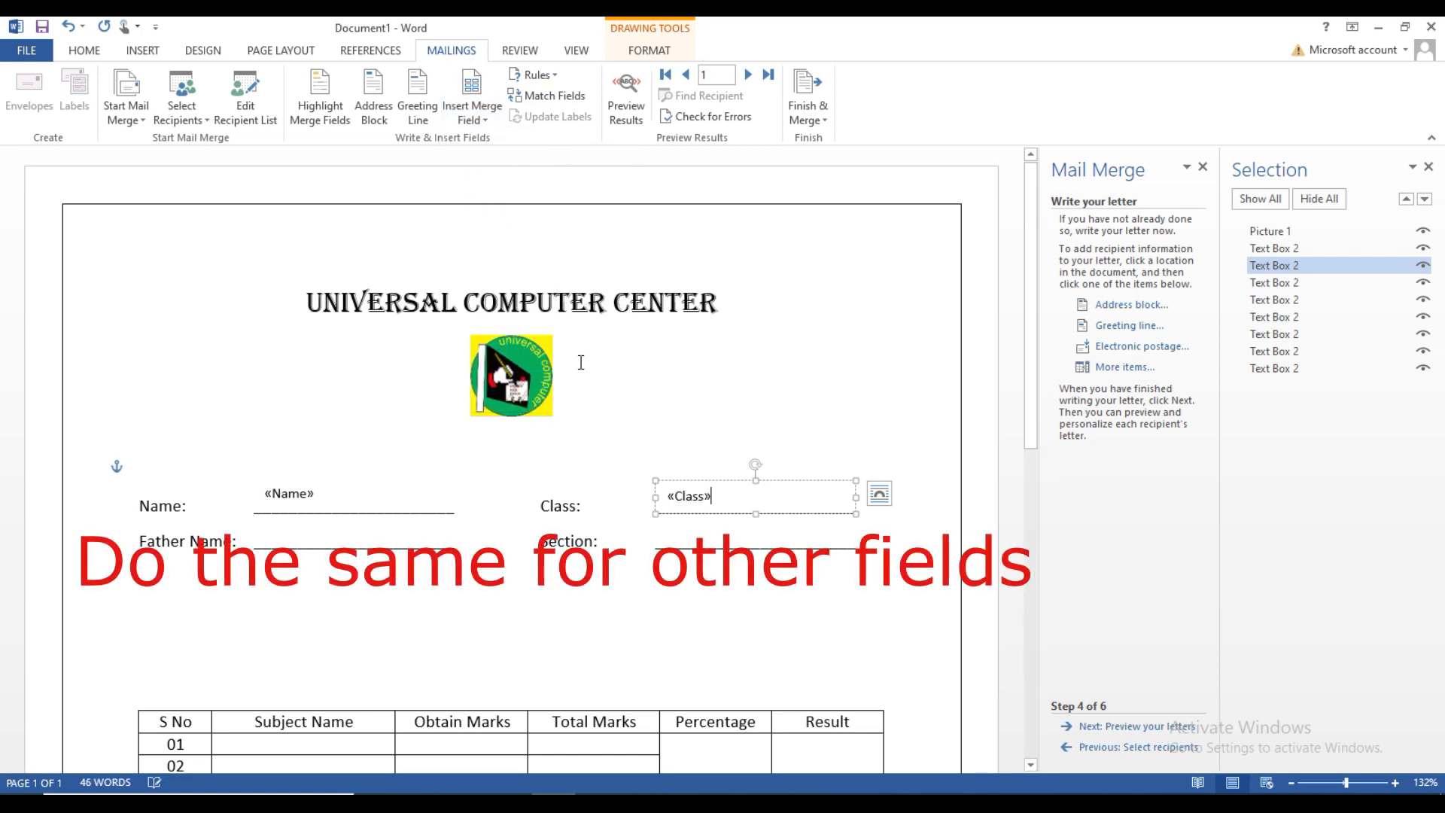
# Step: Insert the Father_Name merge field into the text box beside the Father Name label
pyautogui.click(1276, 283)
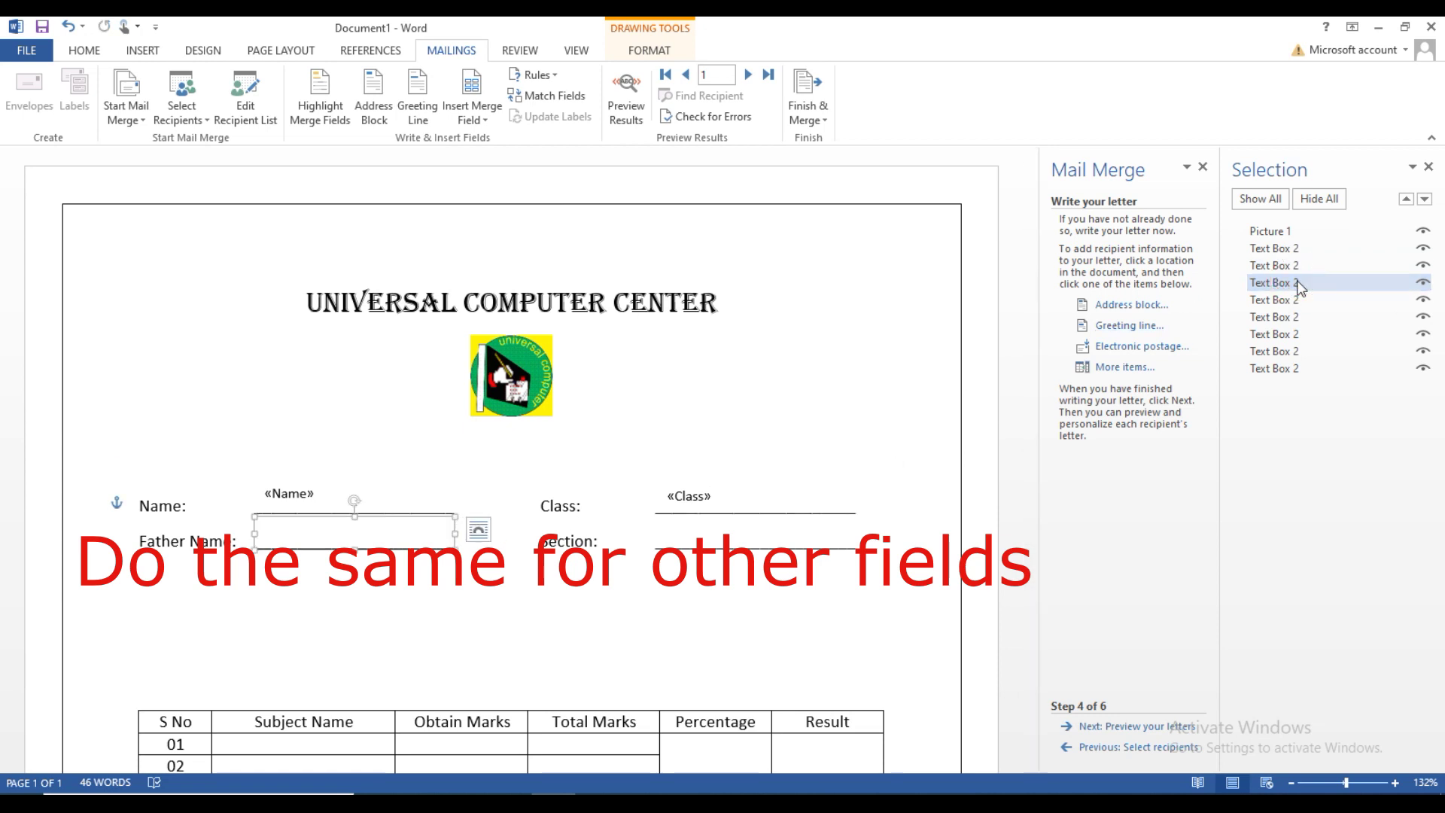
pyautogui.rightClick(409, 515)
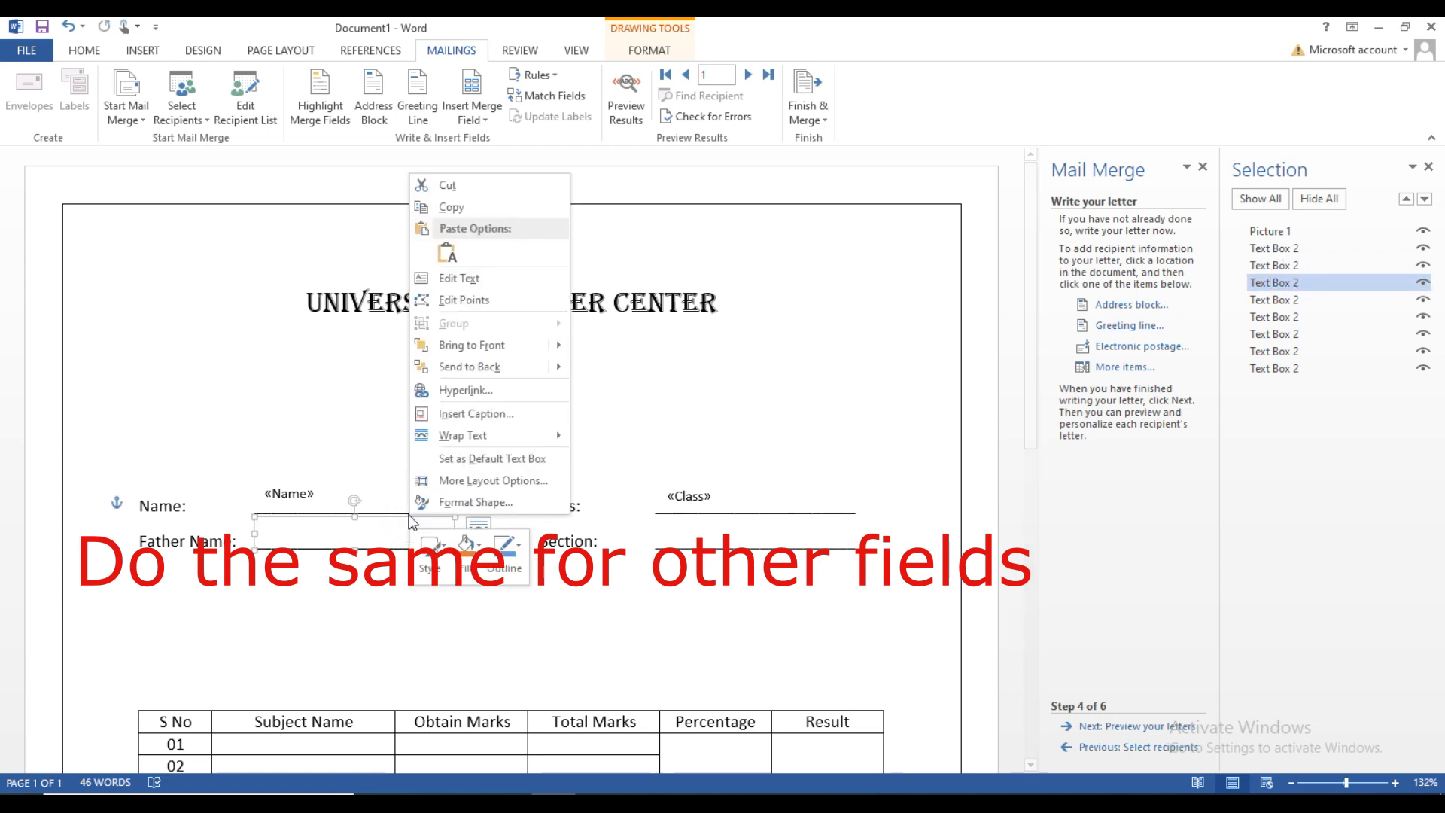
pyautogui.click(512, 277)
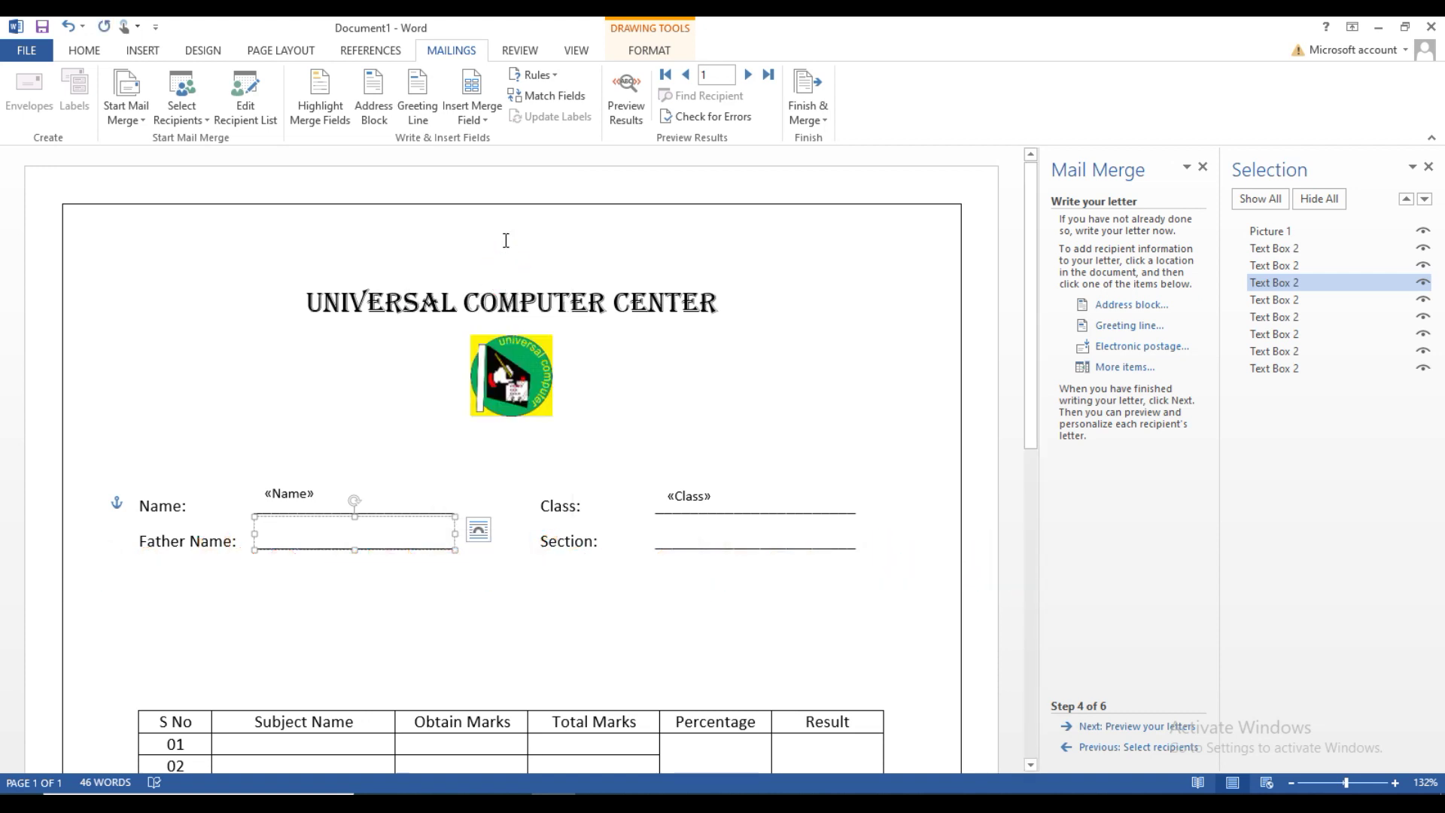
pyautogui.click(486, 122)
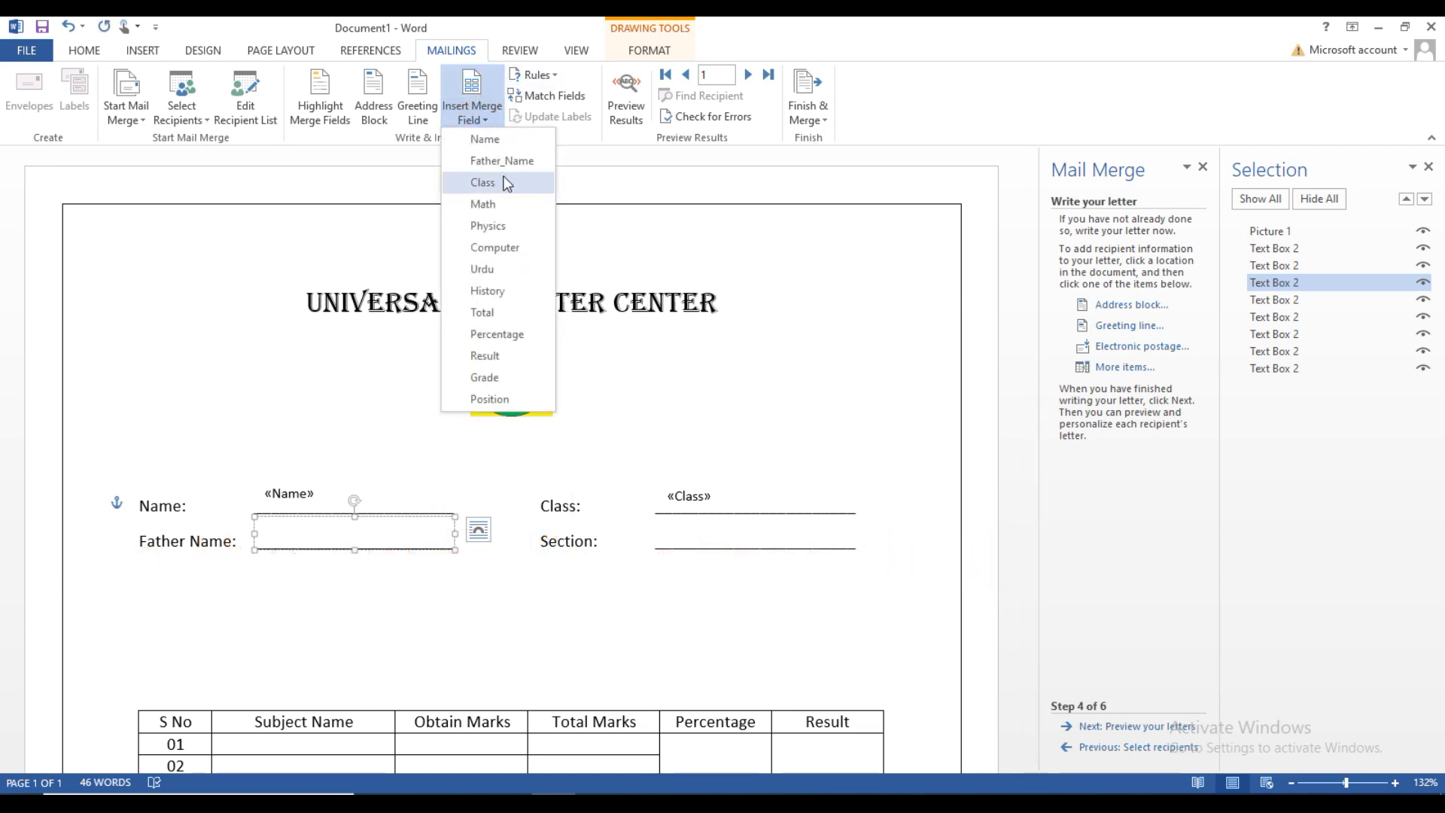
pyautogui.click(529, 155)
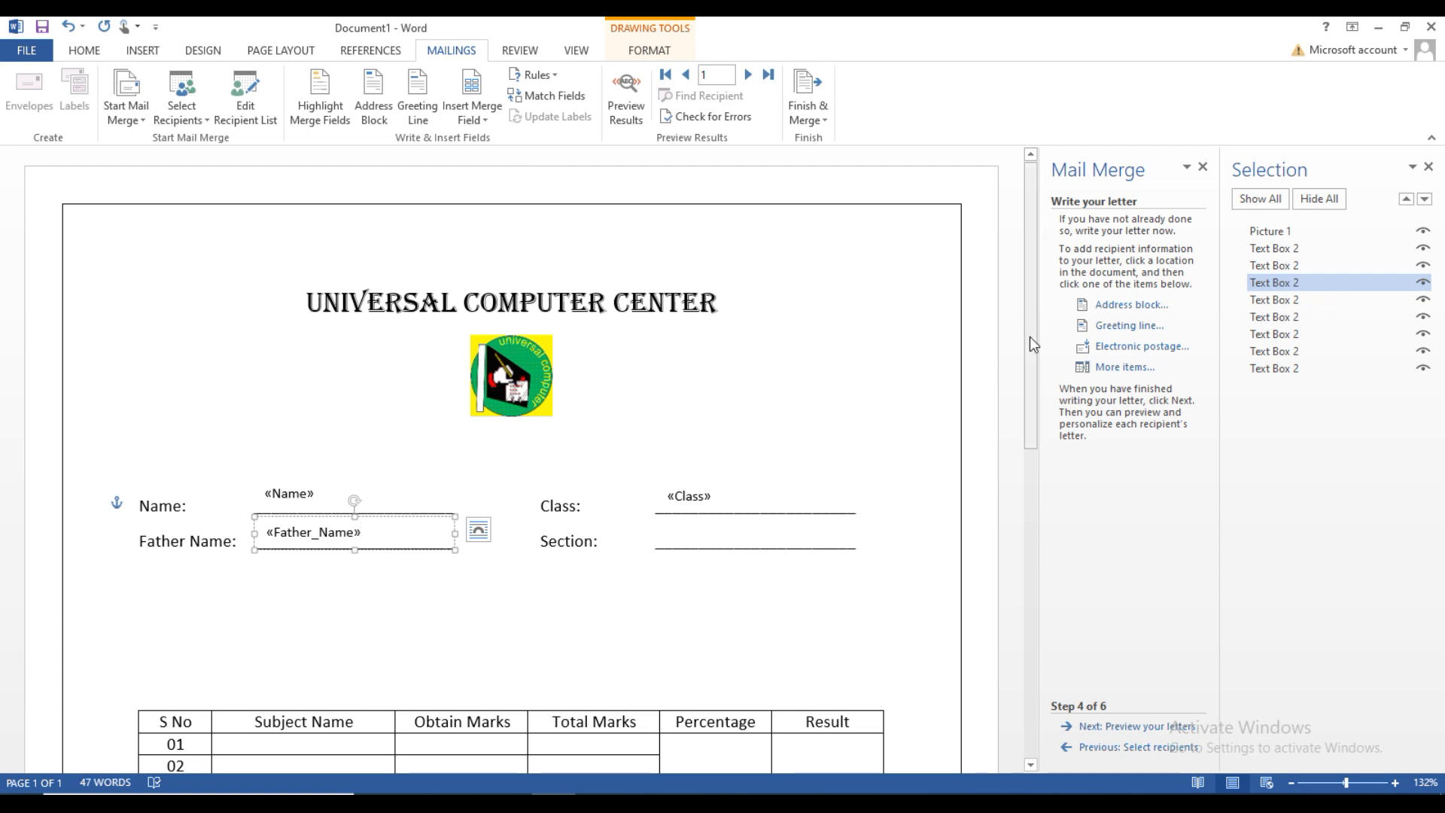
# Step: Switch to Excel, open the Result3 workbook as read-only and examine the subject headings from Math to History in row 5
pyautogui.moveTo(1030, 336); pyautogui.dragTo(1039, 429)
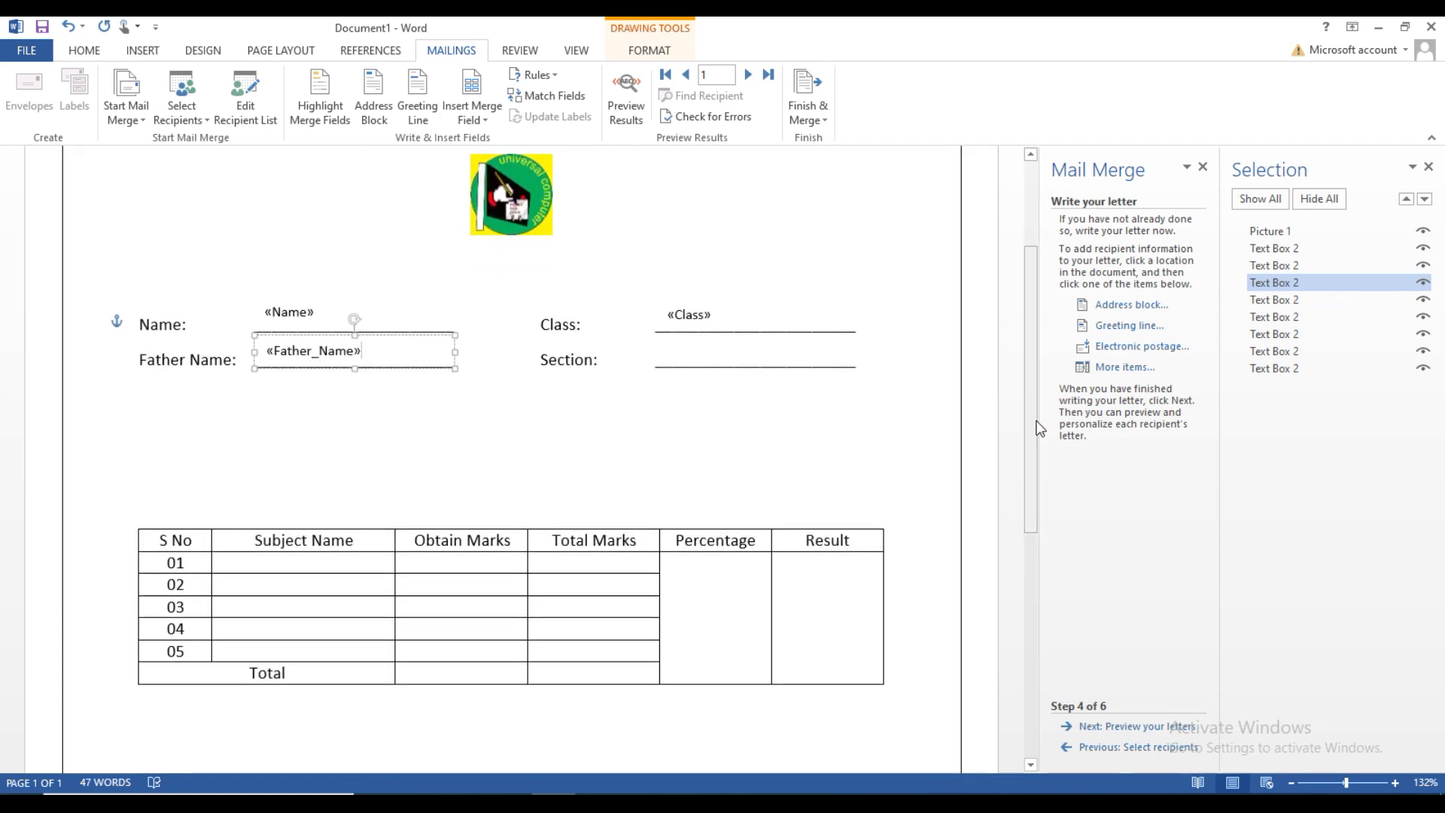
pyautogui.click(341, 568)
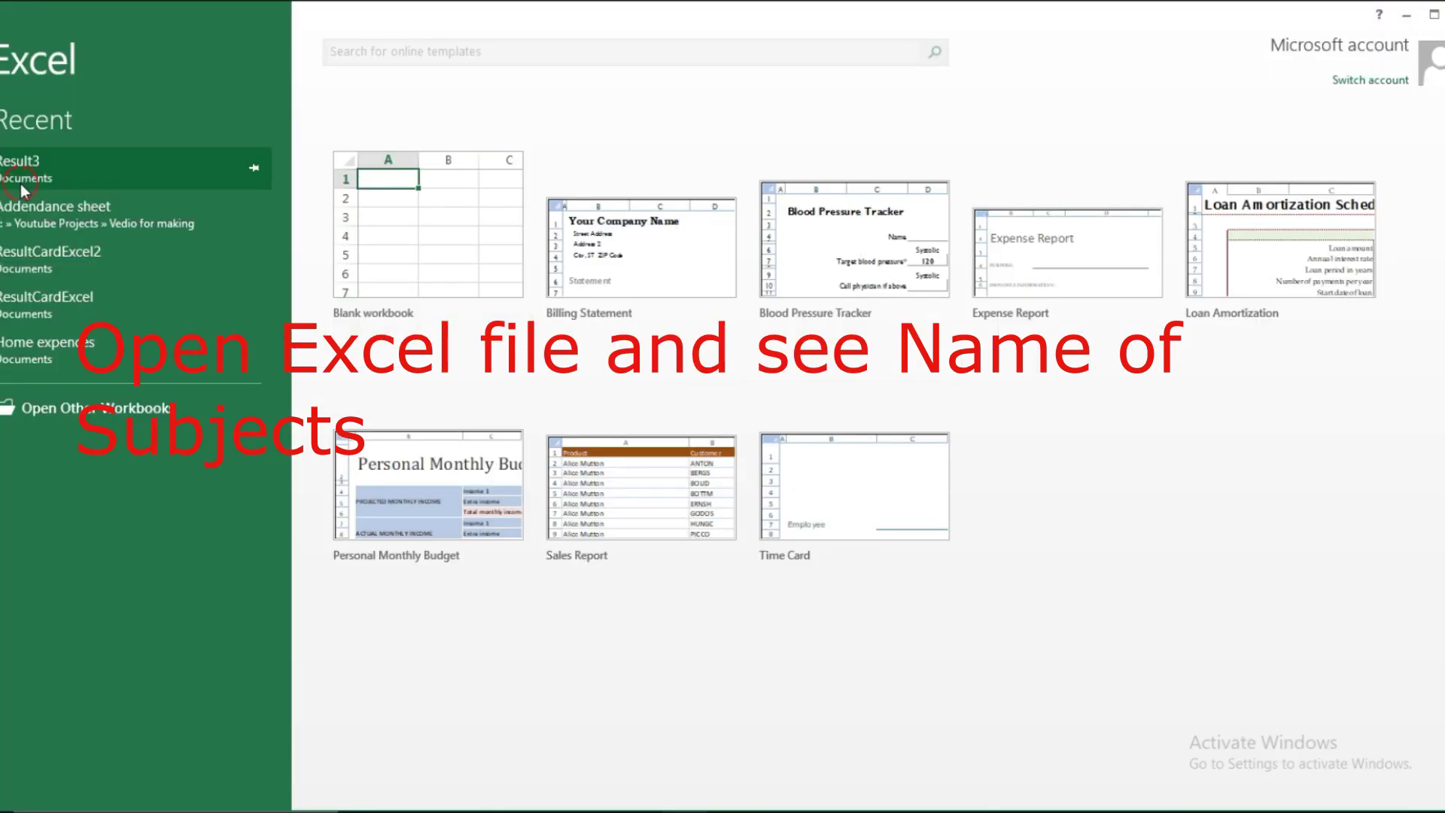
pyautogui.click(20, 184)
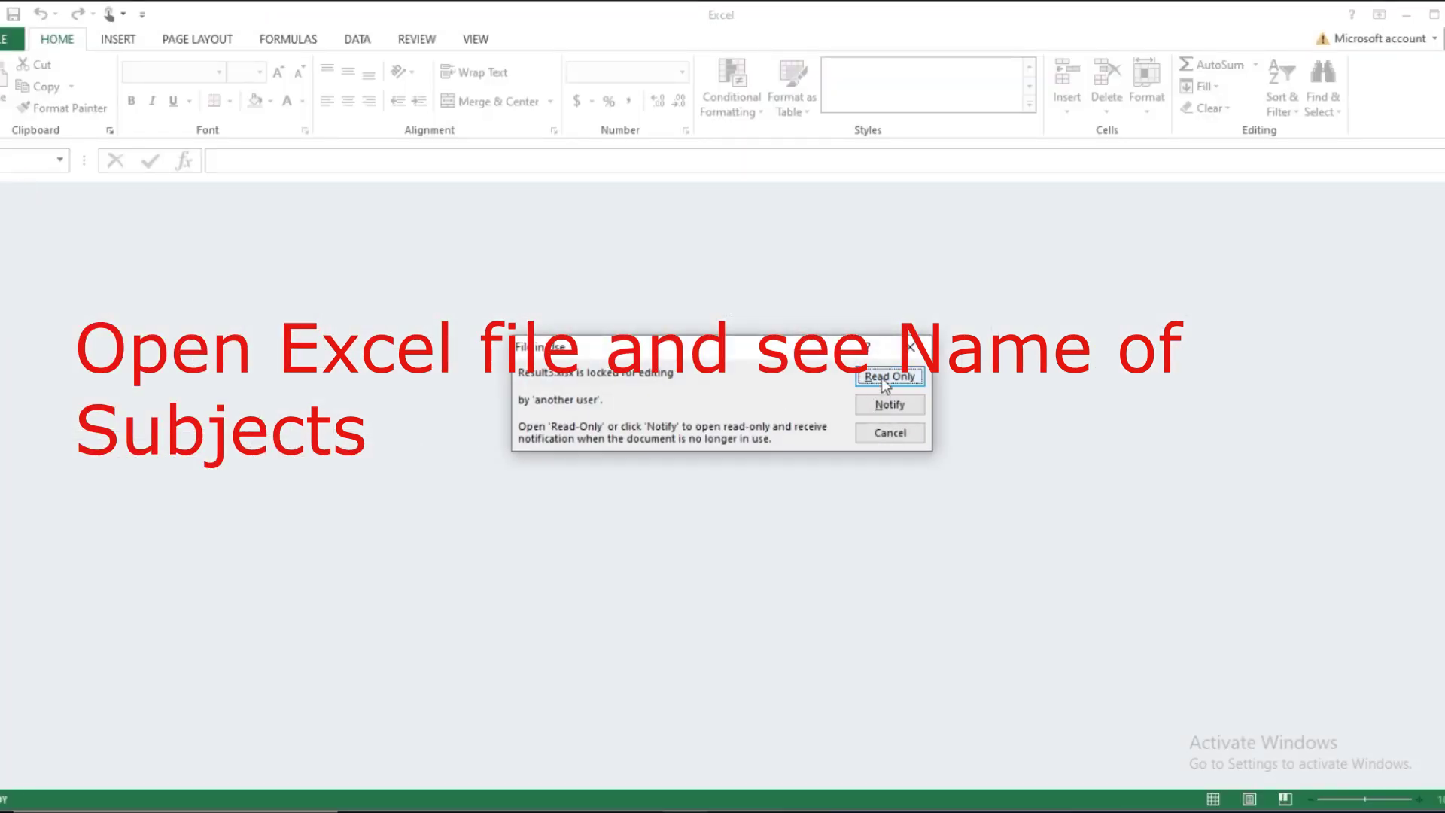
pyautogui.click(882, 378)
pyautogui.click(422, 551)
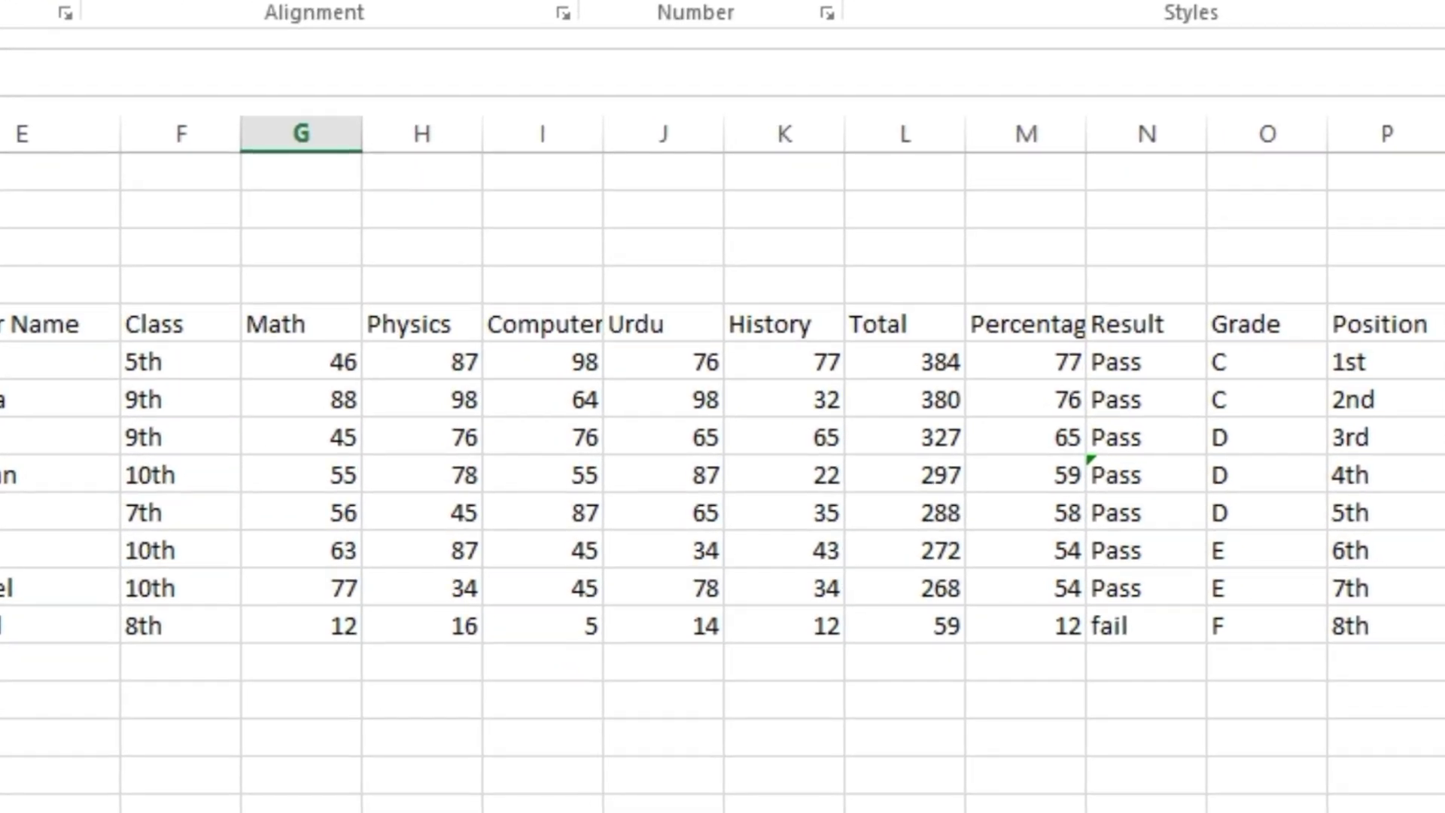
pyautogui.moveTo(329, 323); pyautogui.dragTo(765, 326)
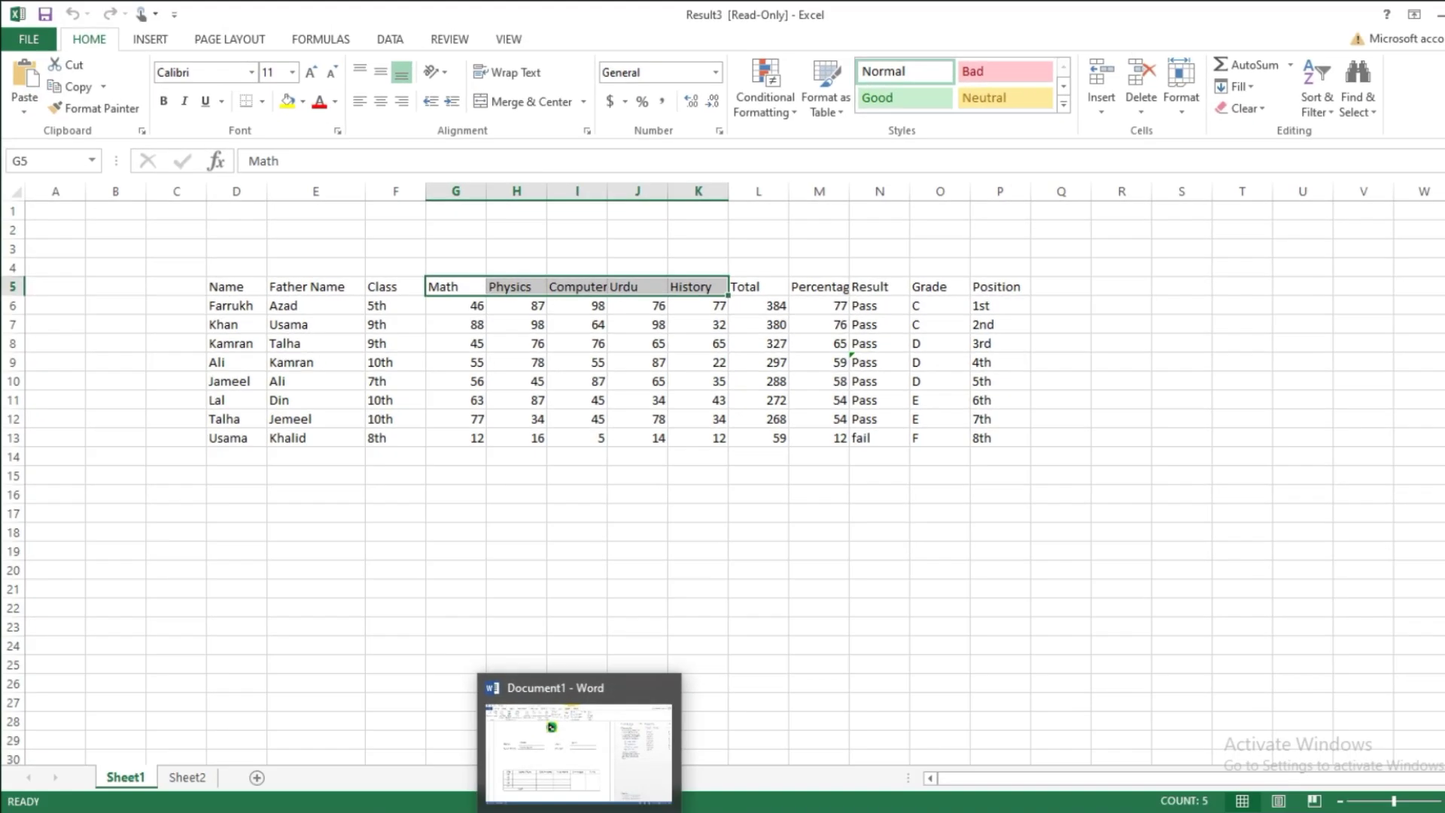
# Step: Switch back to Word and enter Math and Physics as the subject names in table rows 01 and 02
pyautogui.click(578, 745)
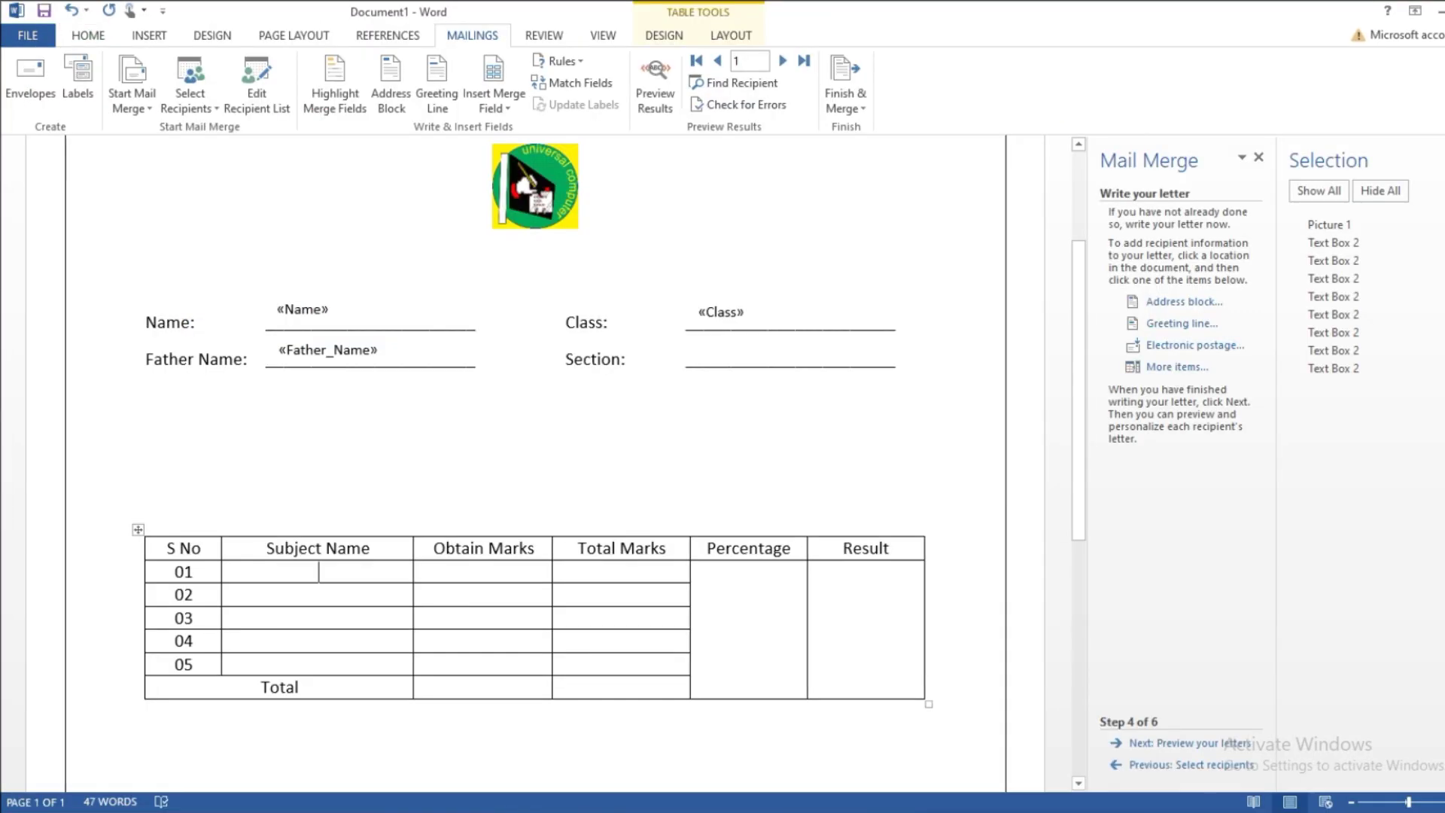
pyautogui.write('math')
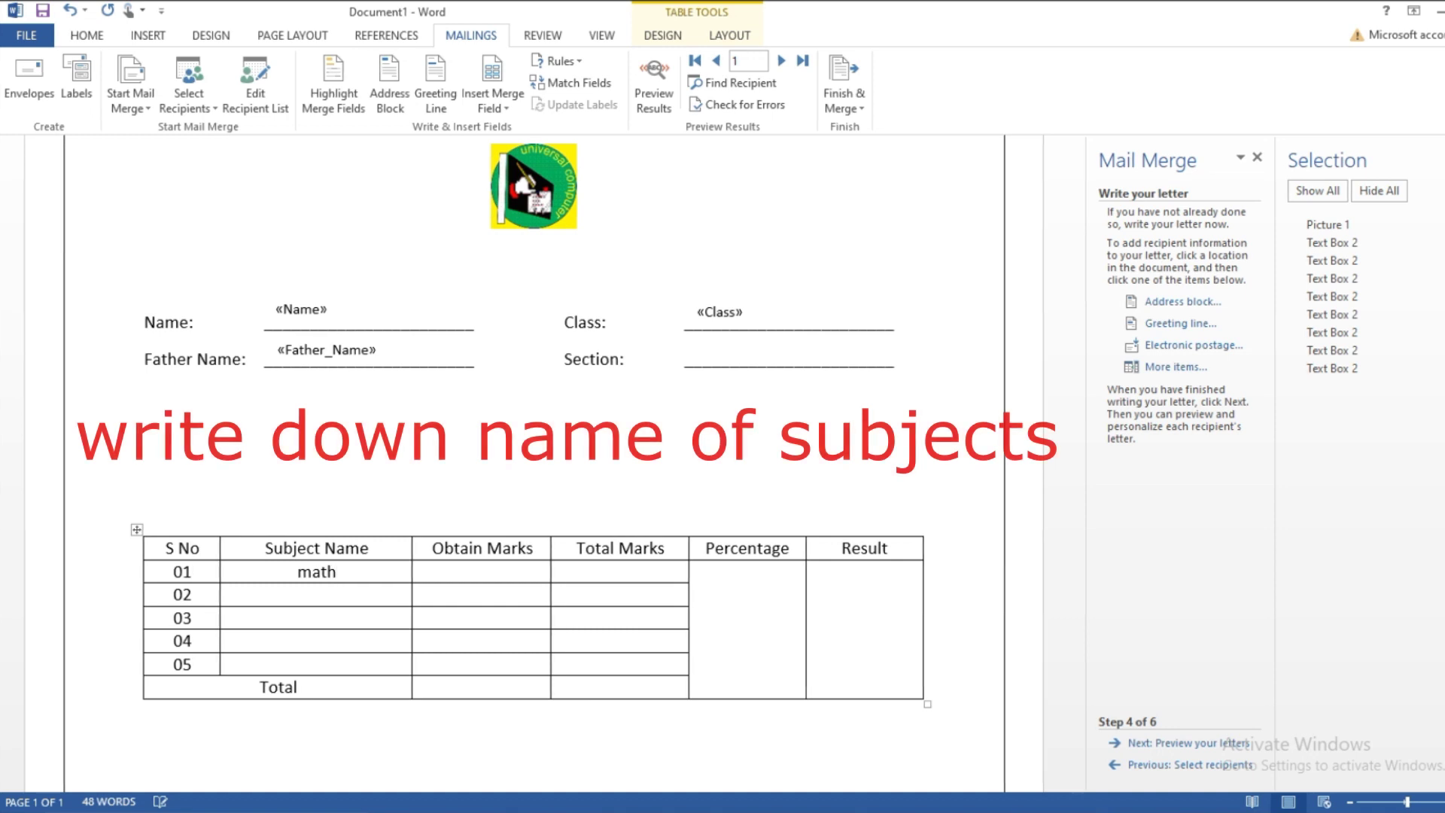
pyautogui.press('Down')
pyautogui.write('Physic')
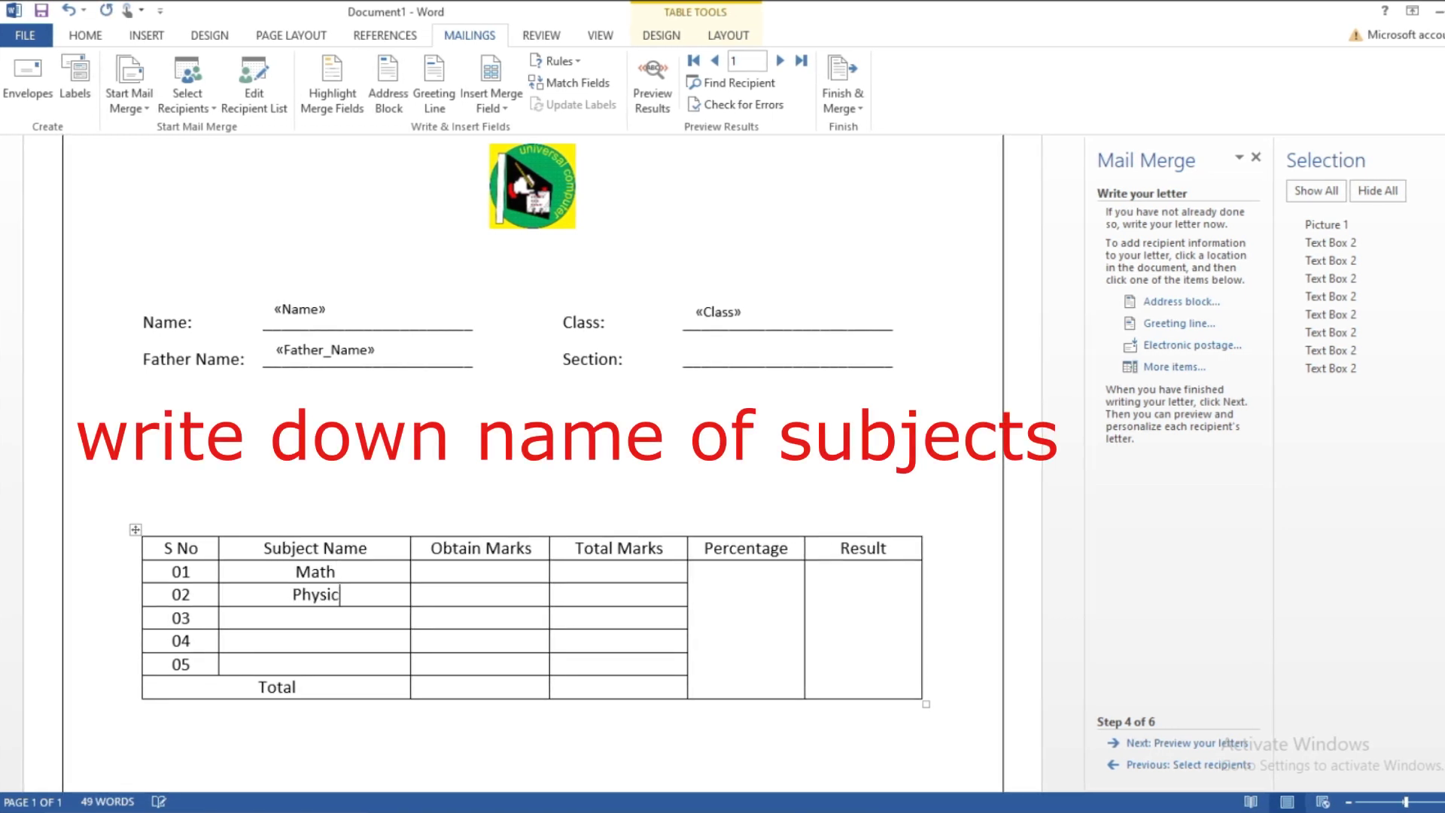
pyautogui.press('Down')
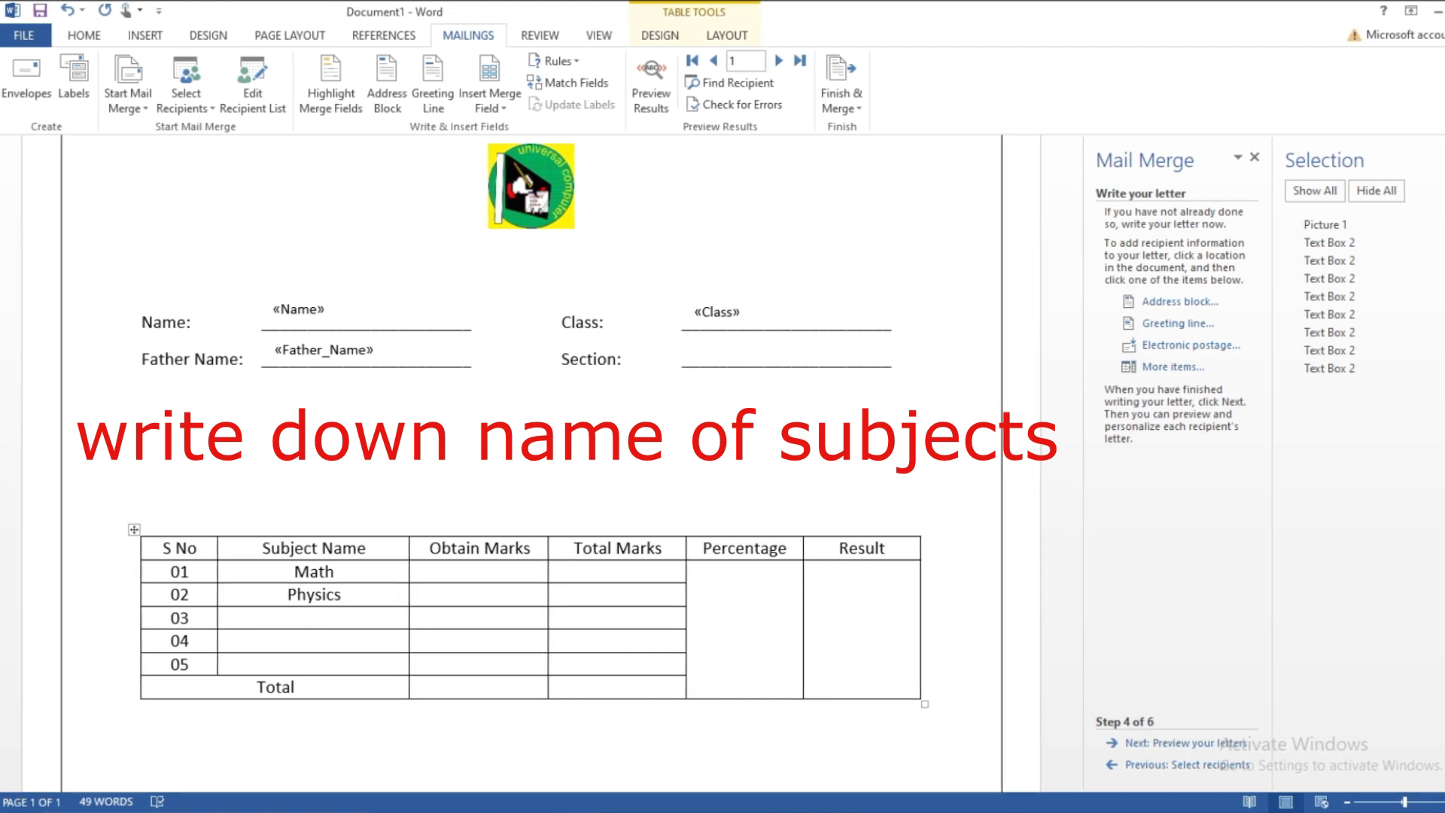
# Step: Recheck the subject headings in Excel, then enter Computer, Urdu and History as subject names in rows 03 to 05 of the Word table
pyautogui.hotkey('alt', 'Tab')
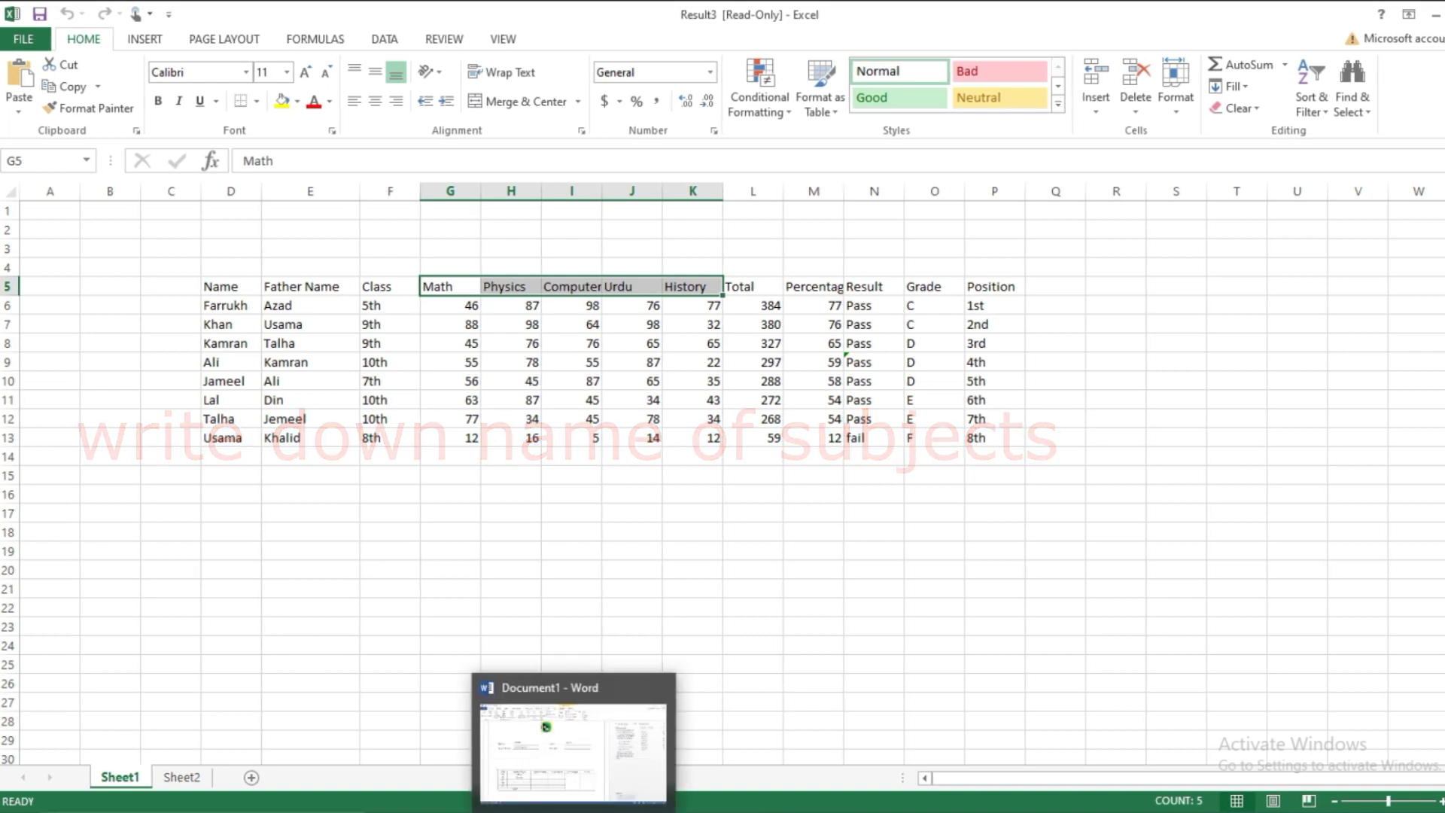
pyautogui.click(573, 809)
pyautogui.click(315, 619)
pyautogui.write('Com')
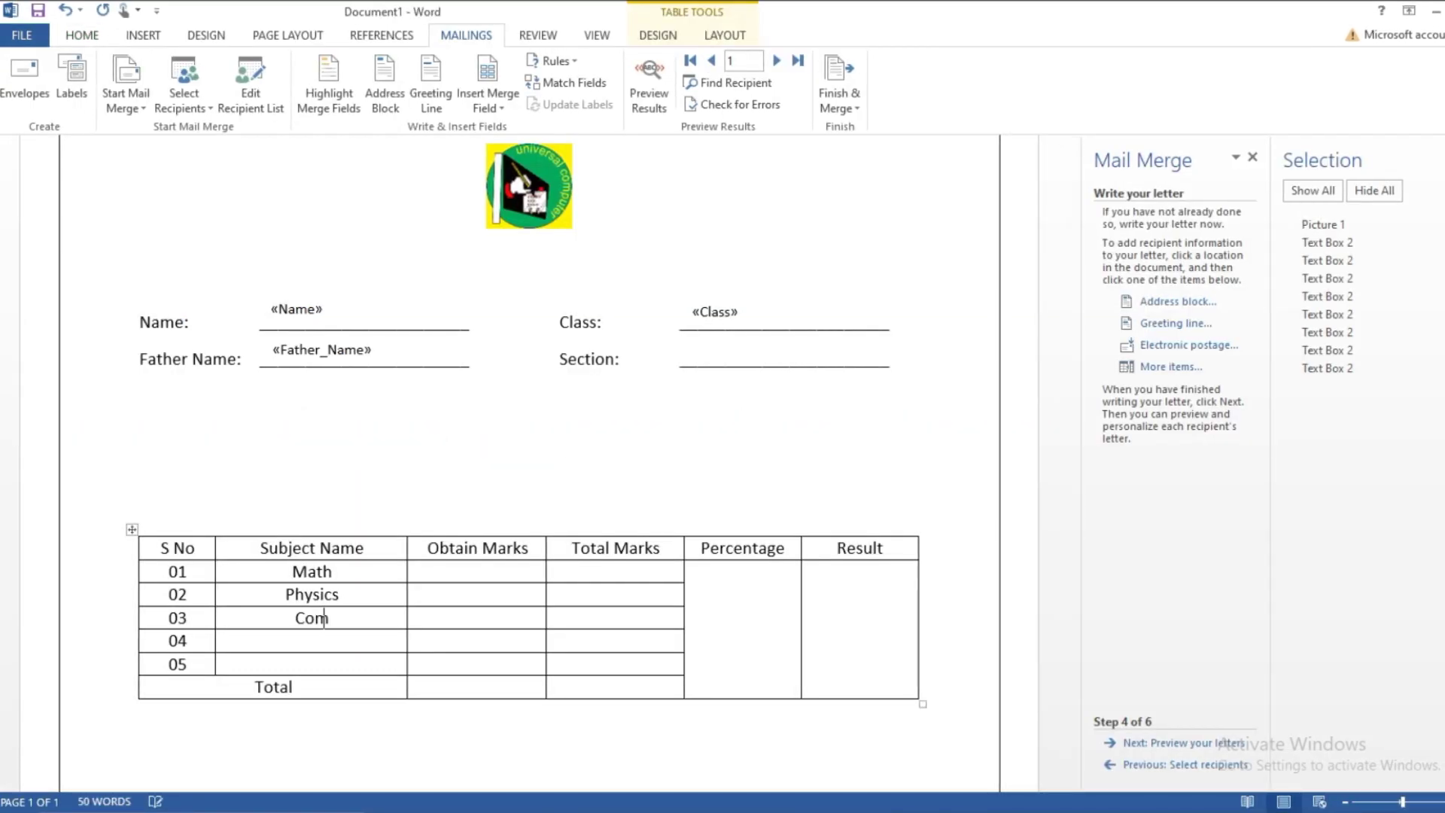
pyautogui.write('puter')
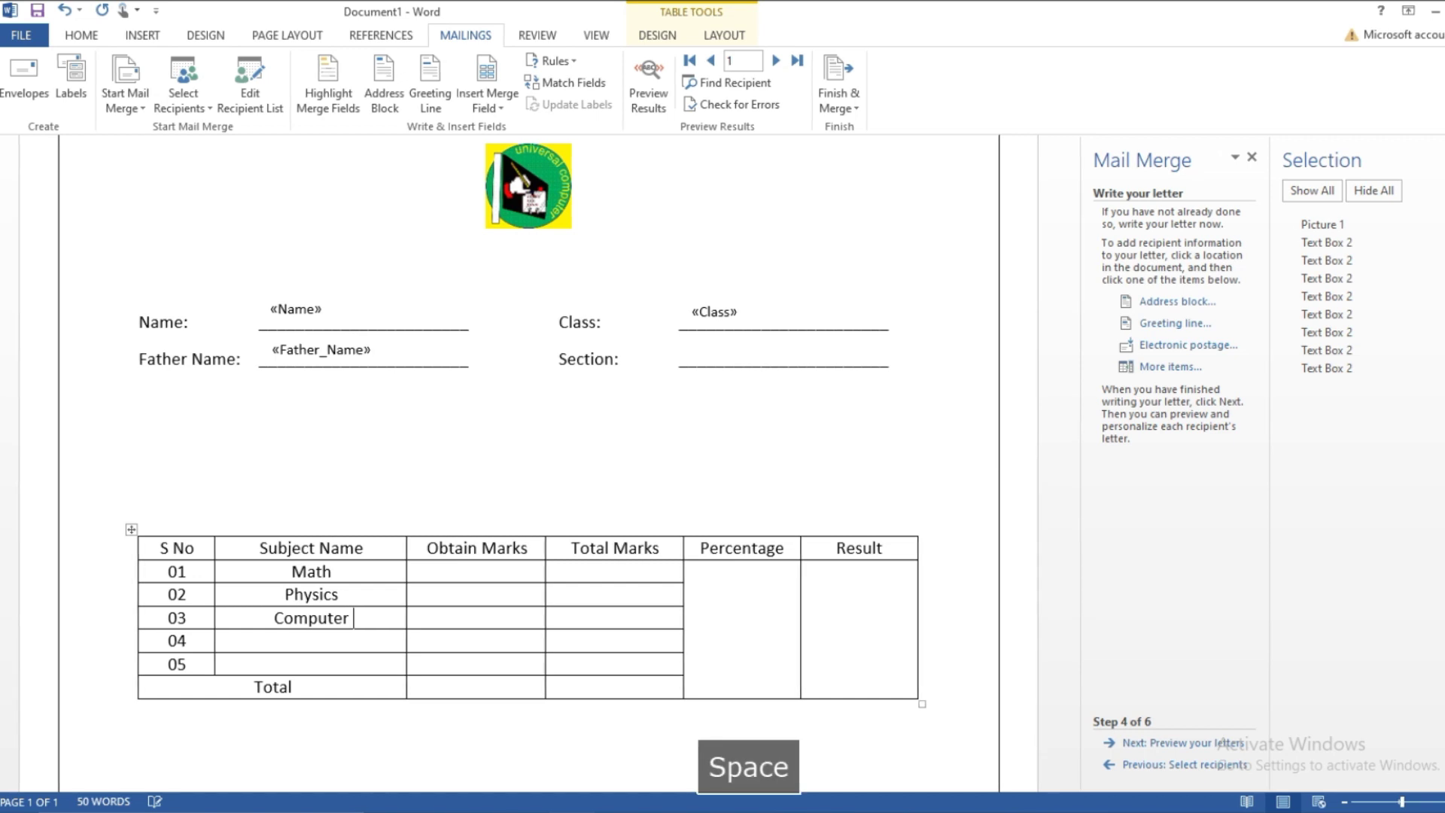
pyautogui.press('Down')
pyautogui.write('Urdu')
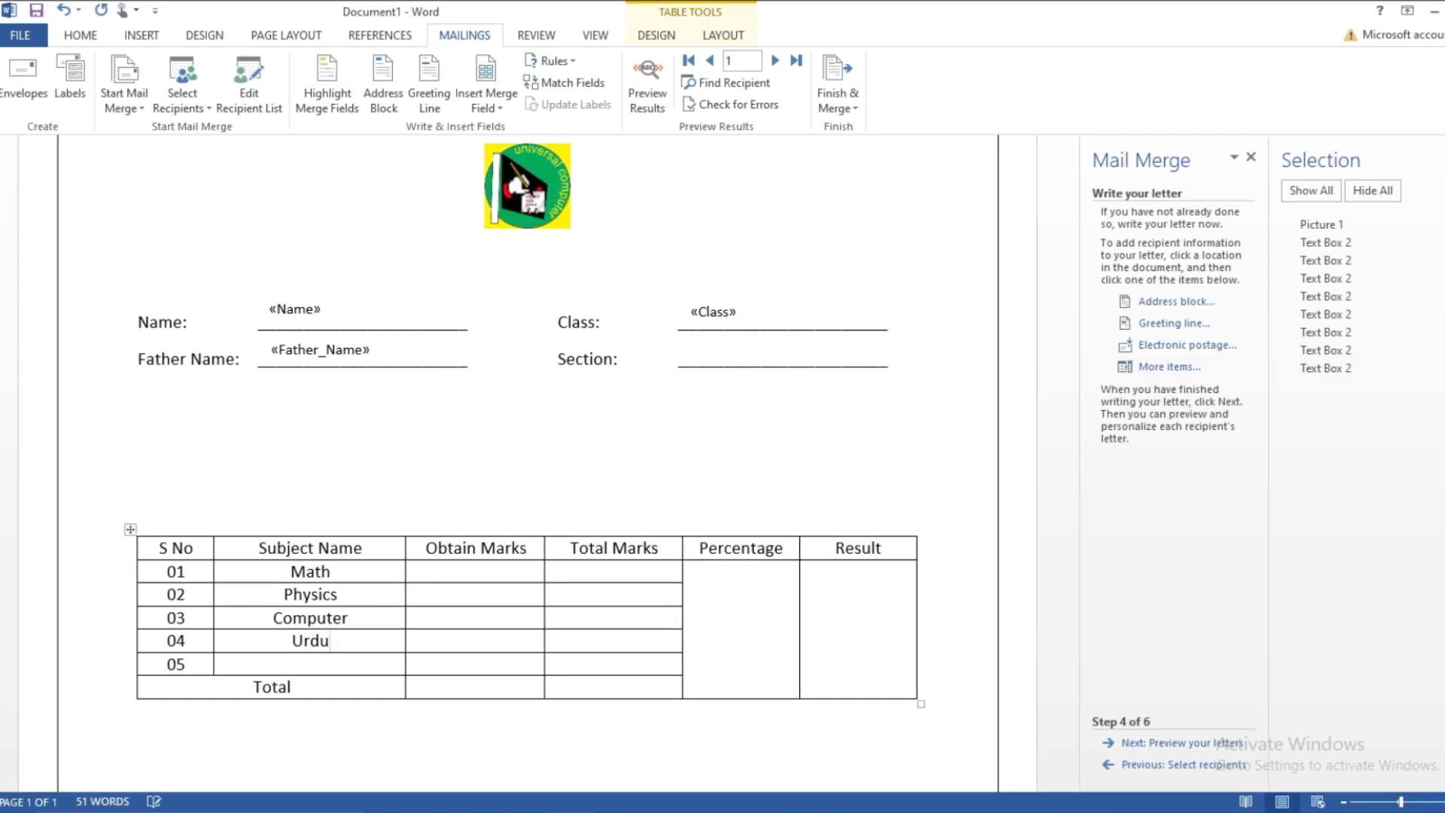
pyautogui.press('Down')
pyautogui.write('H')
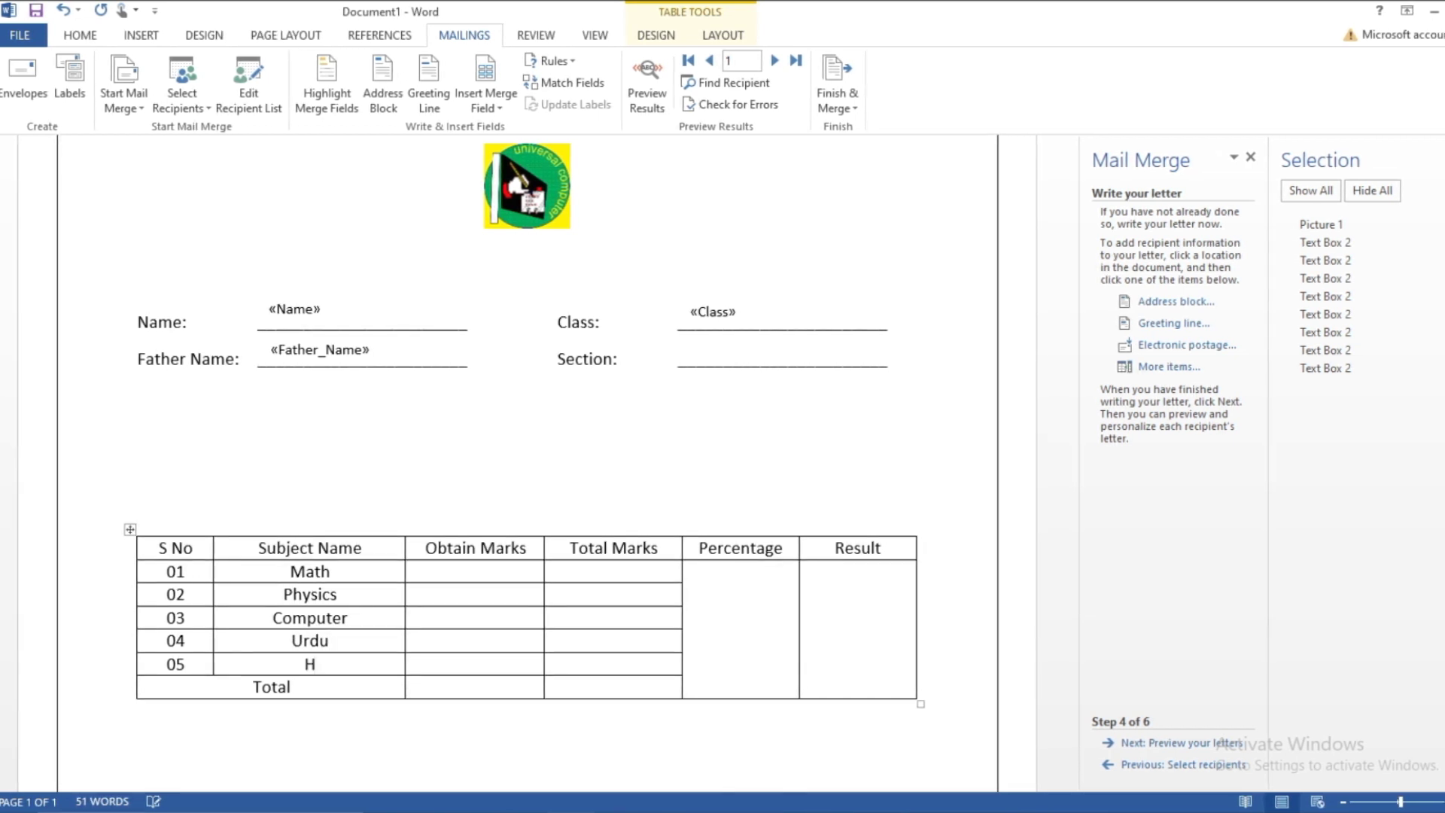
pyautogui.write('istory')
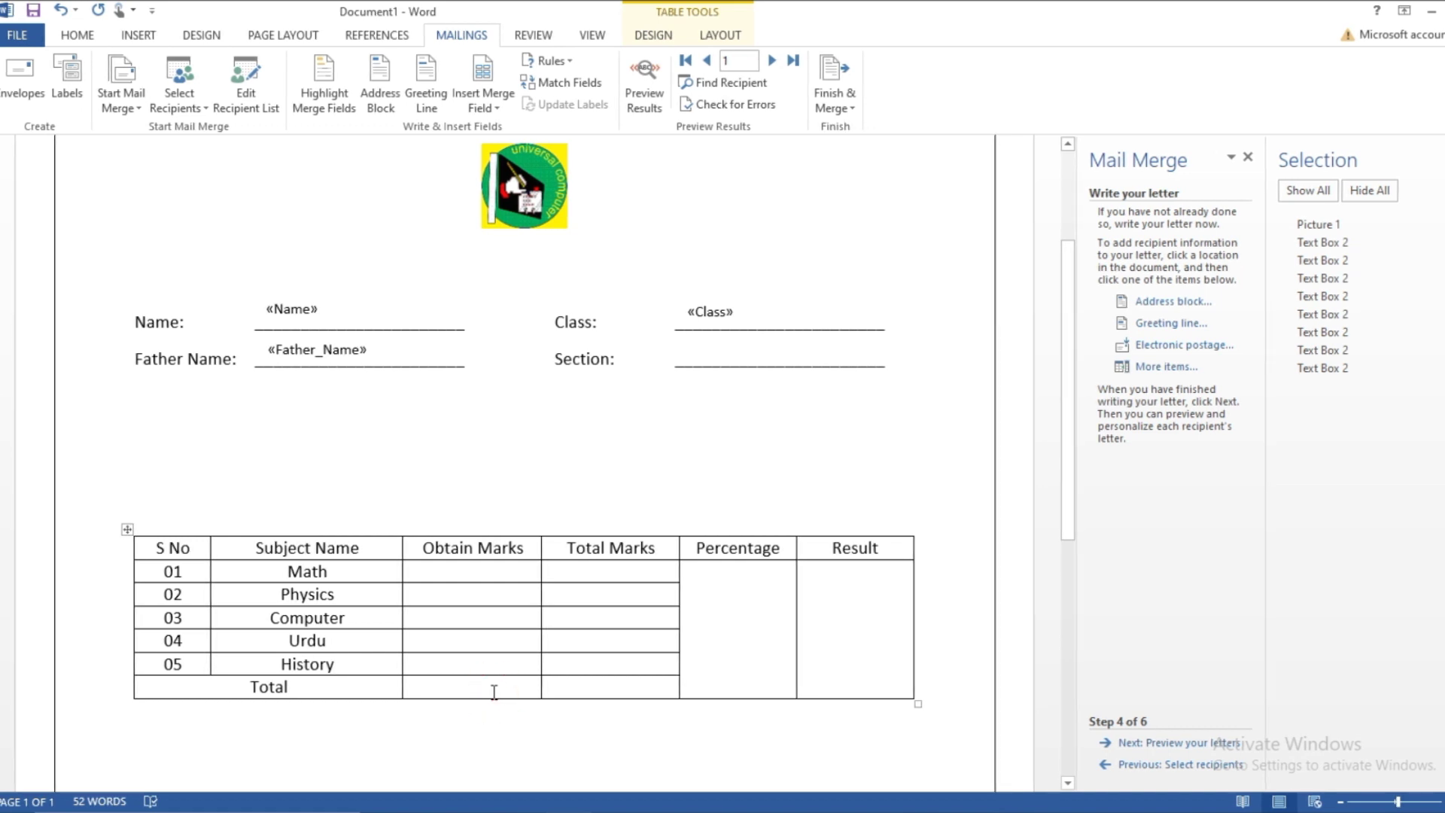
# Step: Insert the Math and Physics merge fields into the Obtain Marks cells of their matching subject rows
pyautogui.click(460, 571)
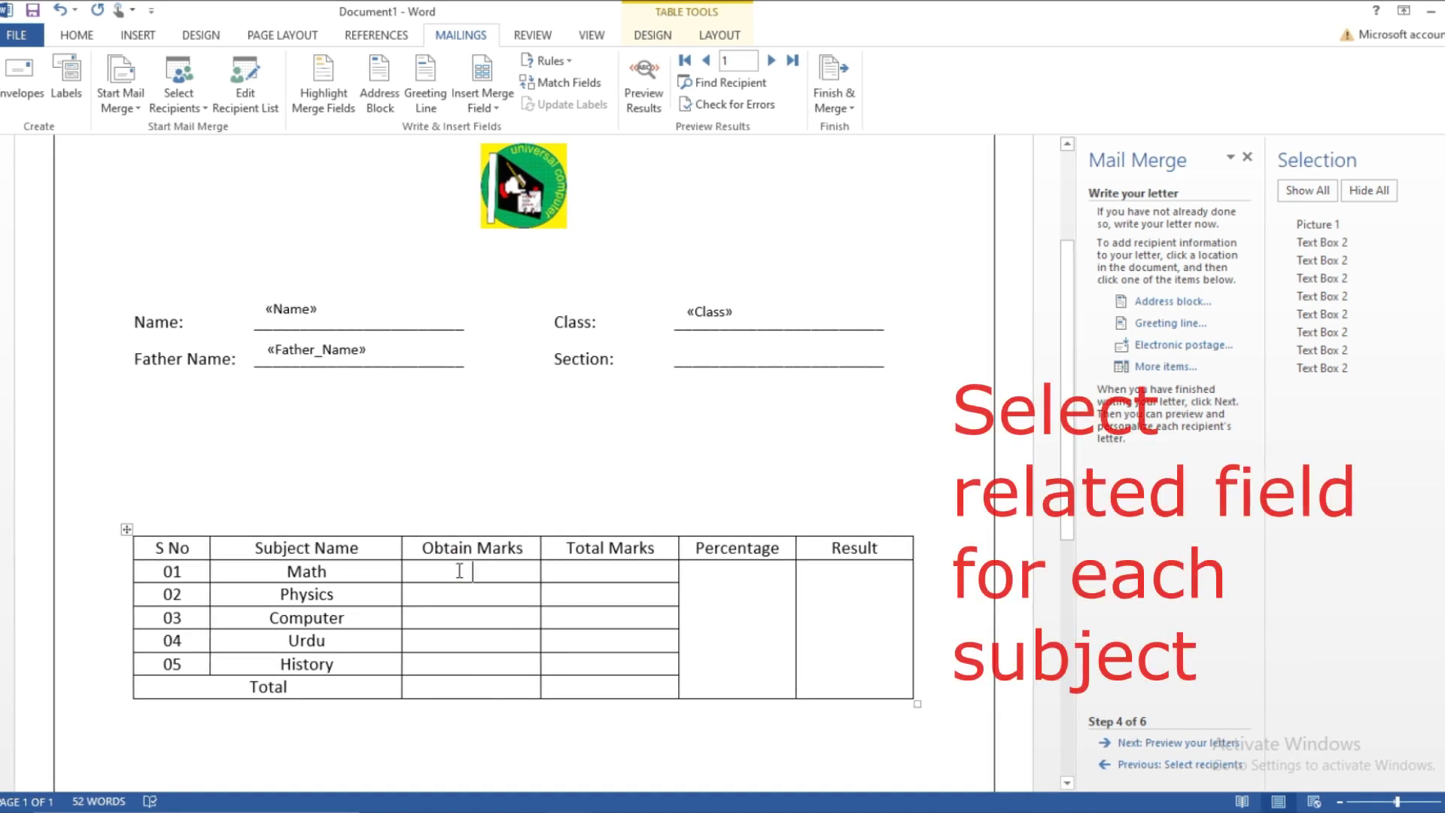
pyautogui.click(501, 111)
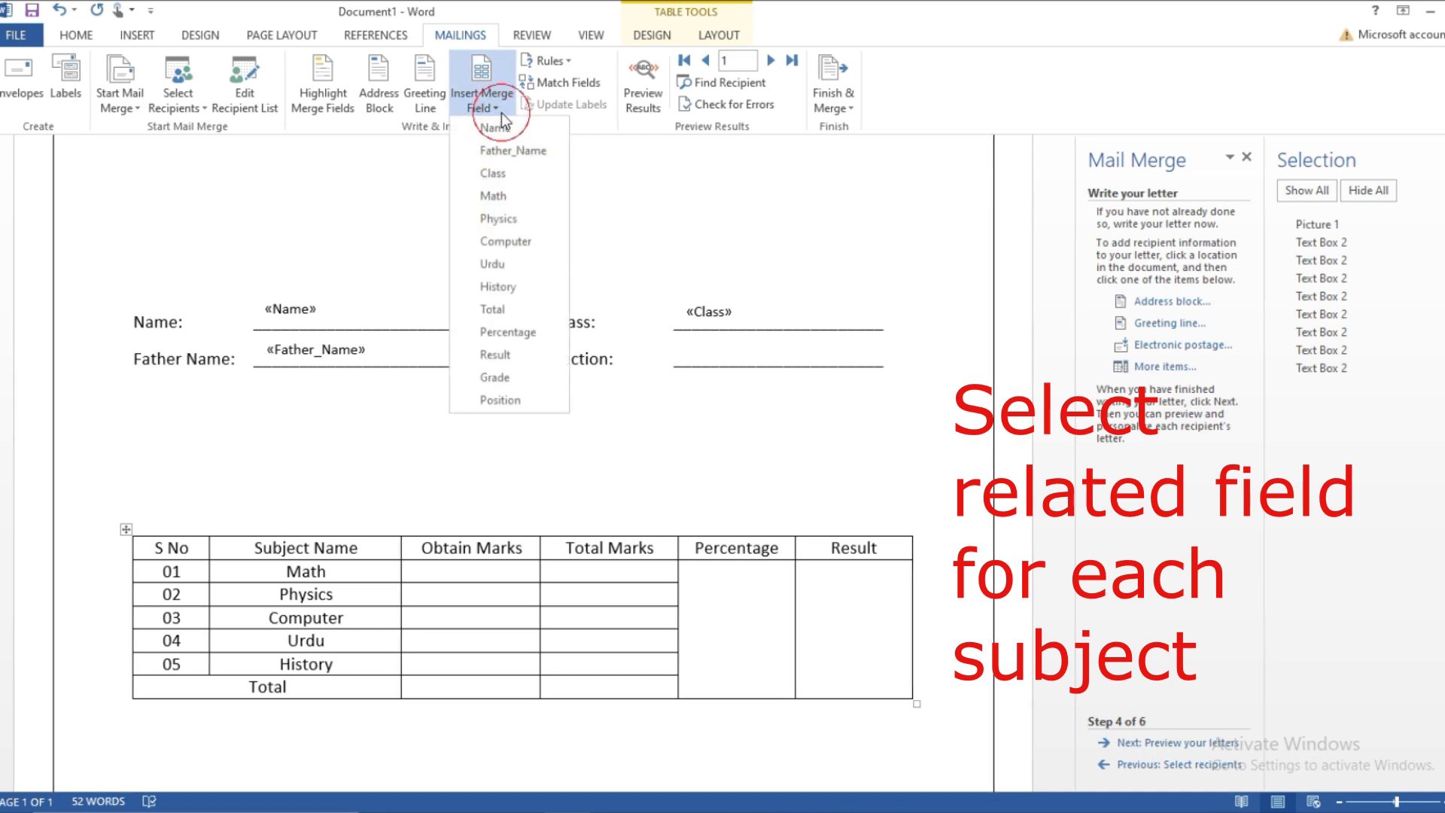
pyautogui.click(492, 195)
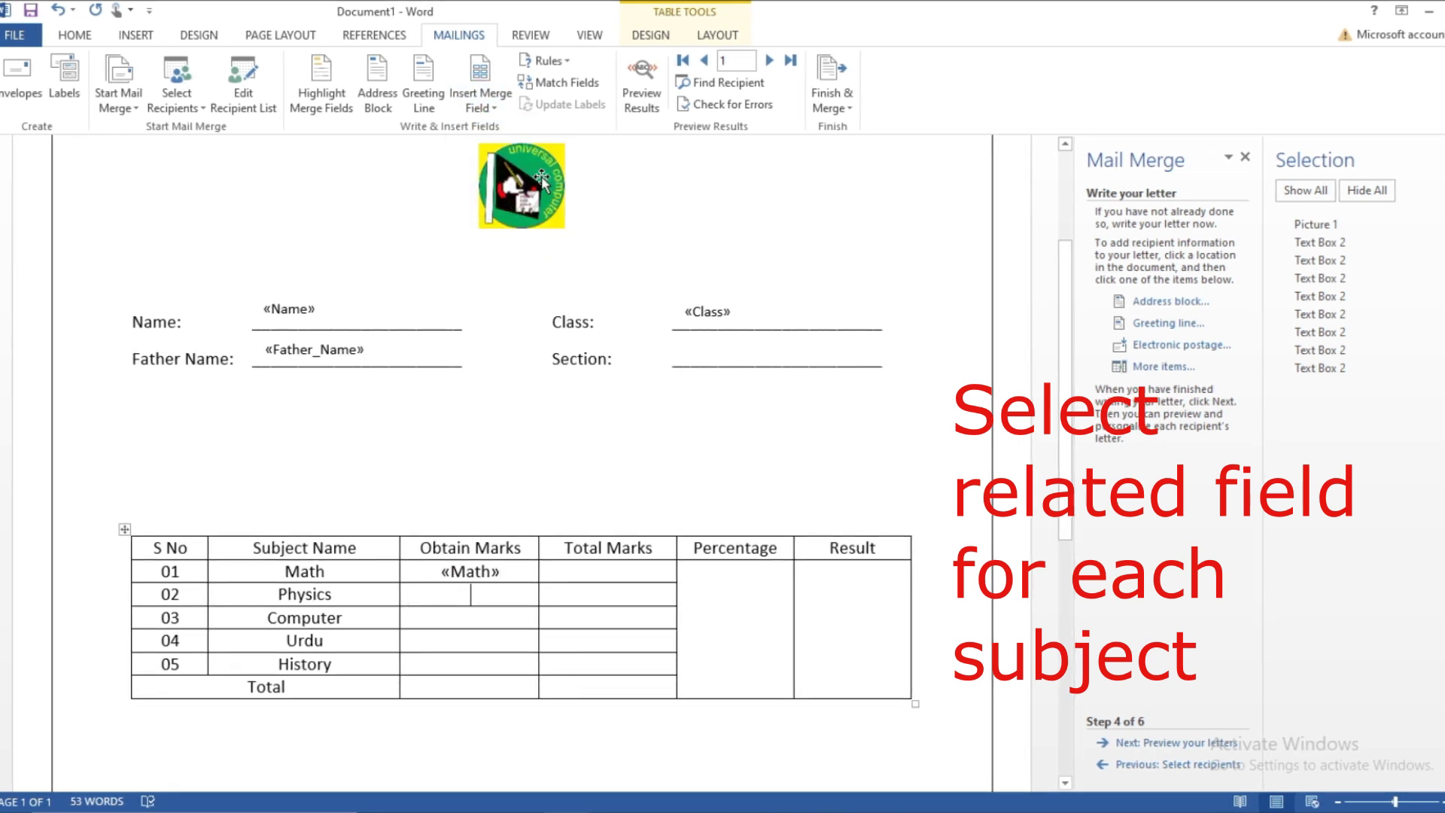
pyautogui.click(502, 100)
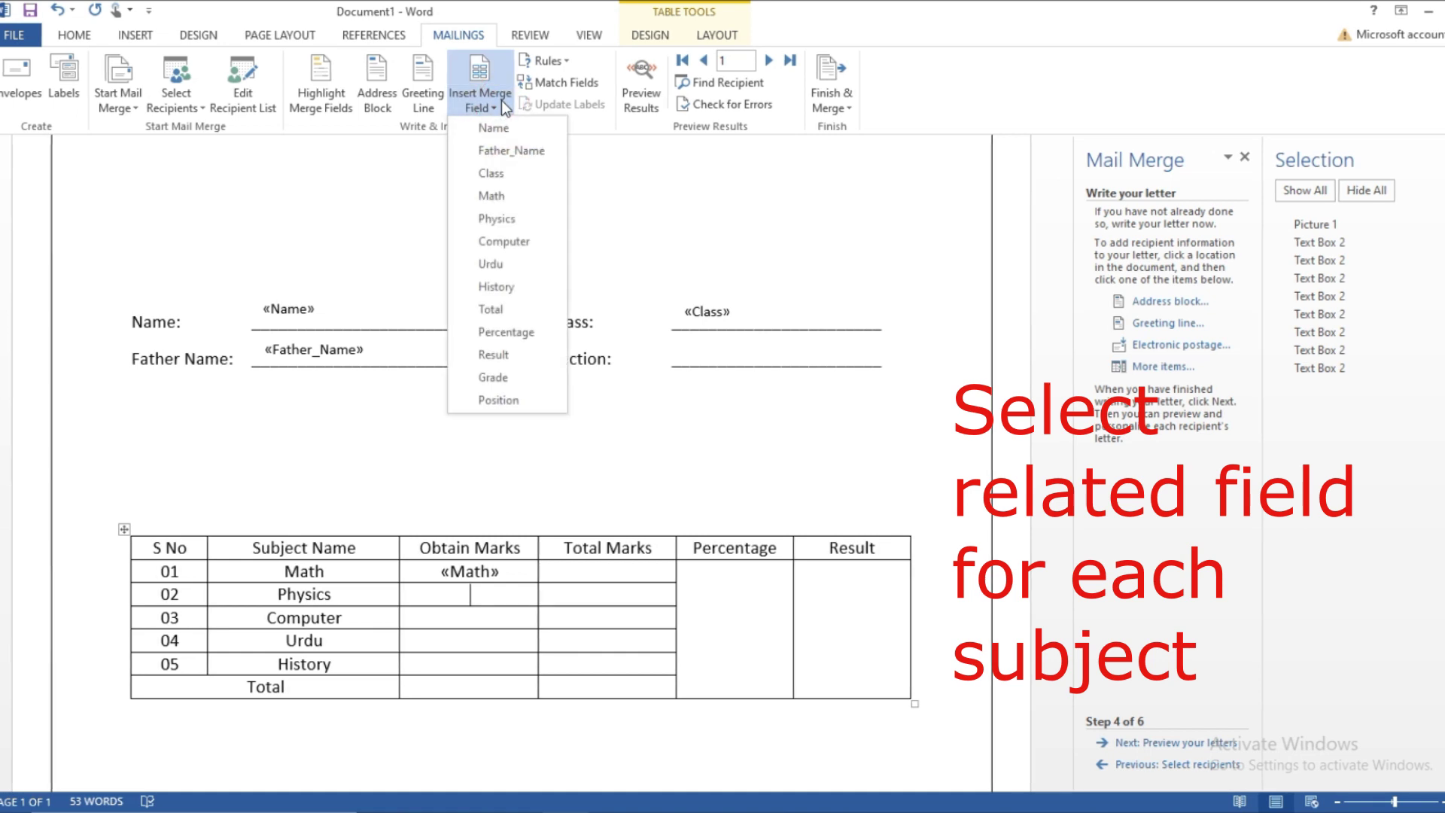
pyautogui.click(496, 219)
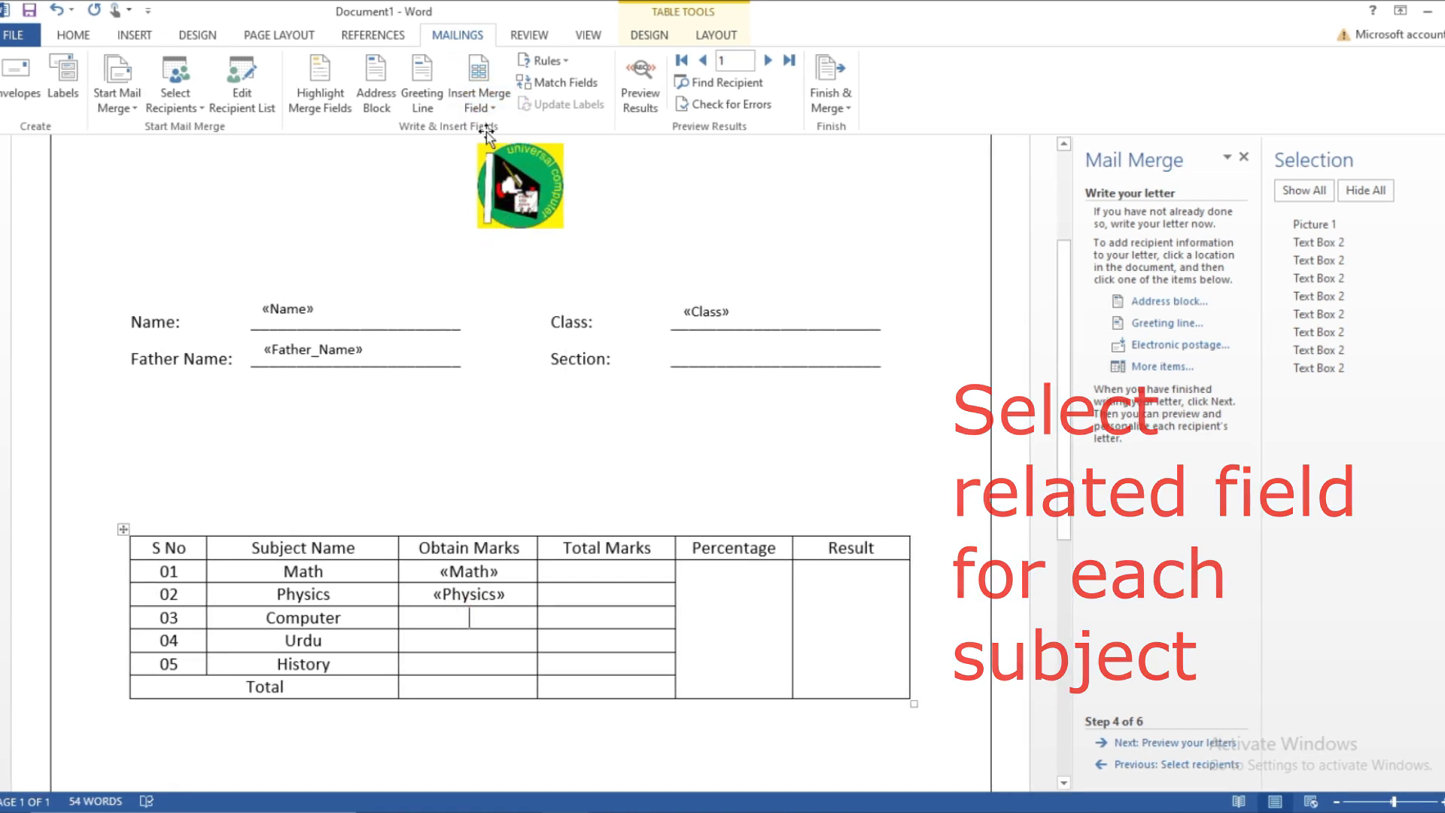
# Step: Insert the Computer and Urdu merge fields into the Obtain Marks cells of rows 03 and 04
pyautogui.click(497, 107)
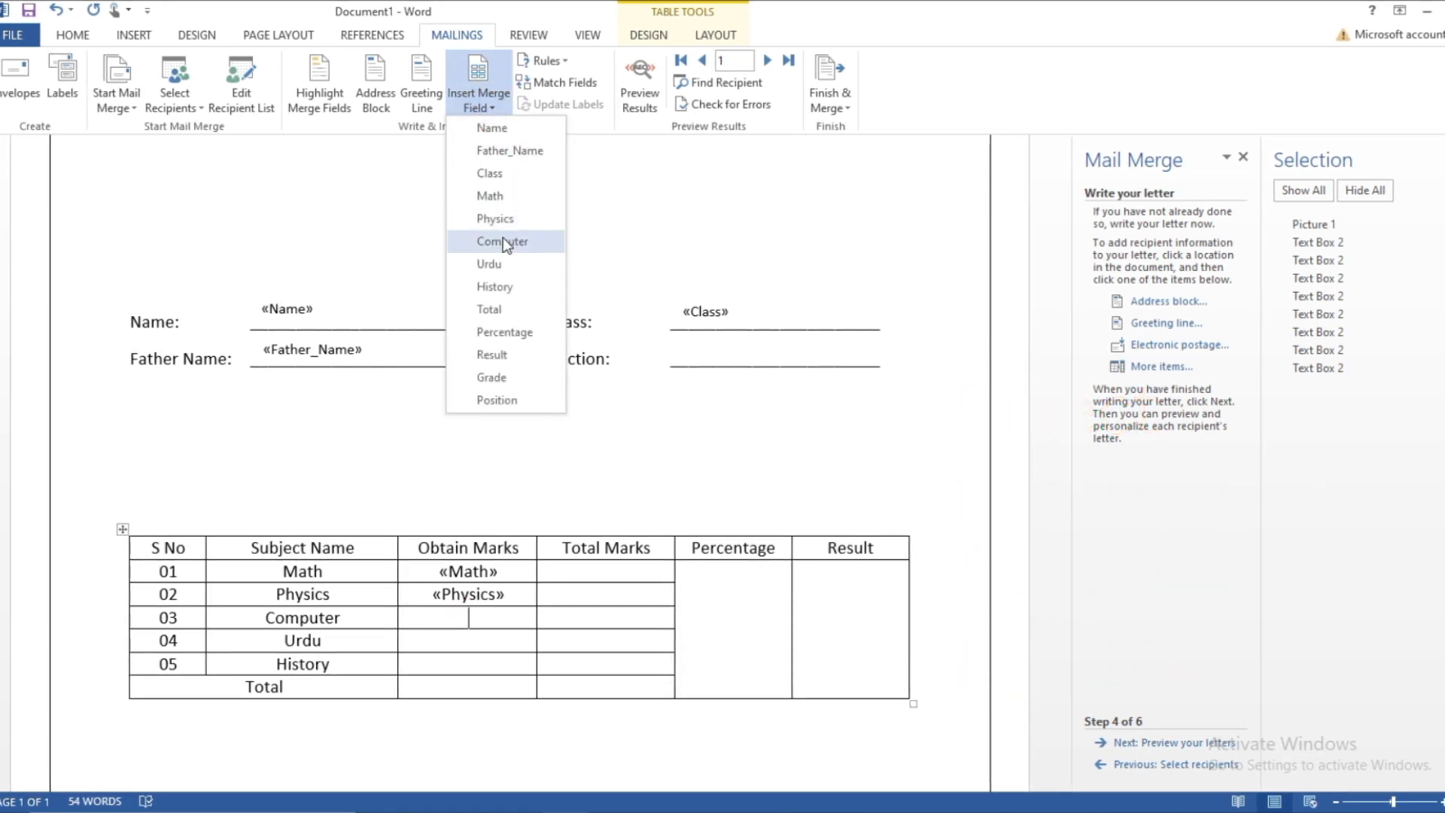
pyautogui.click(502, 242)
pyautogui.click(450, 639)
pyautogui.click(479, 106)
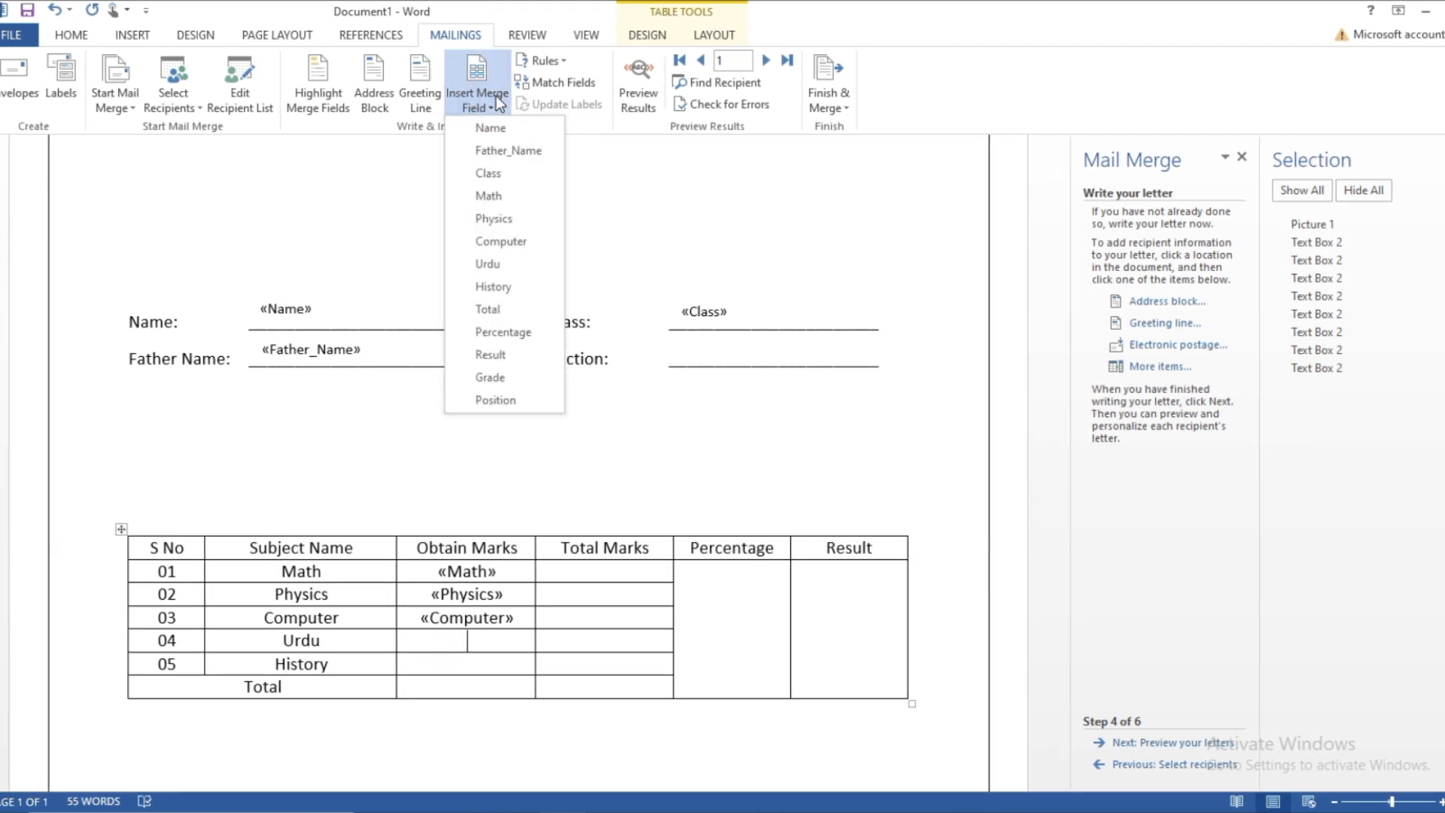
pyautogui.click(531, 268)
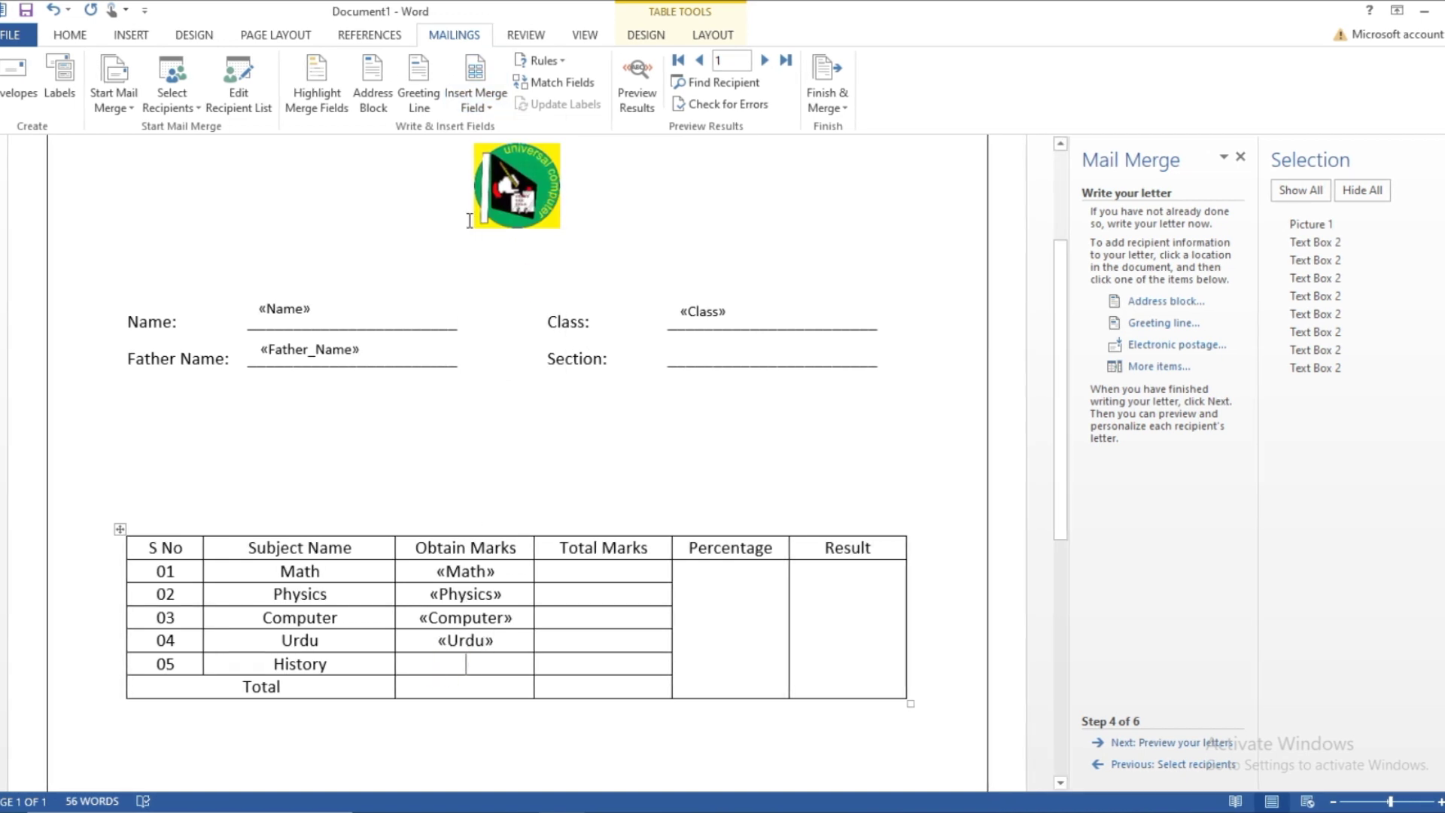
# Step: Insert the History merge field in row 05's Obtain Marks cell and the Total merge field in the Total row below it
pyautogui.click(498, 110)
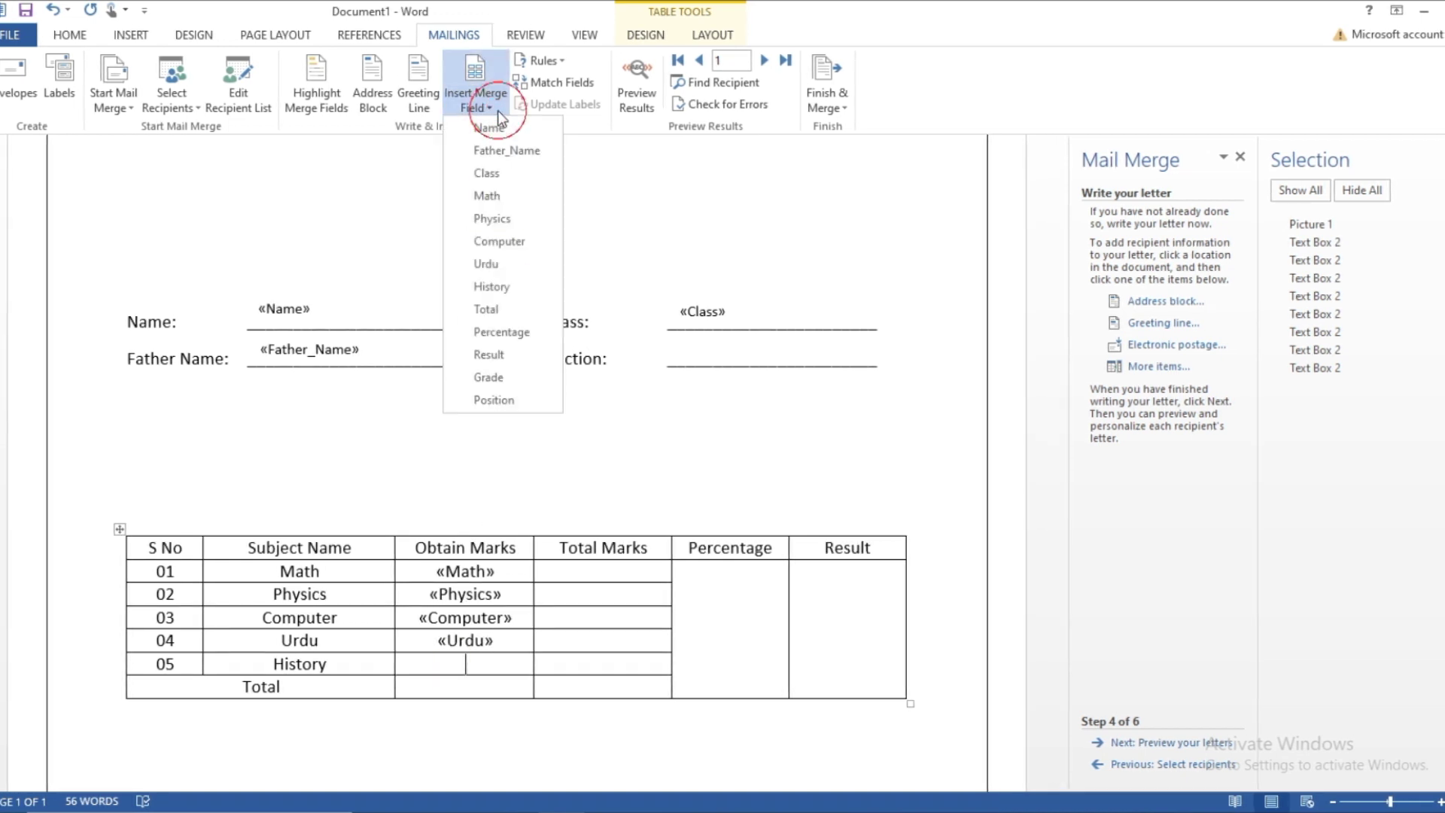
pyautogui.click(495, 286)
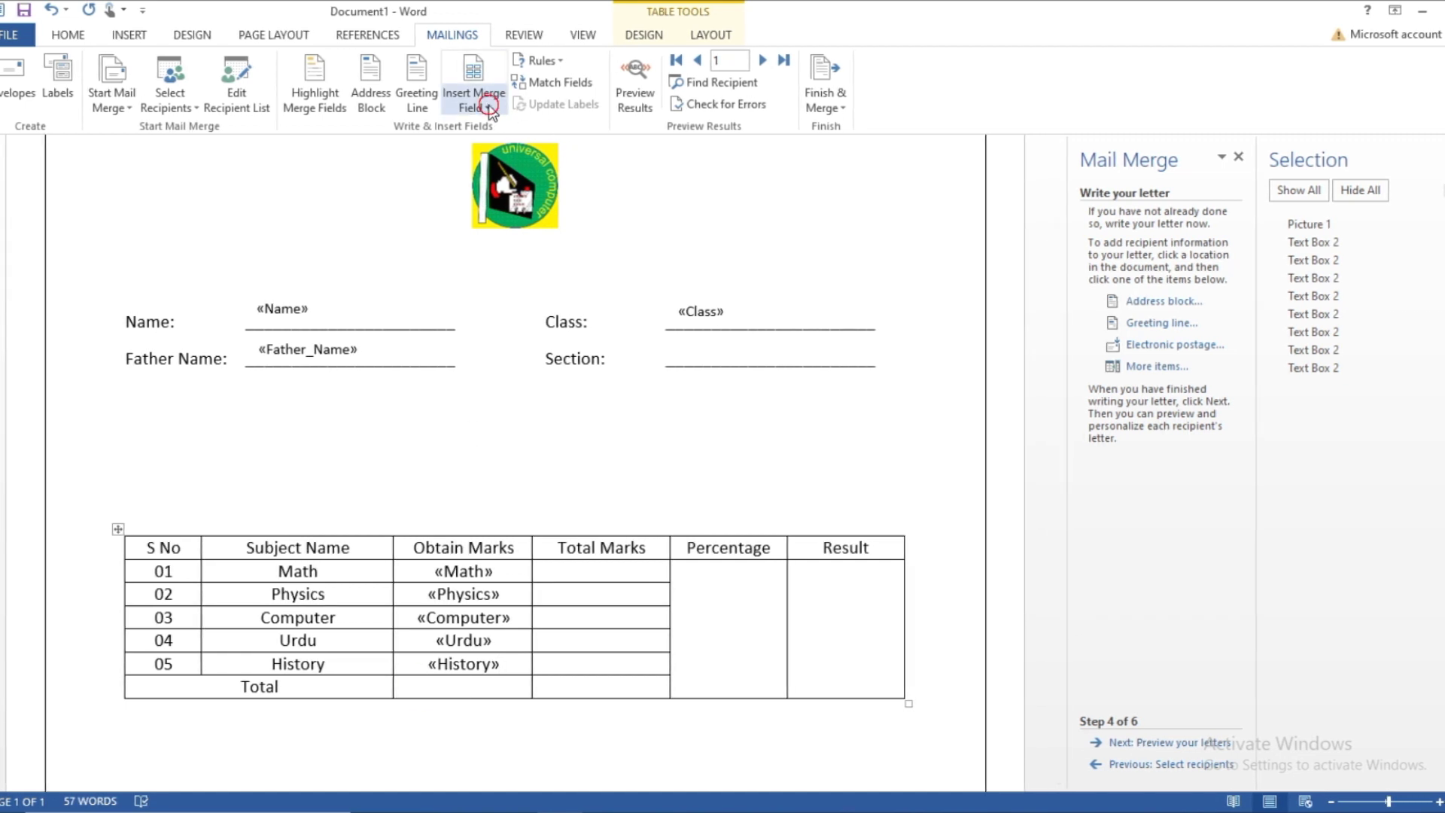
pyautogui.click(488, 105)
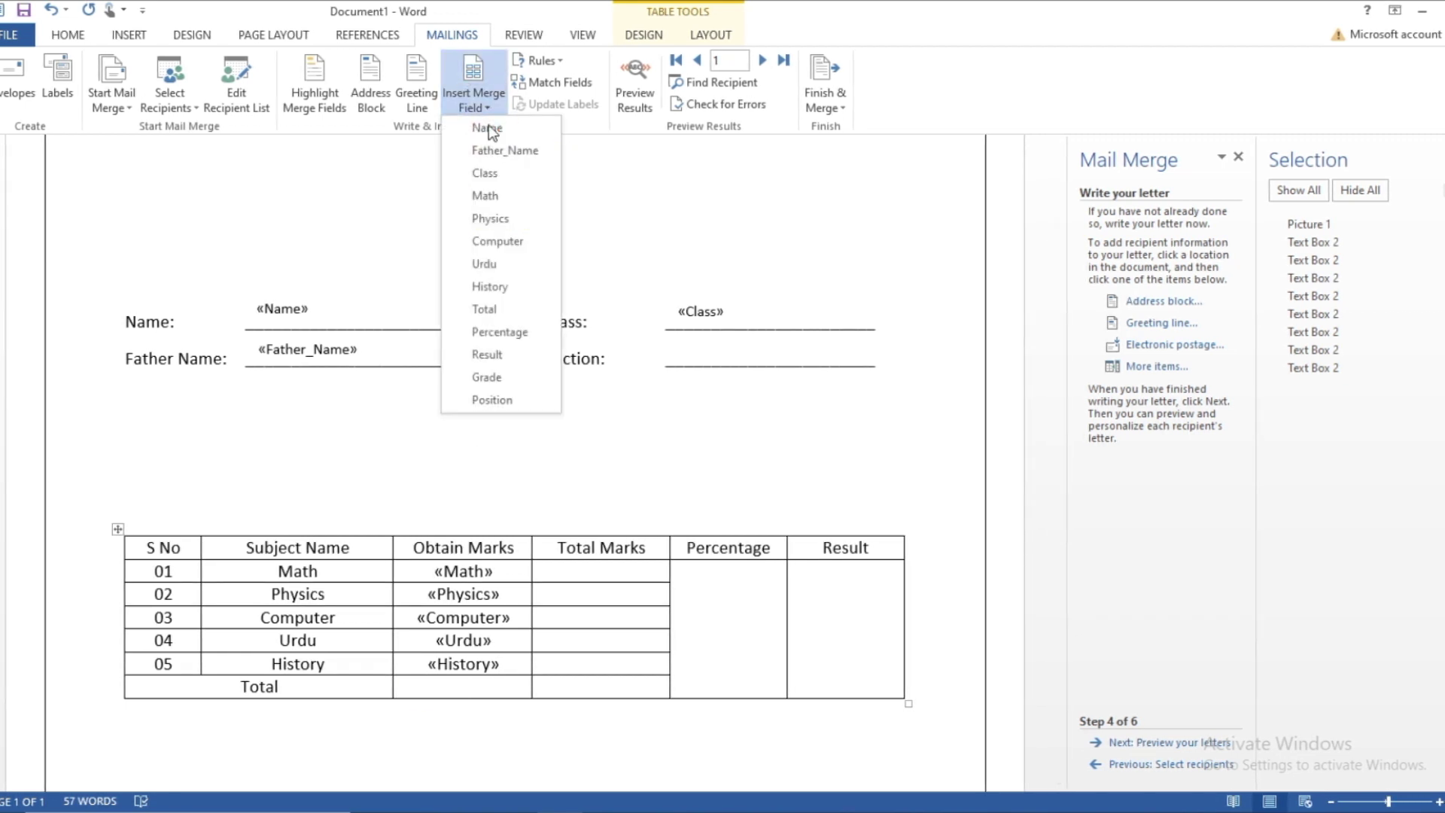
pyautogui.click(497, 309)
# Step: Enter 100 in the Total Marks column for each of the five subjects, Math through History
pyautogui.click(625, 573)
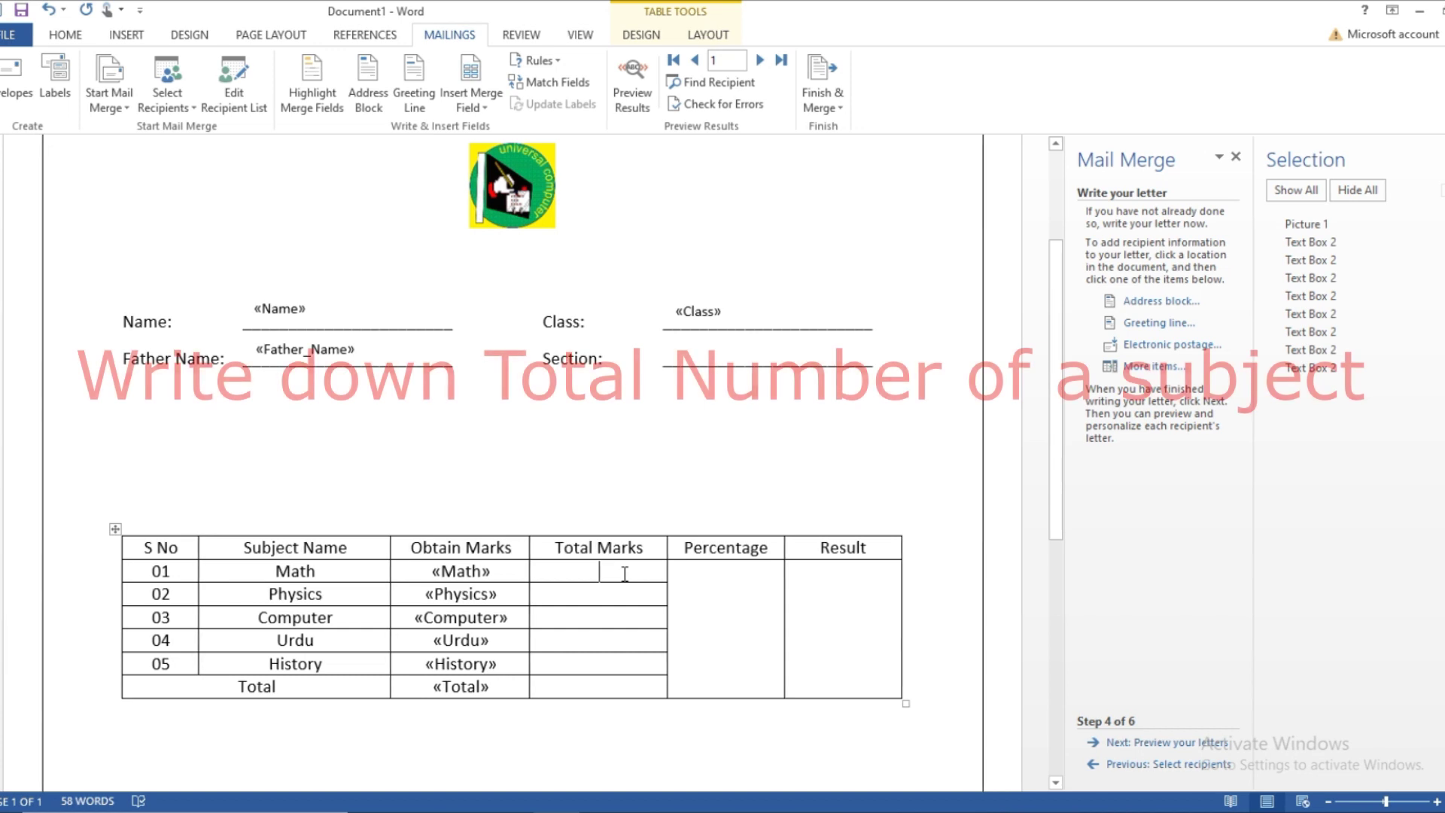
pyautogui.write('100')
pyautogui.press('Down')
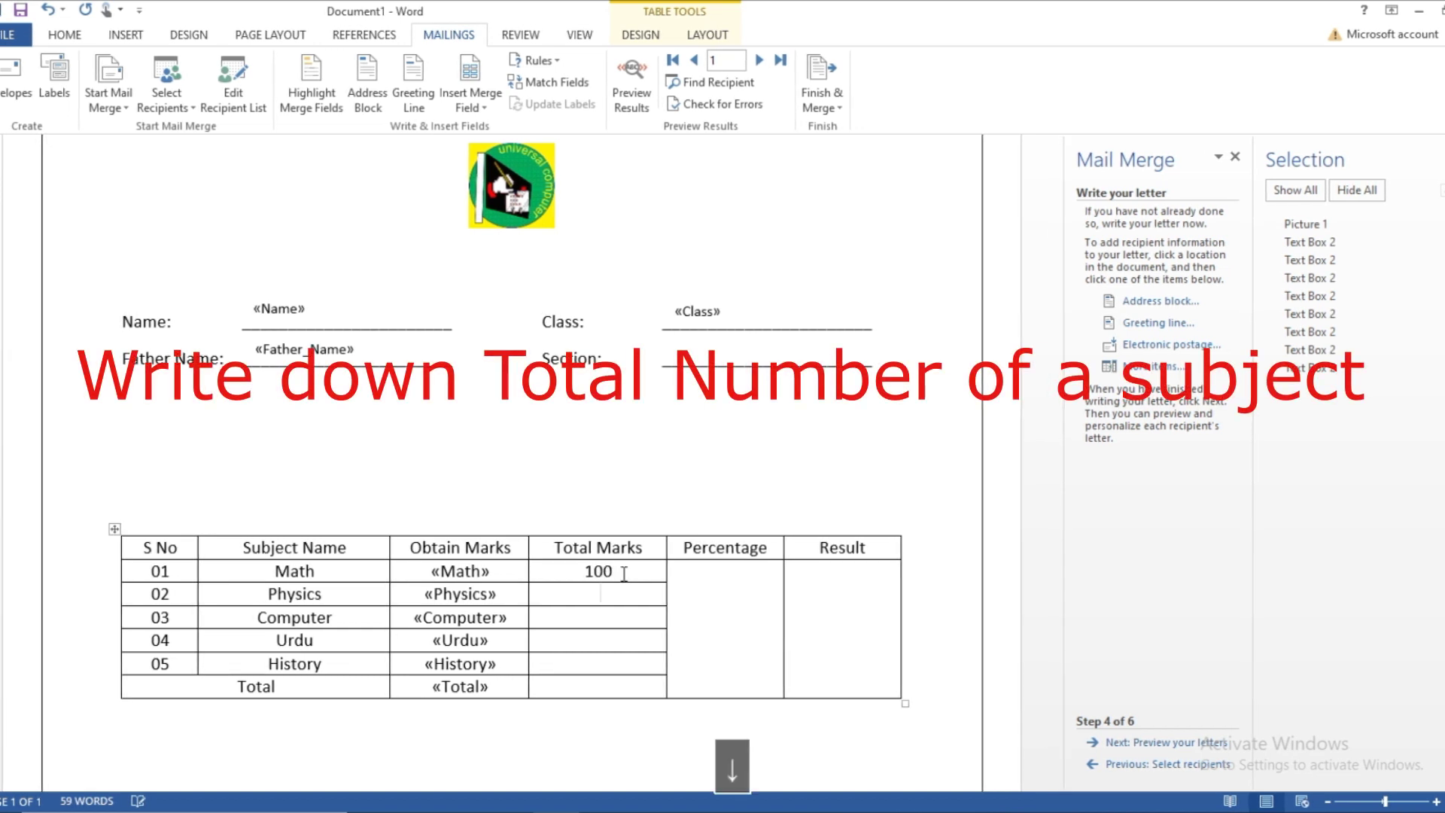
pyautogui.write('100')
pyautogui.press('Down')
pyautogui.write('100')
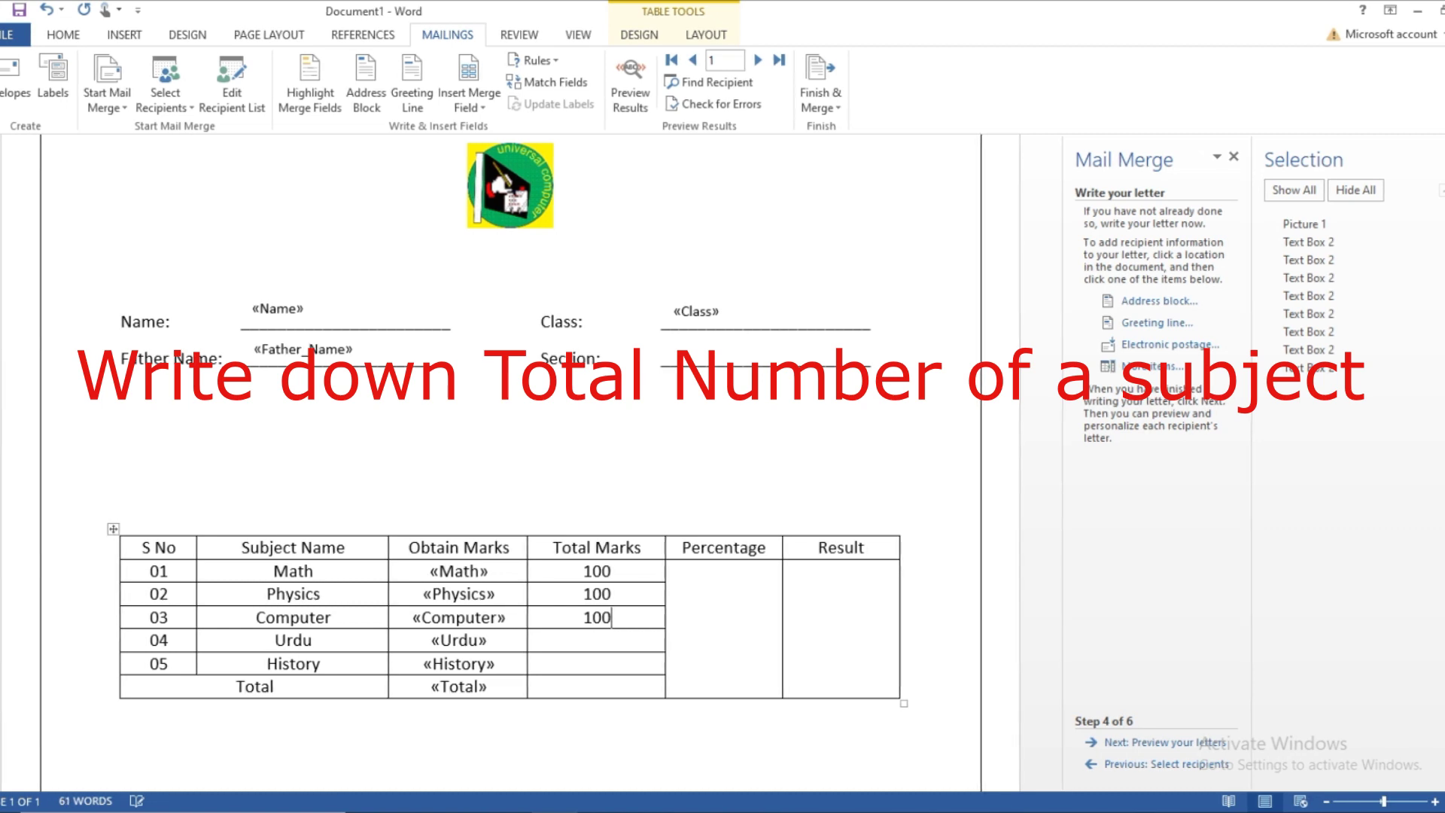
pyautogui.press('Down')
pyautogui.write('100')
pyautogui.press('Down')
pyautogui.write('100')
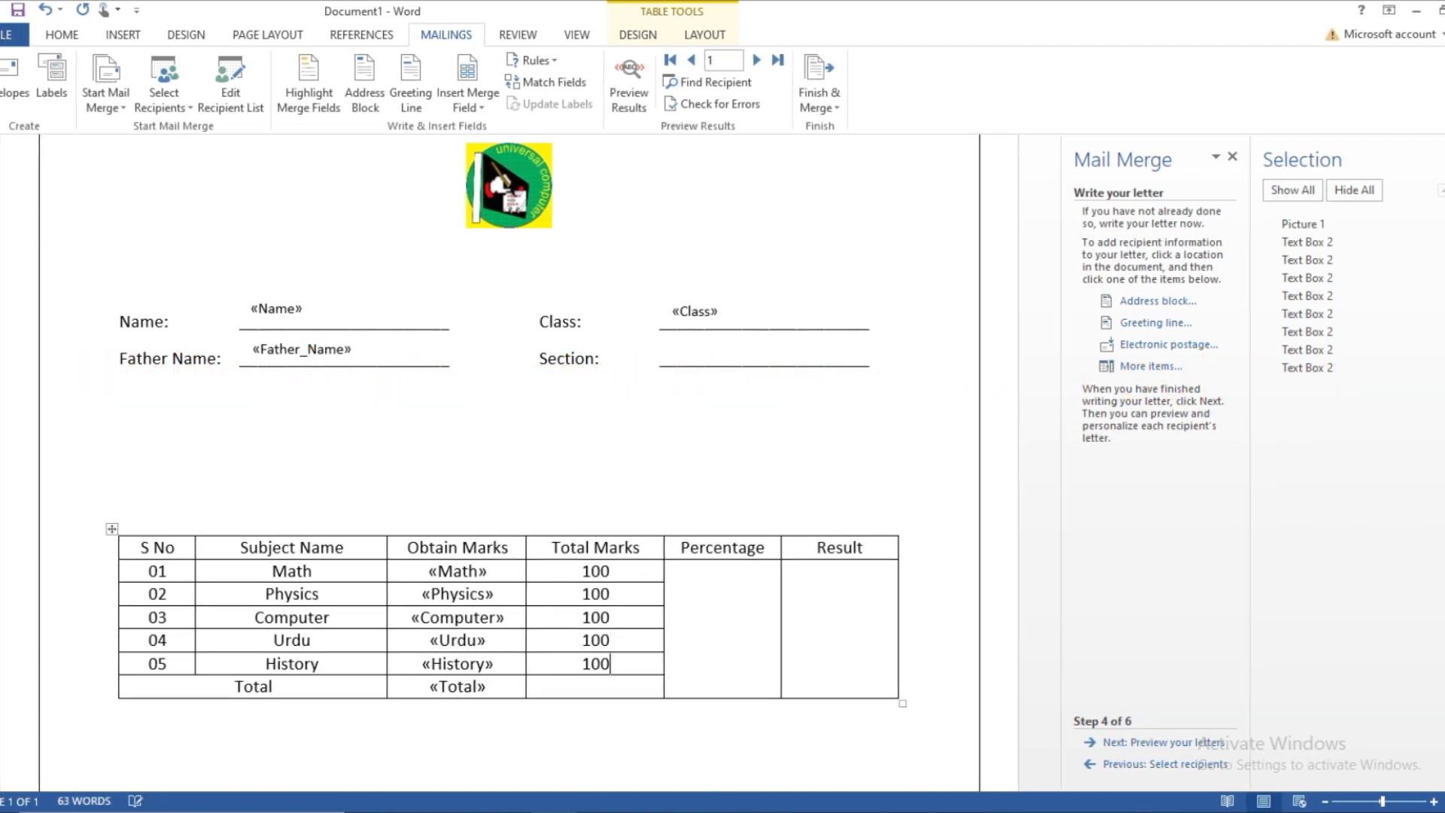
# Step: Enter 500 in the Total row's Total Marks cell
pyautogui.press('Down')
pyautogui.write('5')
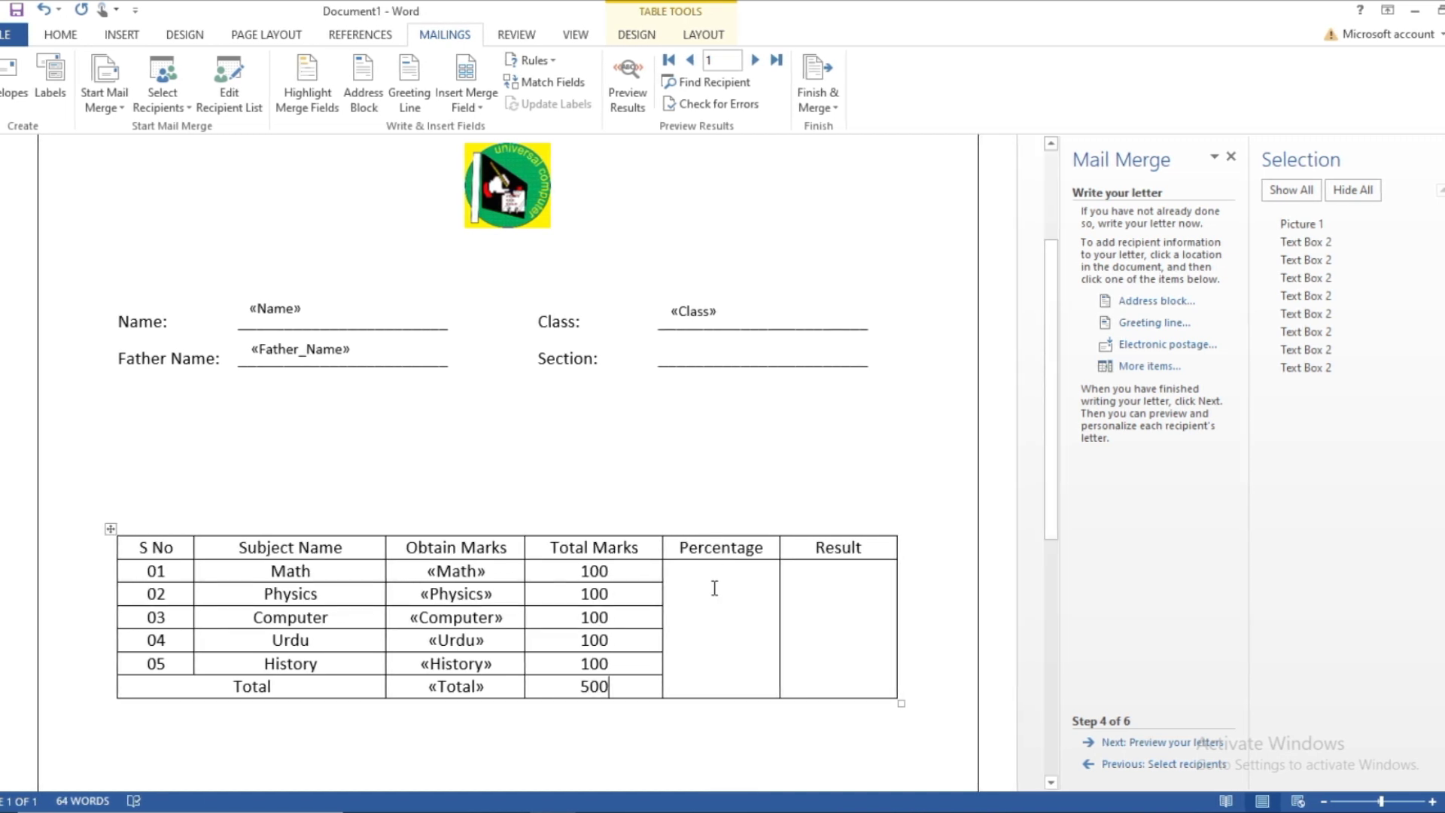
# Step: Insert the Percentage and Result merge fields in the merged cells under their matching column headings
pyautogui.click(480, 110)
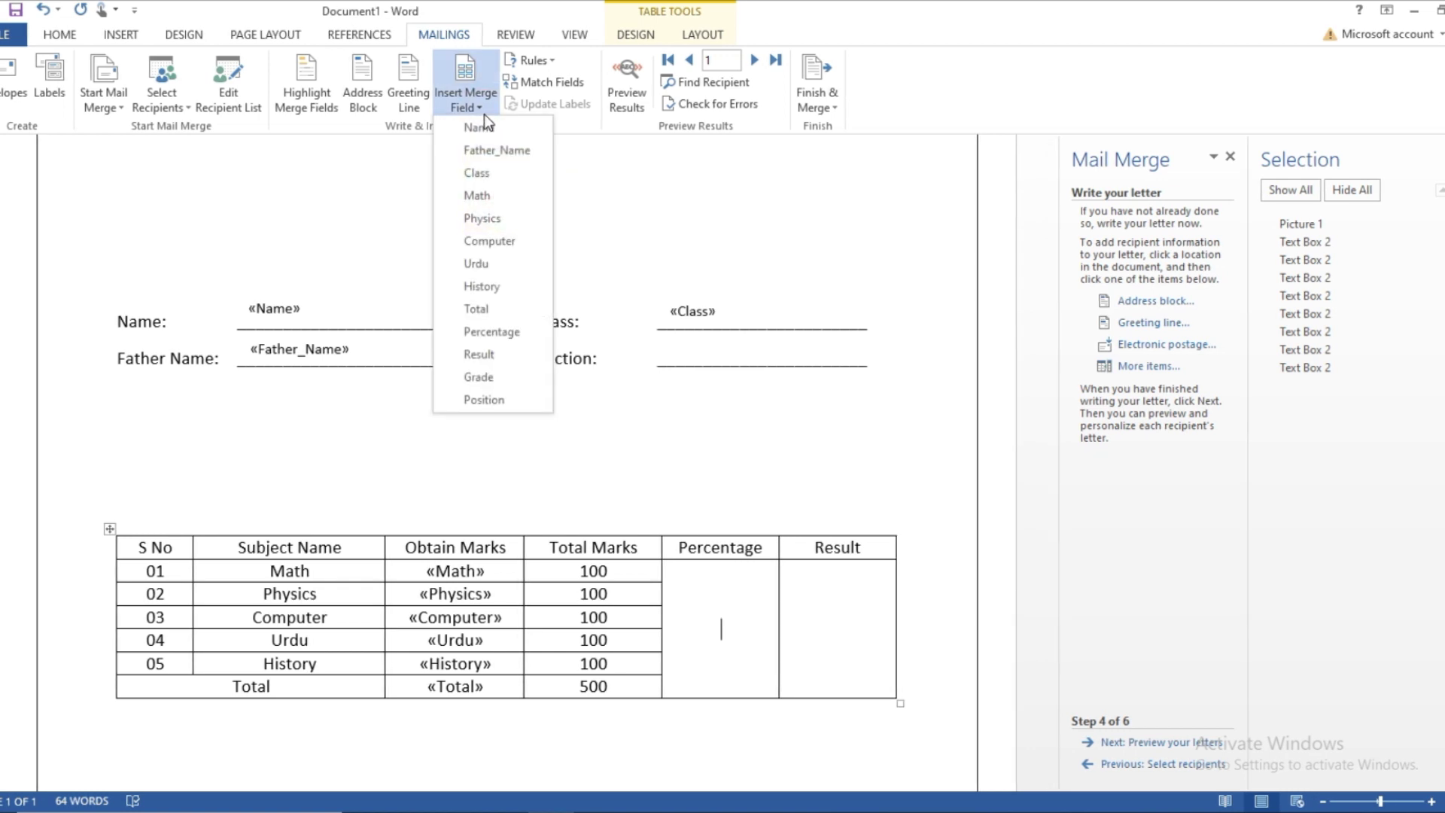
pyautogui.click(490, 332)
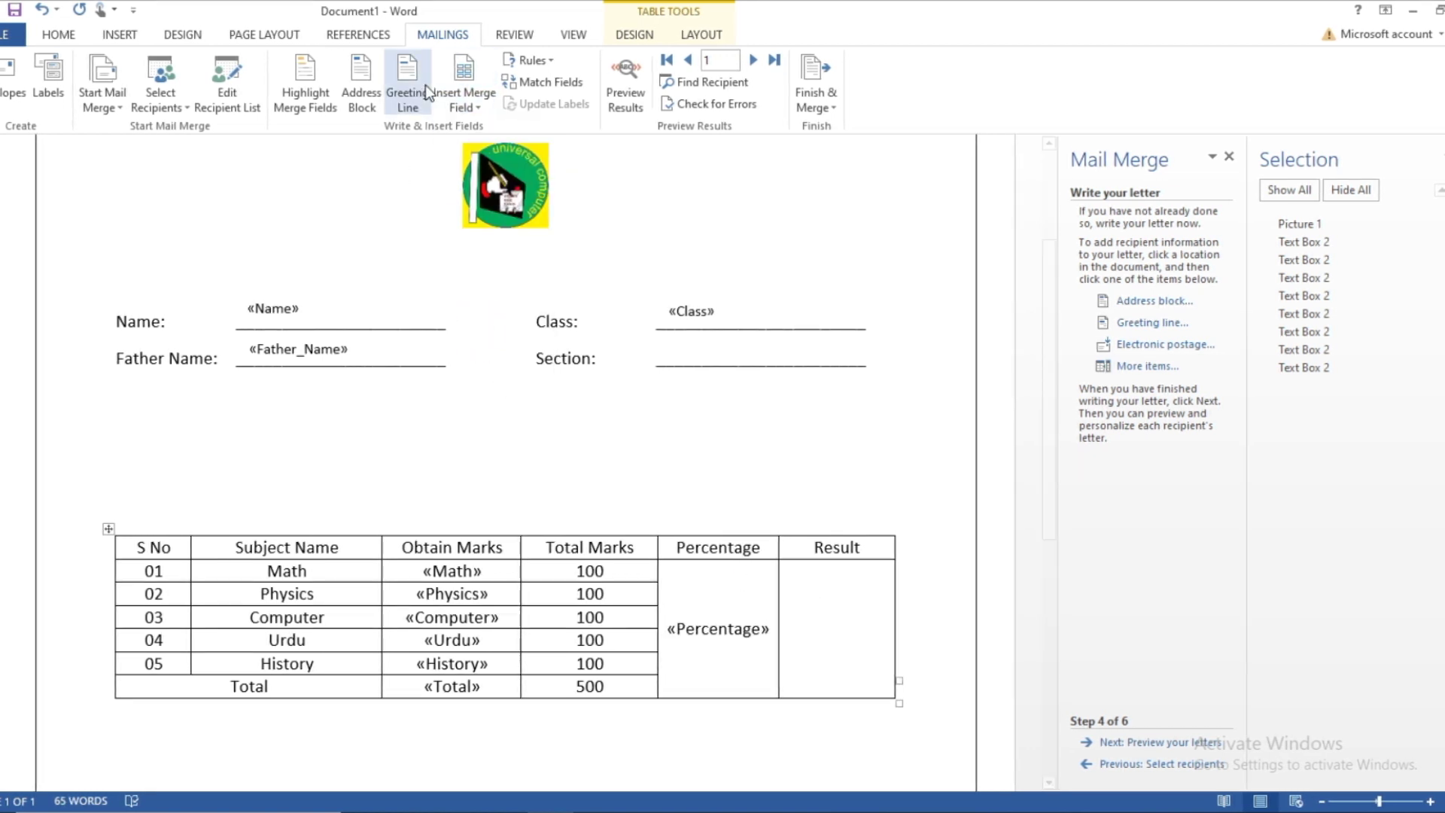
pyautogui.click(464, 110)
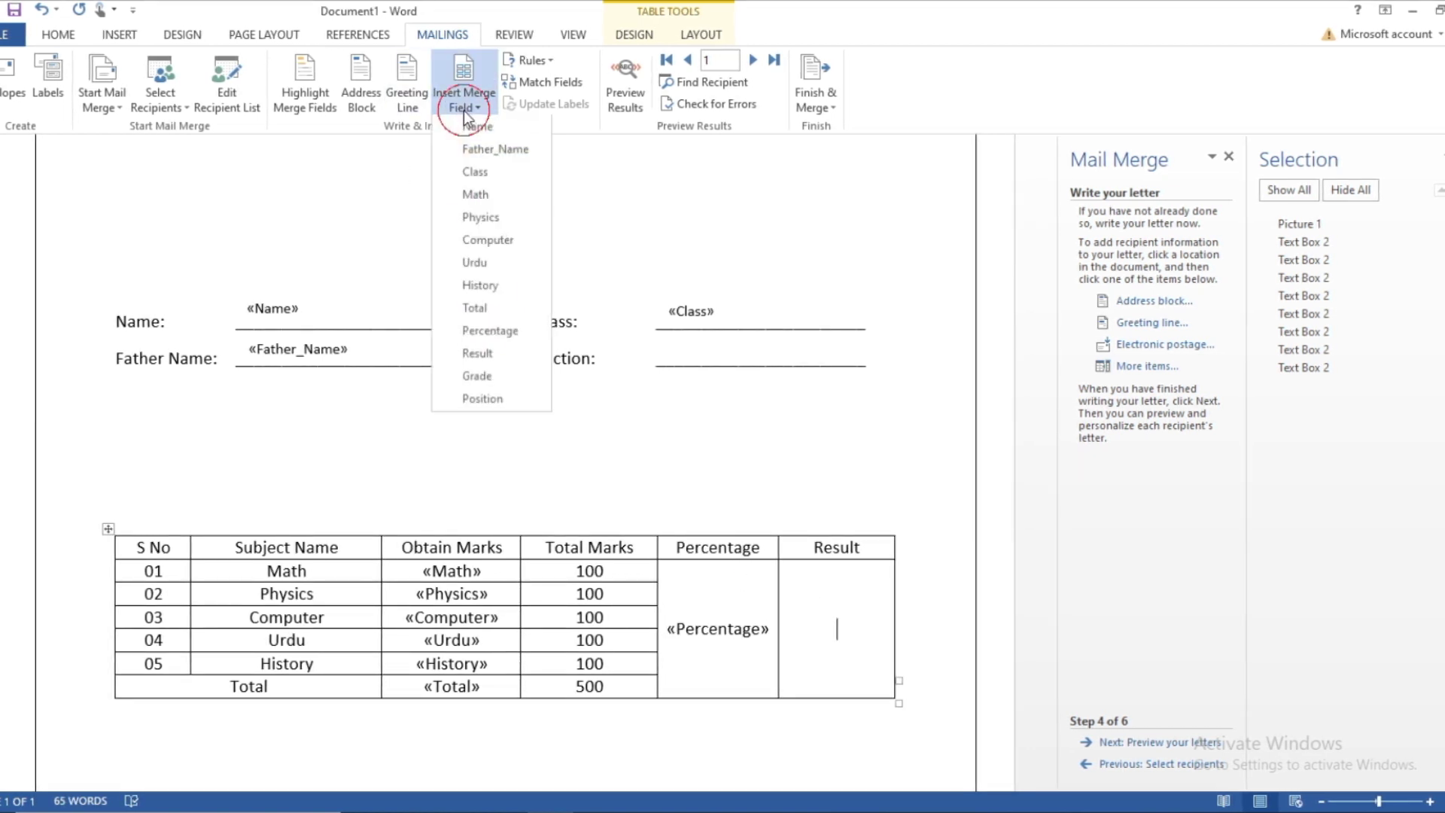
pyautogui.click(491, 358)
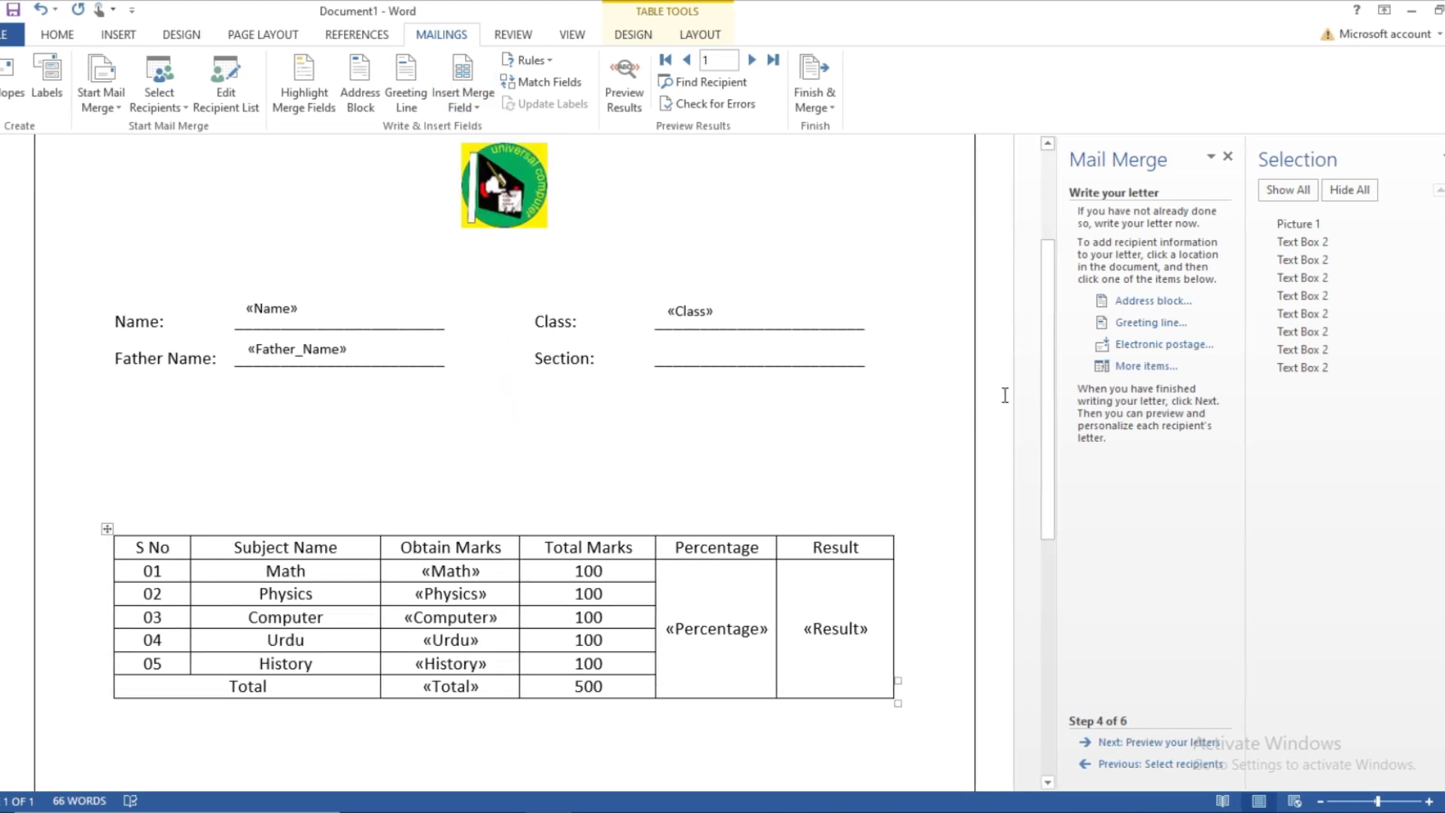
# Step: Insert the Position merge field into the text box on the Class Position line
pyautogui.moveTo(1049, 366); pyautogui.dragTo(1051, 530)
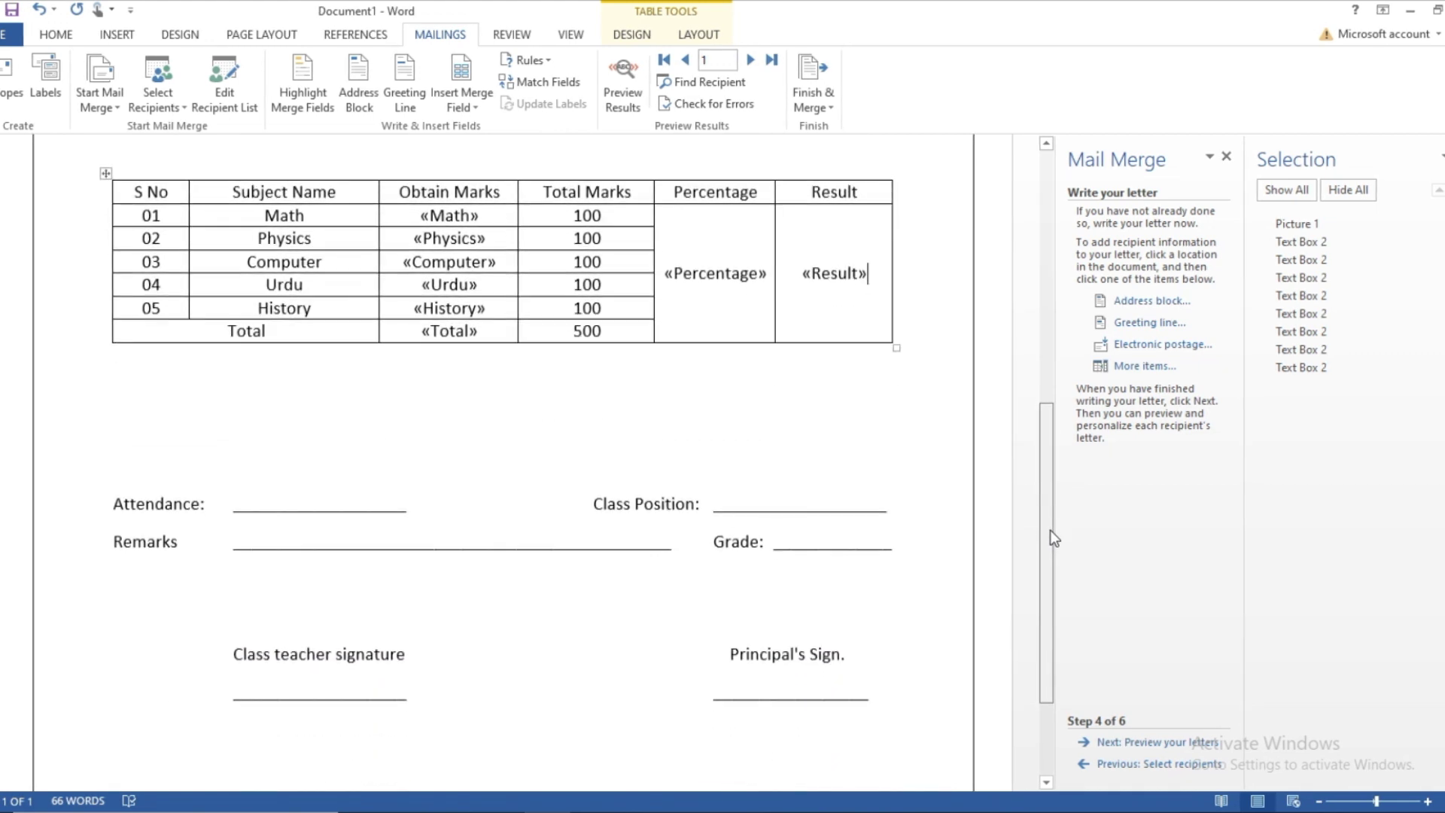
pyautogui.click(1334, 319)
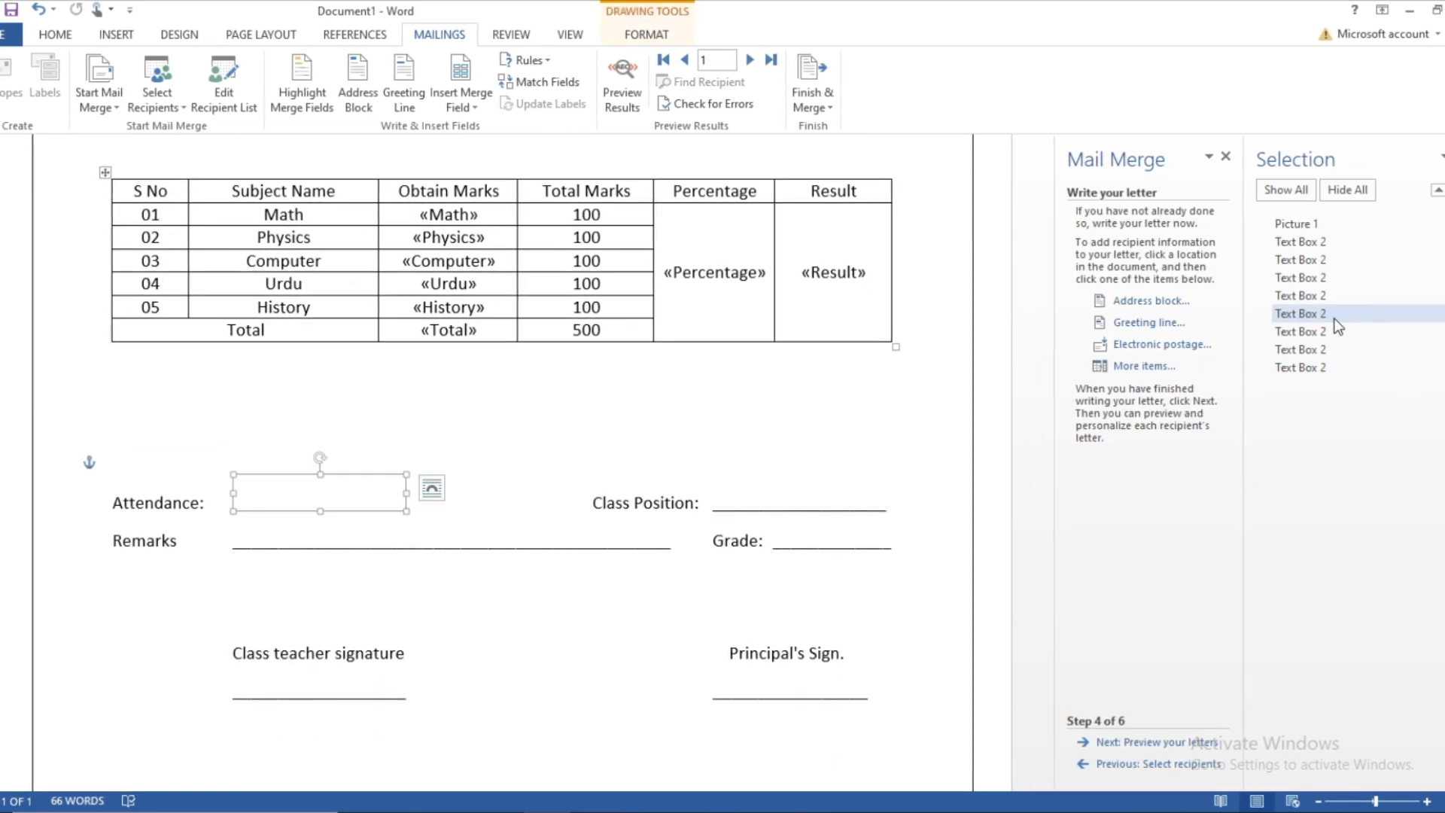
pyautogui.click(1326, 337)
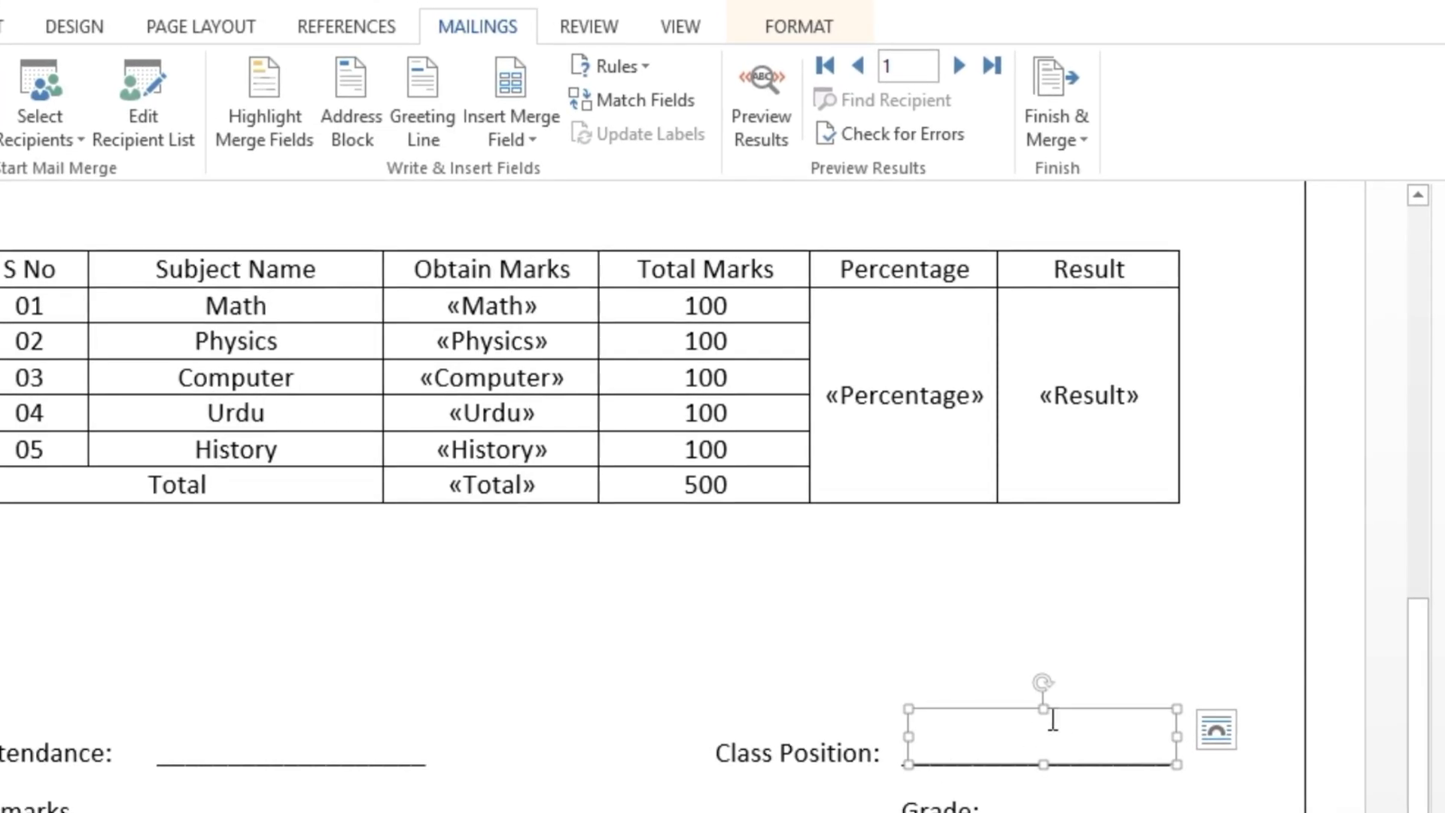
pyautogui.rightClick(1064, 711)
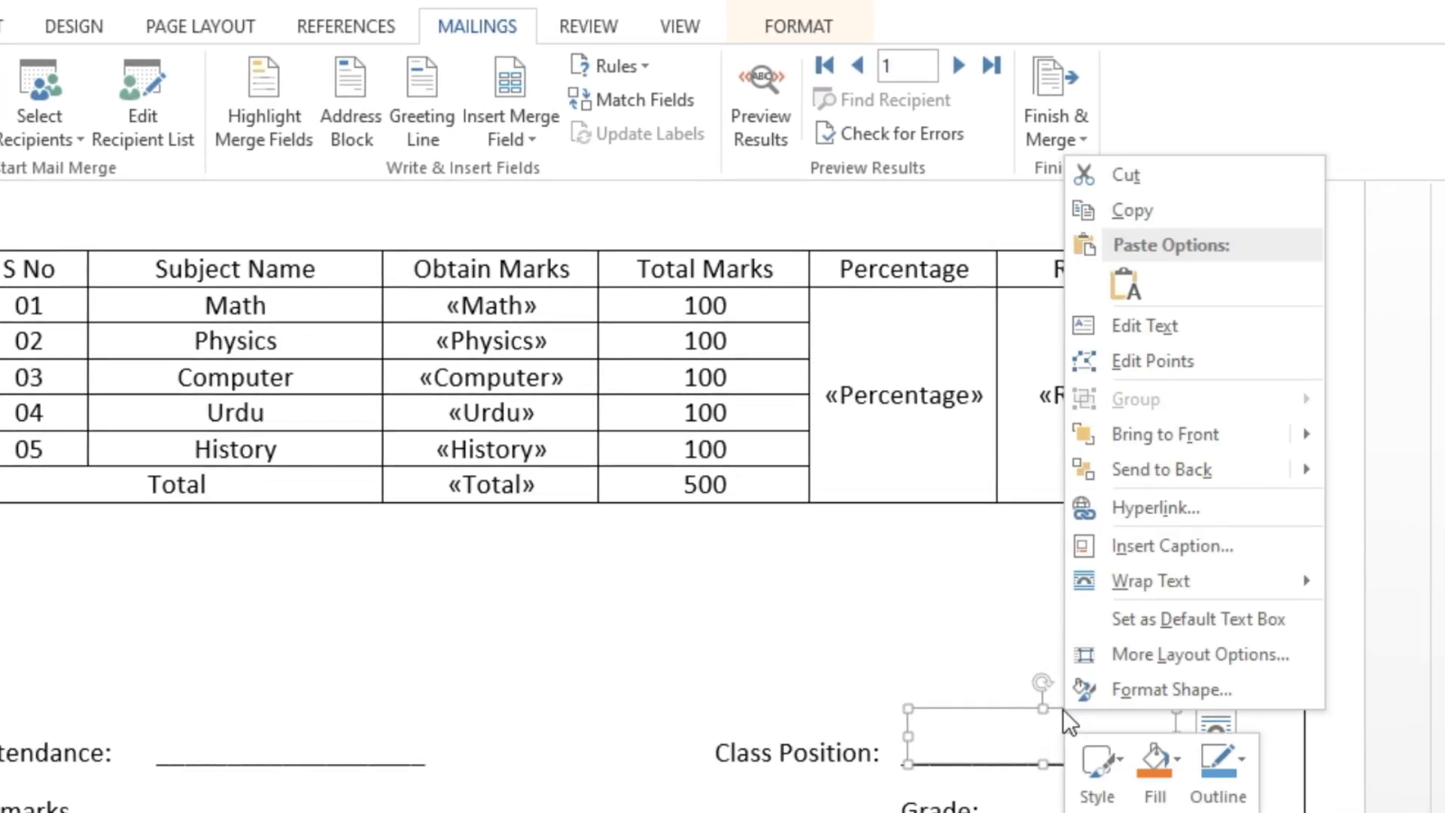
pyautogui.click(1253, 315)
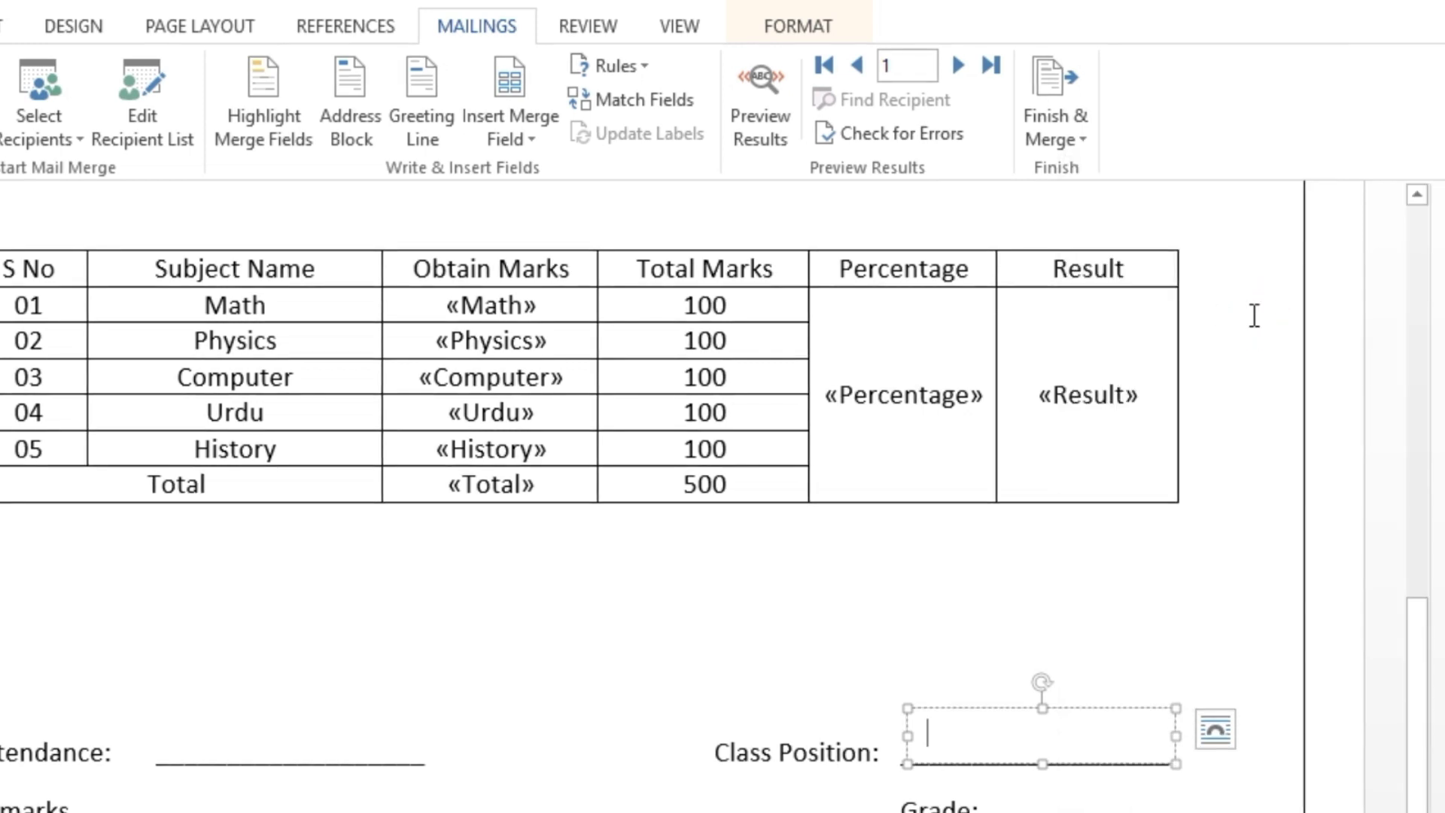
pyautogui.click(513, 140)
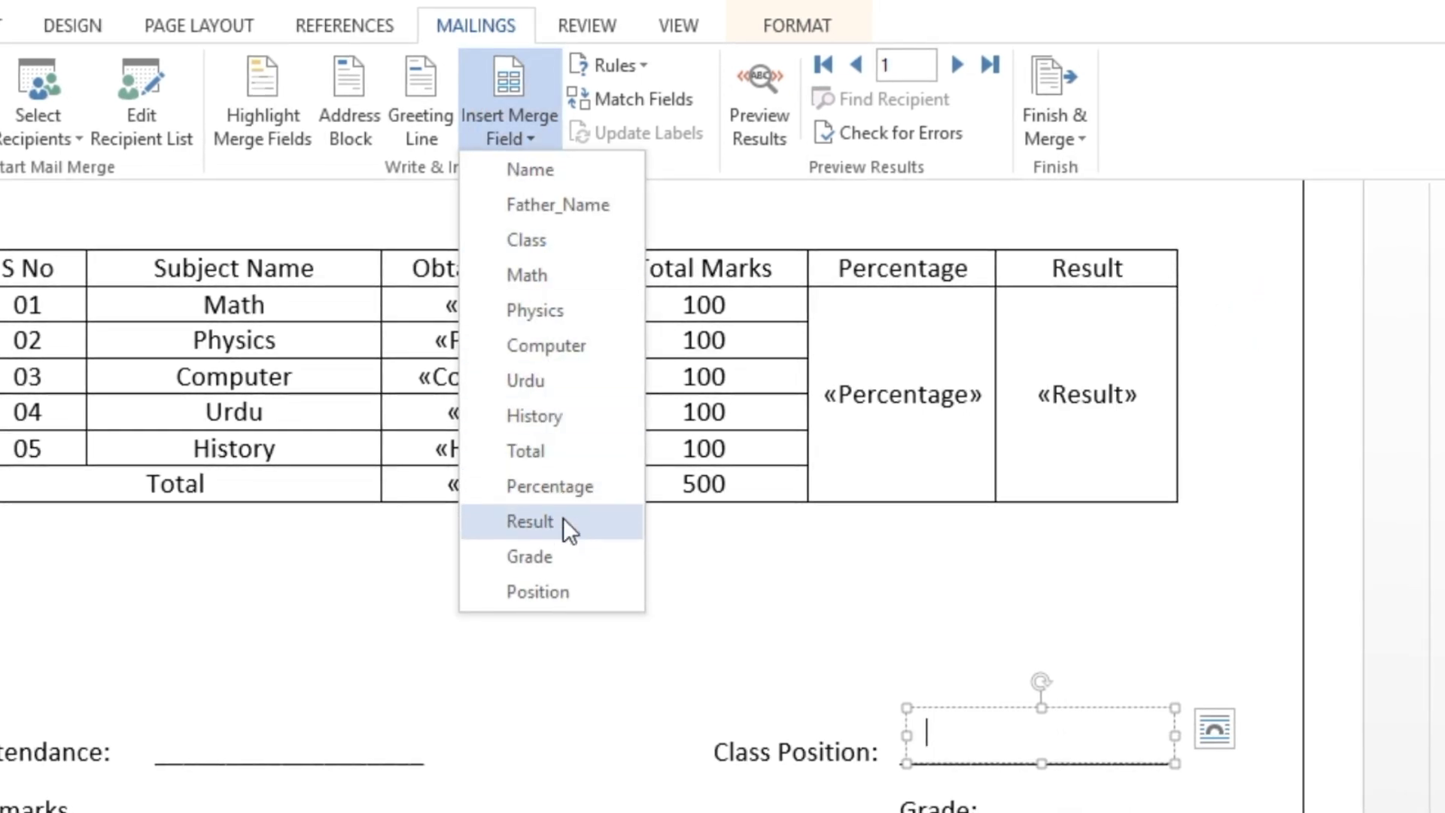
pyautogui.click(538, 591)
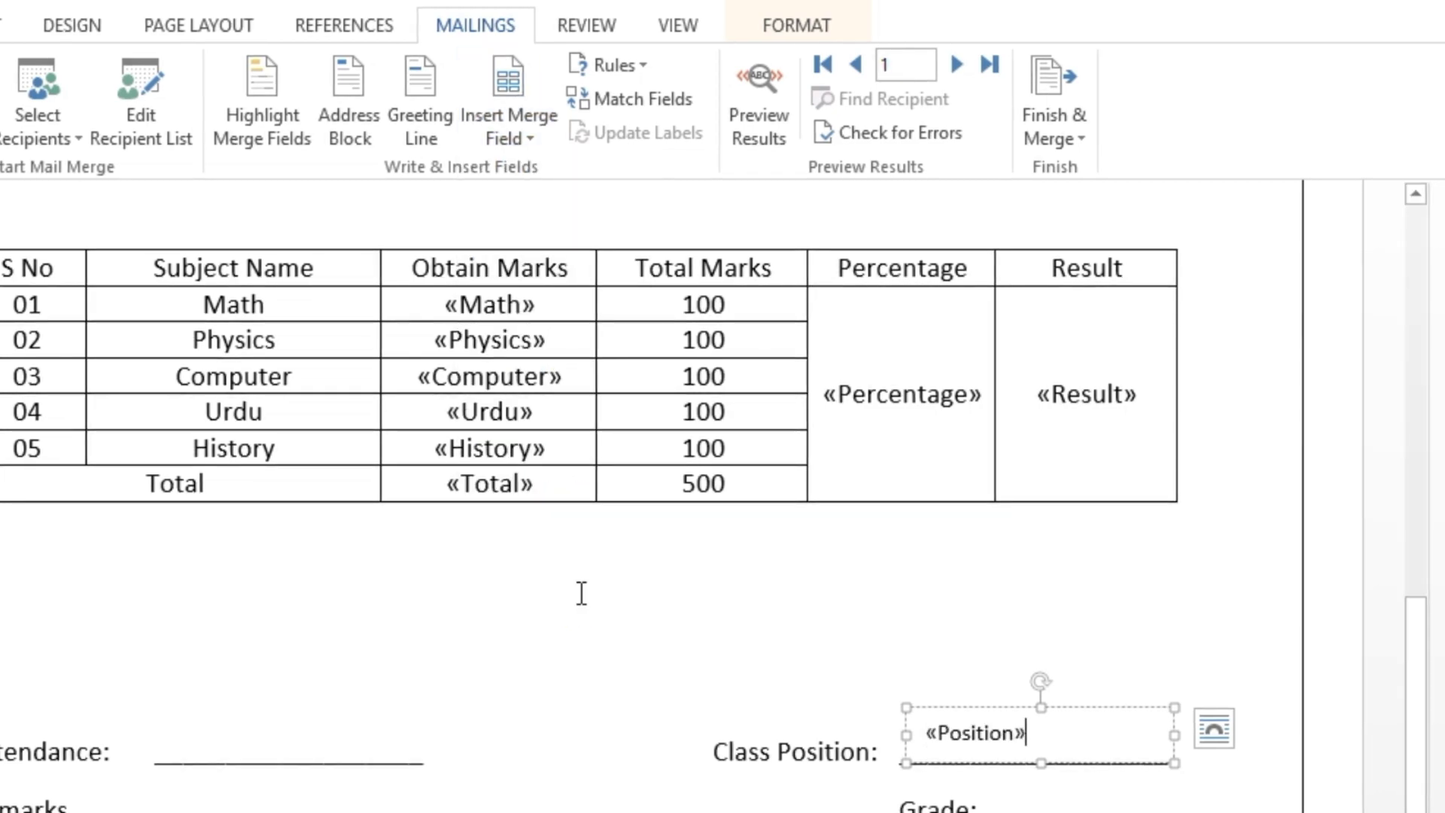
# Step: Insert the Grade merge field into the text box on the Grade line
pyautogui.click(971, 668)
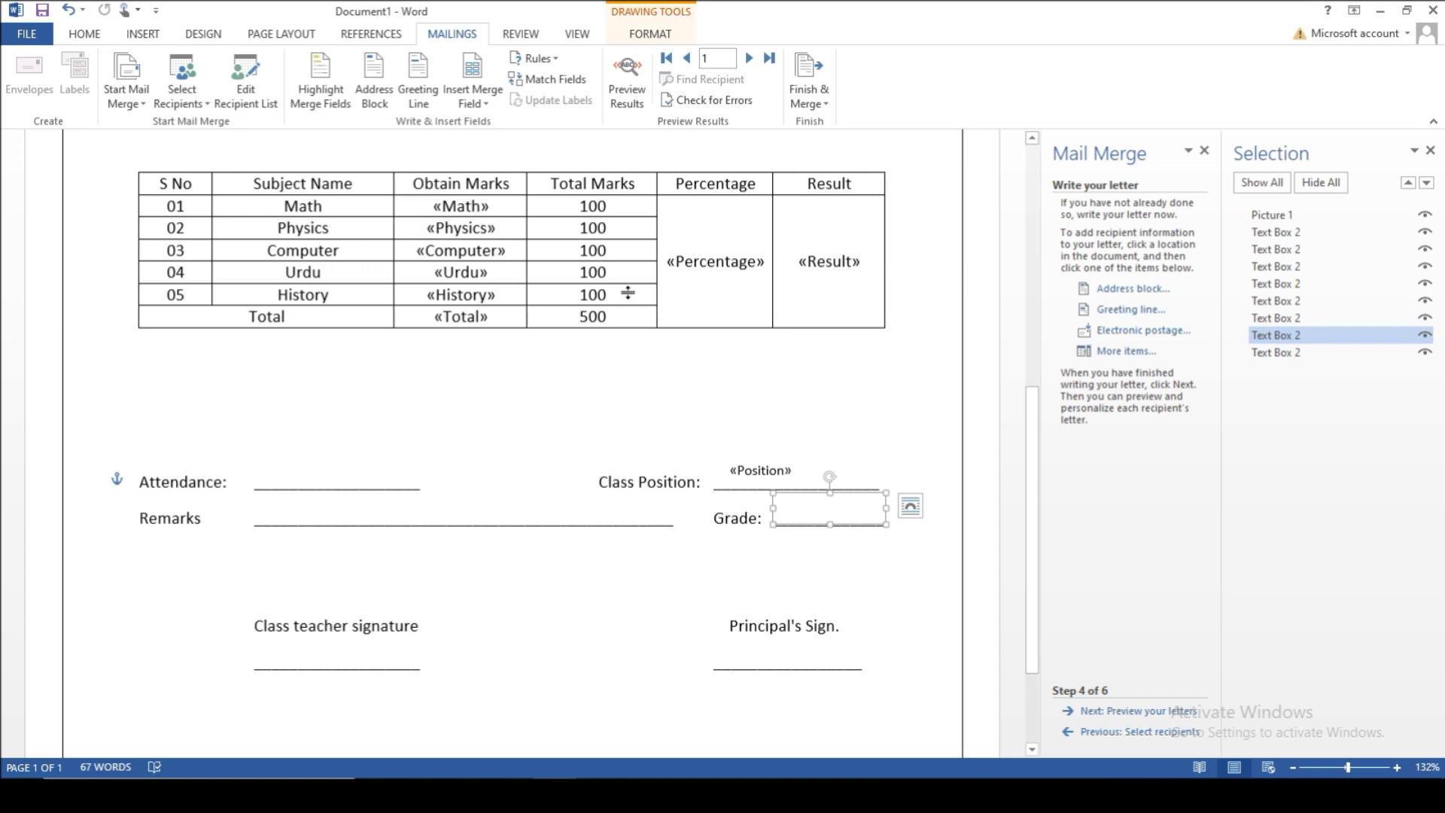
pyautogui.rightClick(773, 513)
pyautogui.click(887, 280)
pyautogui.click(486, 103)
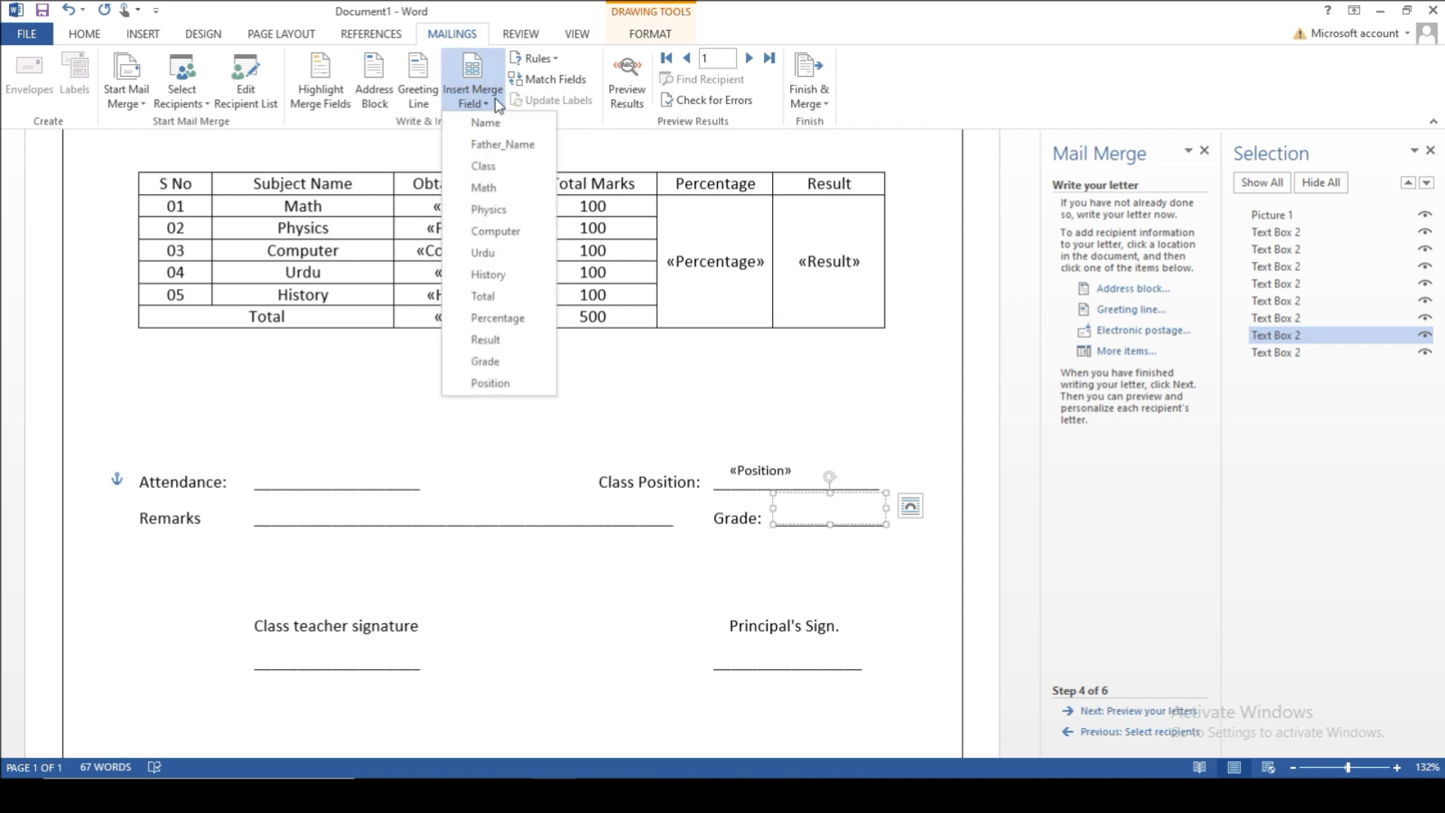
pyautogui.click(497, 365)
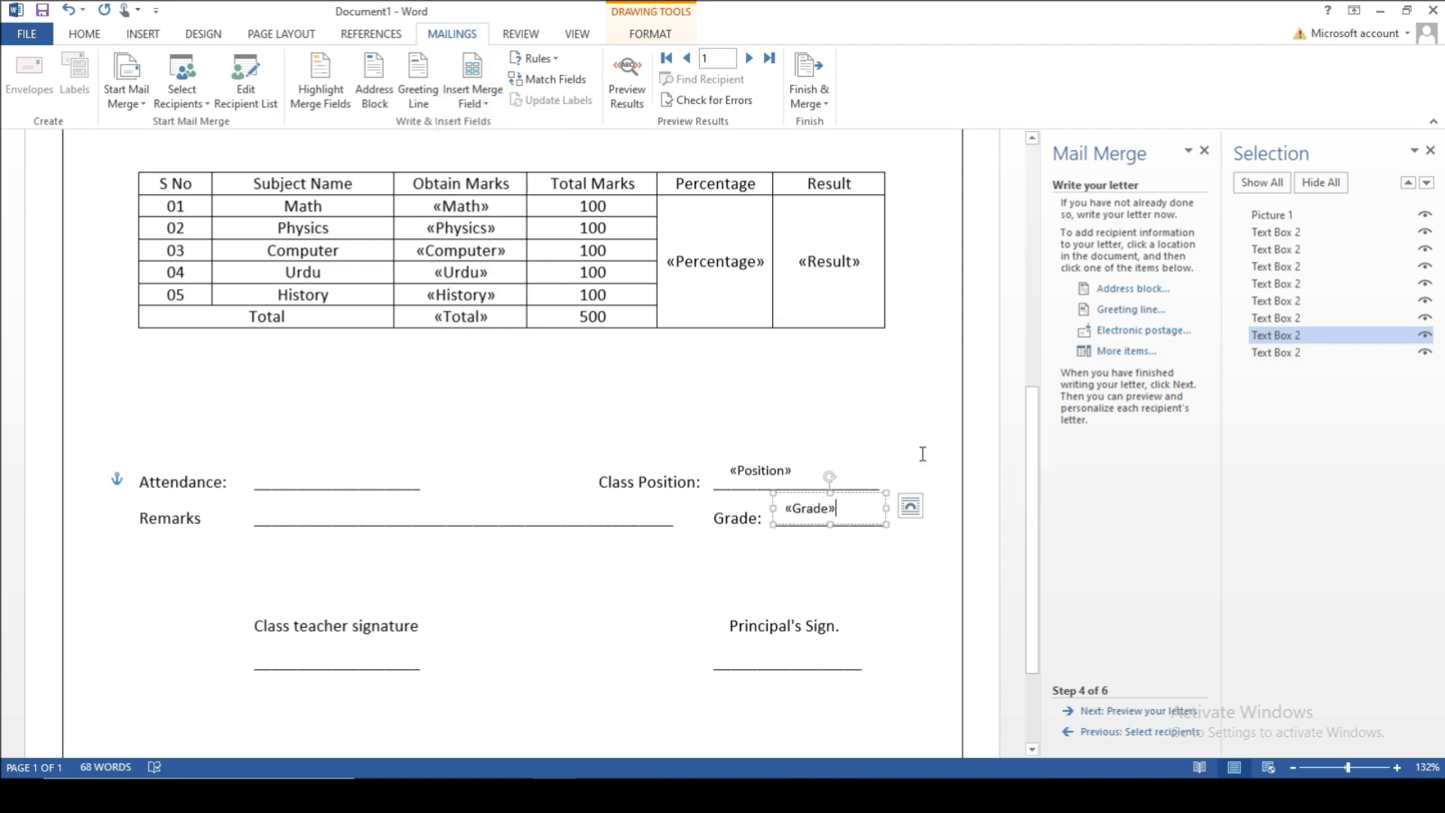
# Step: Check the empty text box on the Remarks line and close the Selection pane
pyautogui.moveTo(1032, 430)
pyautogui.mouseDown()
pyautogui.moveTo(1038, 496)
pyautogui.moveTo(1037, 412)
pyautogui.moveTo(1037, 446)
pyautogui.mouseUp()
pyautogui.click(1273, 353)
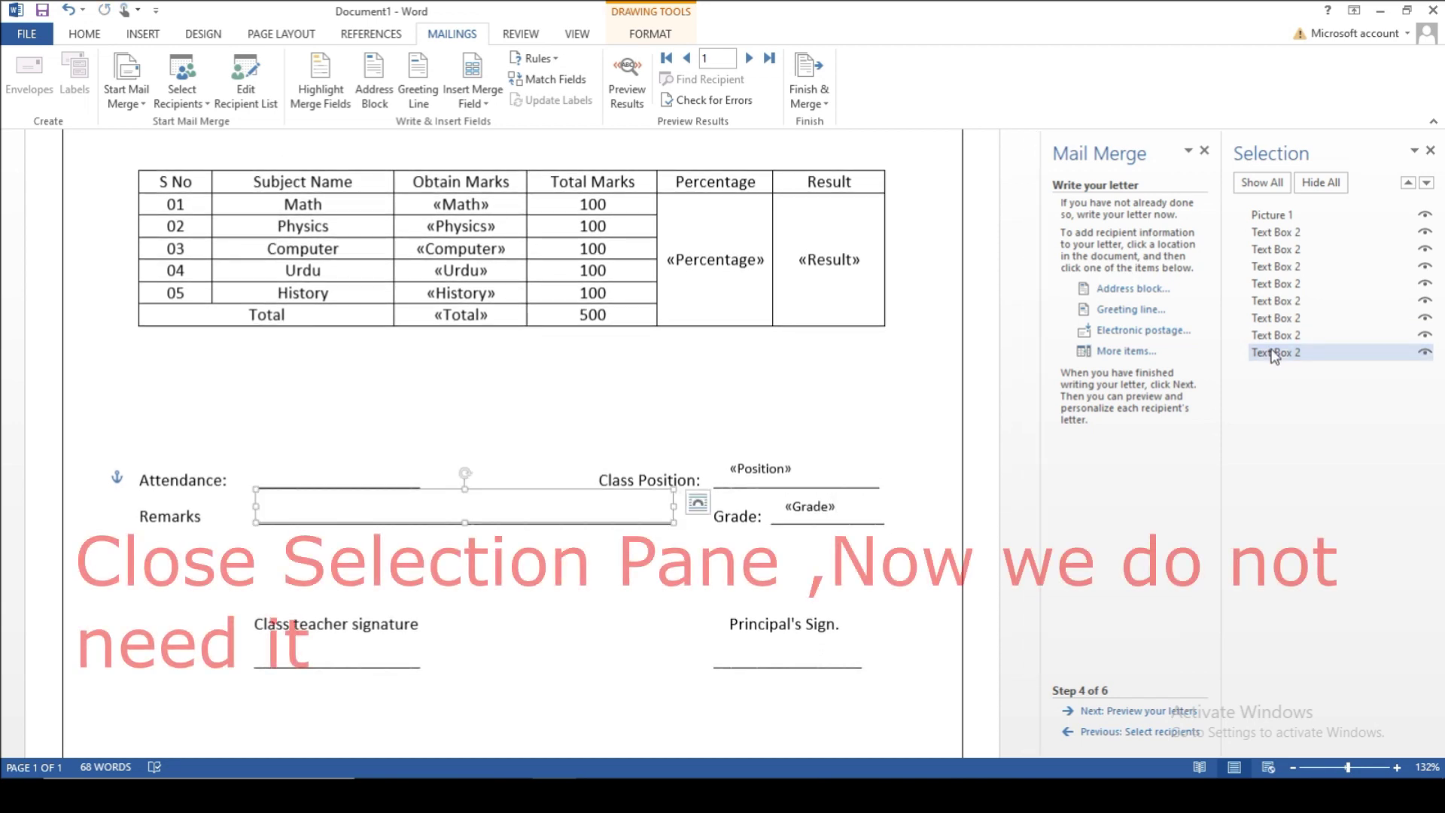
pyautogui.click(1432, 150)
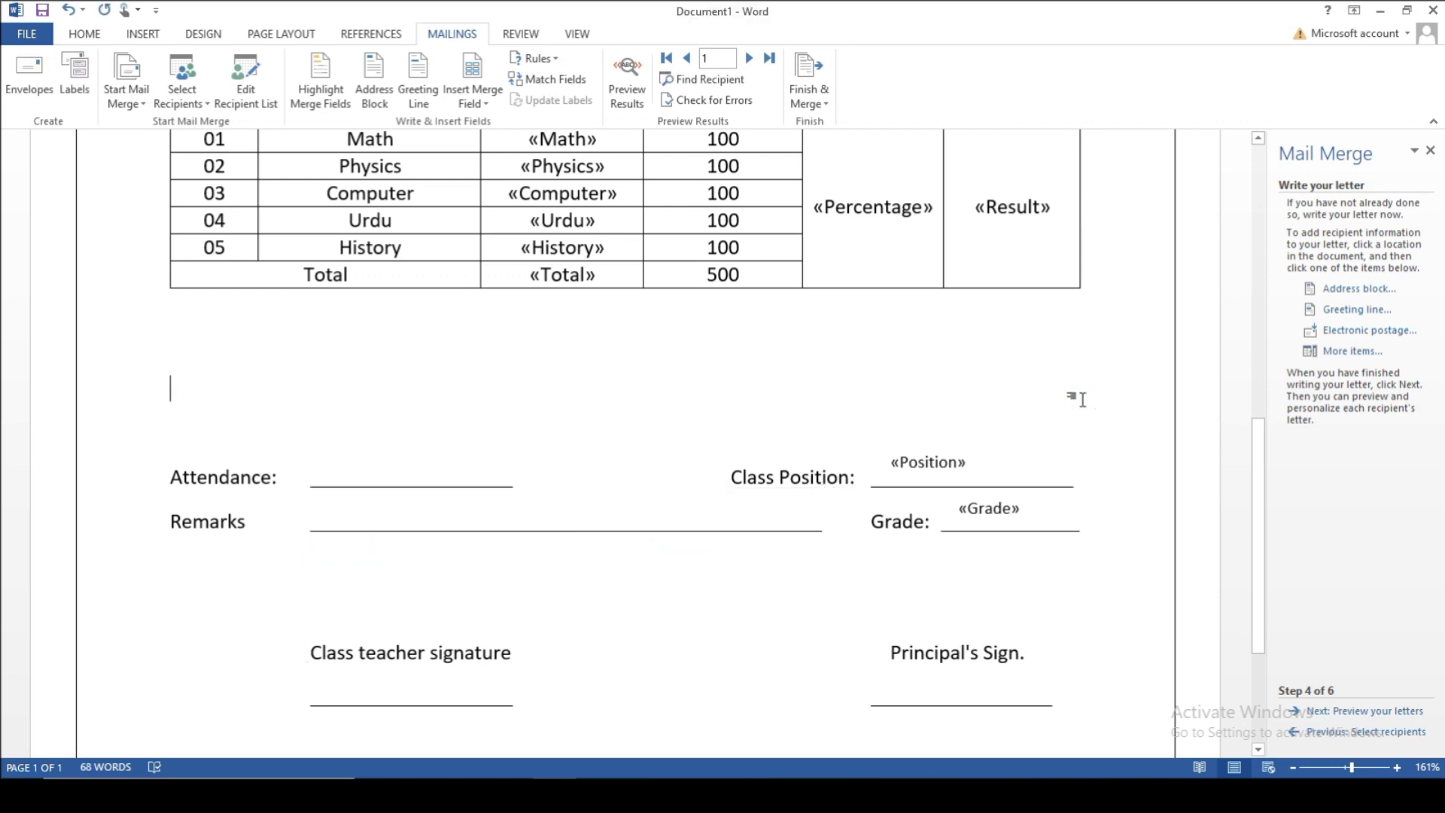
# Step: Advance the mail merge through the letter preview to completion and merge all records into a new document of individual letters
pyautogui.click(1340, 711)
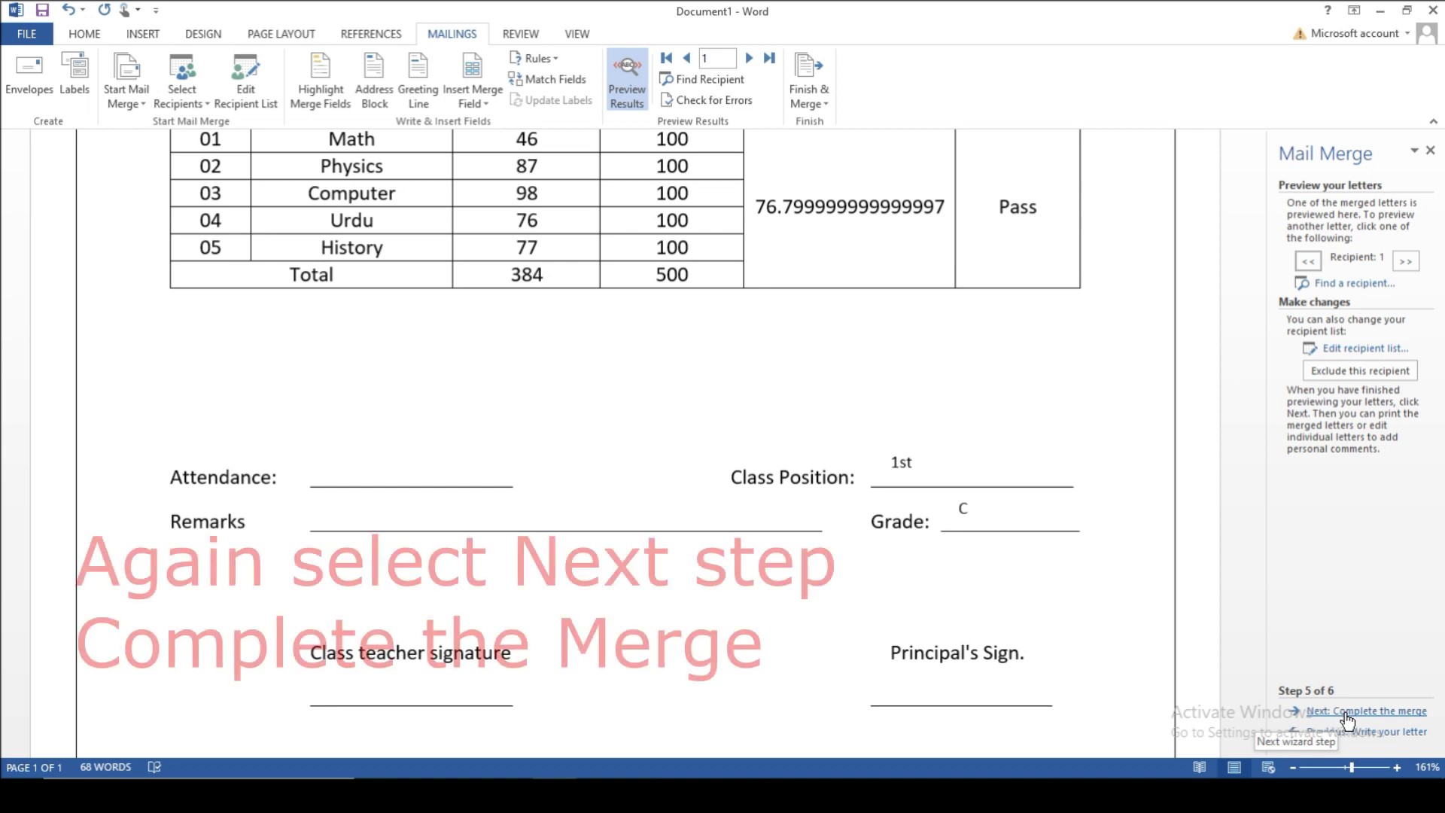
pyautogui.click(1346, 713)
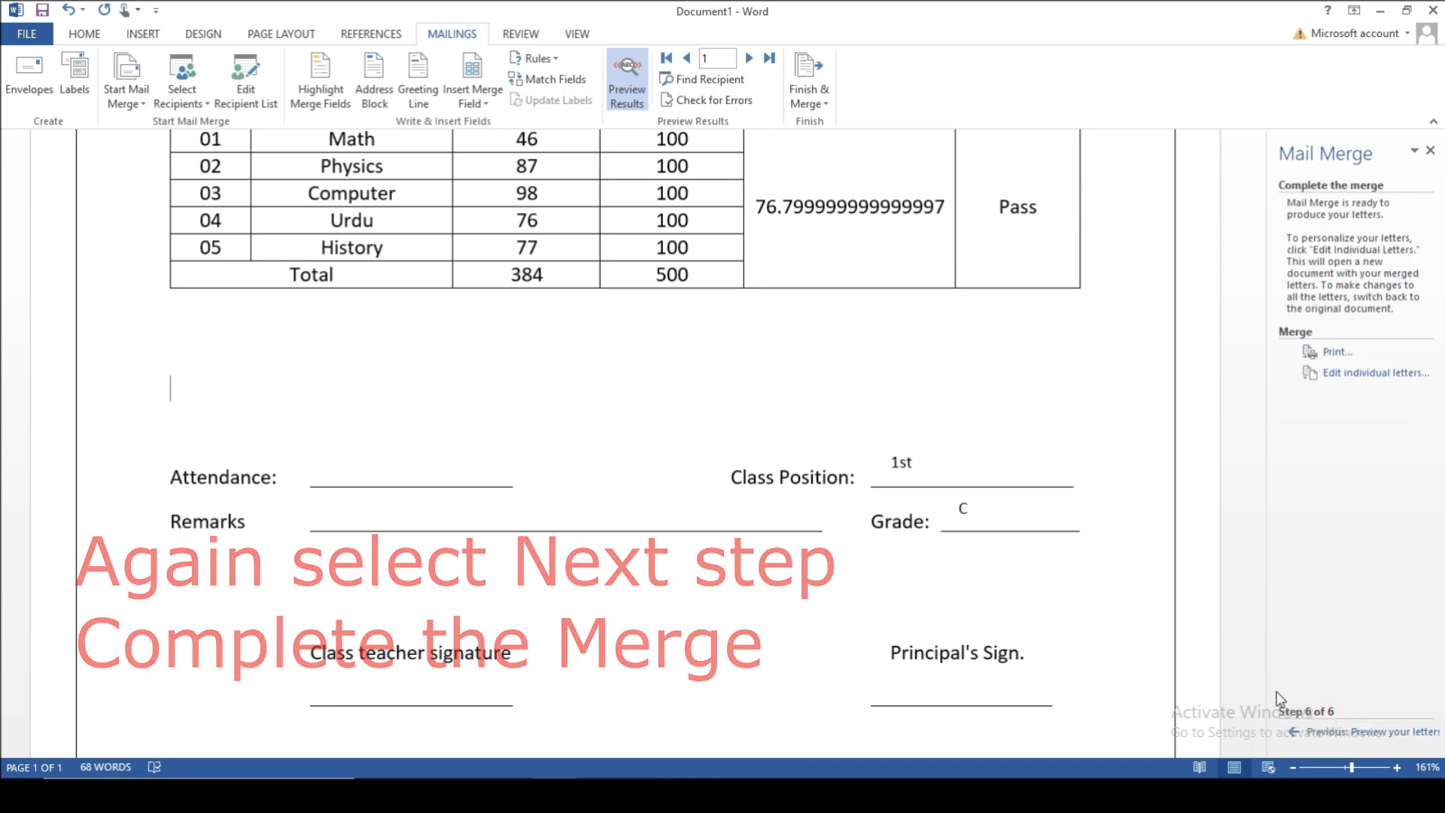
pyautogui.click(1365, 376)
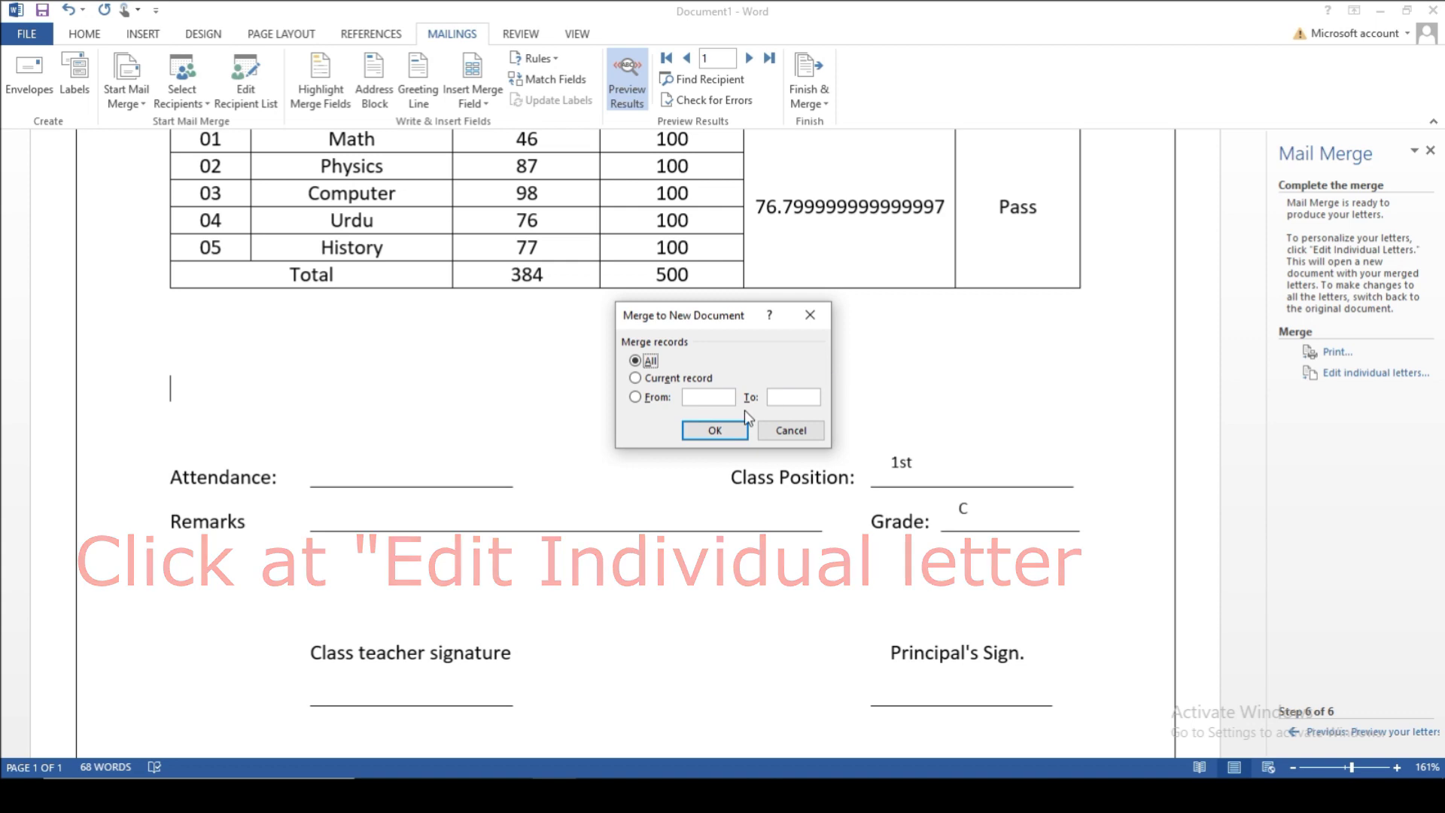
pyautogui.click(717, 425)
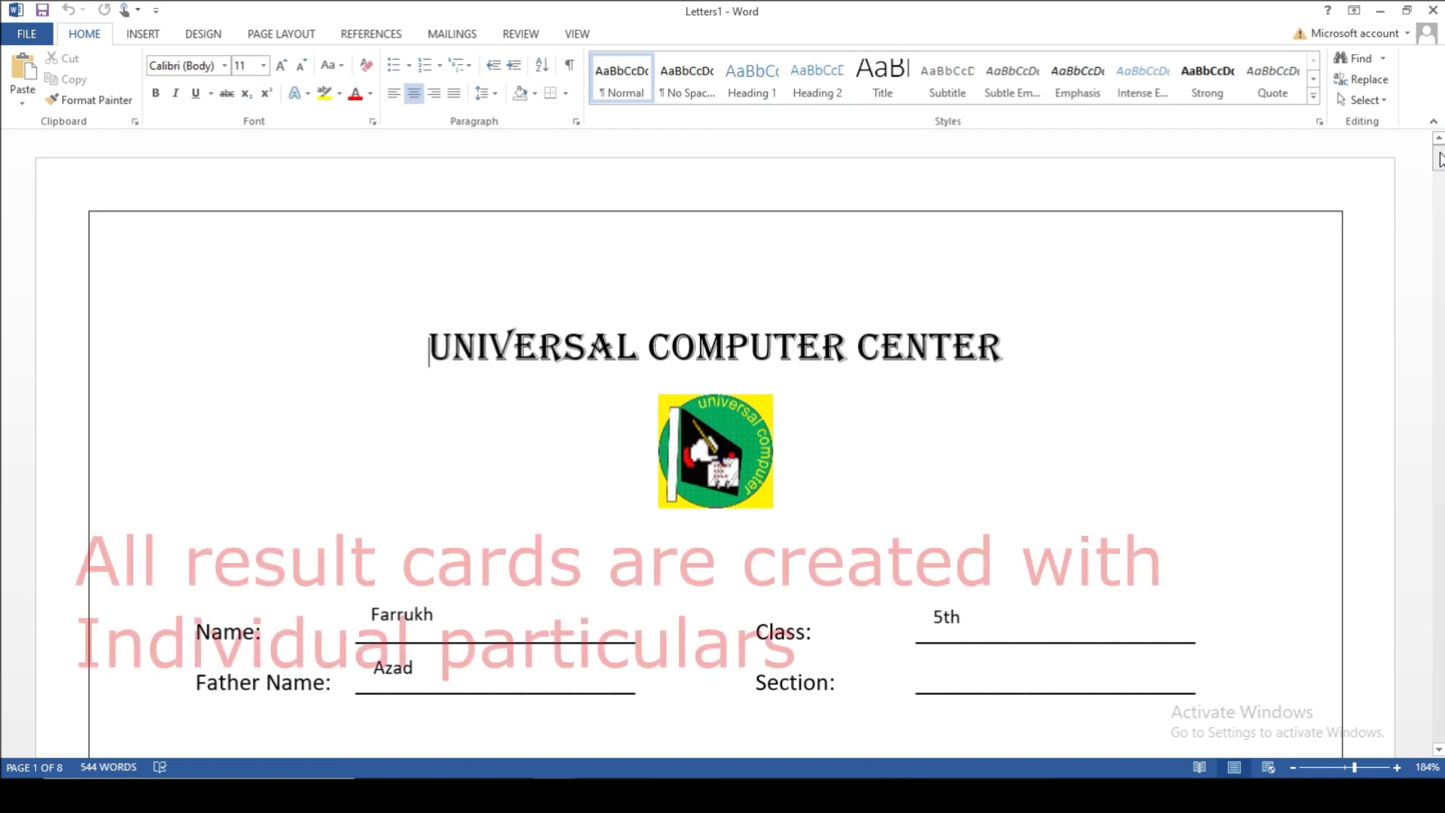
# Step: Review every merged result card through the last page, examining student details, subject marks, percentage, result, class position and grade
pyautogui.press('pagedown')
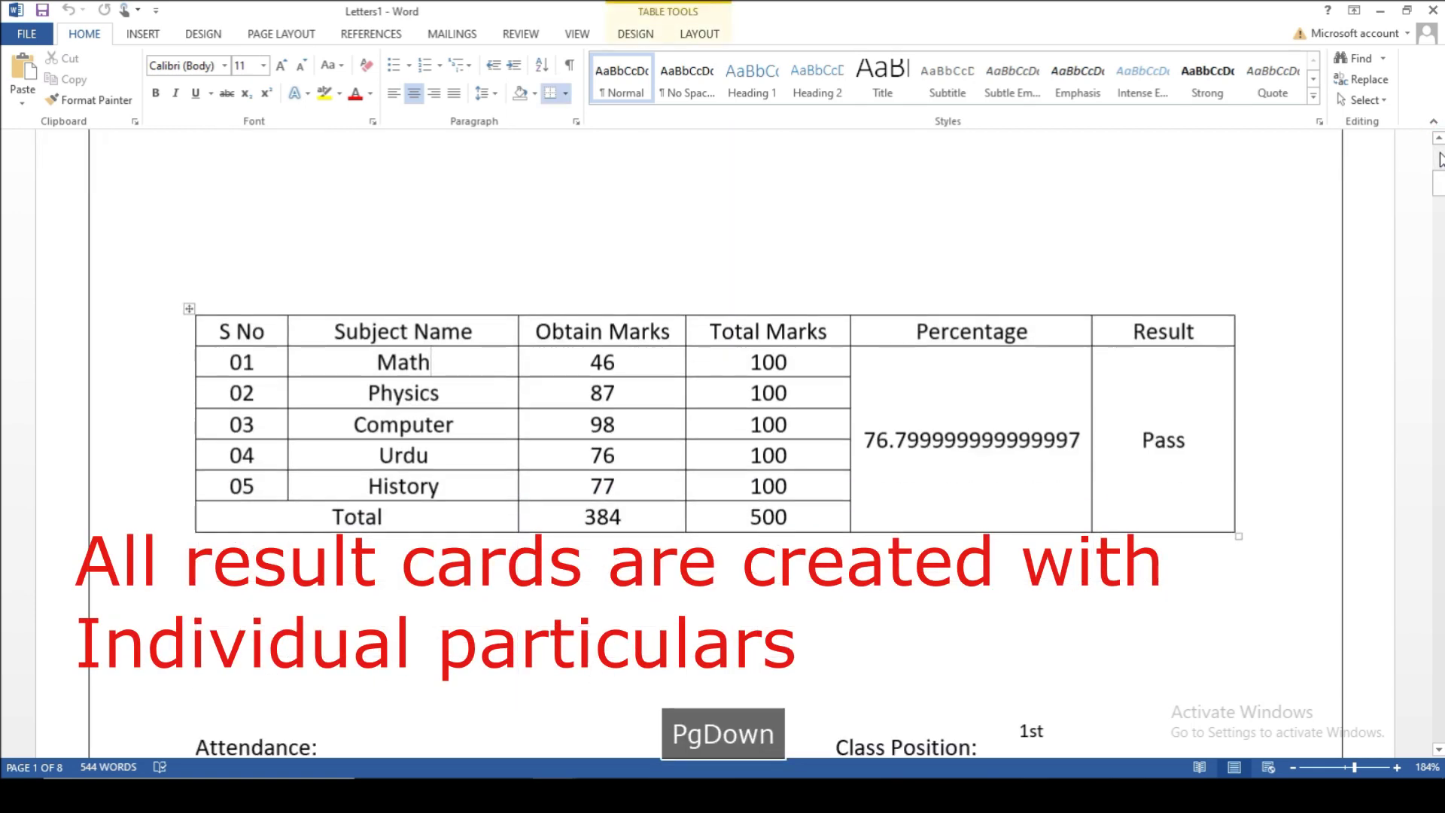
pyautogui.press('pagedown')
pyautogui.press('pagedown')
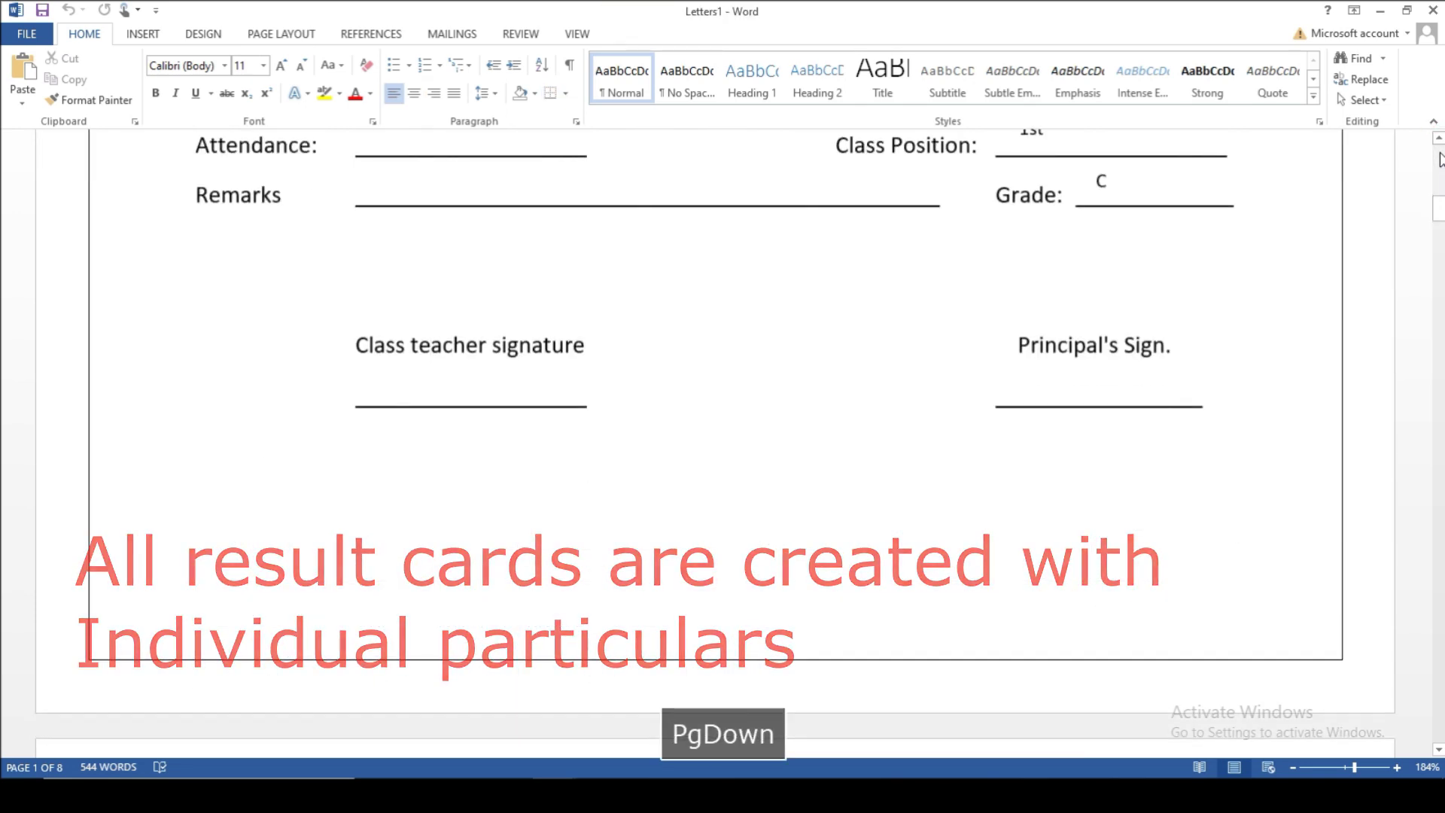
pyautogui.press('pagedown')
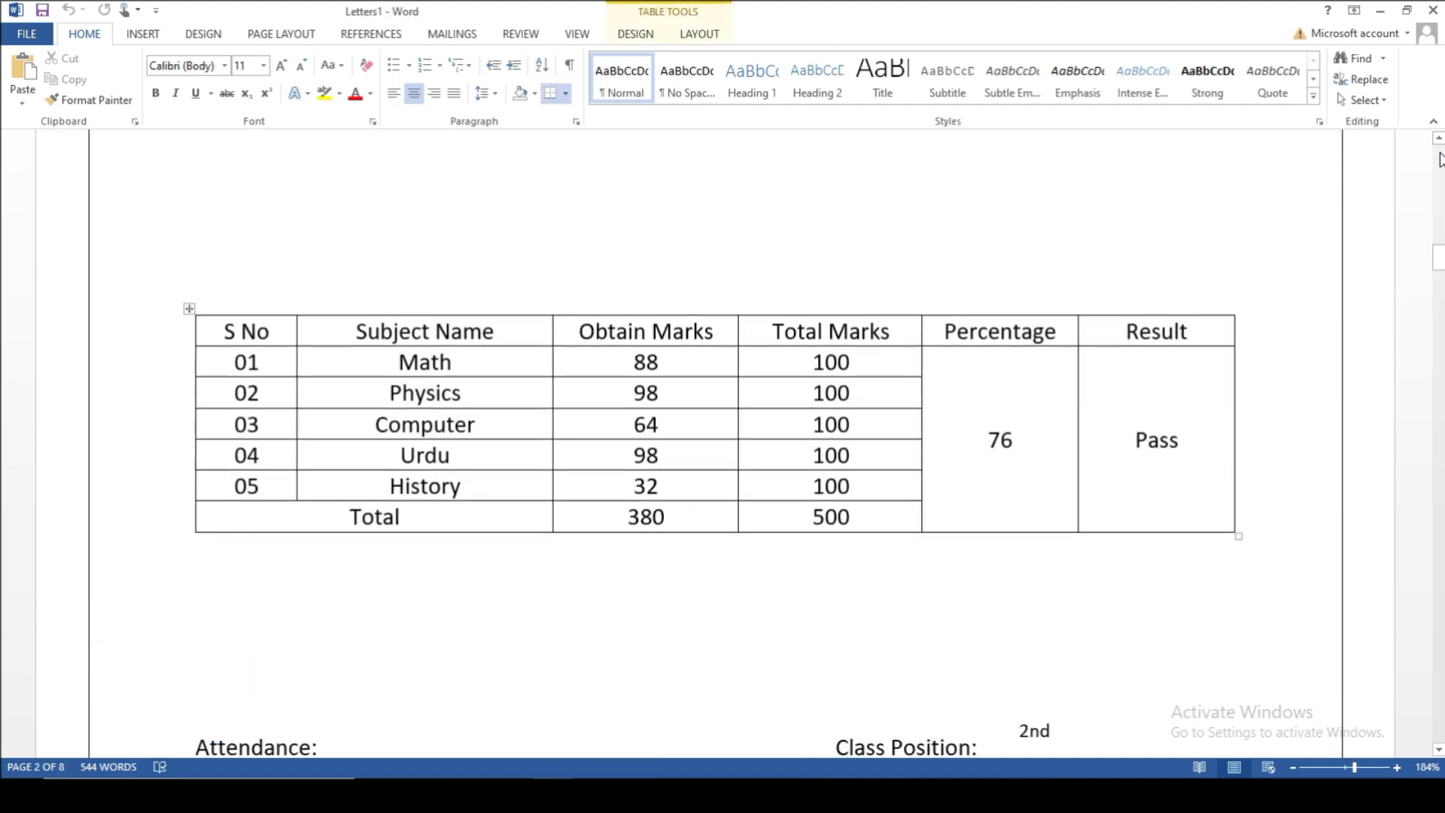
pyautogui.press('pagedown')
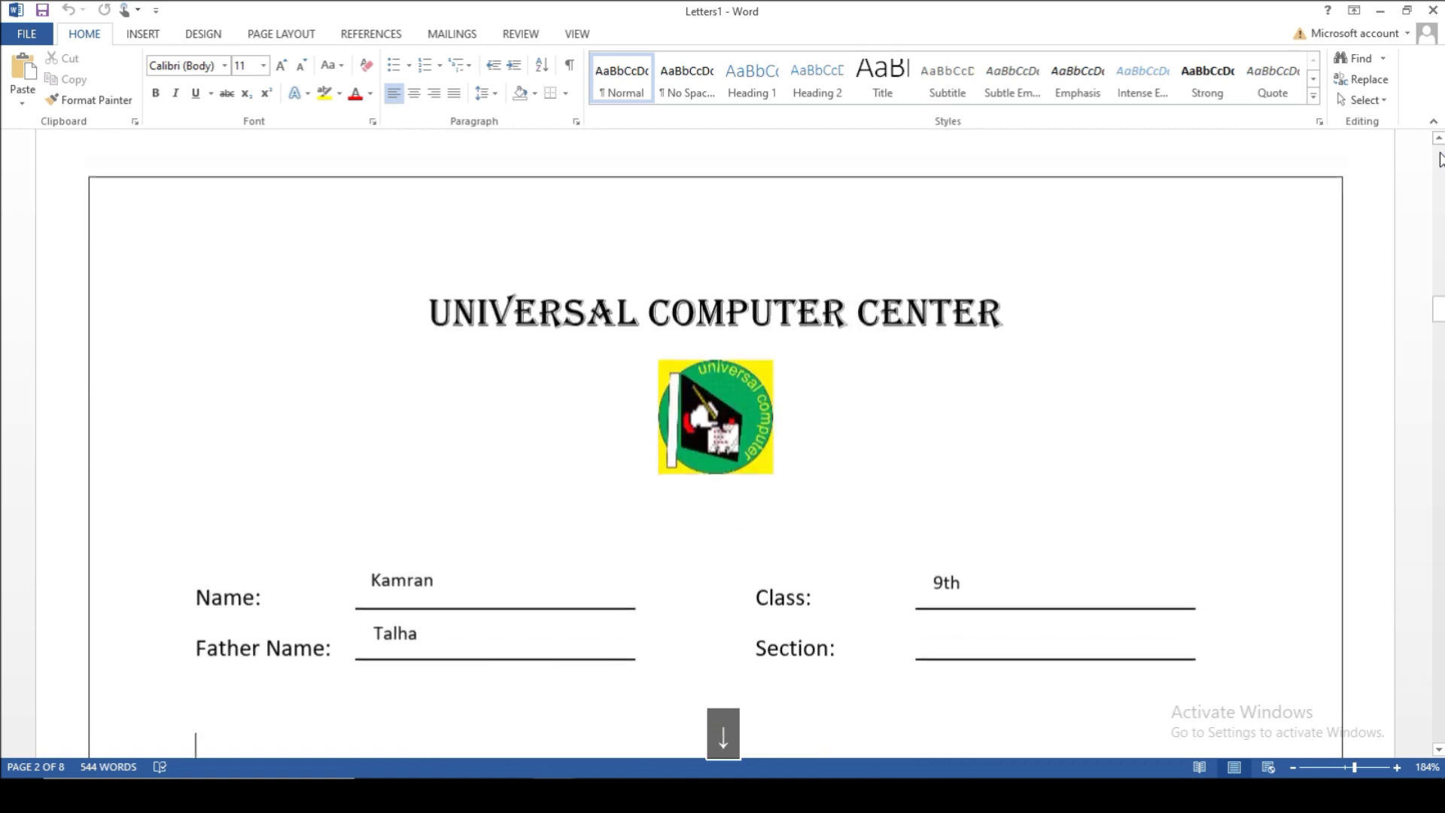
pyautogui.press('pagedown')
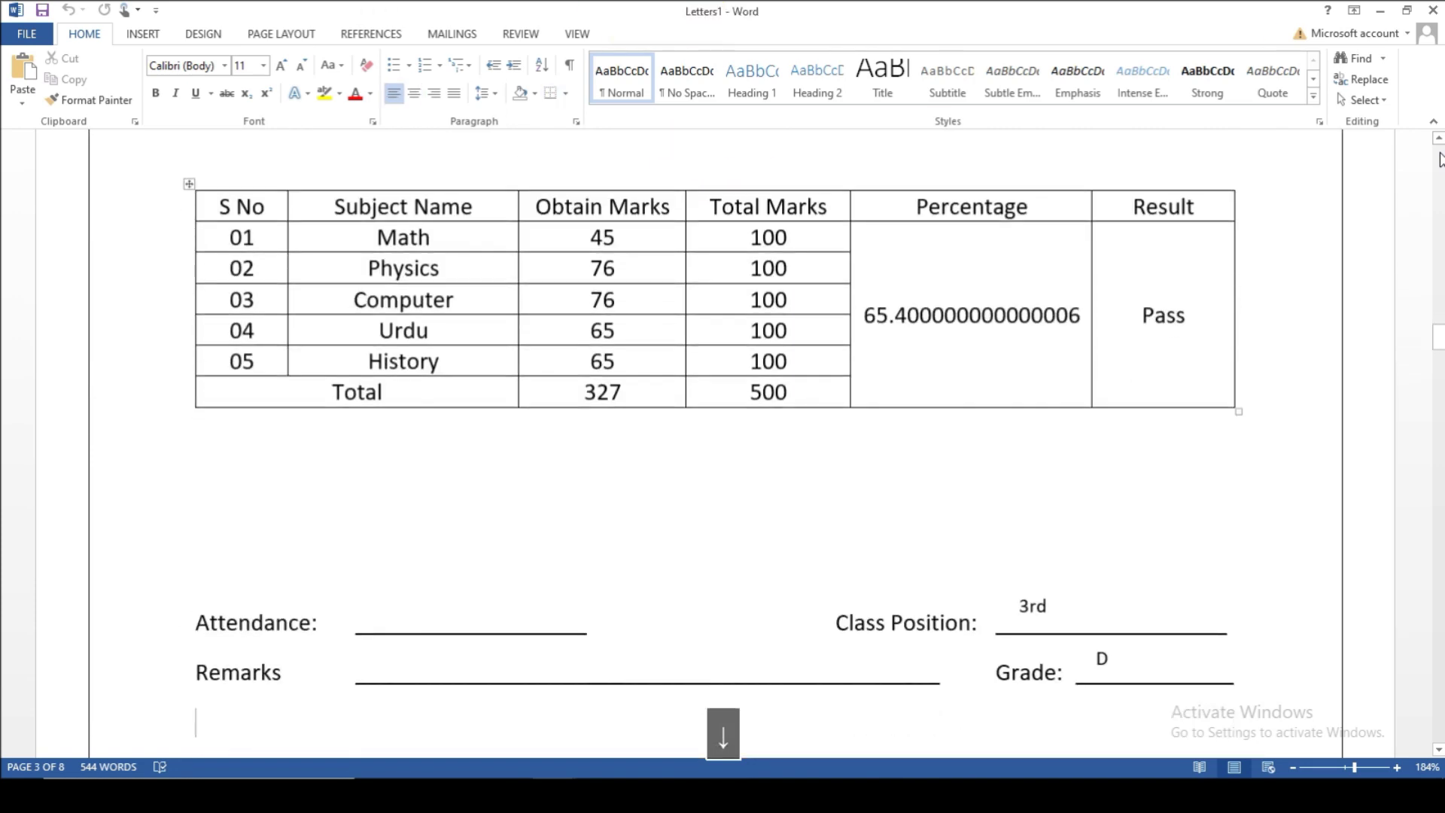
pyautogui.press('pagedown')
pyautogui.press('Down')
pyautogui.press('Down')
pyautogui.press('Down')
pyautogui.press('Down')
pyautogui.press('Down')
pyautogui.press('Down')
pyautogui.press('Down')
pyautogui.press('Down')
pyautogui.press('Down')
pyautogui.press('Down')
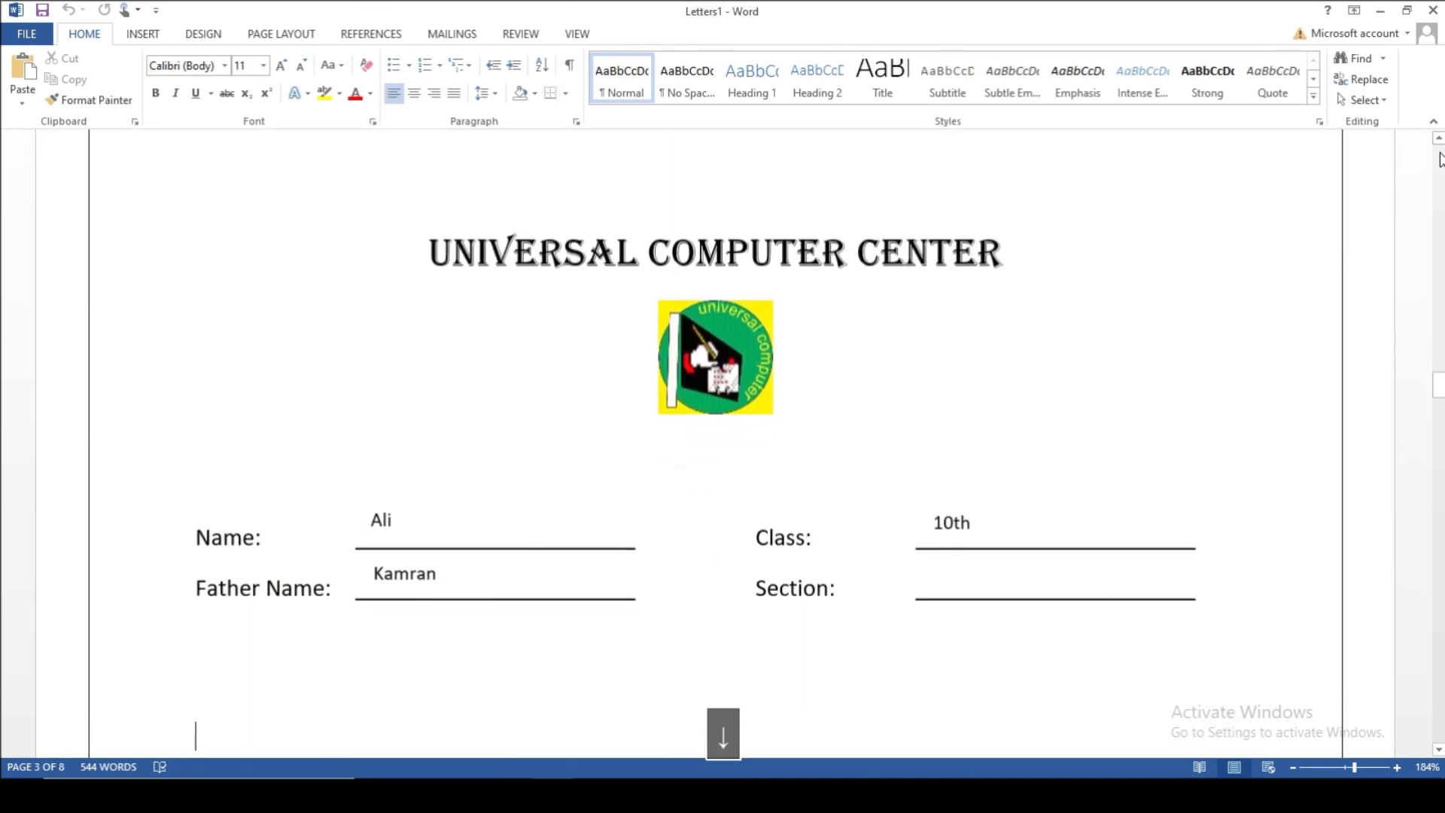
pyautogui.press('Down')
pyautogui.press('Down')
pyautogui.press('Down')
pyautogui.press('Down')
pyautogui.press('Down')
pyautogui.press('Down')
pyautogui.press('Down')
pyautogui.press('Down')
pyautogui.press('Down')
pyautogui.press('Down')
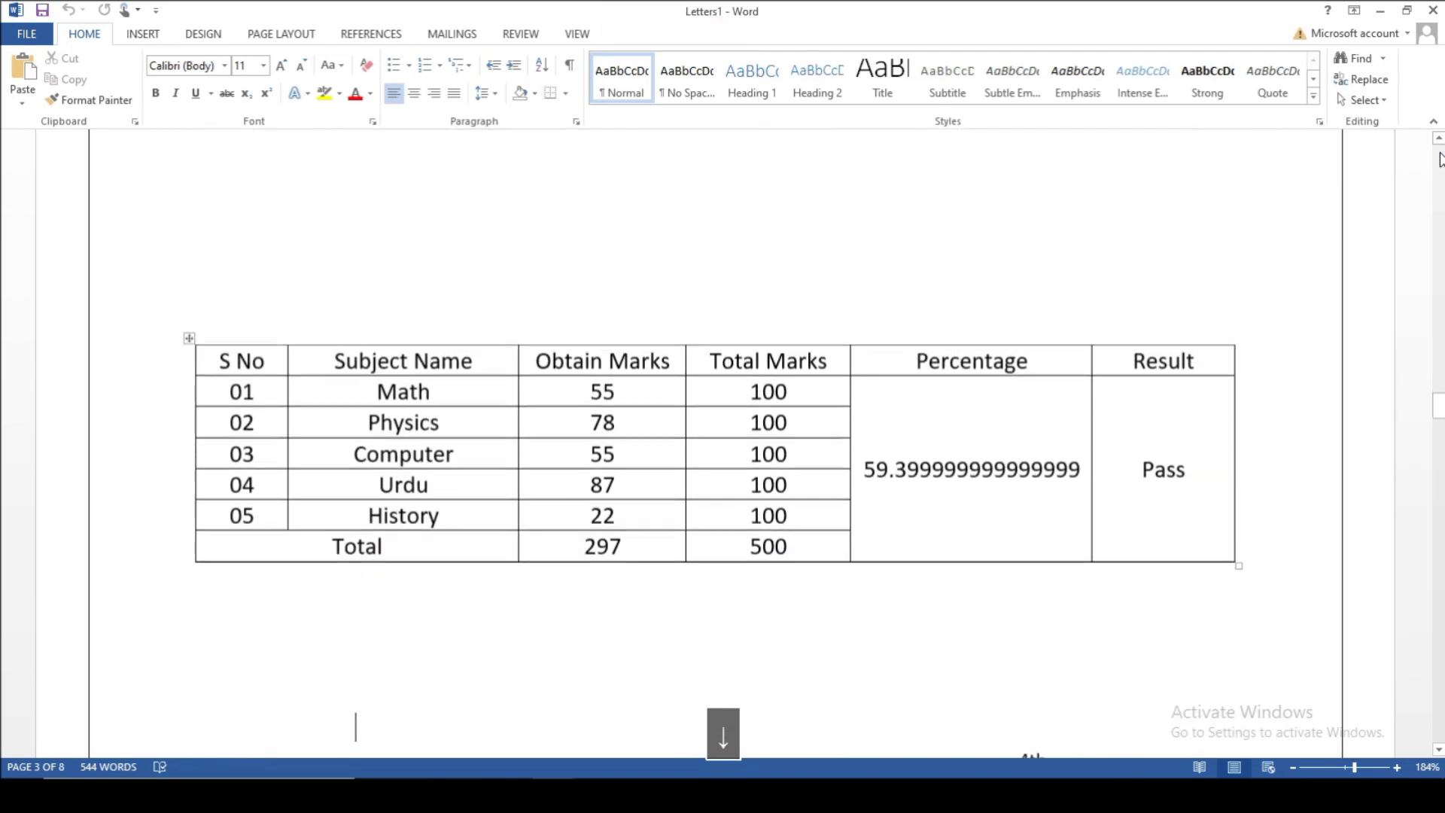
pyautogui.press('Down')
pyautogui.press('Down')
pyautogui.press('Down')
pyautogui.press('Down')
pyautogui.press('Down')
pyautogui.press('Down')
pyautogui.press('Down')
pyautogui.press('Down')
pyautogui.press('Down')
pyautogui.press('Down')
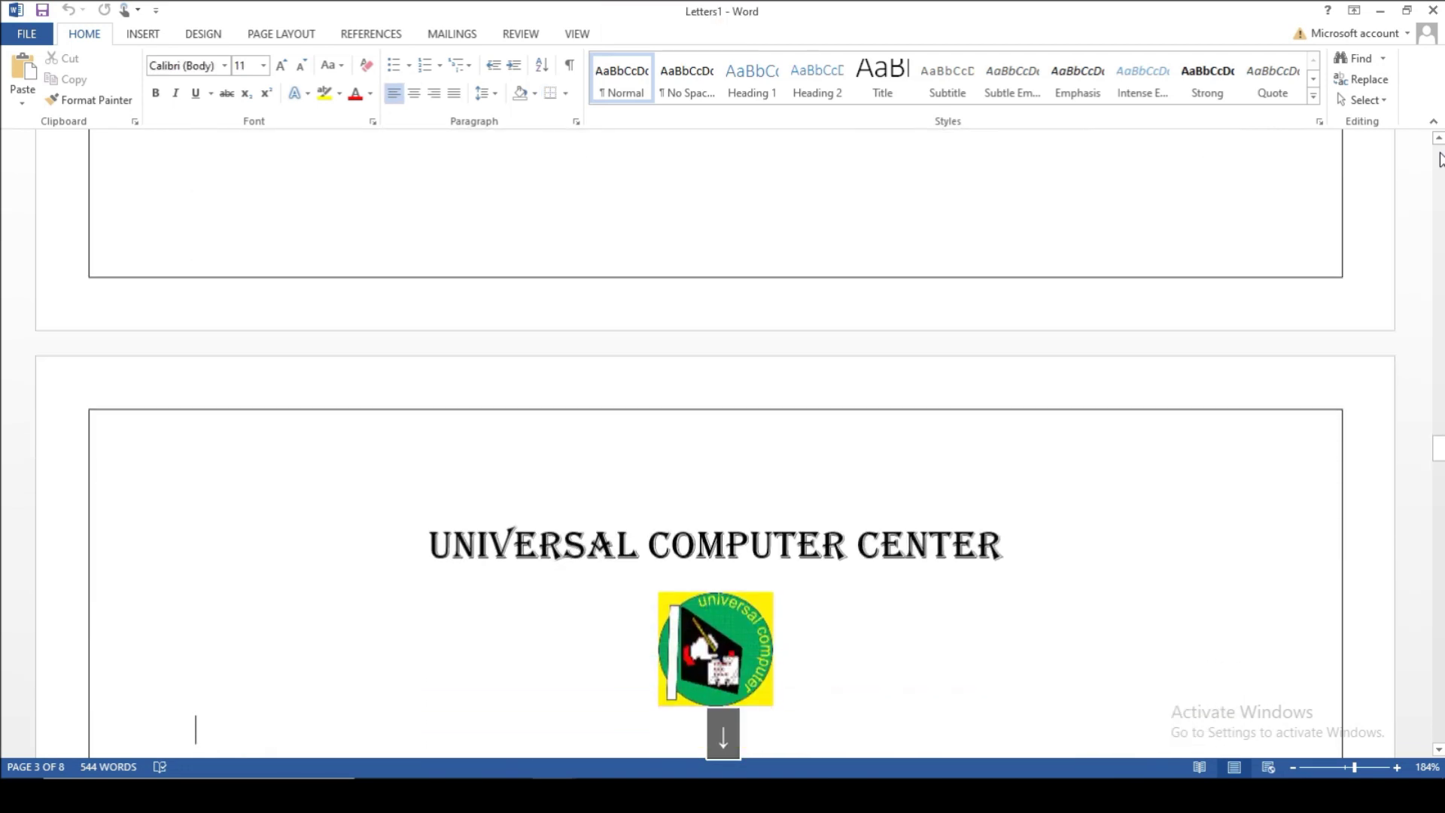
pyautogui.press('Down')
pyautogui.press('Down')
pyautogui.press('Down')
pyautogui.press('Down')
pyautogui.press('Down')
pyautogui.press('Down')
pyautogui.press('Down')
pyautogui.press('Down')
pyautogui.press('Down')
pyautogui.press('Down')
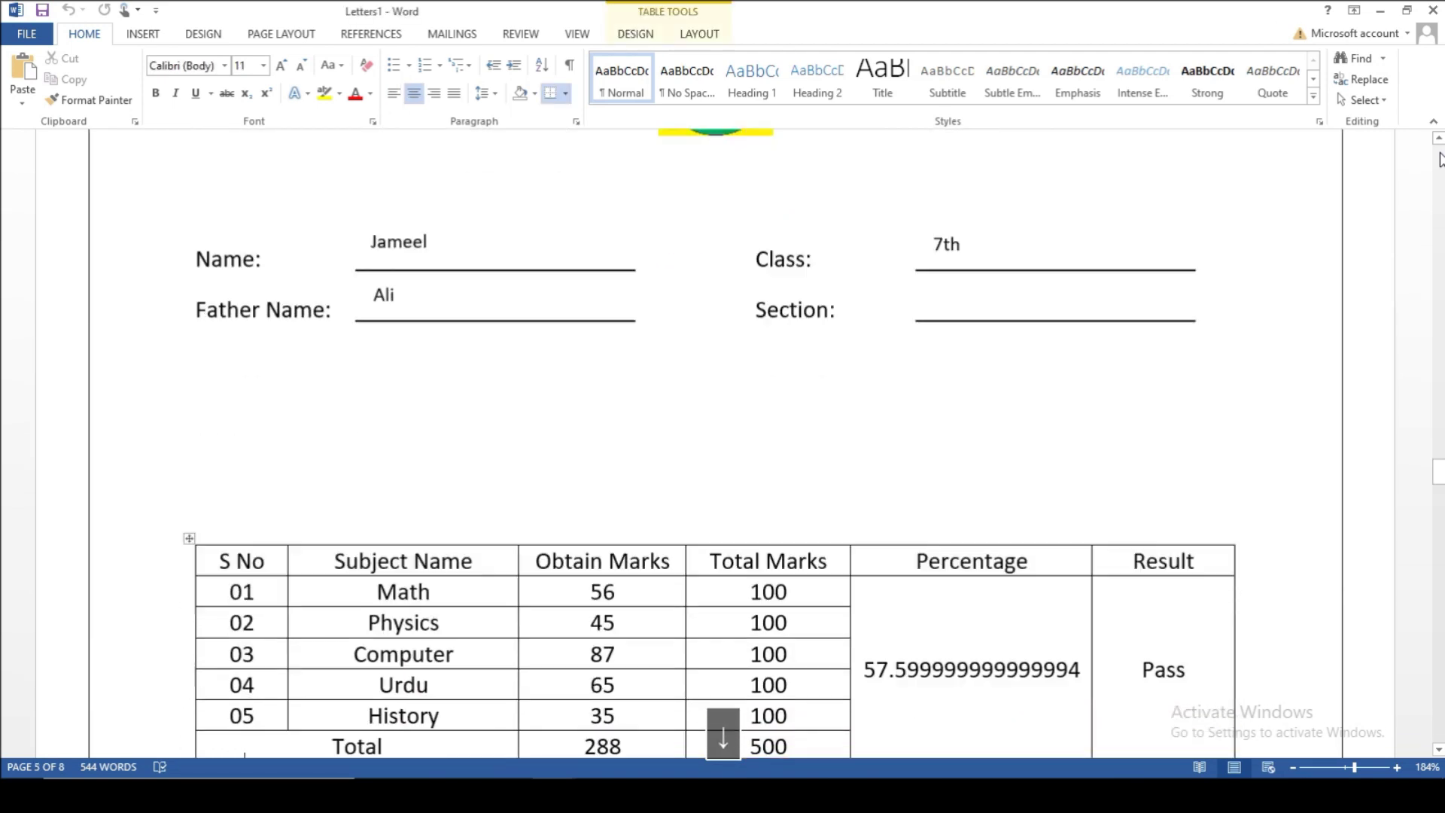
pyautogui.press('Down')
pyautogui.press('Down')
pyautogui.press('Down')
pyautogui.press('Down')
pyautogui.press('Down')
pyautogui.press('Down')
pyautogui.press('Down')
pyautogui.press('Down')
pyautogui.press('Down')
pyautogui.press('Down')
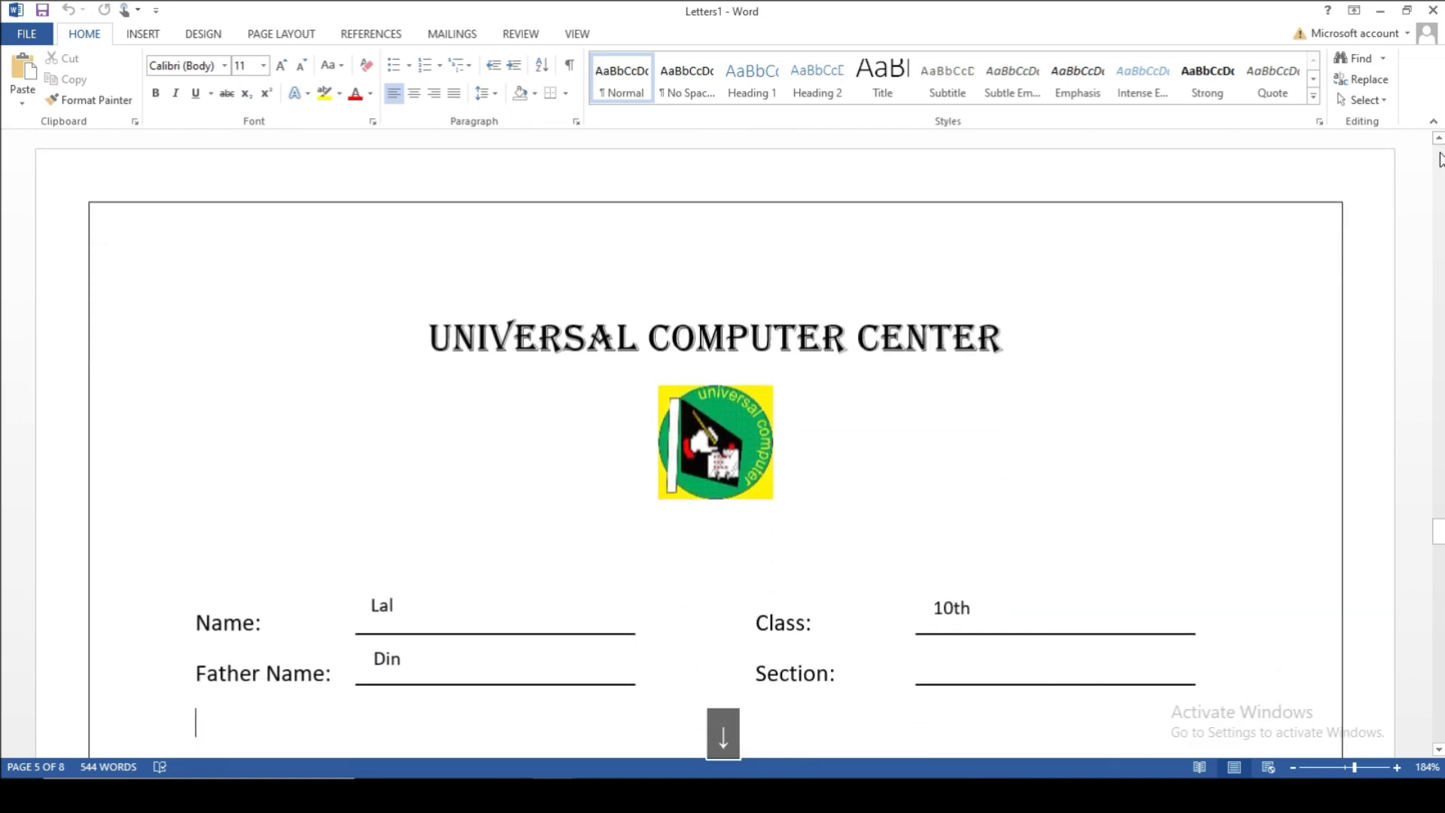
pyautogui.press('Down')
pyautogui.press('Down')
pyautogui.press('Down')
pyautogui.press('Down')
pyautogui.press('Down')
pyautogui.press('Down')
pyautogui.press('Down')
pyautogui.press('Down')
pyautogui.press('Down')
pyautogui.press('Down')
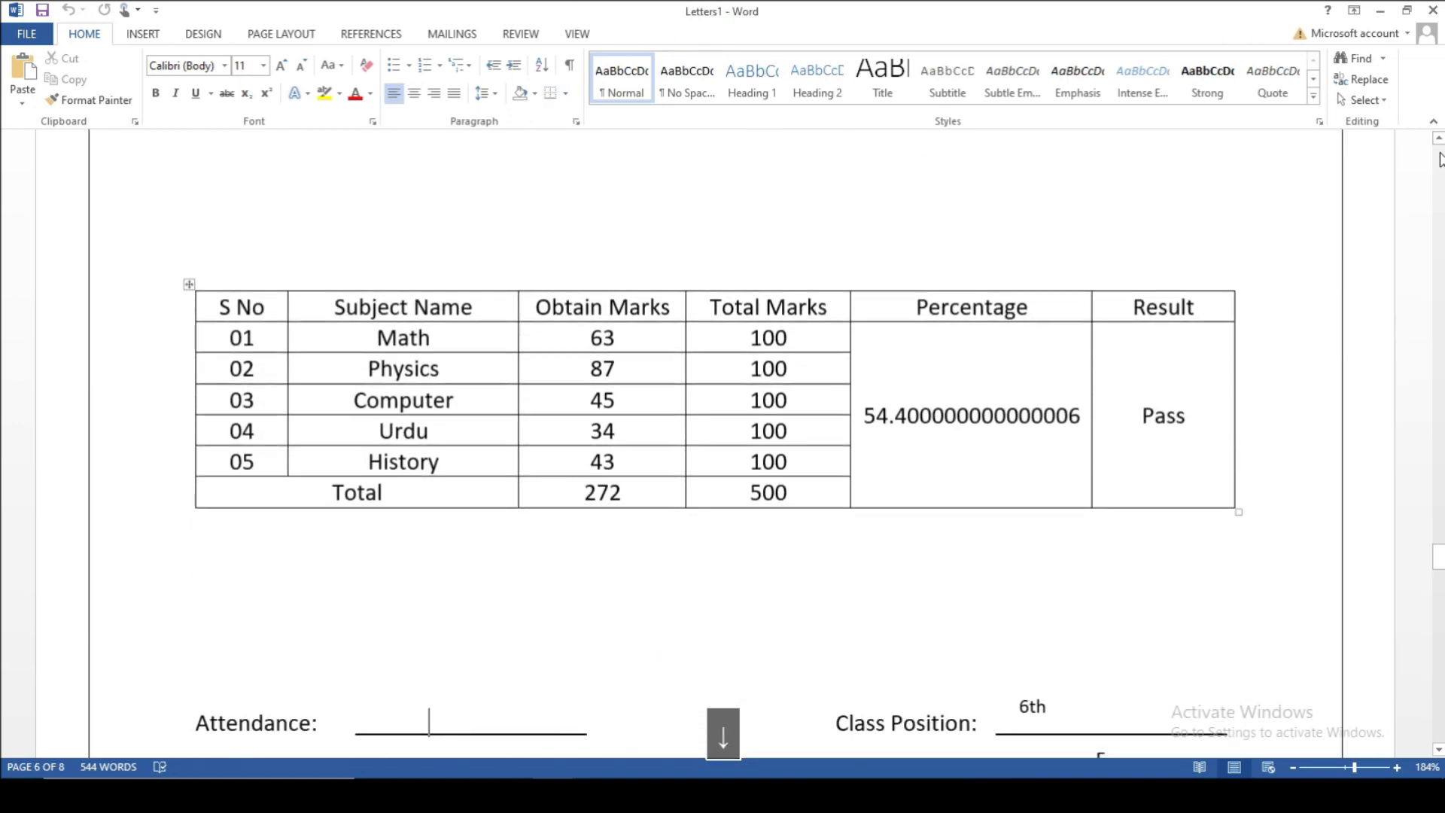
pyautogui.press('Down')
pyautogui.press('Down')
pyautogui.press('Down')
pyautogui.press('Down')
pyautogui.press('Down')
pyautogui.press('Down')
pyautogui.press('Down')
pyautogui.press('Down')
pyautogui.press('Down')
pyautogui.press('Down')
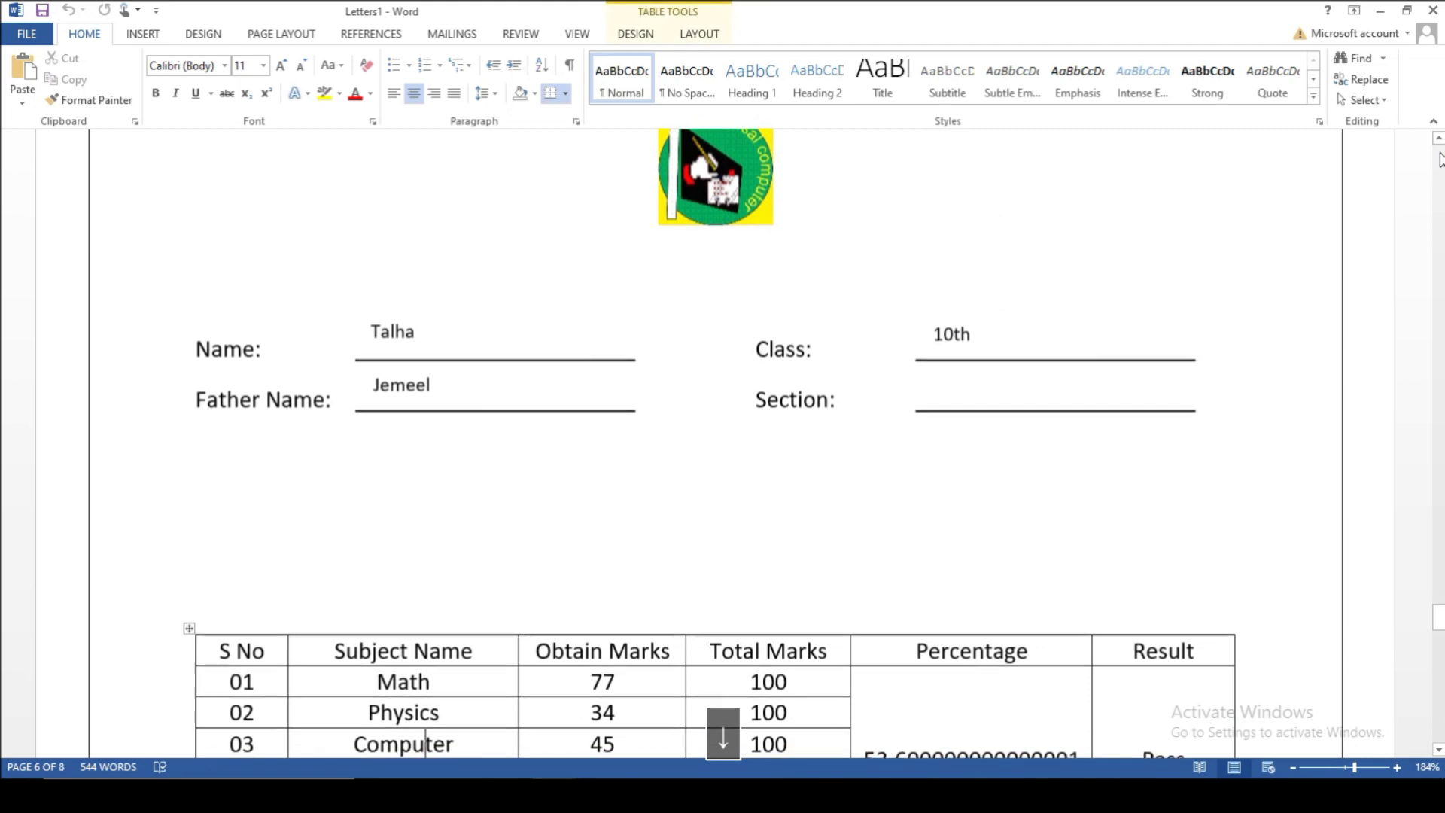
pyautogui.press('Down')
pyautogui.press('Down')
pyautogui.press('Down')
pyautogui.press('Down')
pyautogui.press('Down')
pyautogui.press('Down')
pyautogui.press('Down')
pyautogui.press('Down')
pyautogui.press('Down')
pyautogui.press('Down')
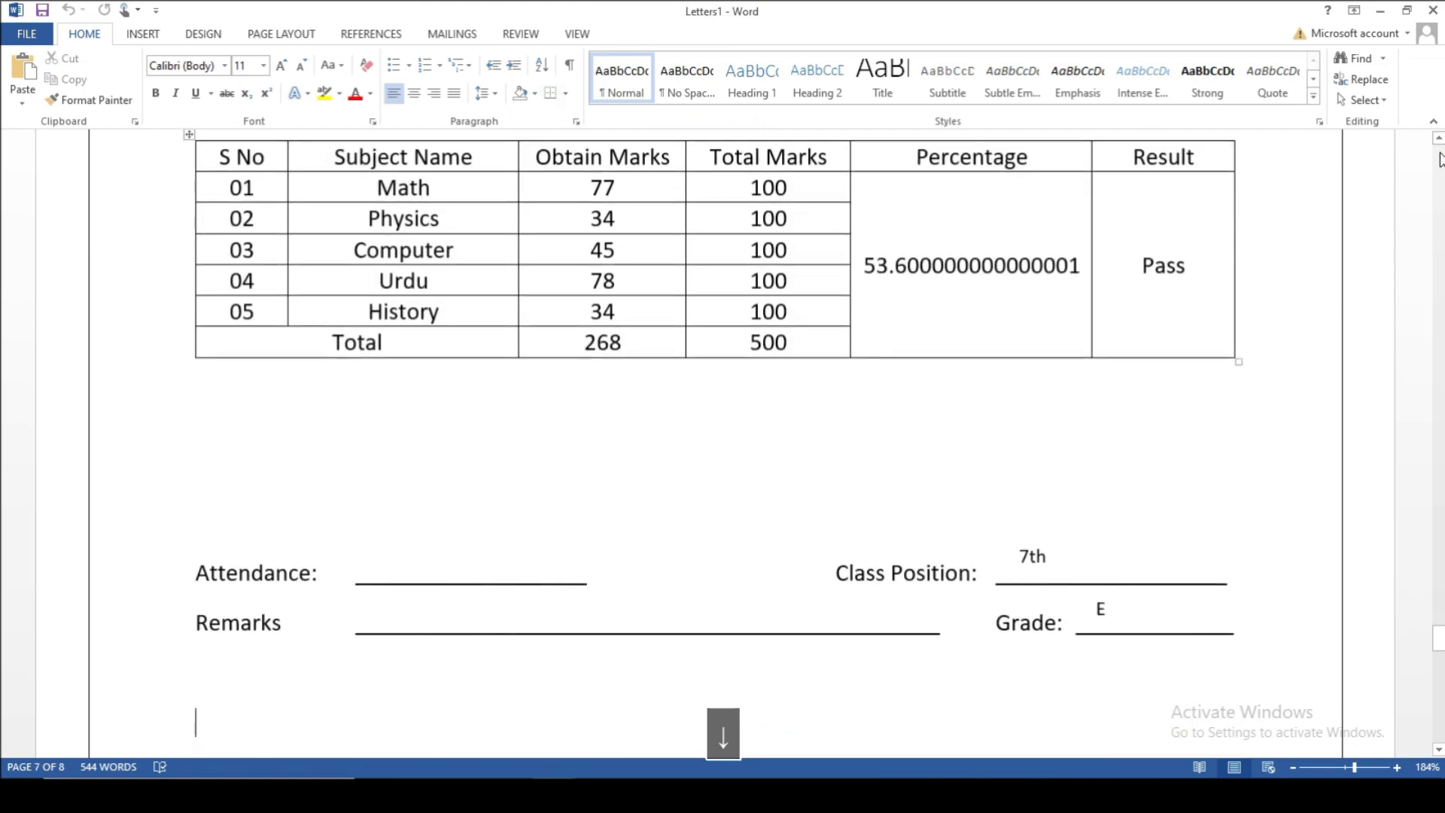
pyautogui.press('Down')
pyautogui.press('Down')
pyautogui.press('Down')
pyautogui.press('Down')
pyautogui.press('Down')
pyautogui.press('Down')
pyautogui.press('Down')
pyautogui.press('Down')
pyautogui.press('Down')
pyautogui.press('Down')
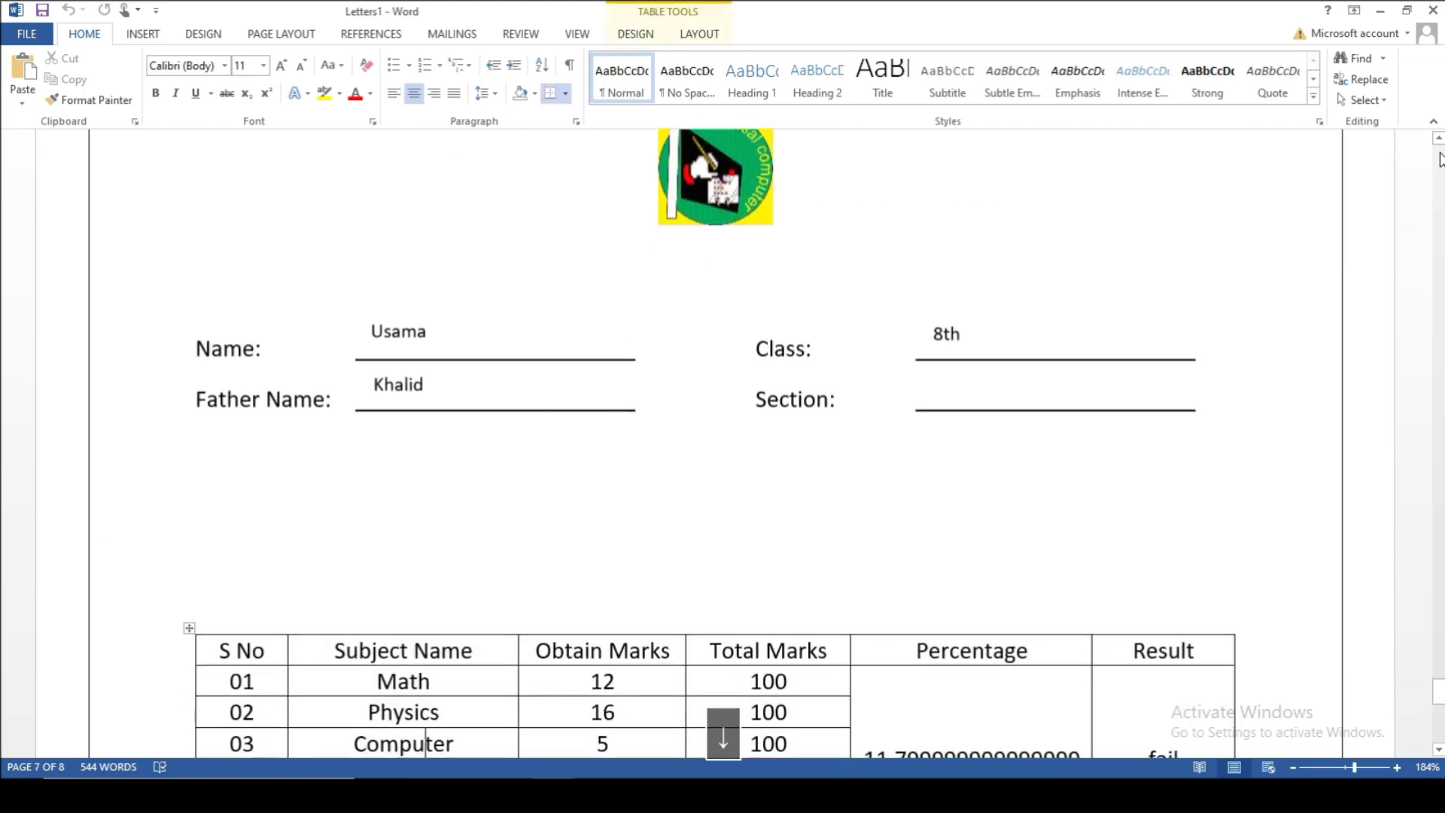
pyautogui.press('Down')
pyautogui.press('Down')
pyautogui.press('Down')
pyautogui.press('Down')
pyautogui.press('Down')
pyautogui.press('Down')
pyautogui.press('Down')
pyautogui.press('Down')
pyautogui.press('Down')
pyautogui.press('Down')
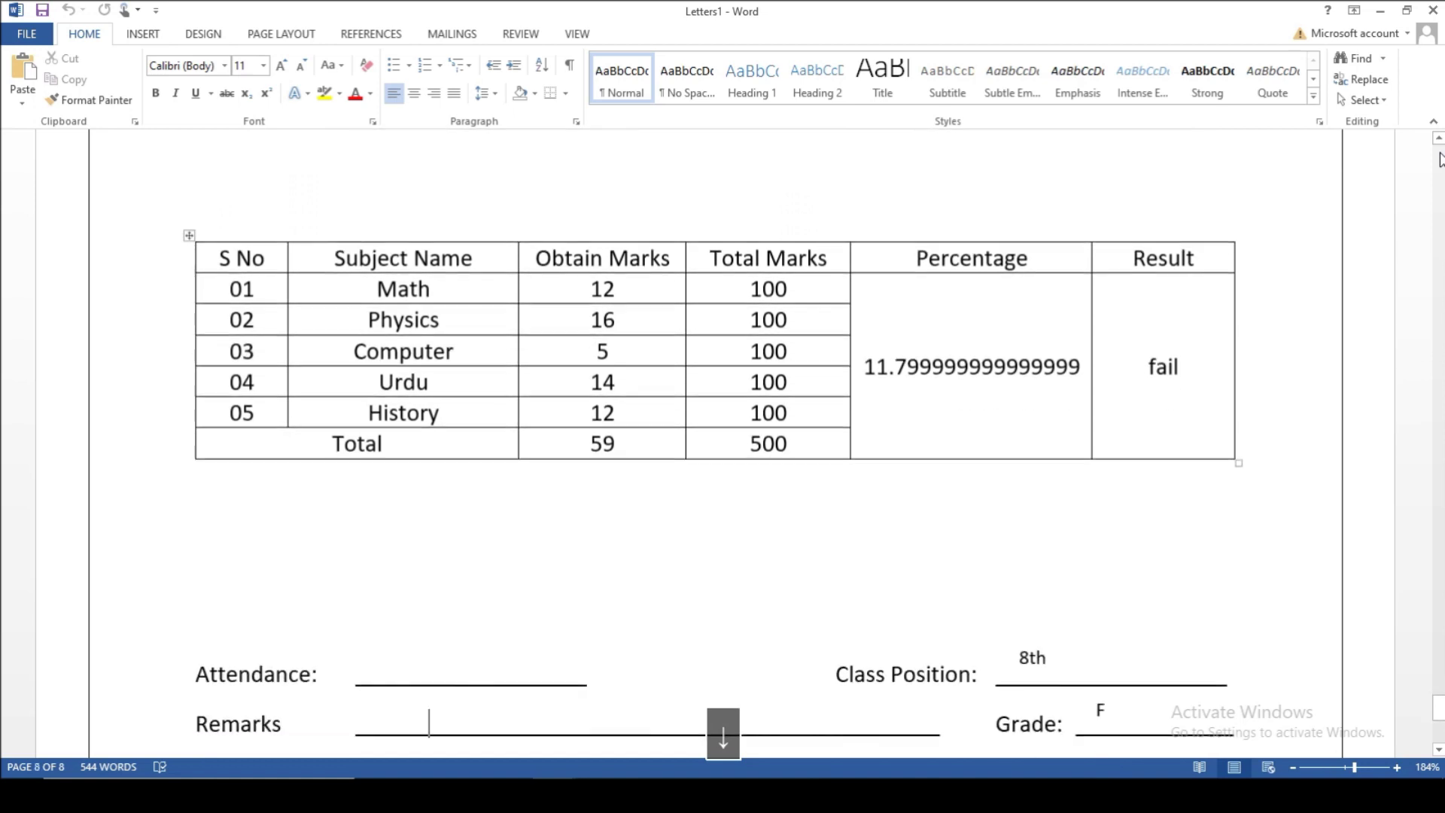
pyautogui.press('Down')
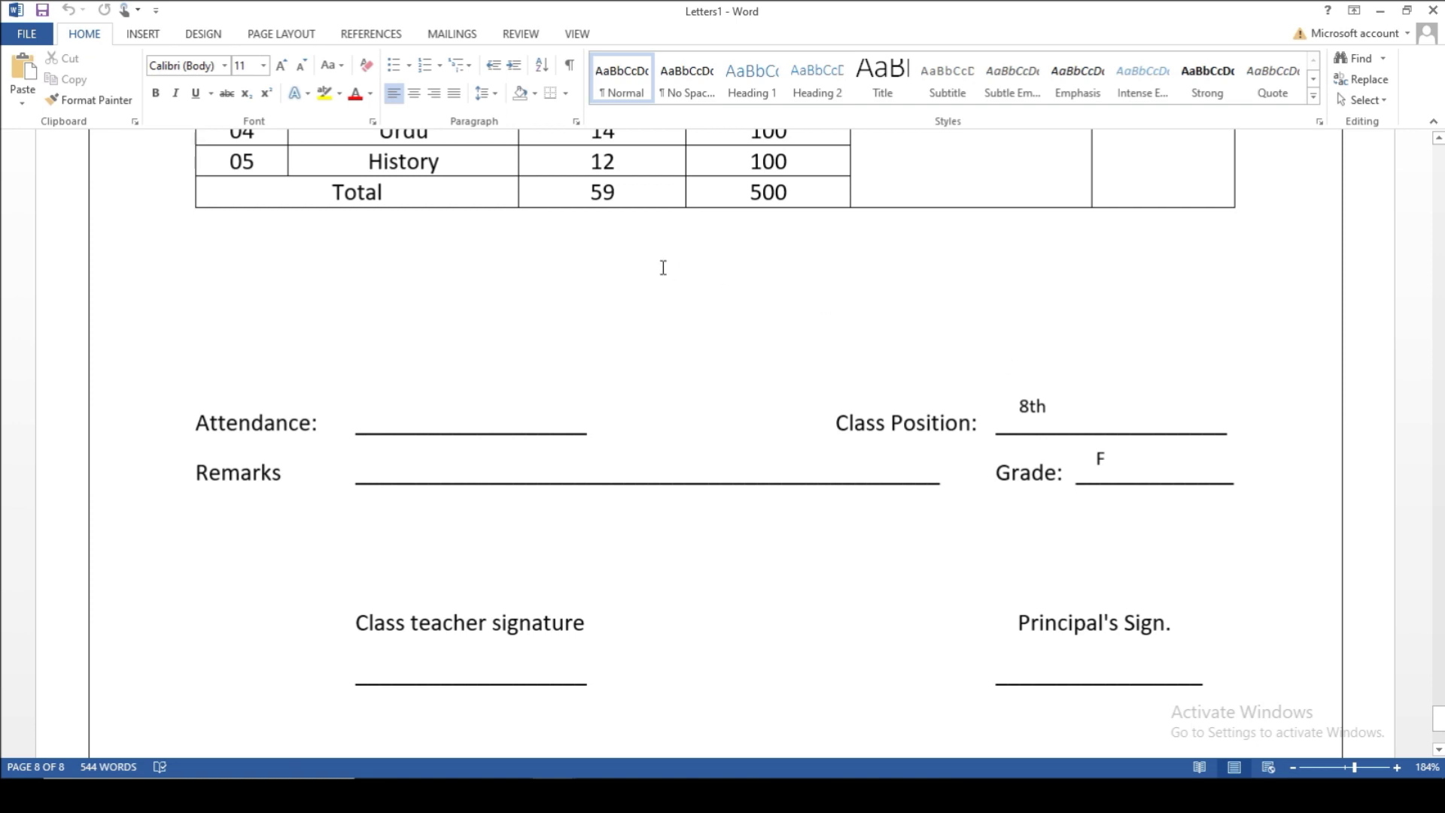
# Step: Print one copy of all pages of the merged result cards to the OneNote for Windows 10 printer
pyautogui.click(18, 33)
pyautogui.click(51, 243)
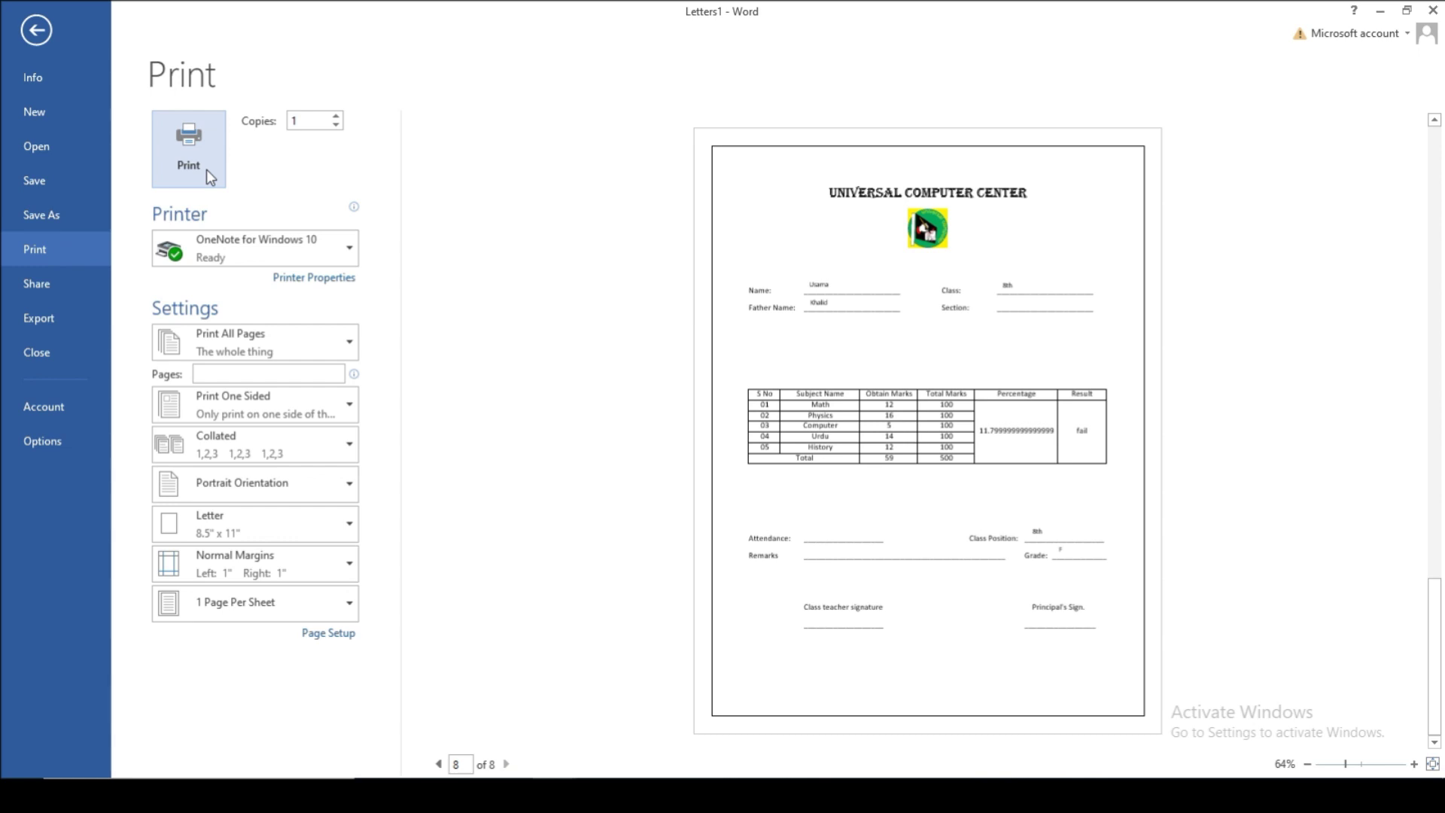
pyautogui.click(189, 151)
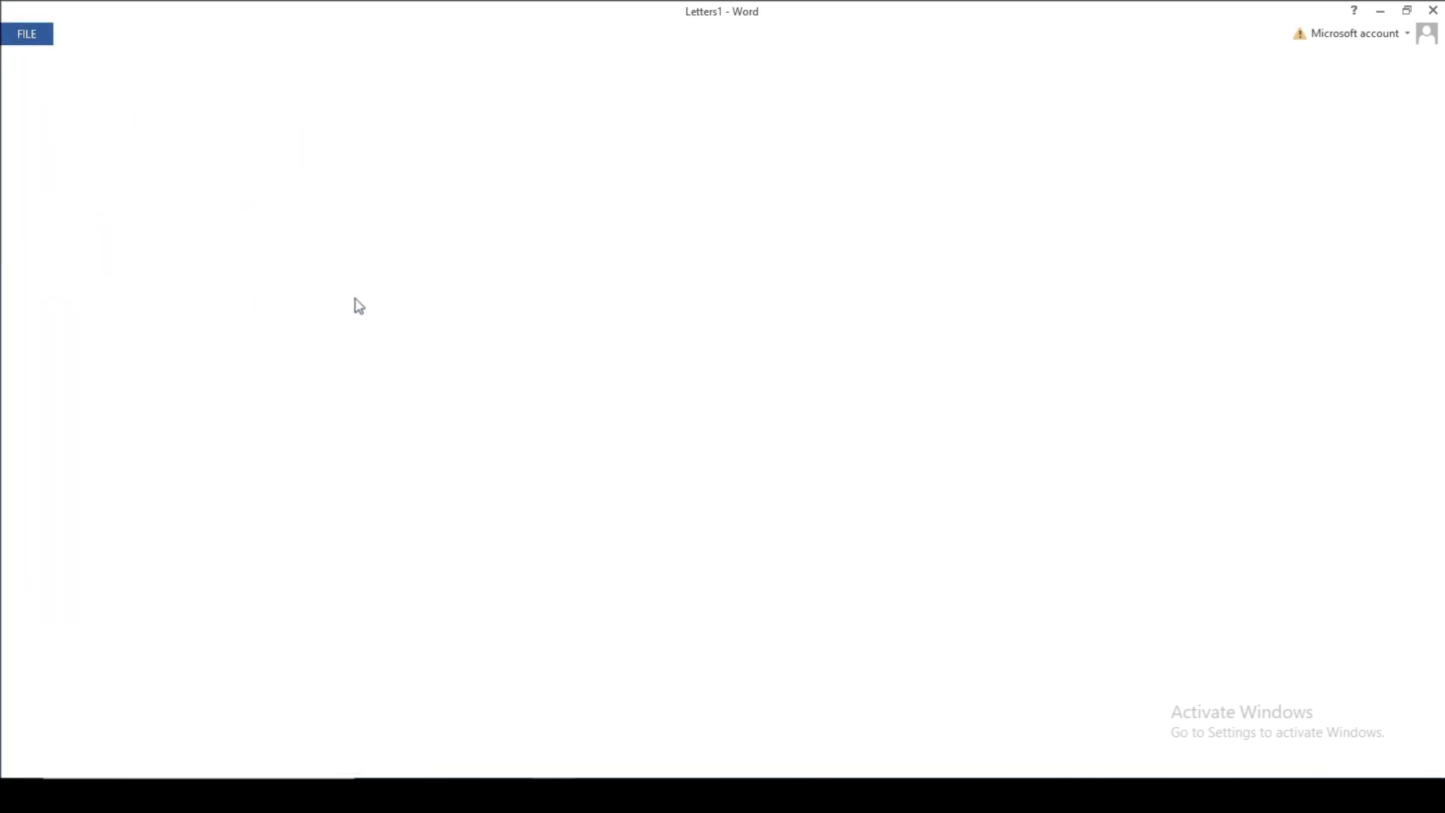